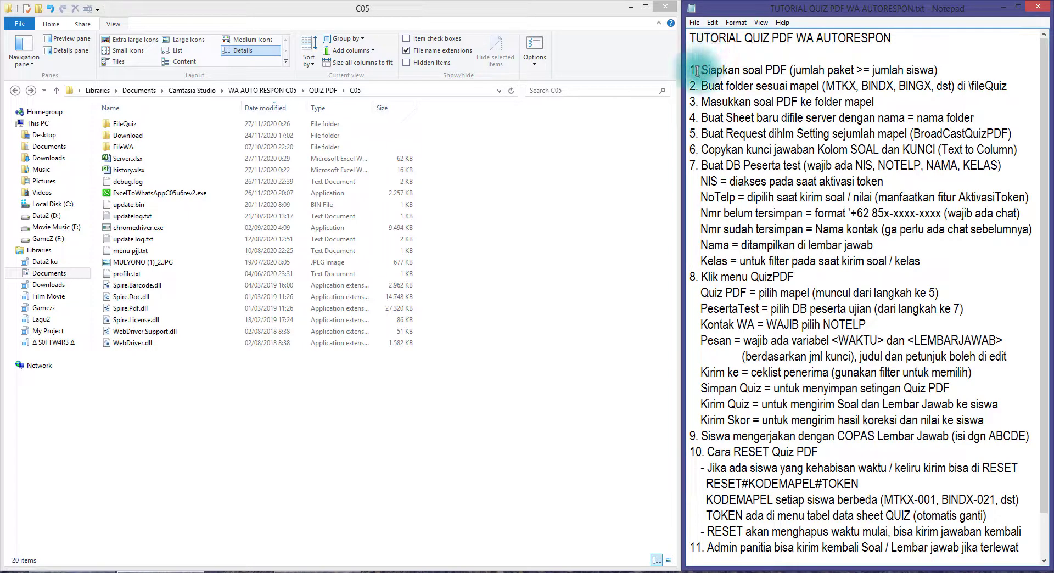
- Highlight instruction 1 of the tutorial notes, about preparing the PDF questions and the required number of packets
left_click_drag(691, 70, 787, 72)
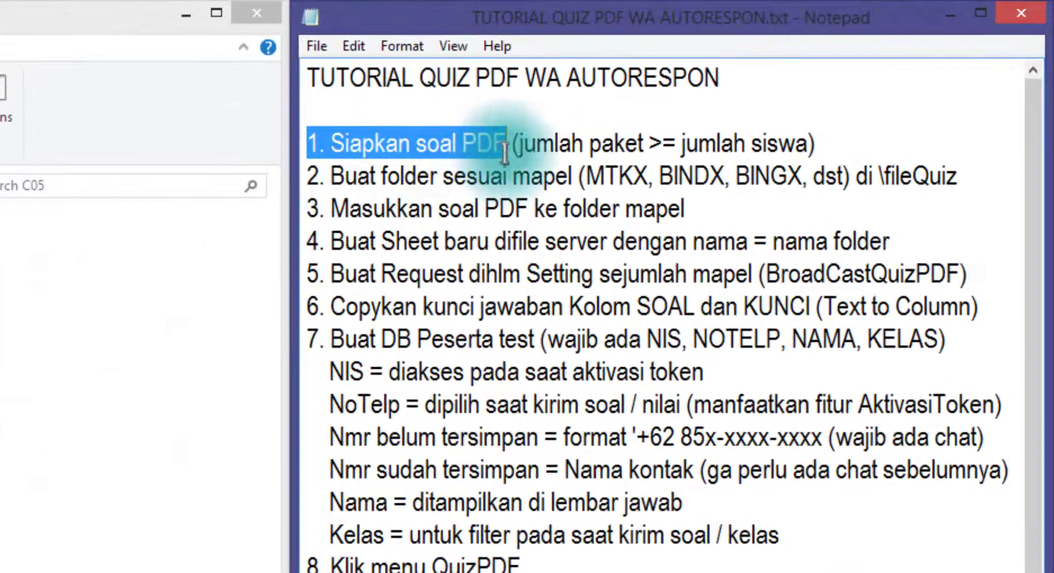
left_click(464, 144)
left_click_drag(464, 144, 643, 144)
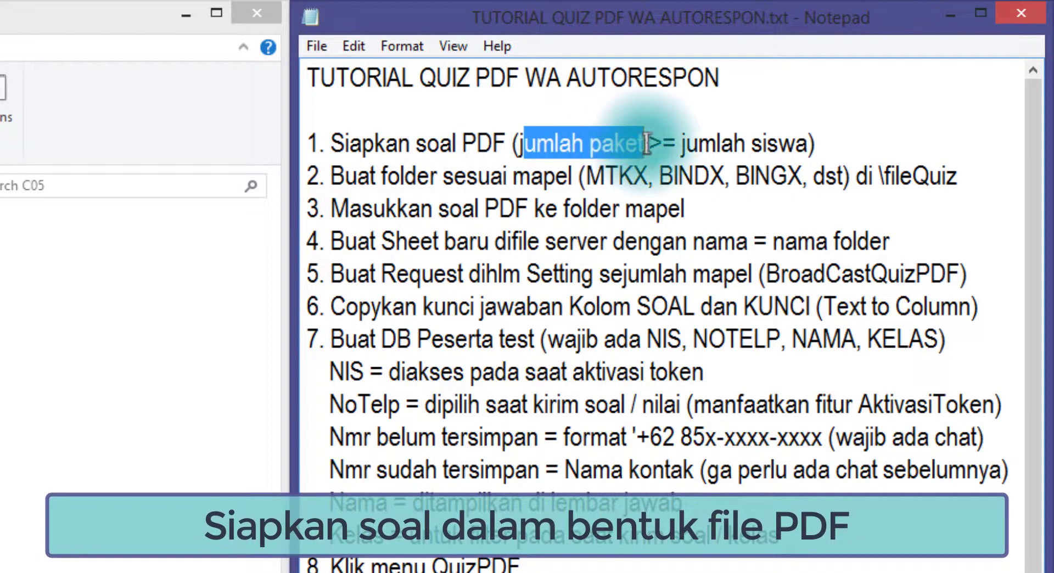
left_click(826, 142)
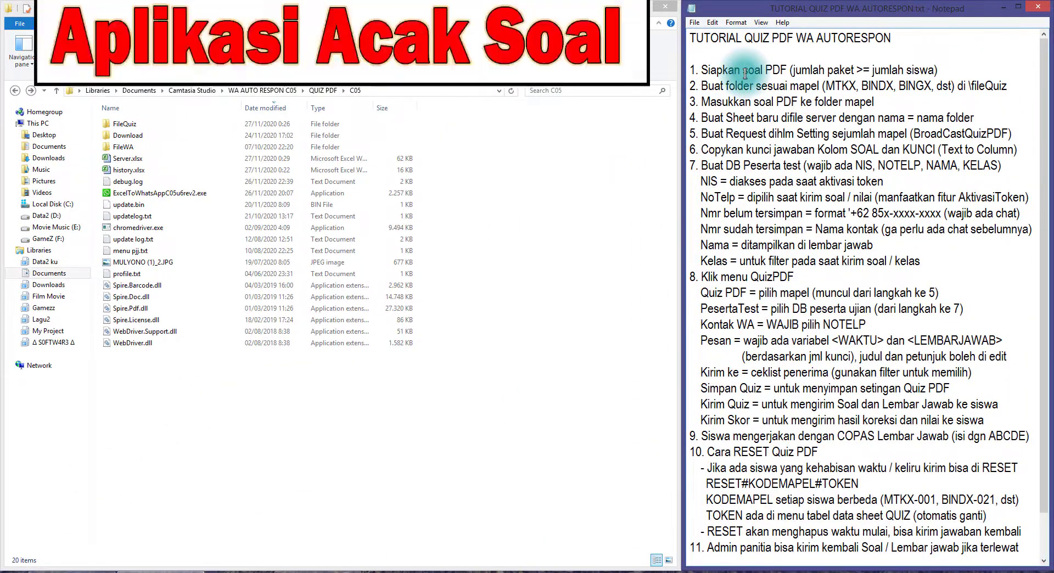
left_click_drag(745, 73, 786, 67)
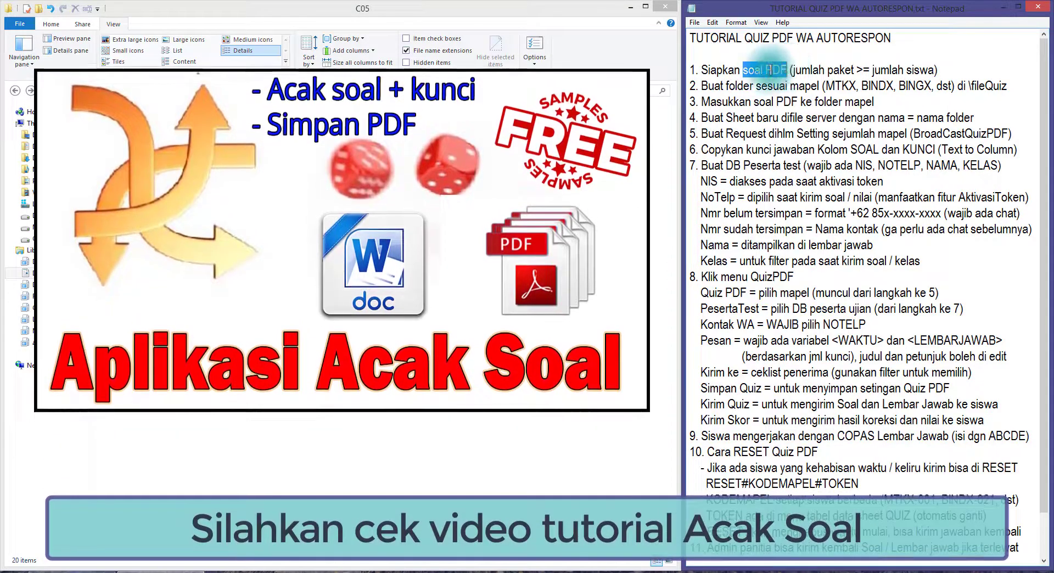
left_click(691, 67)
left_click_drag(691, 67, 933, 67)
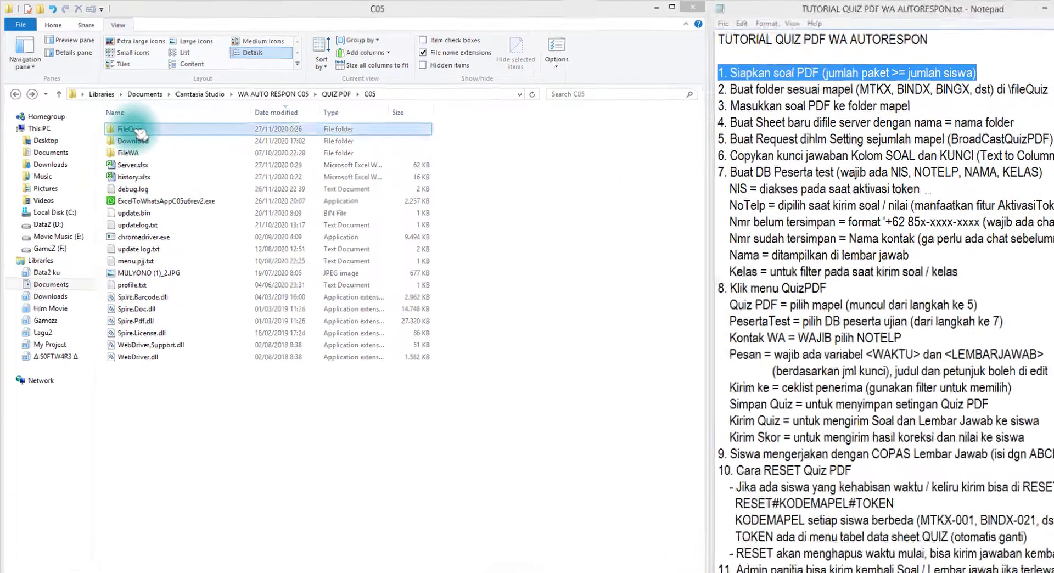
- Open the MTKX.docm question document from the FileQuiz folder
double_click(132, 125)
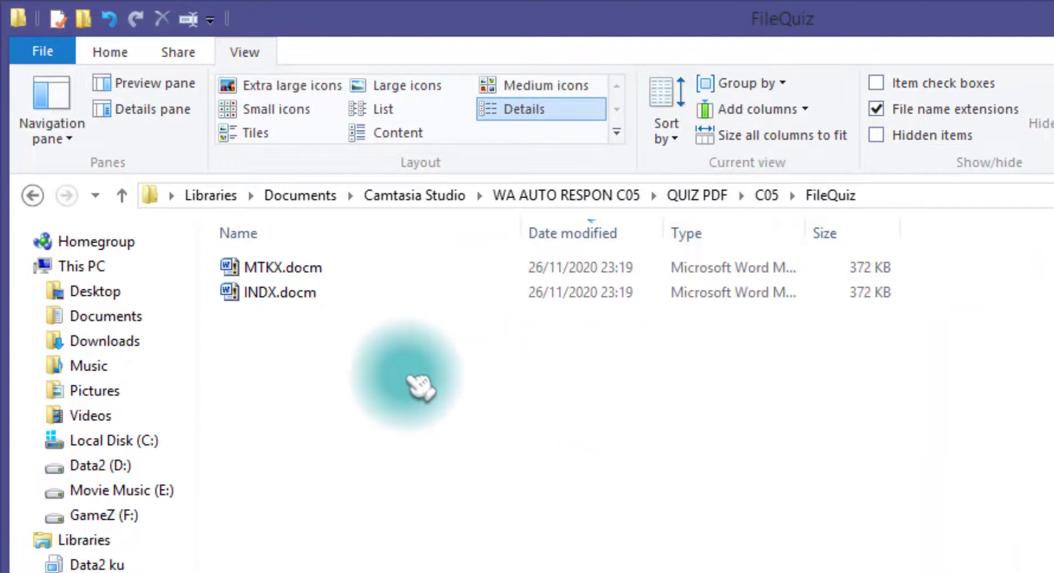
left_click(324, 294)
left_click(338, 269)
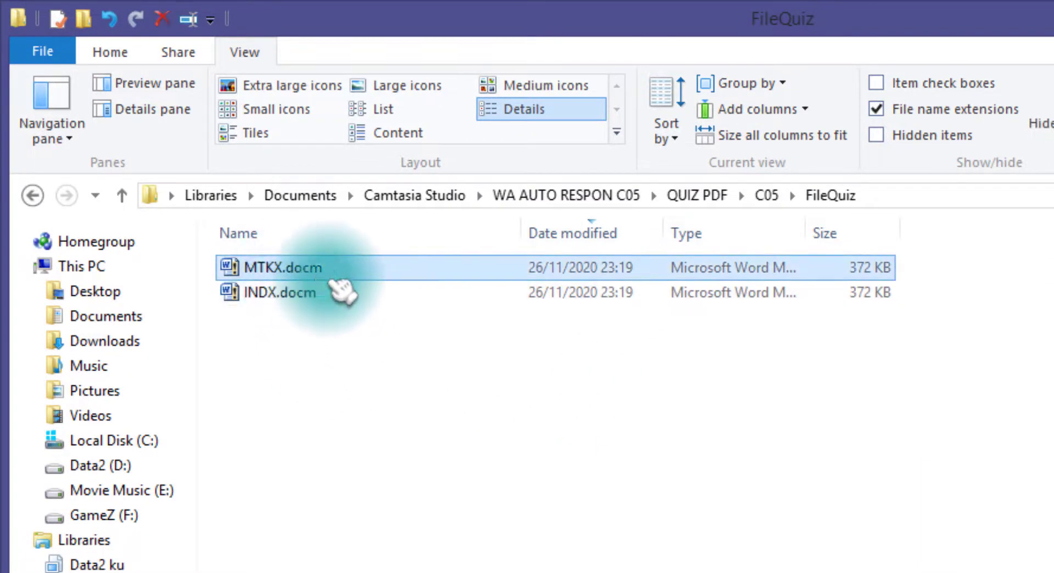
left_click(313, 301, "ctrl")
left_click(301, 299)
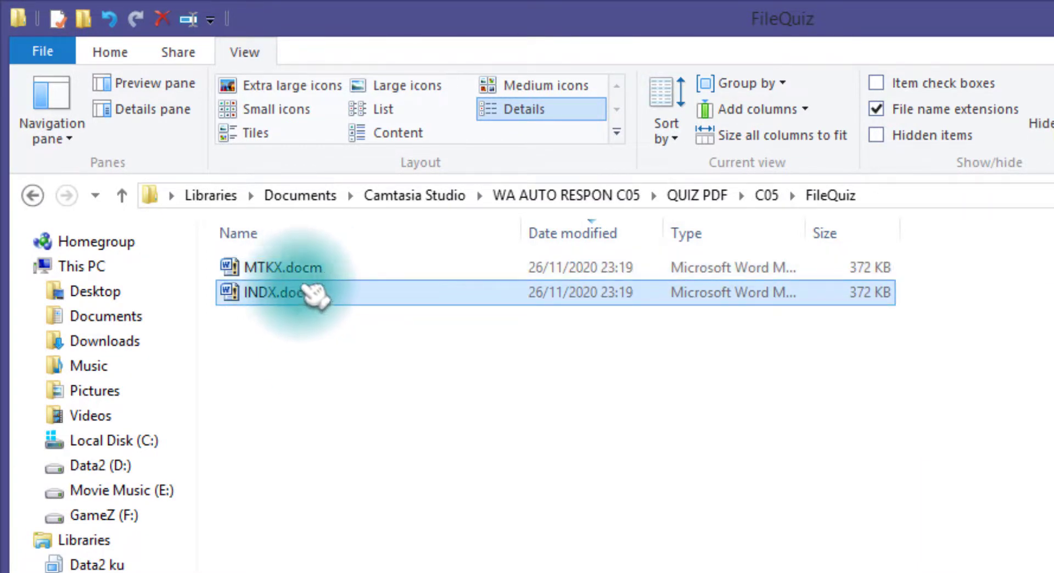
left_click(313, 271, "ctrl")
double_click(312, 269)
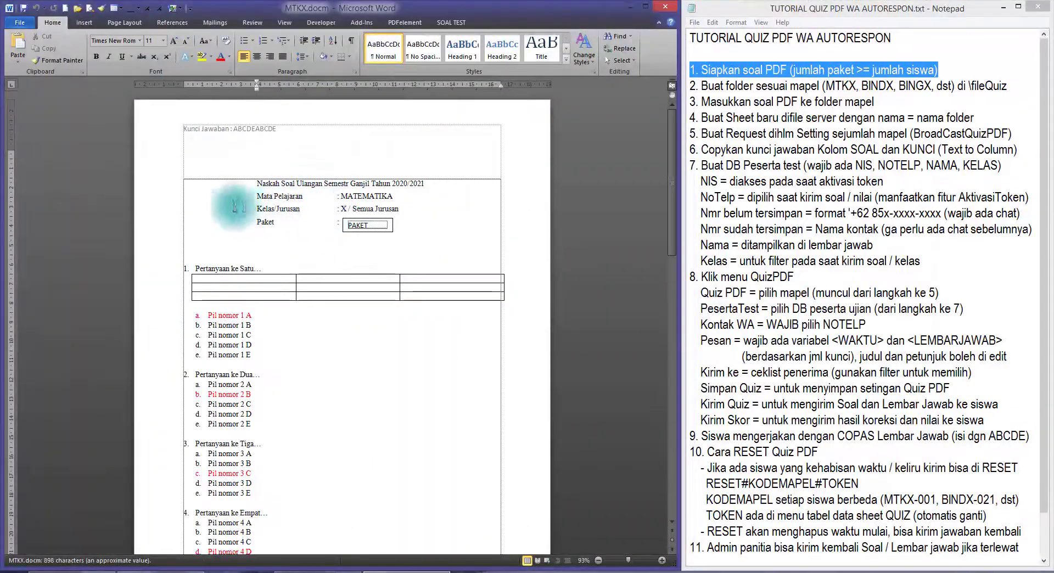
- Look through the MTKX questions, start the Acak shuffle on them and confirm a question count of 10
scroll(422, 214, "down", 20)
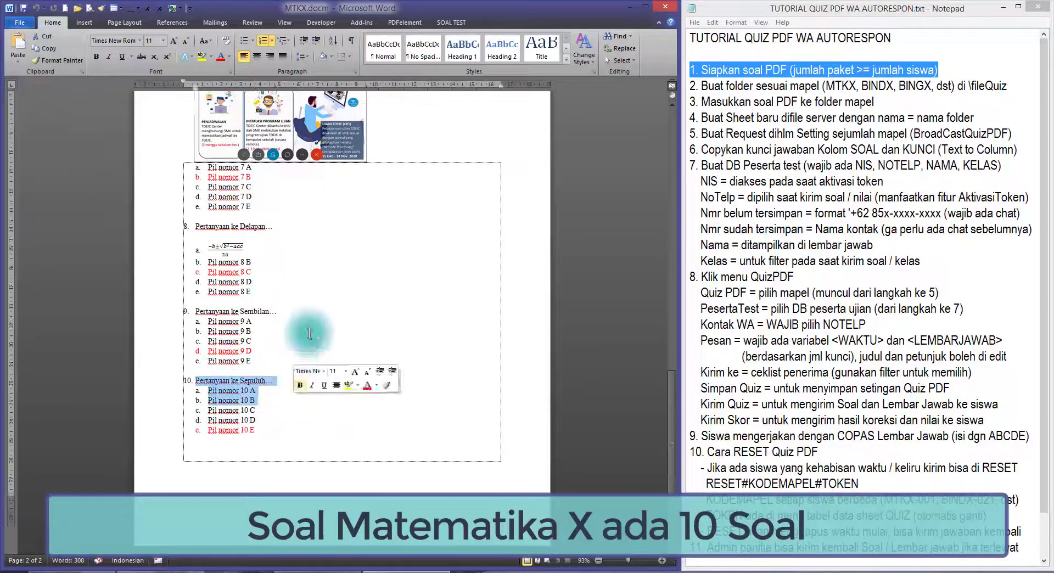
scroll(324, 307, "up", 15)
scroll(334, 240, "up", 5)
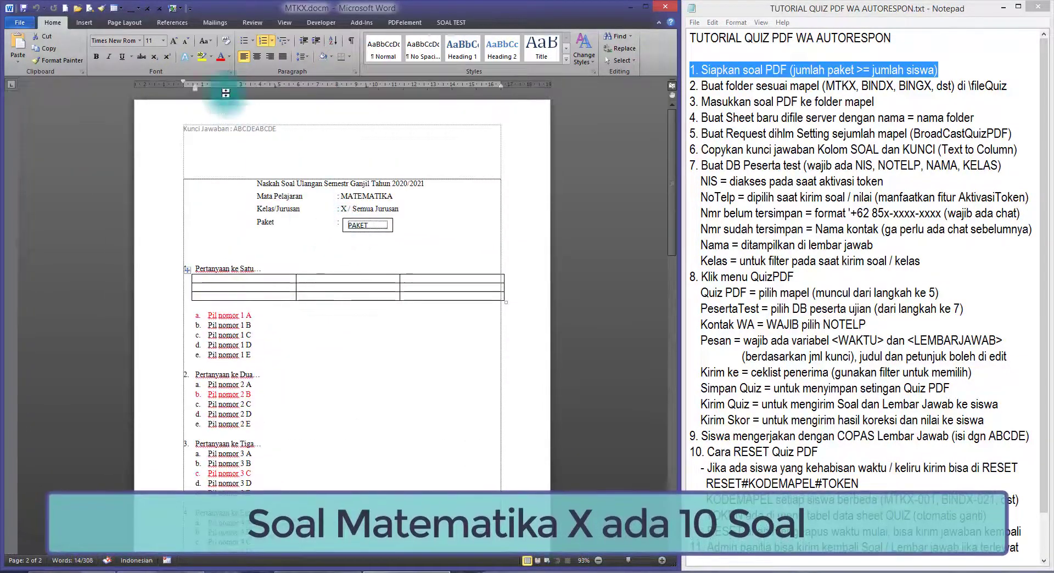
left_click(451, 22)
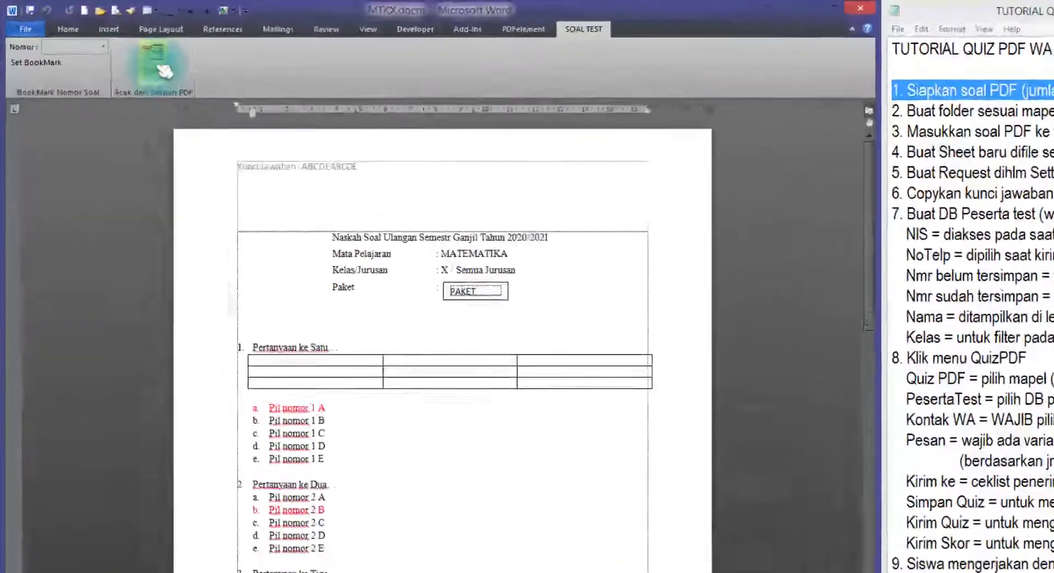
left_click(118, 44)
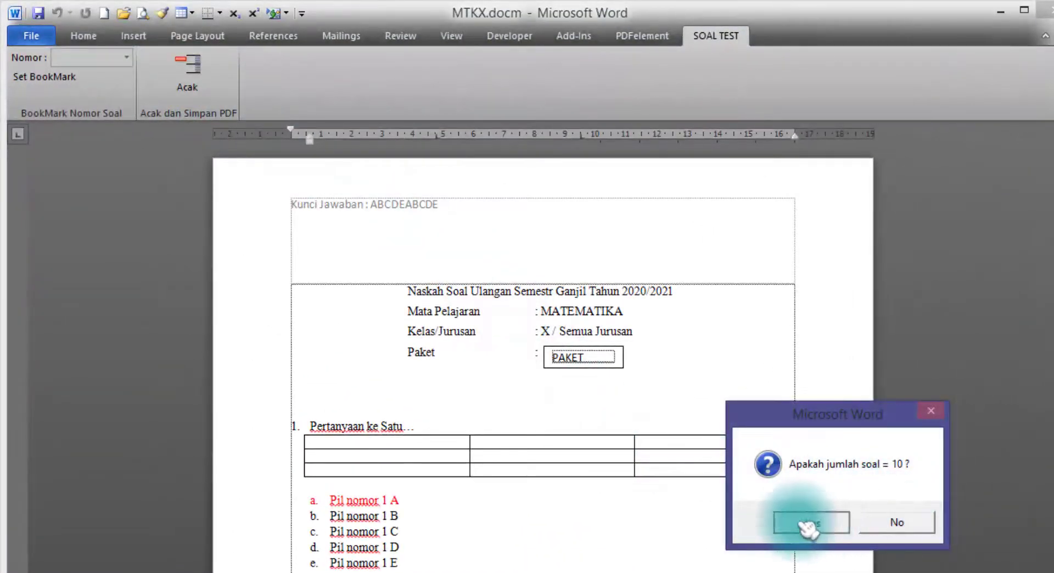
left_click(809, 524)
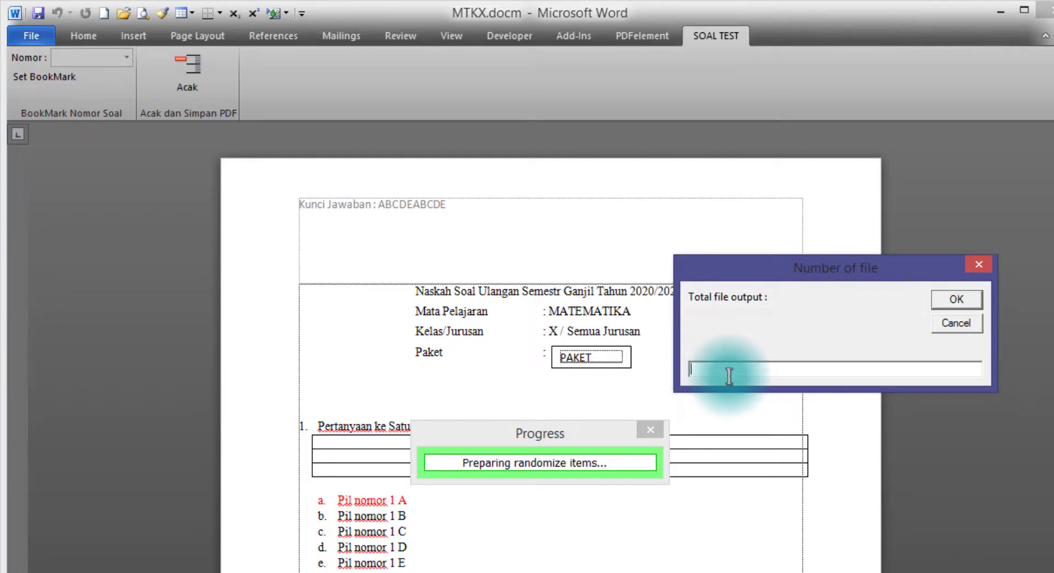
- Generate 20 shuffled MTKX output files and close the finished notice and the MTKX document
type("10")
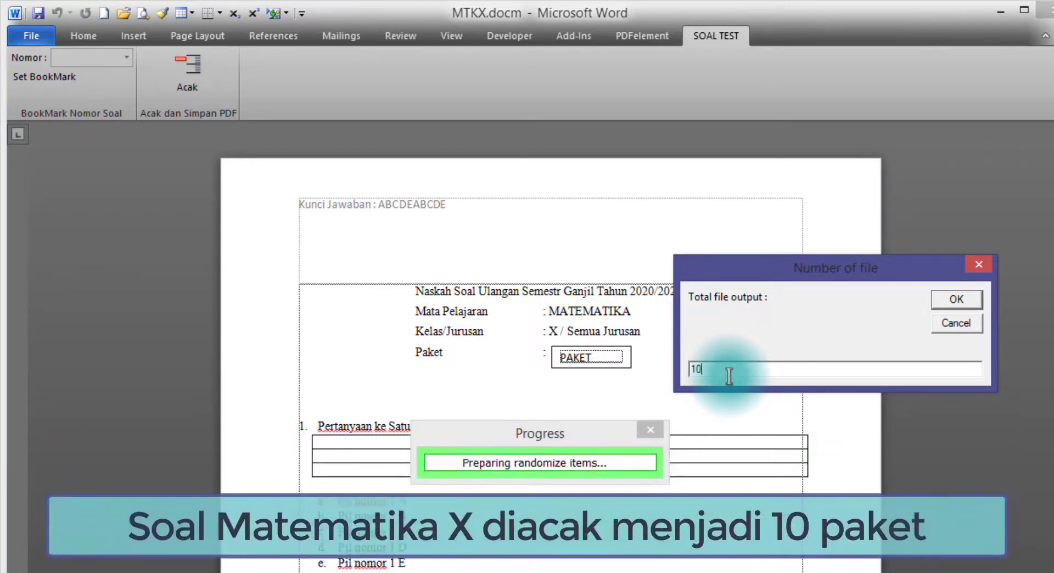
key("BackSpace")
key("BackSpace")
type("20")
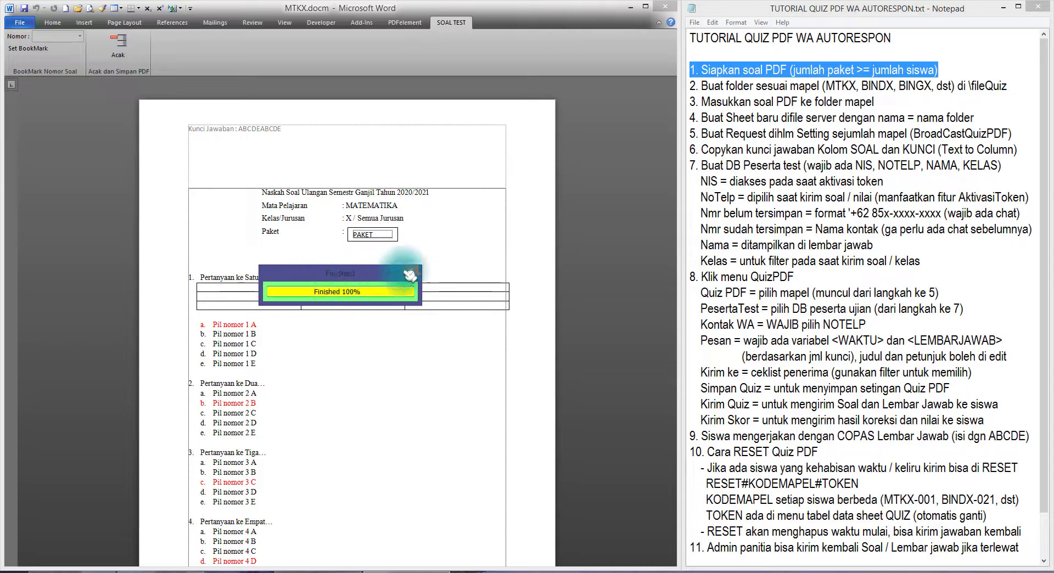
left_click(411, 272)
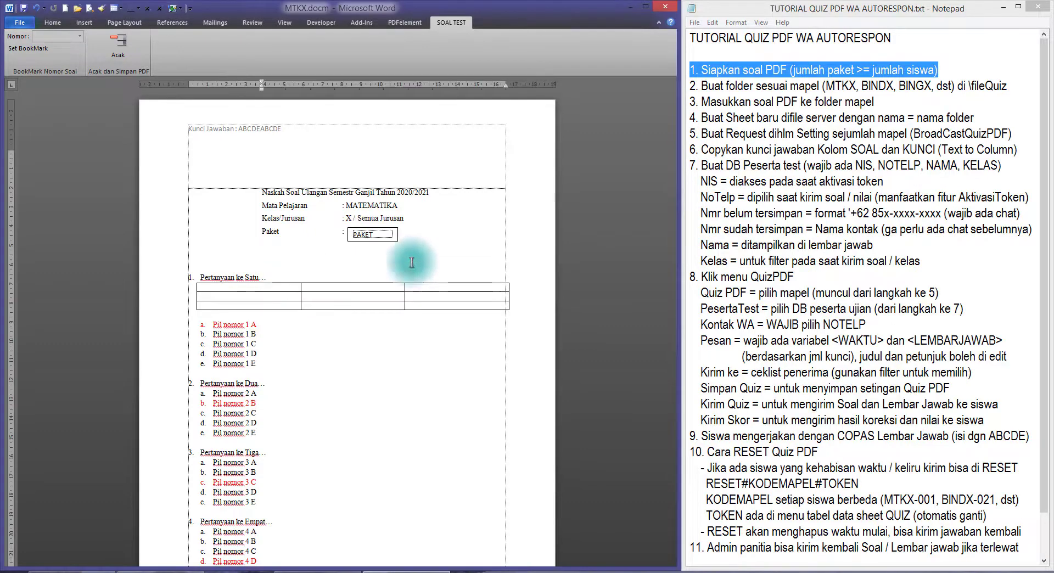
left_click(666, 7)
left_click(515, 303)
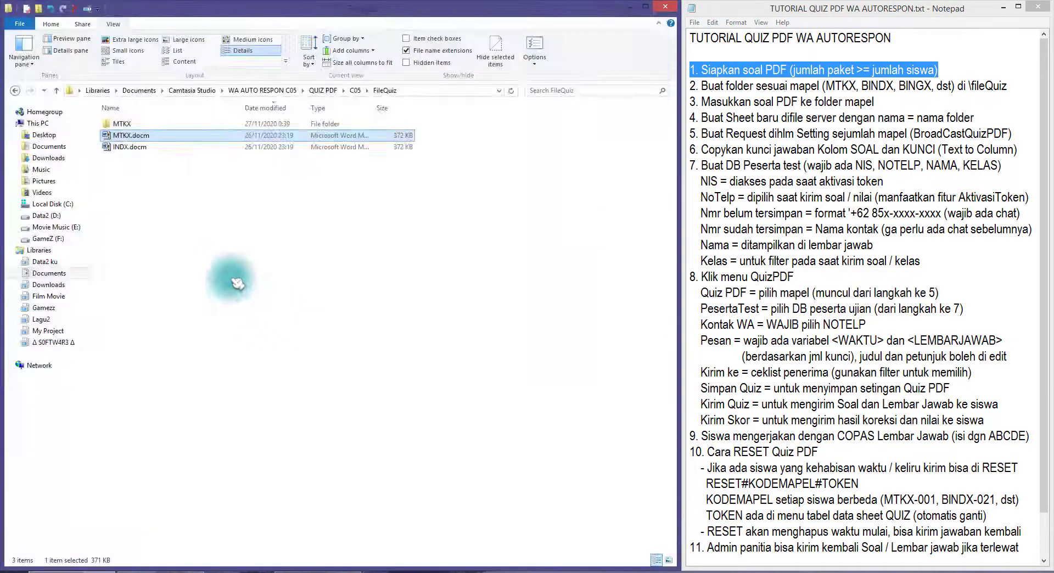
- Open the generated MTKX folder and examine the answer keys in KUNCI JAWABAN MTKX.txt
left_click(141, 144)
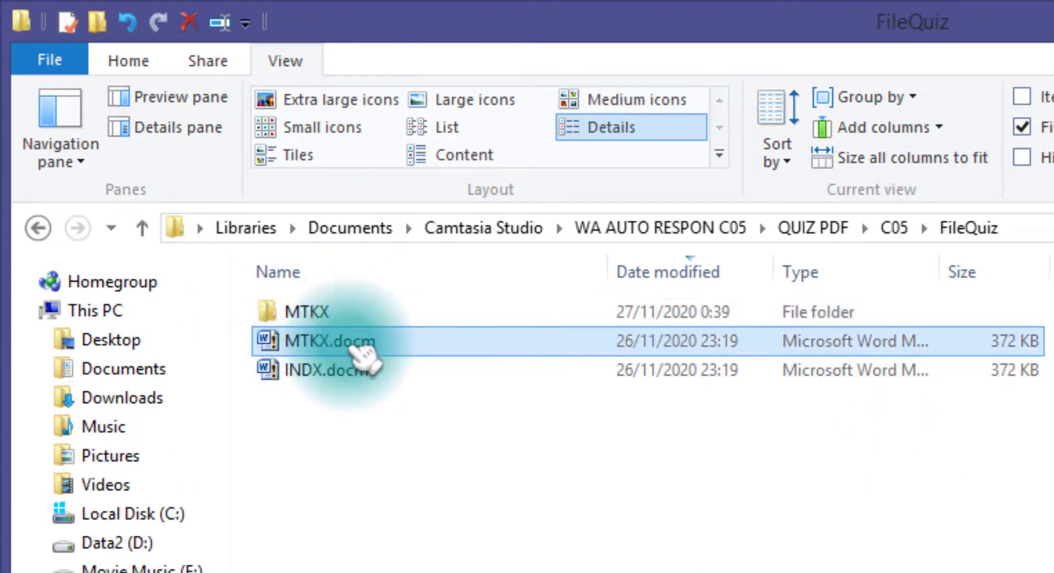
left_click(369, 318)
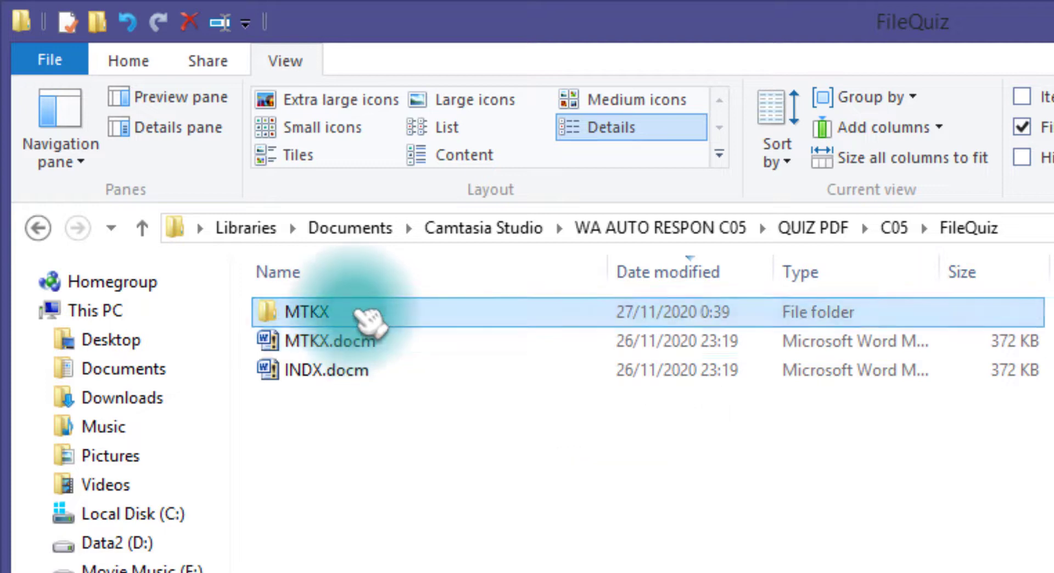
double_click(370, 317)
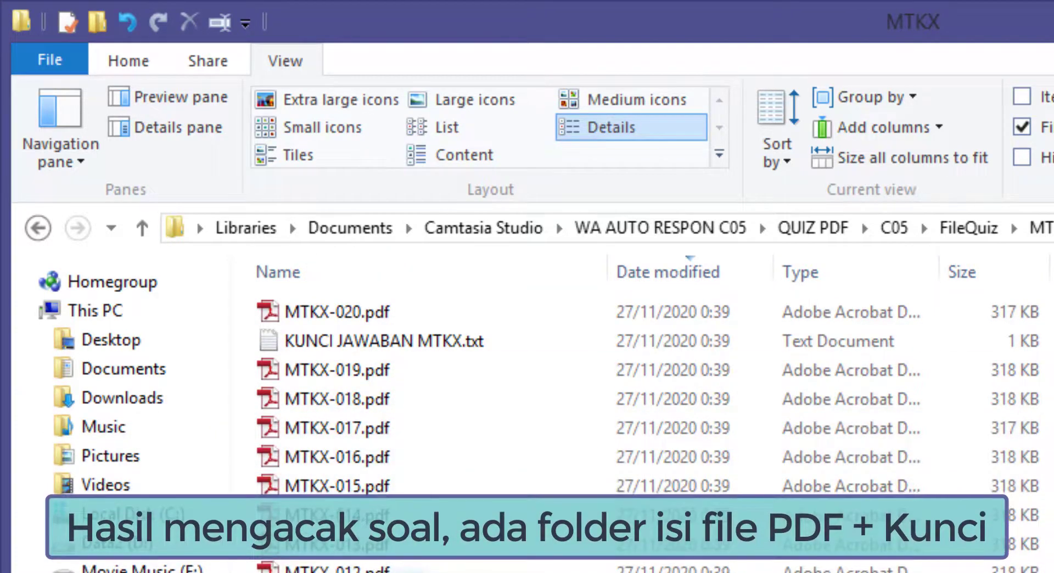
left_click(374, 342)
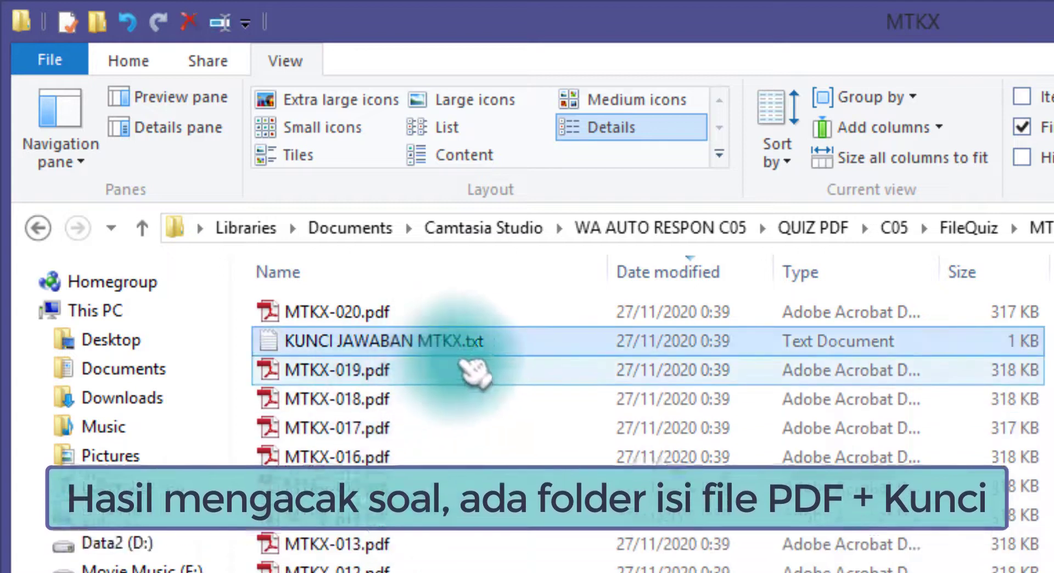
double_click(497, 344)
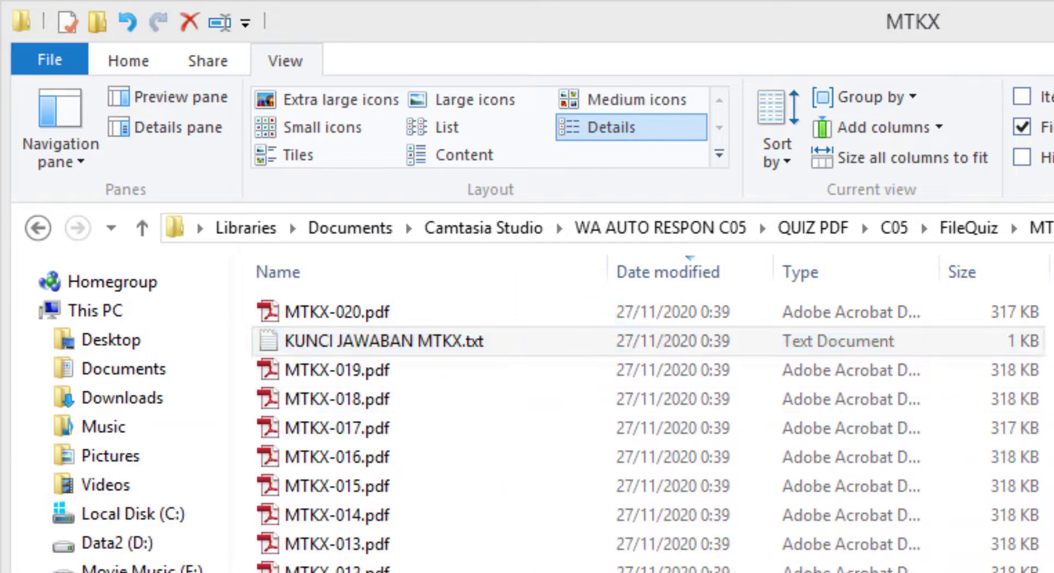
left_click_drag(724, 276, 501, 340)
double_click(501, 340)
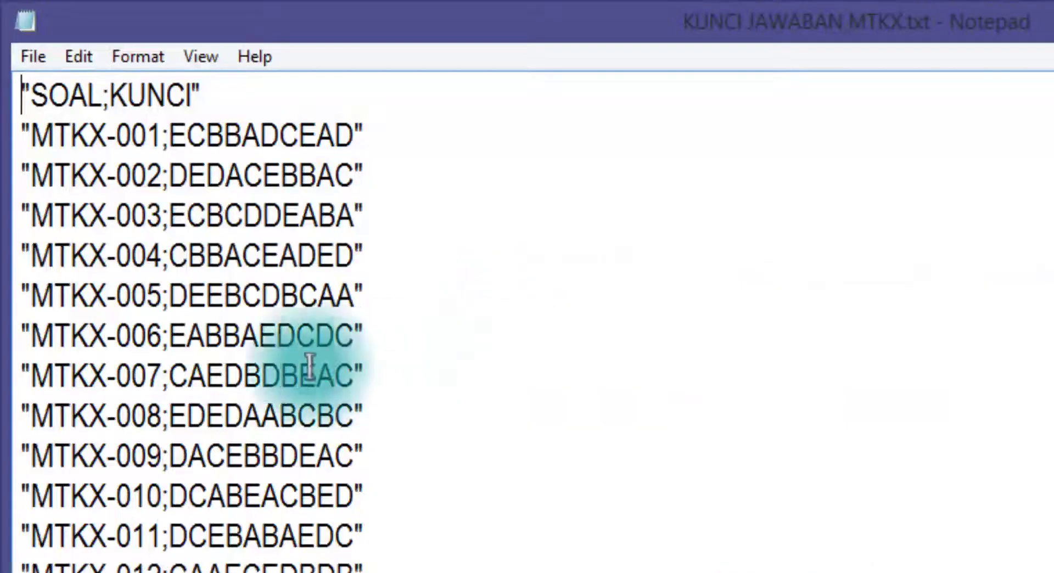
left_click_drag(197, 160, 291, 571)
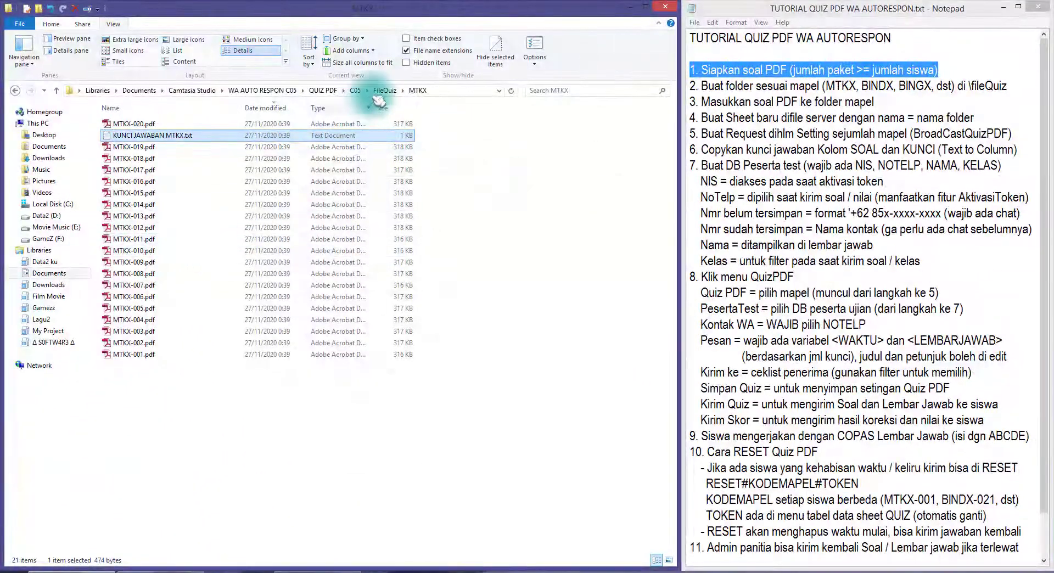
- Return to the FileQuiz folder, open INDX.docm and look through its questions
left_click(384, 90)
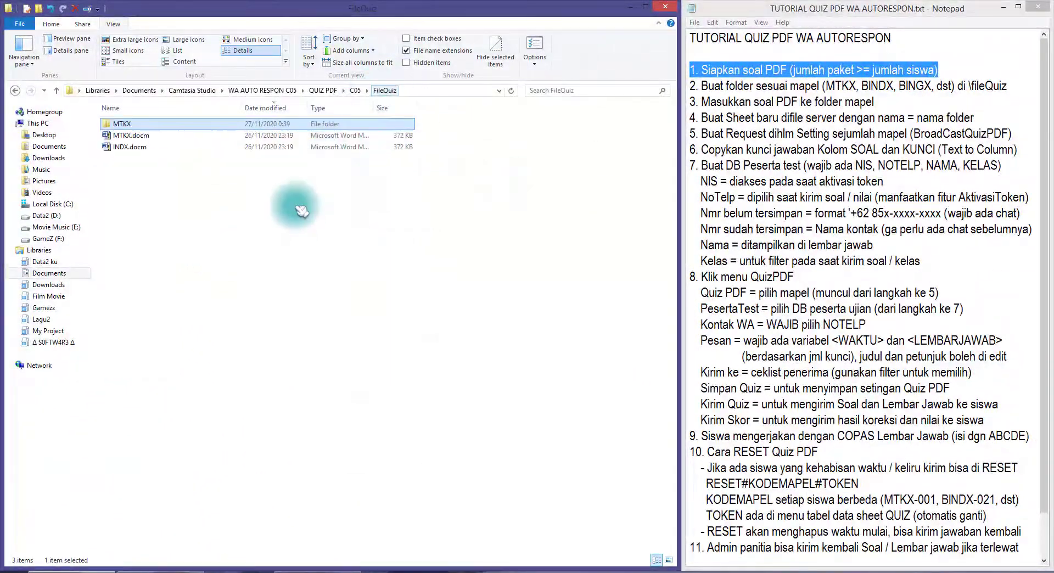
double_click(144, 148)
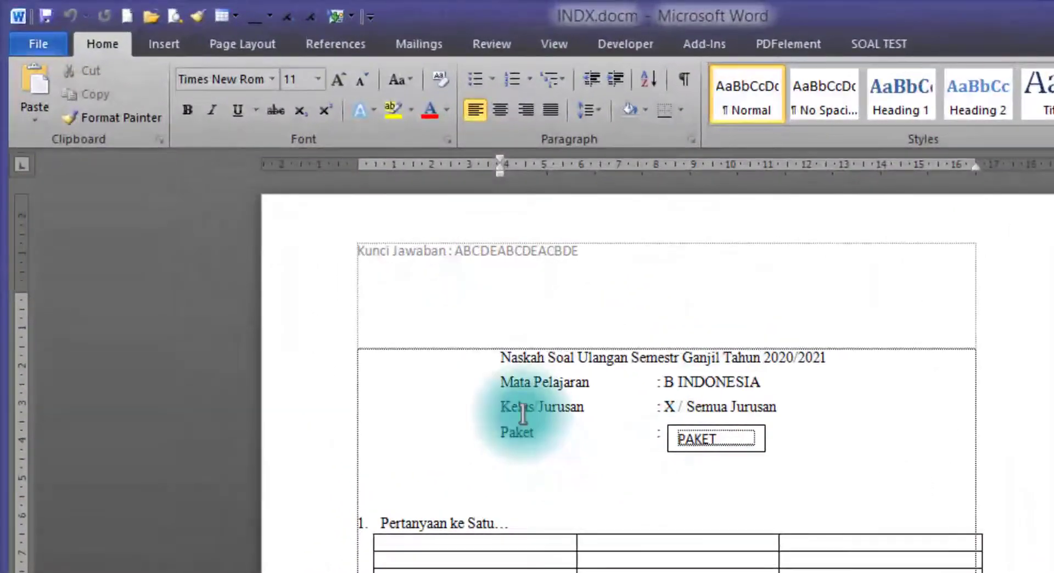
scroll(522, 415, "down", 15)
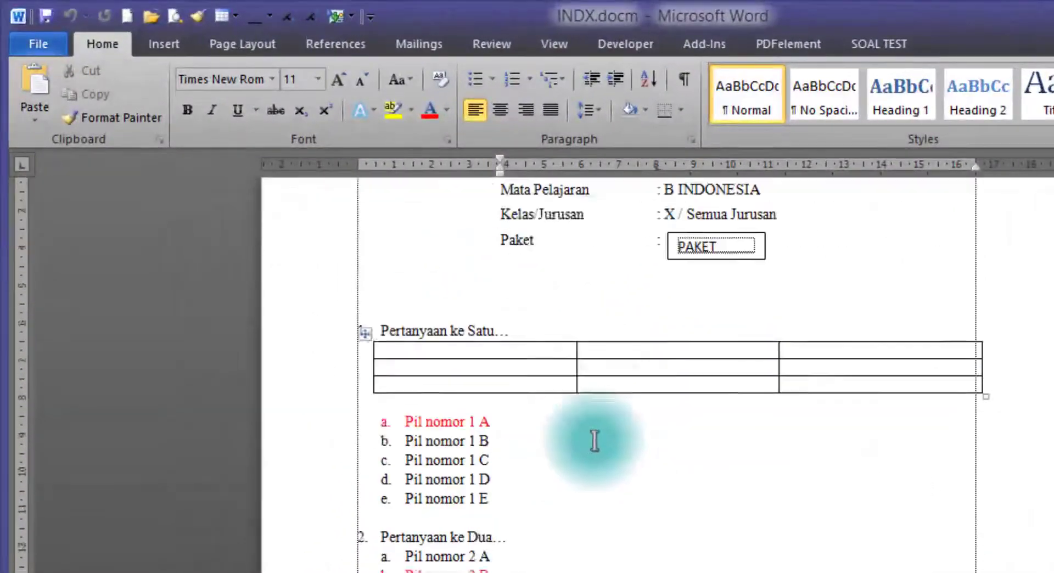
scroll(523, 414, "down", 7)
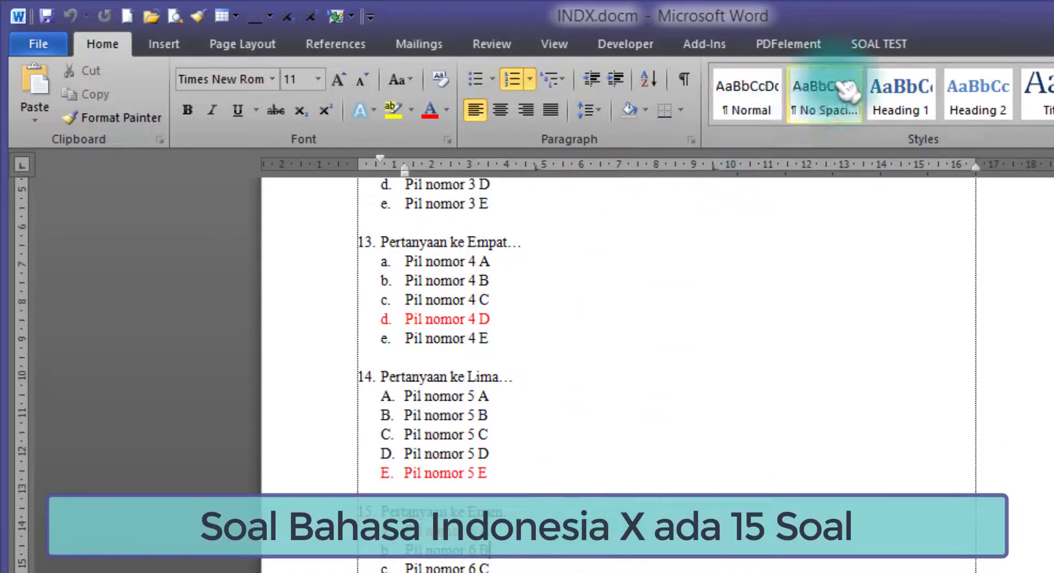
- Shuffle the INDX questions with Acak into 50 output files and dismiss the finished notice
left_click(879, 44)
left_click(229, 91)
left_click(790, 480)
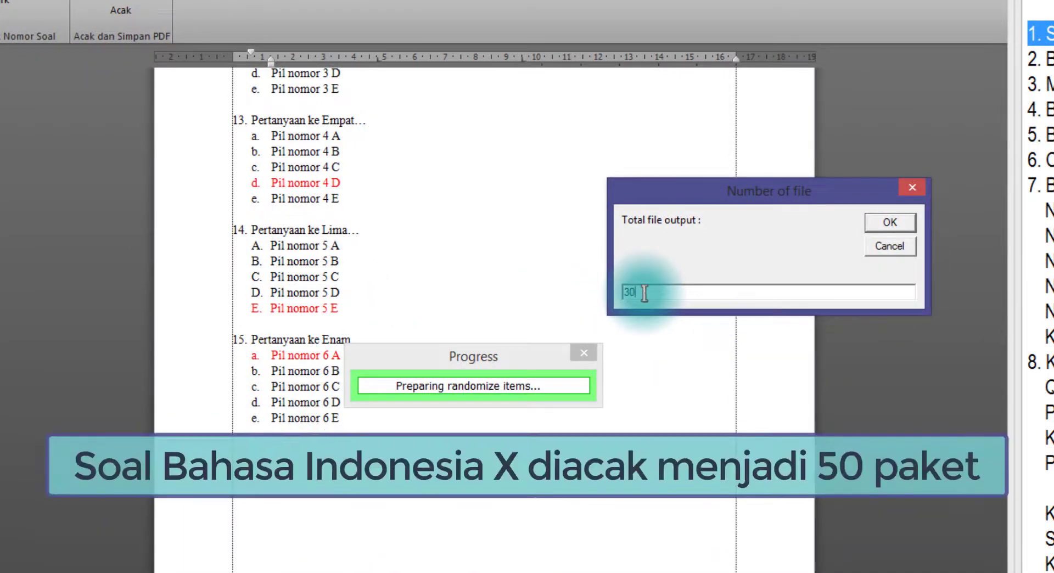
key("BackSpace")
type("50")
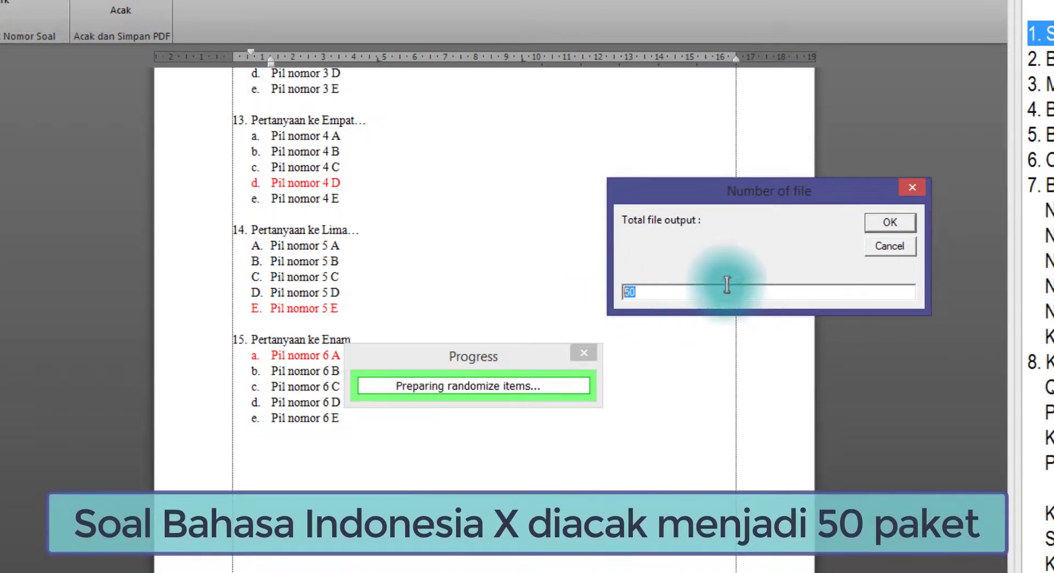
left_click(890, 224)
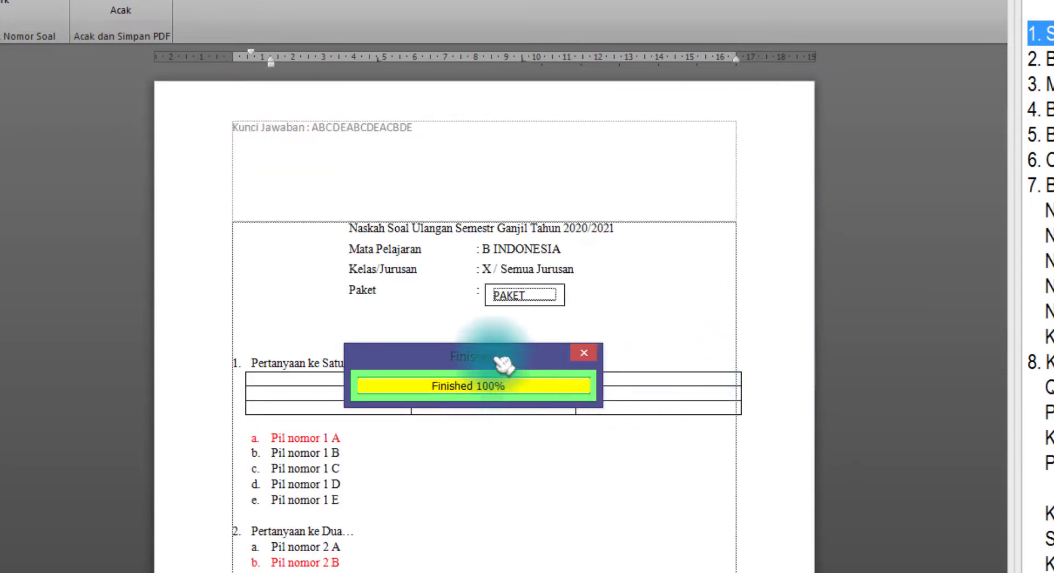
left_click(584, 353)
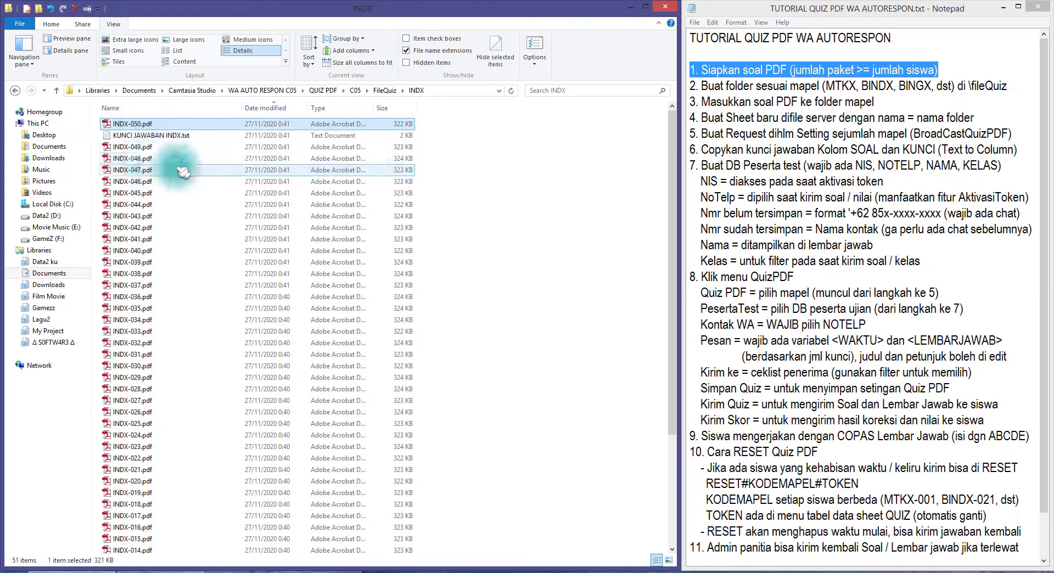
- Open KUNCI JAWABAN INDX.txt in the generated INDX folder to examine its answer keys
left_click(153, 136)
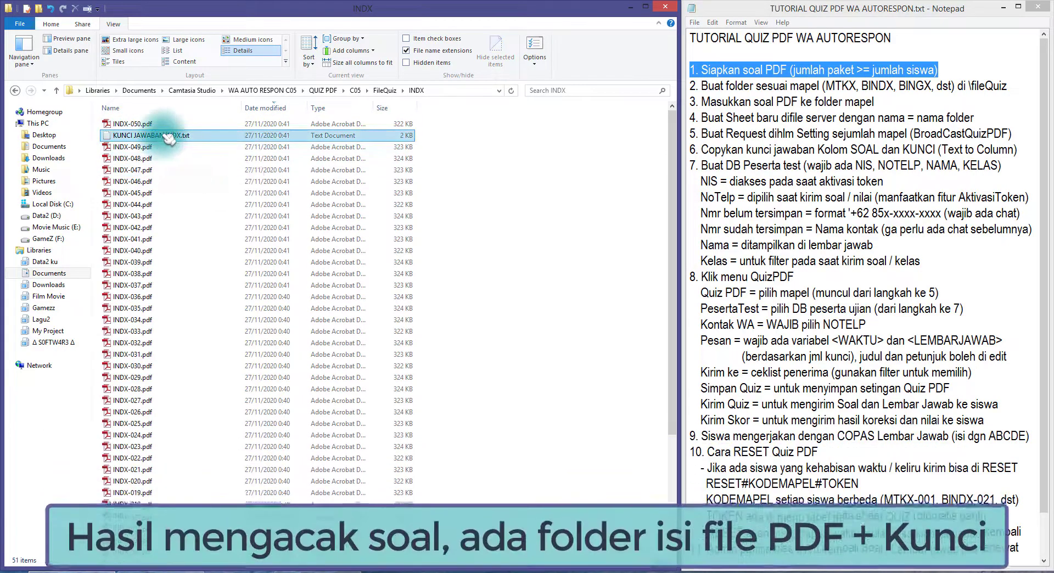
double_click(164, 136)
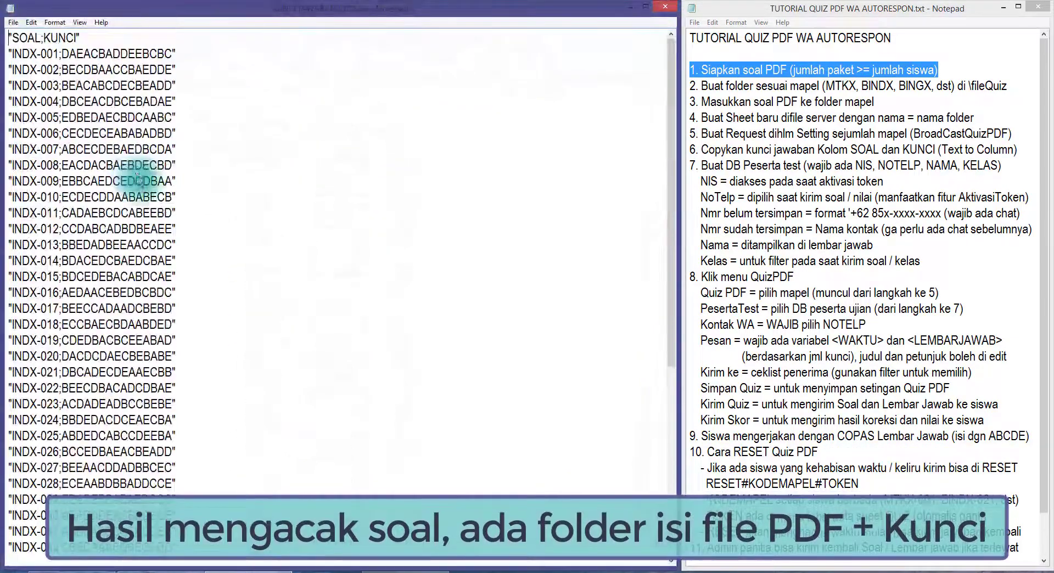
- Read through the remaining INDX answer keys, then highlight tutorial step 2 about creating subject folders in \fileQuiz
scroll(137, 179, "down", 6)
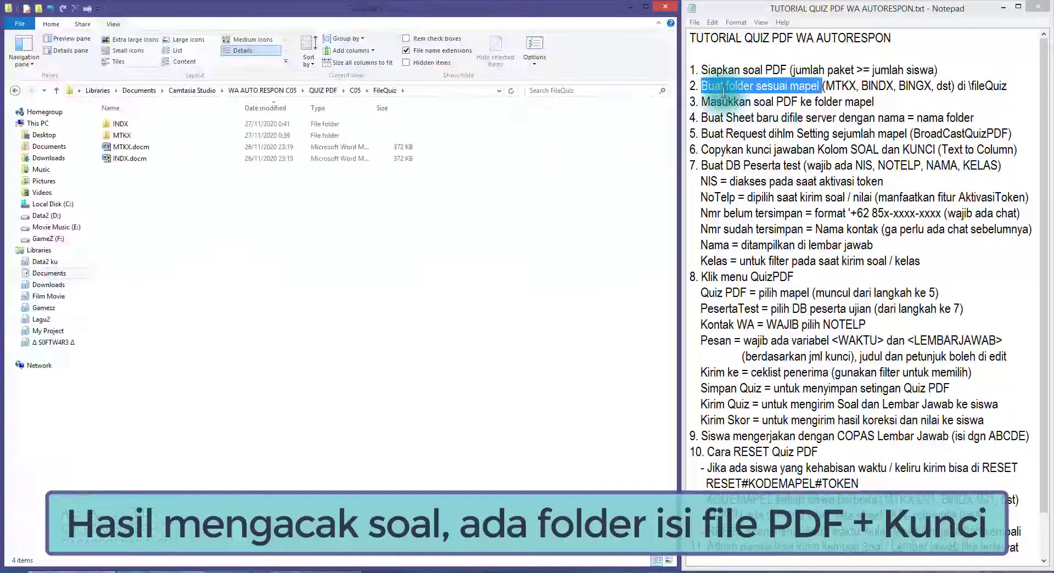
left_click(705, 88)
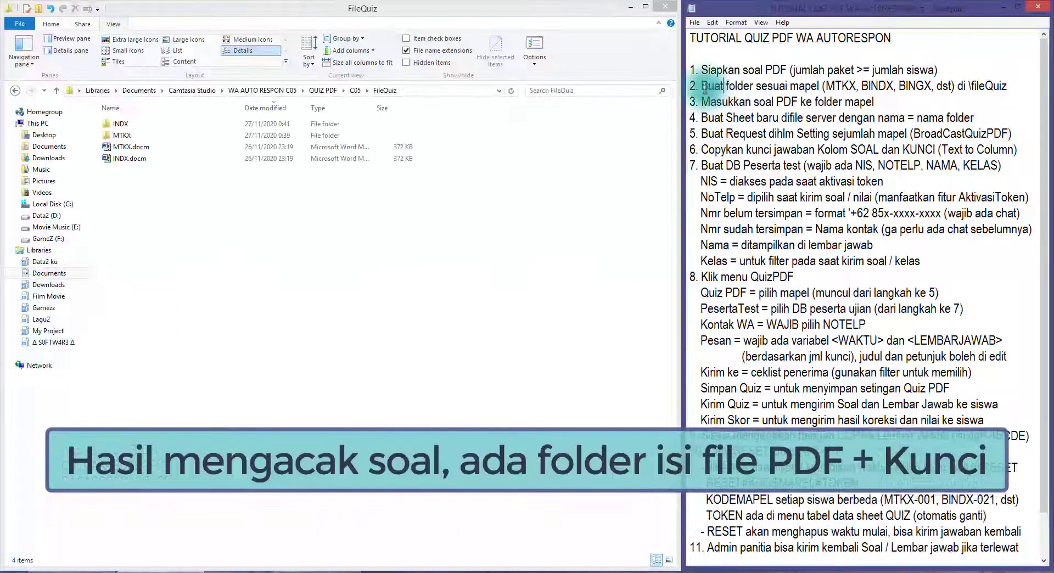
left_click_drag(699, 88, 726, 87)
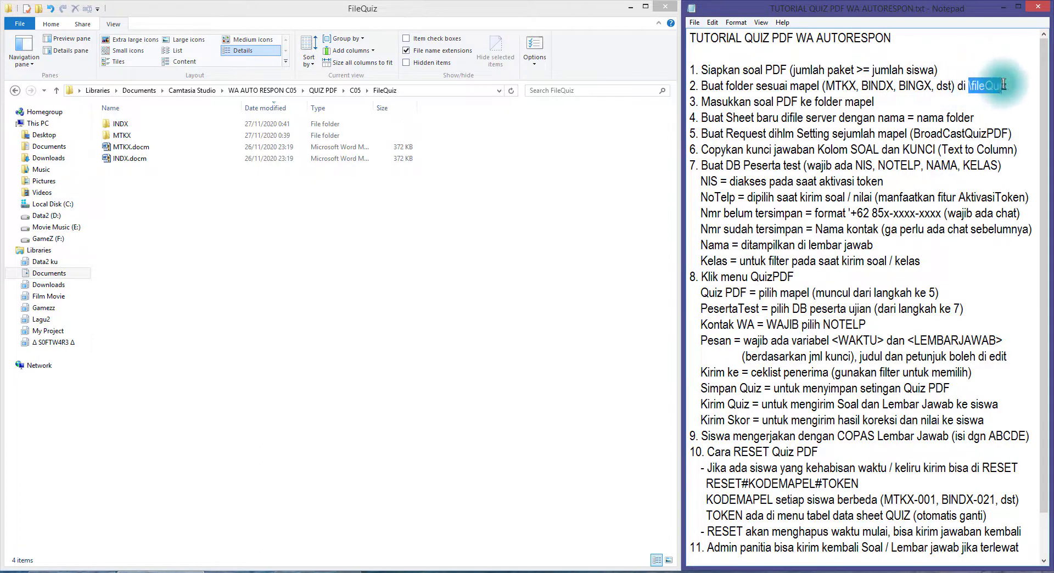
- Reopen FileQuiz from the C05 folder and examine the INDX and MTKX subject folders against their matching .docm files
left_click(329, 179)
left_click(354, 91)
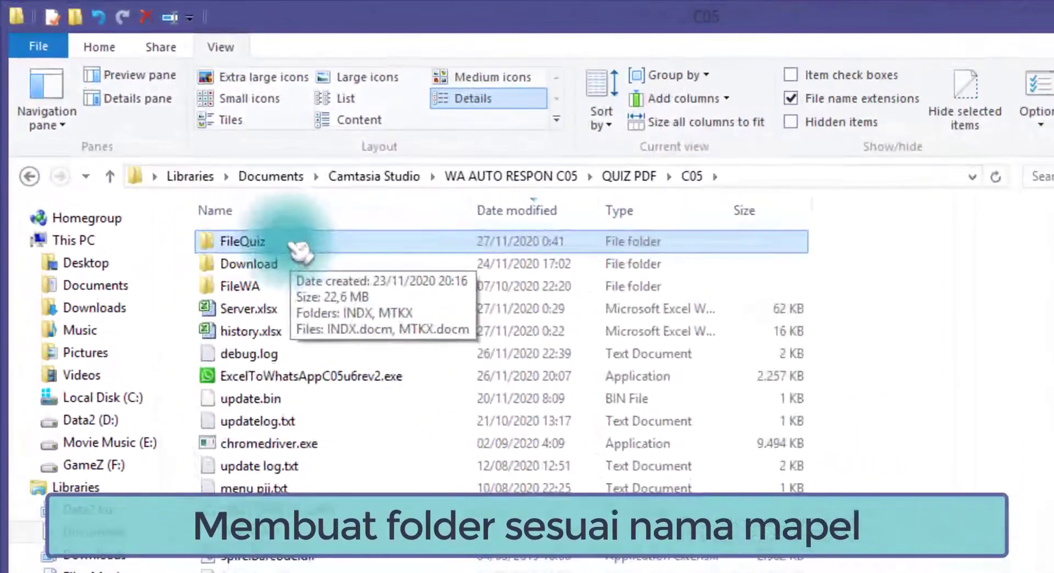
double_click(145, 127)
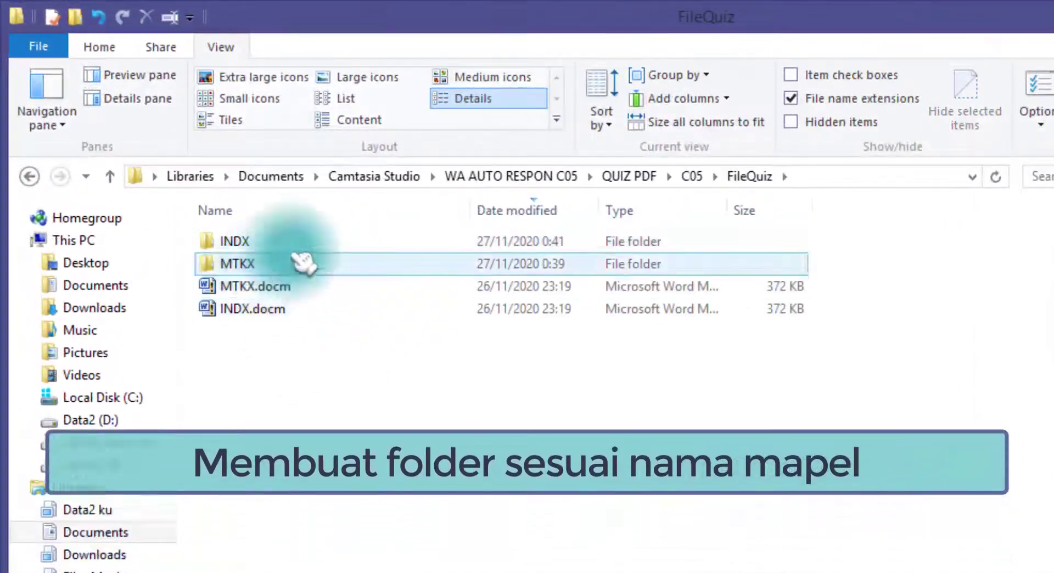
left_click(281, 248)
left_click(280, 266)
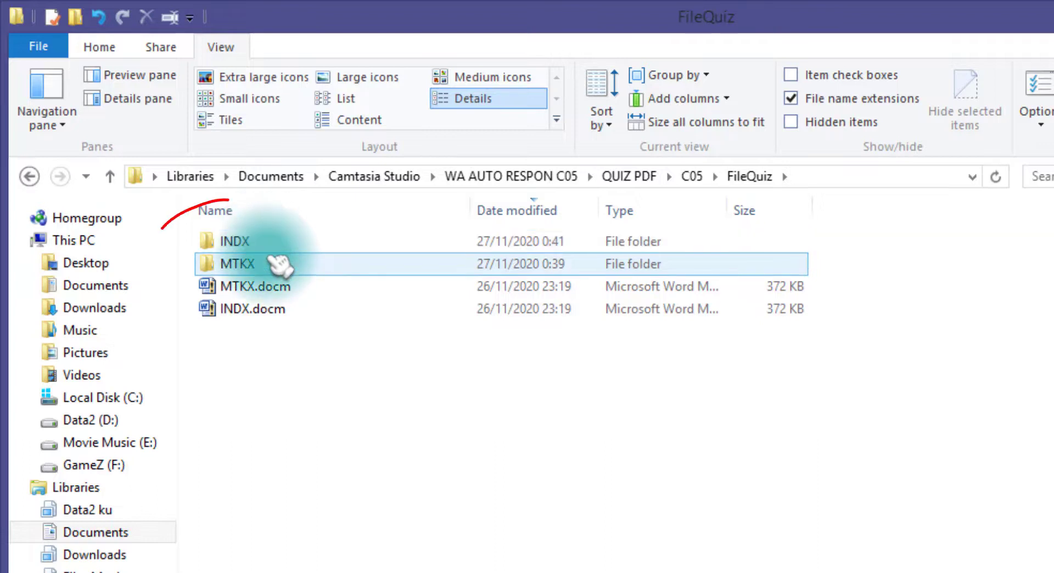
left_click(272, 240)
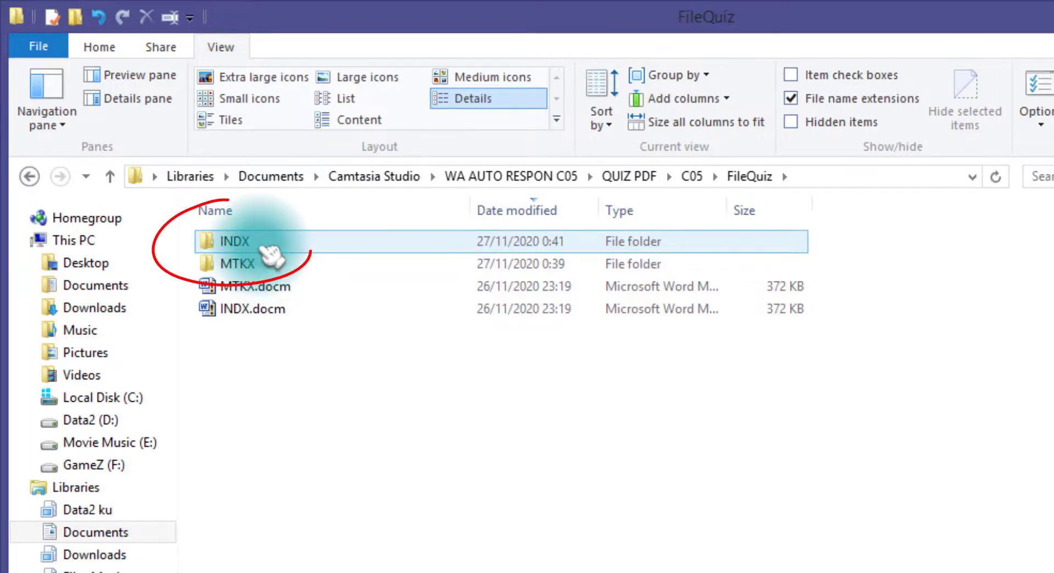
left_click(290, 353)
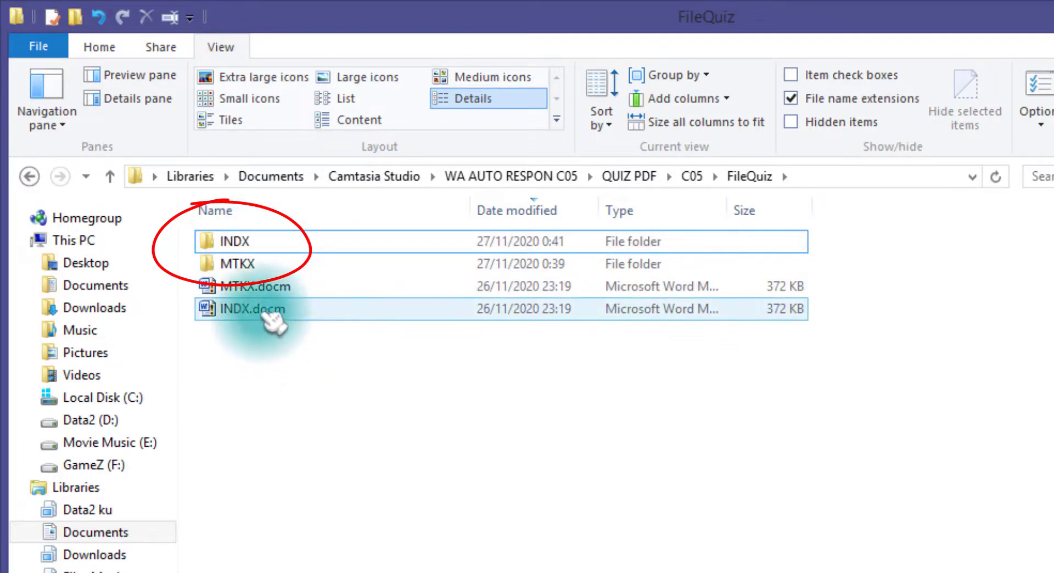
left_click(286, 288)
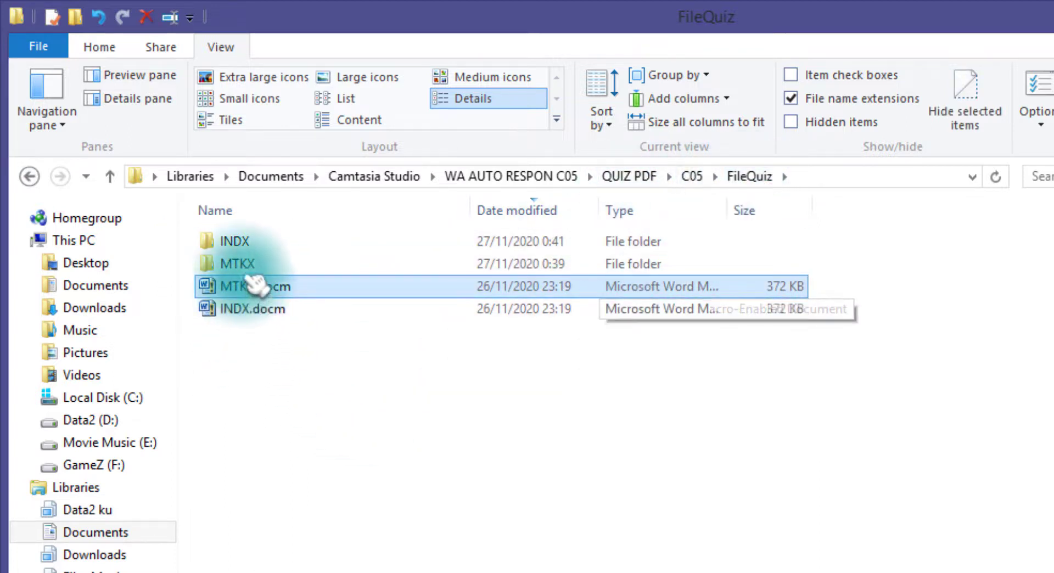
left_click(242, 261)
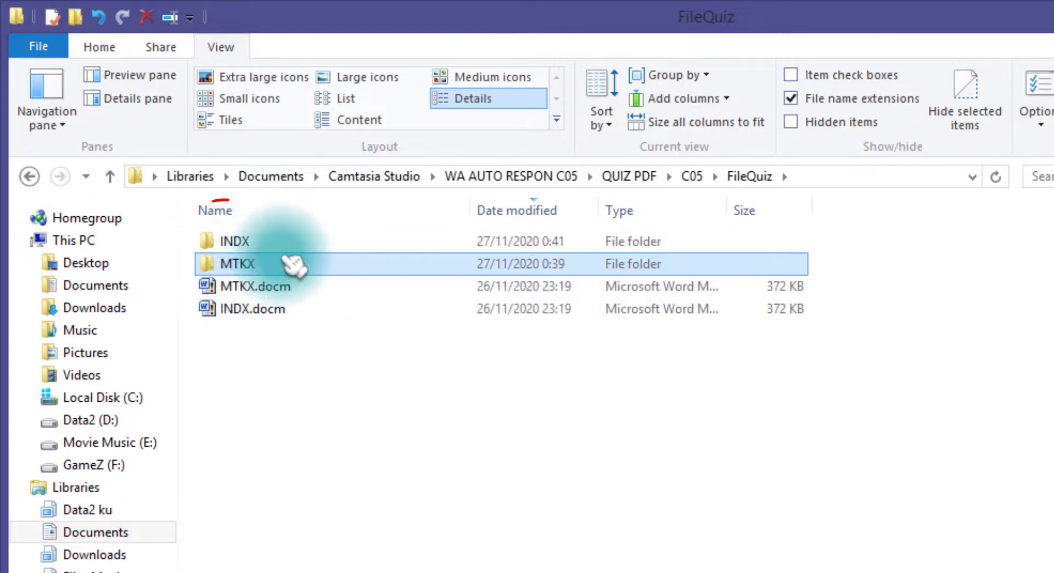
left_click(283, 286)
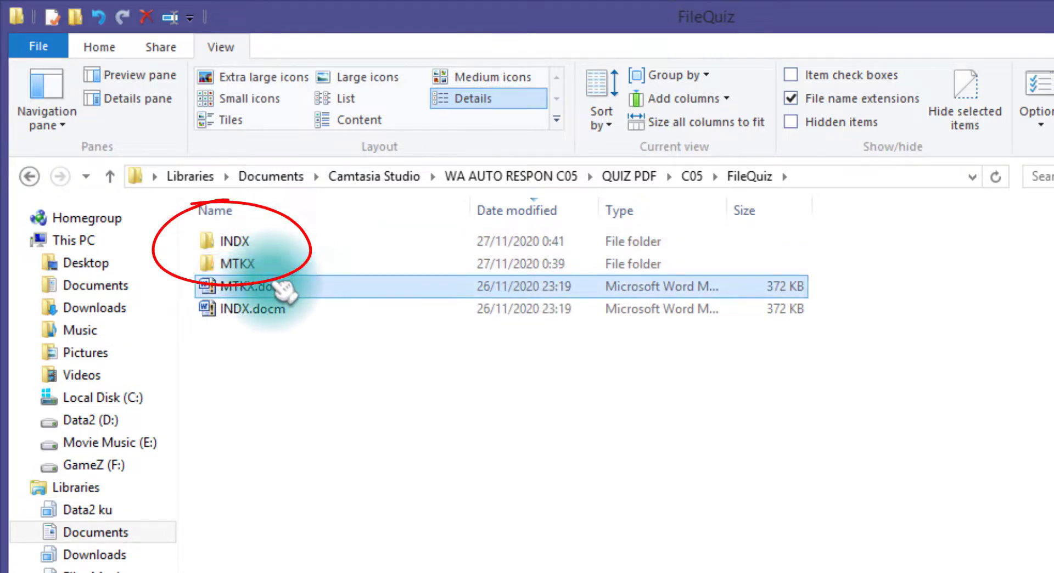
left_click(275, 309, "shift")
left_click(273, 310)
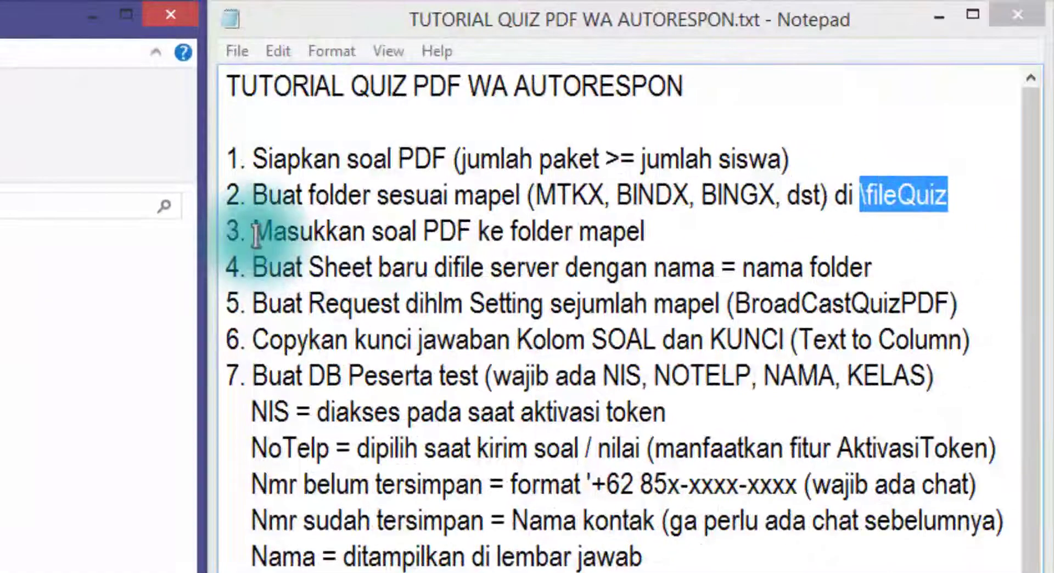
- Highlight tutorial step 3 and check the PDF question files inside the INDX and MTKX folders
left_click_drag(256, 236, 658, 241)
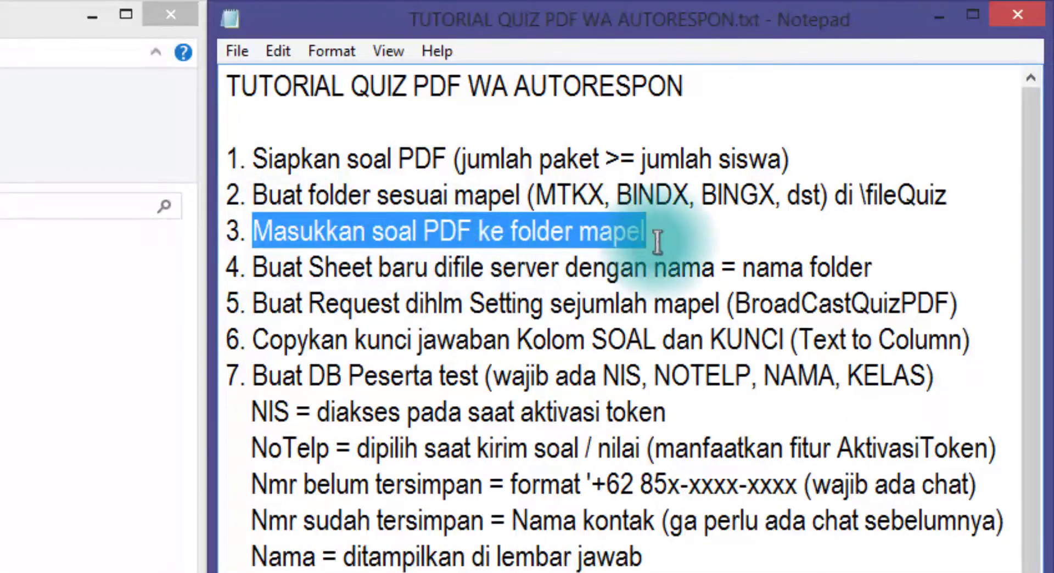
left_click(11, 416)
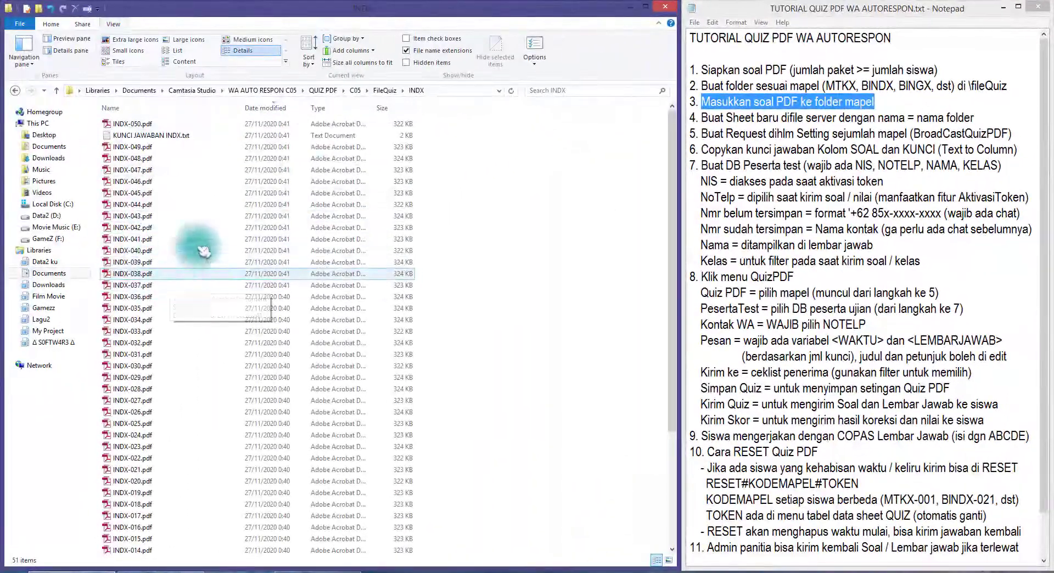
left_click(384, 90)
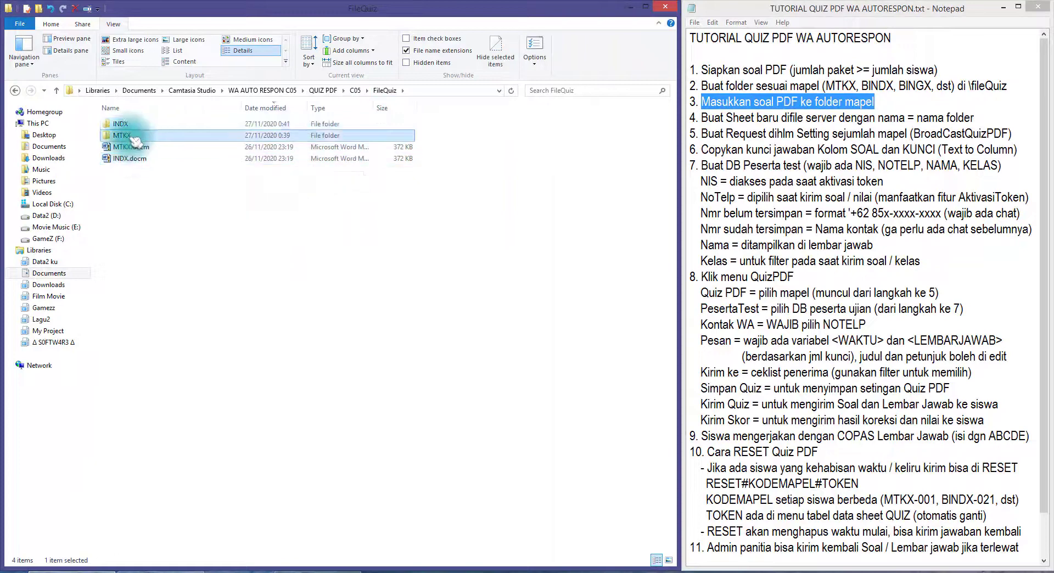
double_click(124, 147)
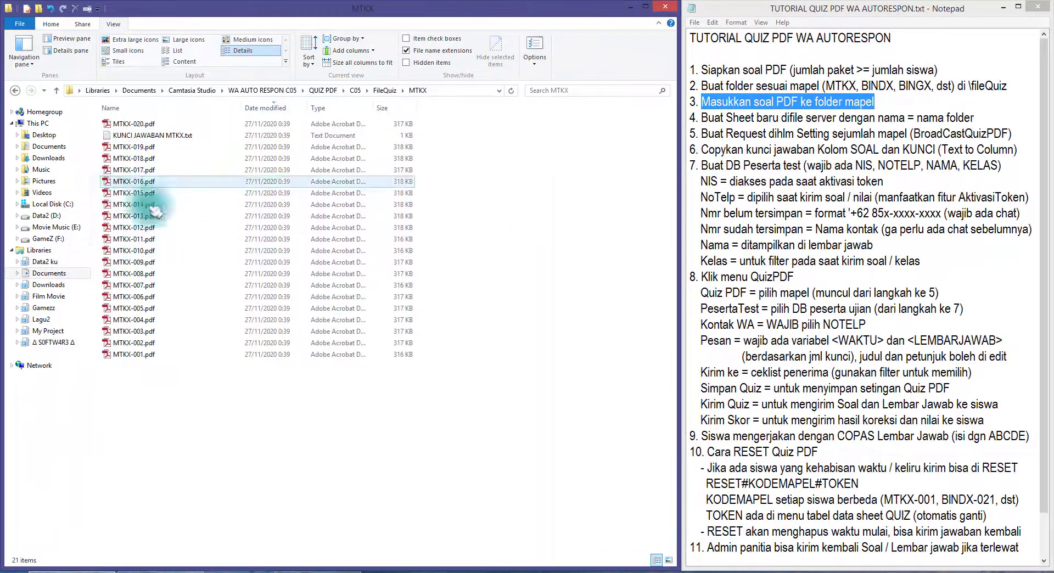
left_click(379, 92)
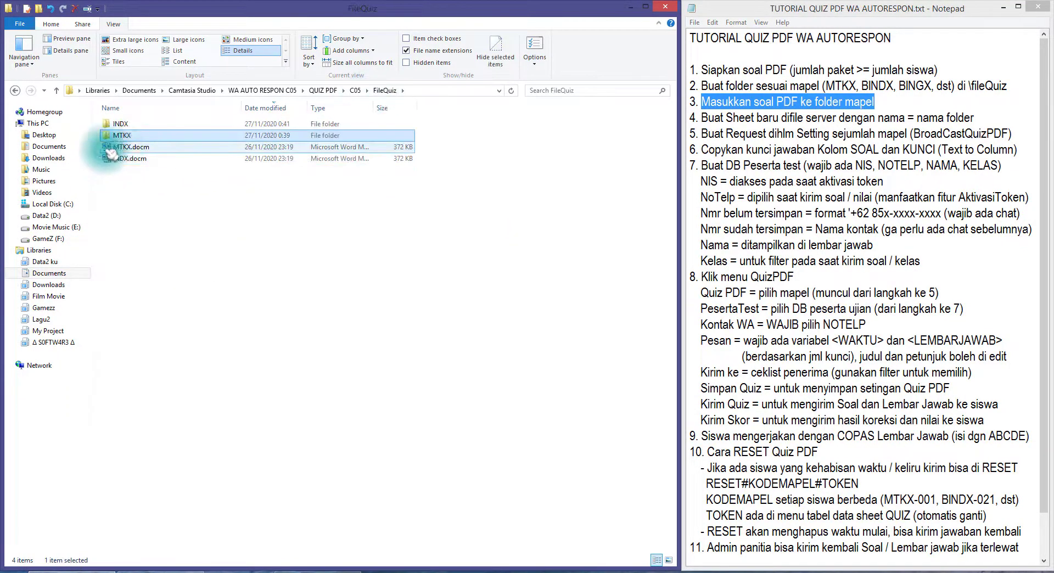
left_click(138, 136)
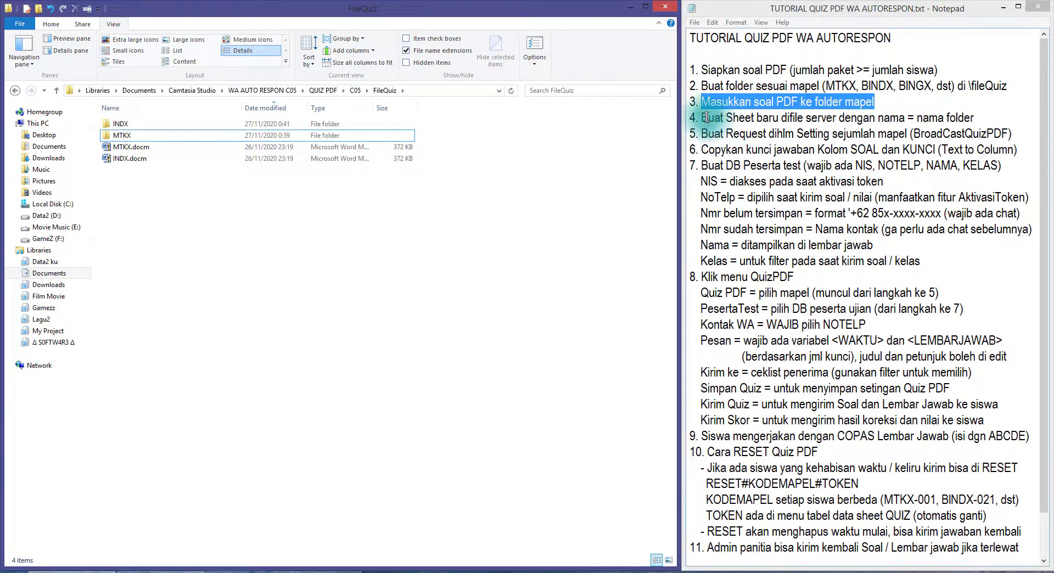
- Highlight tutorial step 4 about the new server sheet and open Server.xlsx from the C05 folder at its SETTING sheet
left_click_drag(703, 117, 802, 120)
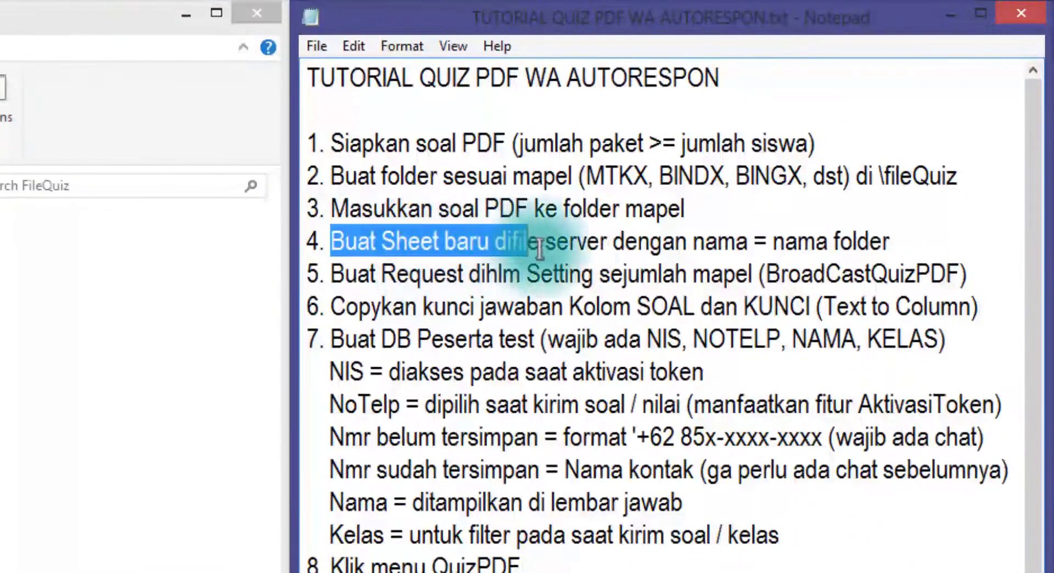
left_click_drag(540, 249, 923, 239)
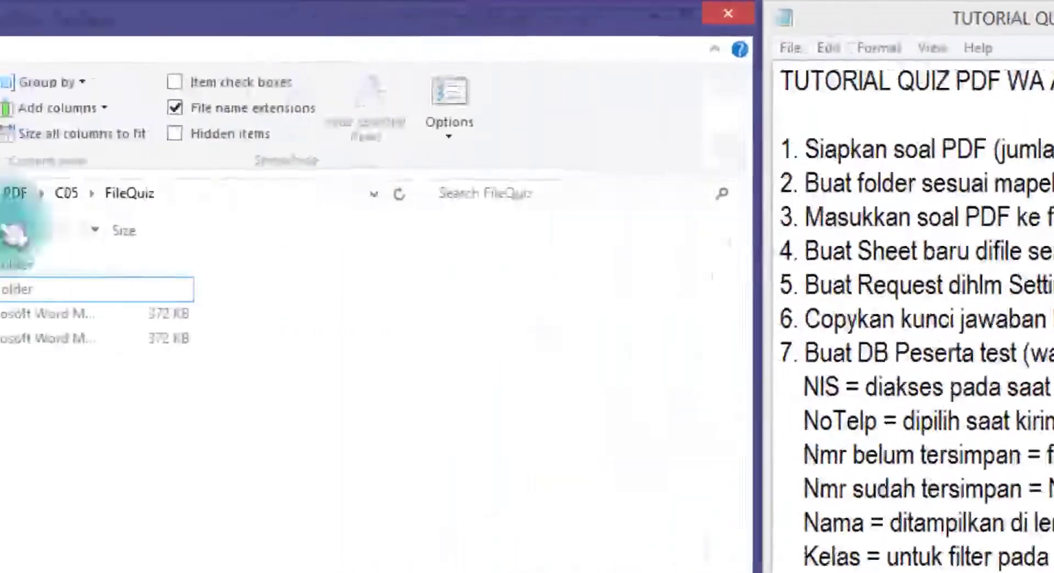
left_click(736, 207)
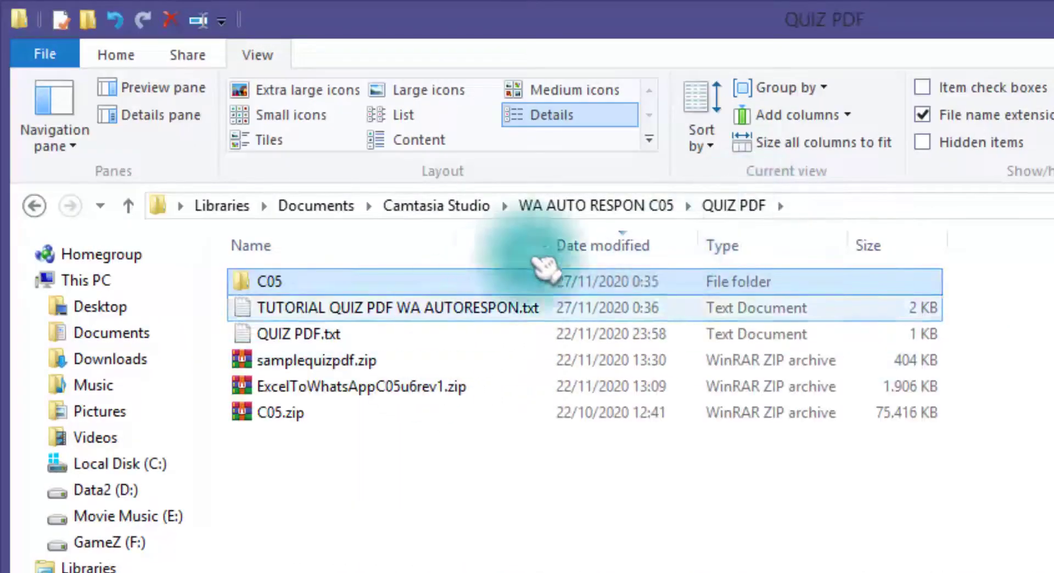
double_click(387, 284)
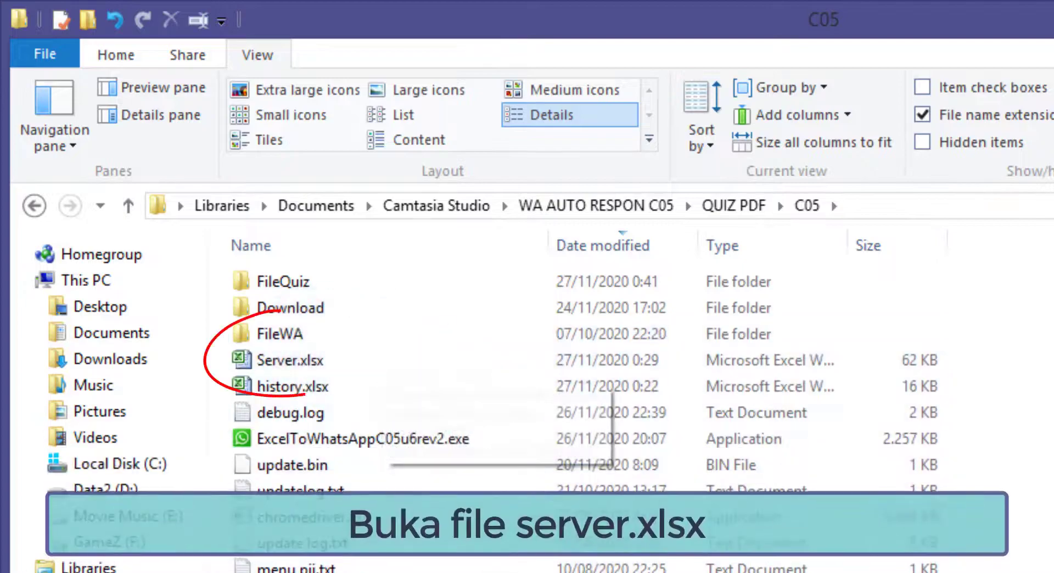
double_click(340, 363)
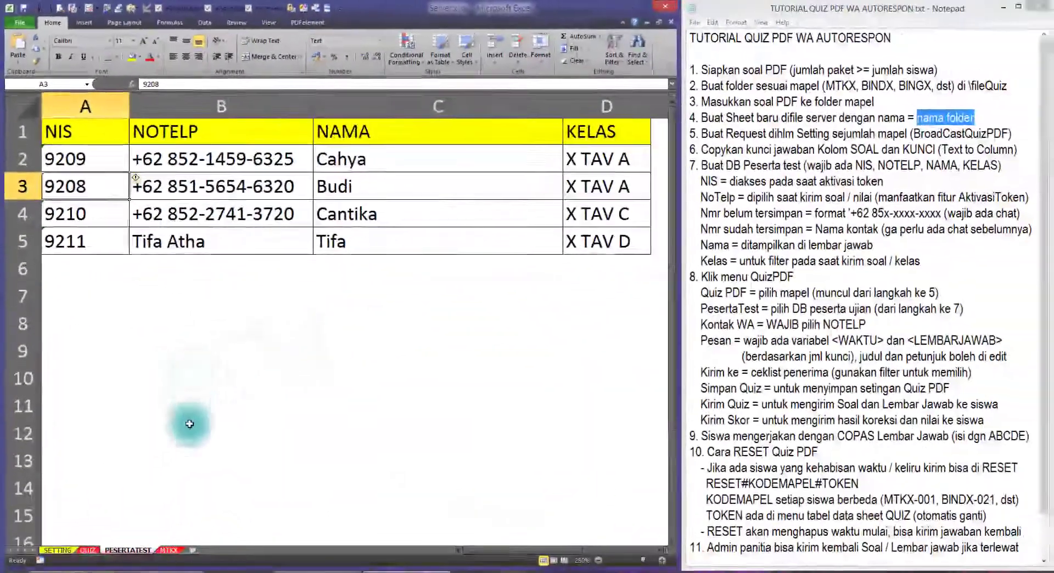
left_click(68, 551)
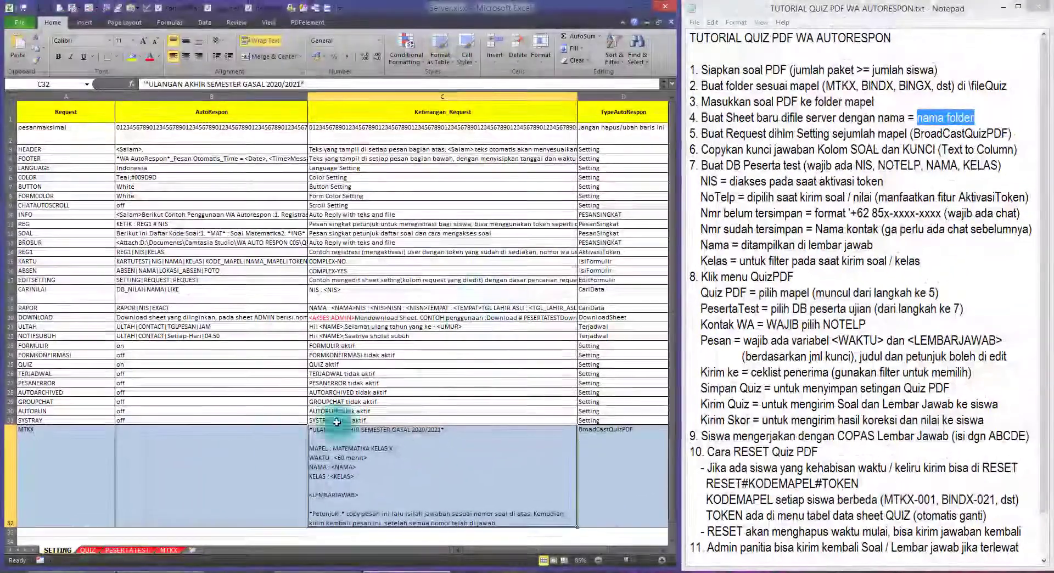
- Return to the FileQuiz folder and check the subject folder names MTKX and INDX
left_click(77, 570)
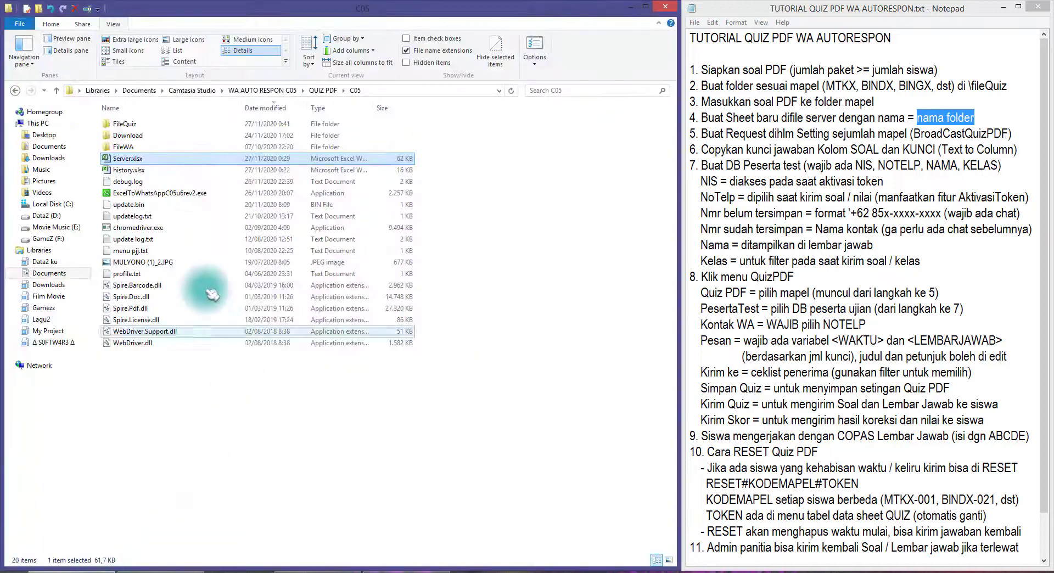
double_click(147, 132)
double_click(145, 135)
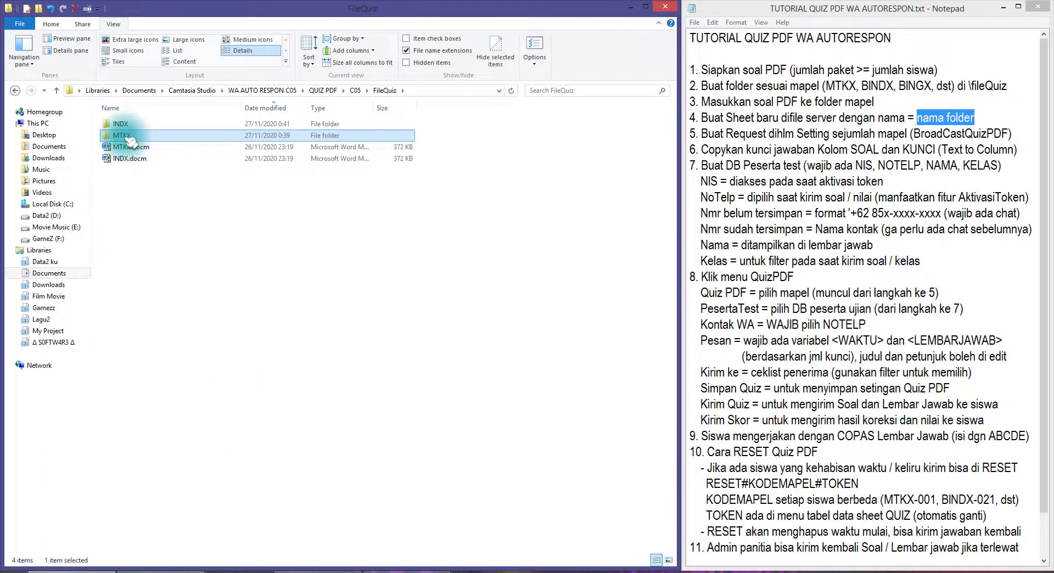
left_click(132, 126)
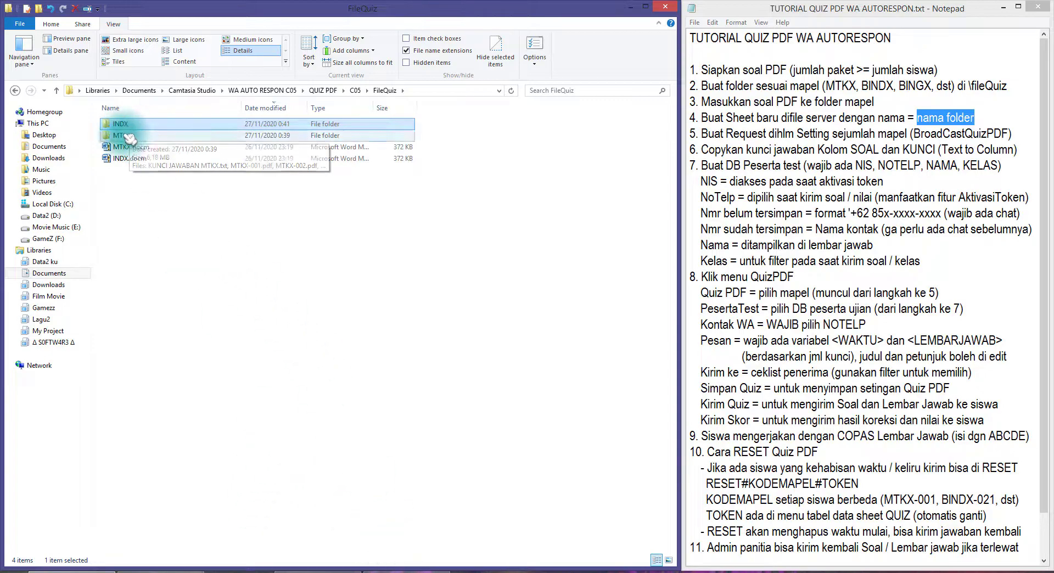
- Add a new sheet after MTKX in Server.xlsx and name it INDX to match the subject folder
left_click(405, 572)
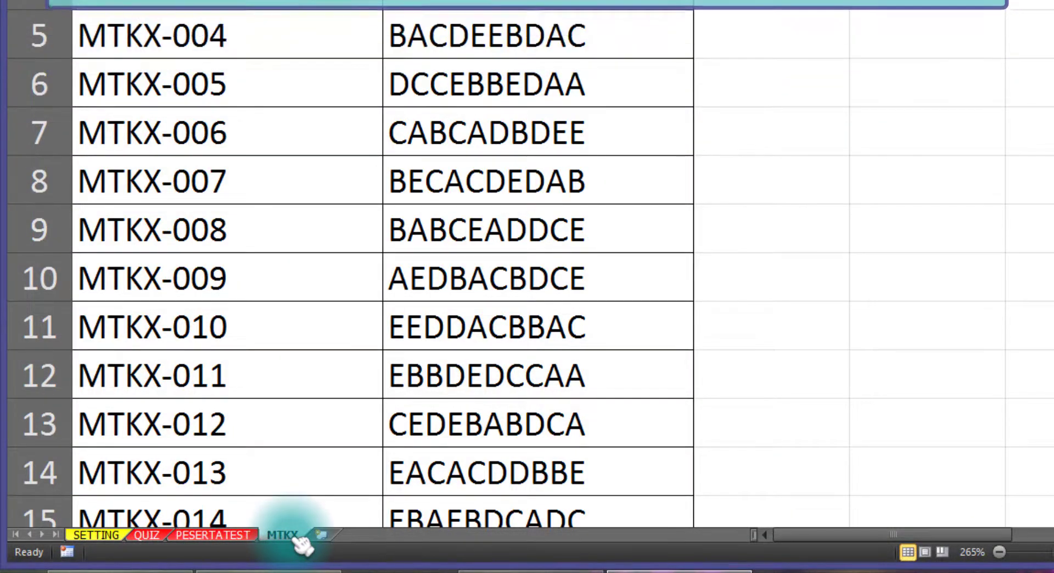
left_click(322, 535)
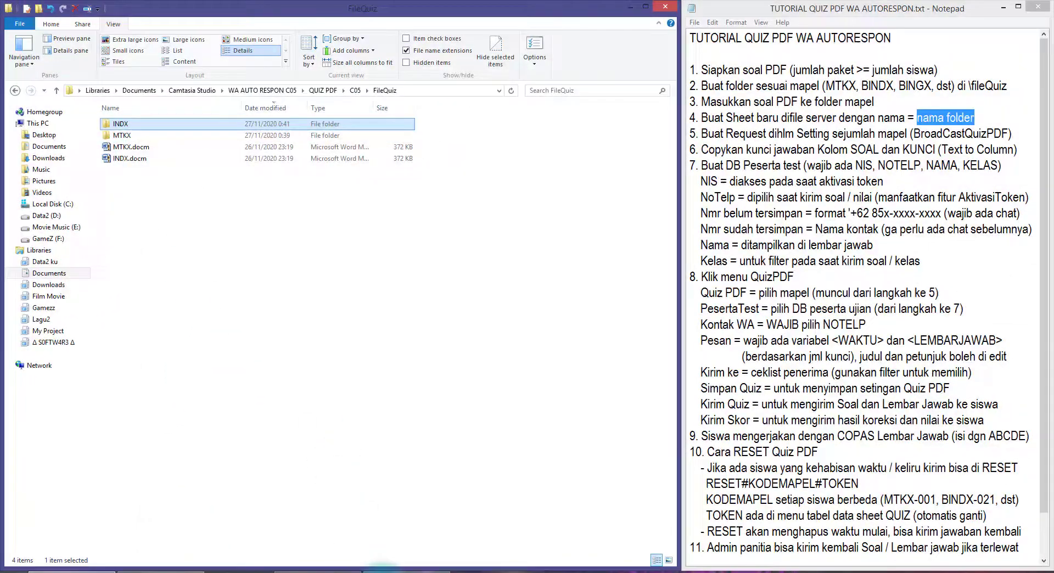
left_click(383, 572)
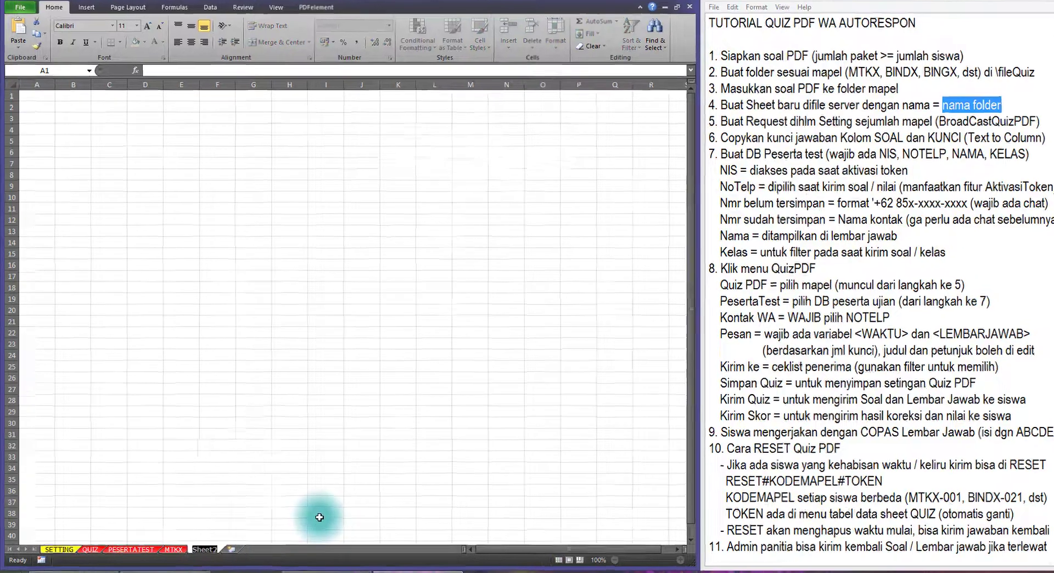
type("INDX")
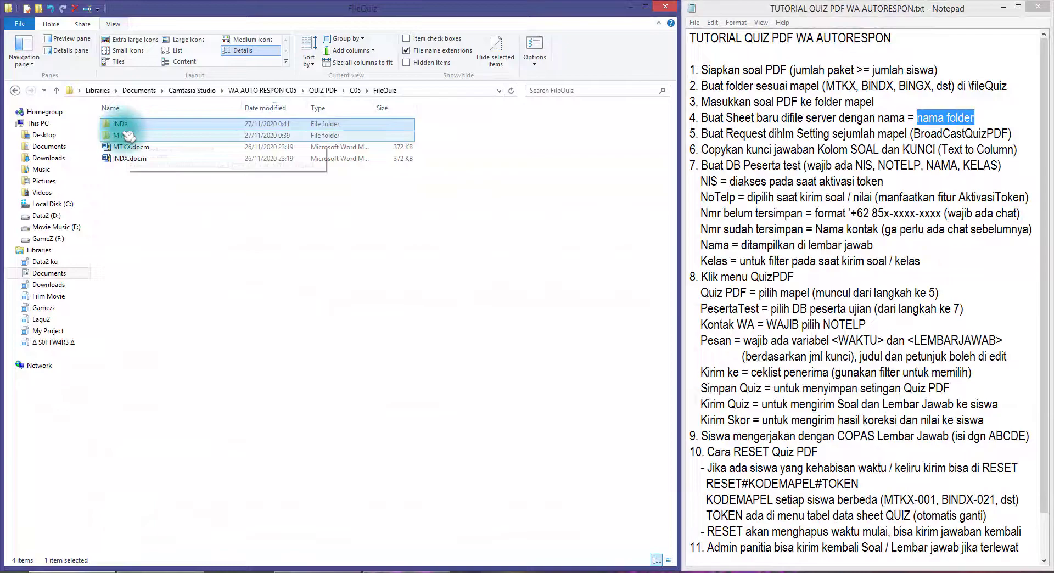
- Highlight tutorial step 5 about BroadCastQuizPDF requests and open the SETTING sheet of Server.xlsx
left_click_drag(702, 134, 791, 135)
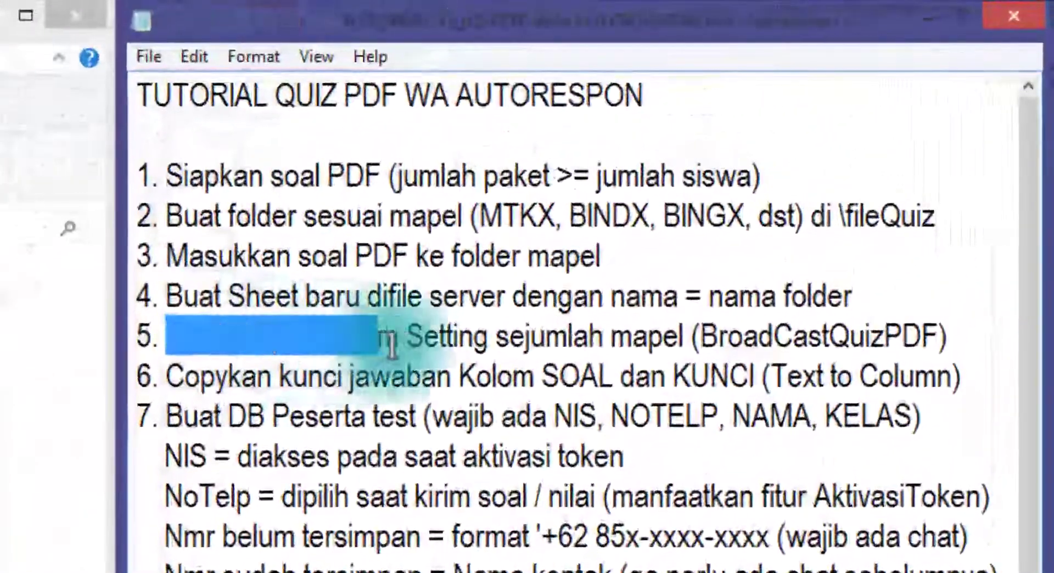
left_click_drag(391, 346, 938, 336)
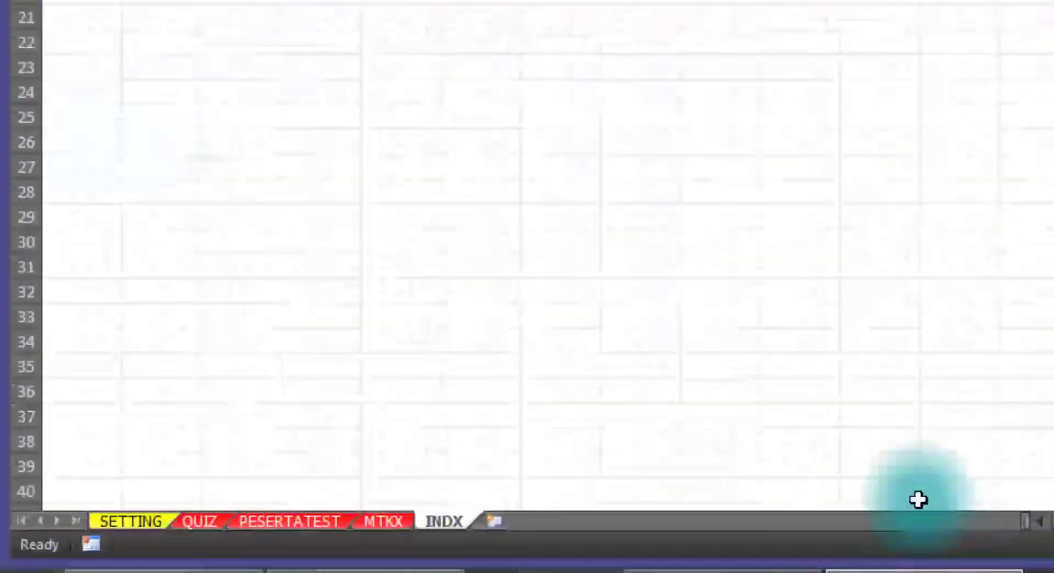
left_click(594, 312)
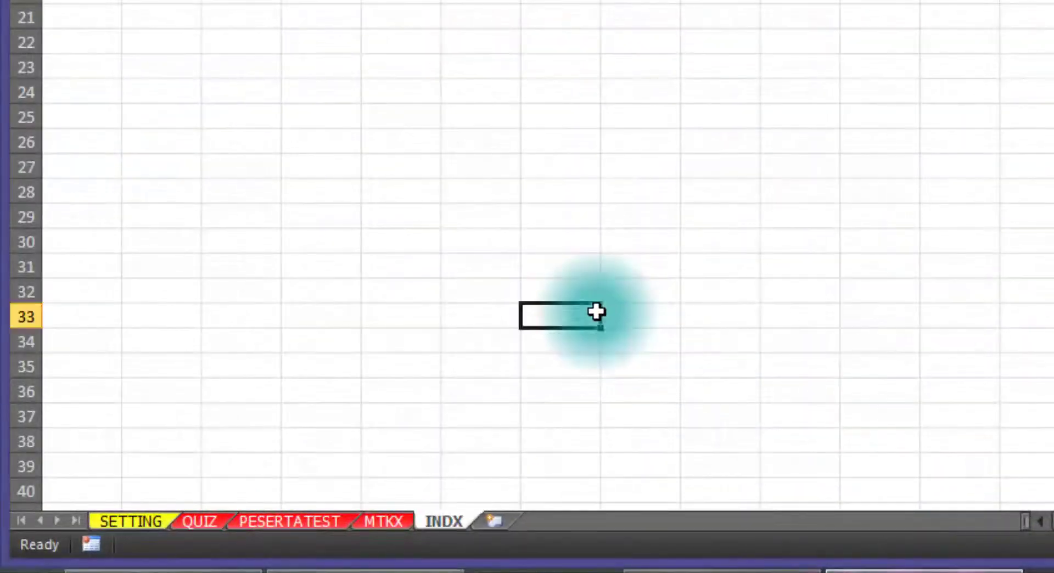
left_click(131, 521)
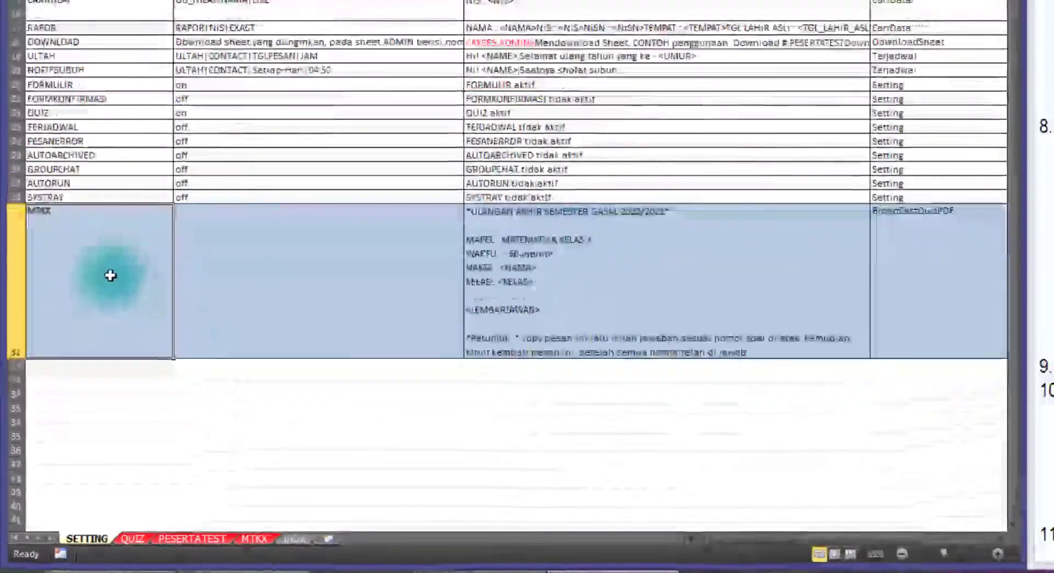
- Check the MTKX request row and its BroadCastQuizPDF type in the SETTING sheet
scroll(122, 221, "down", 1)
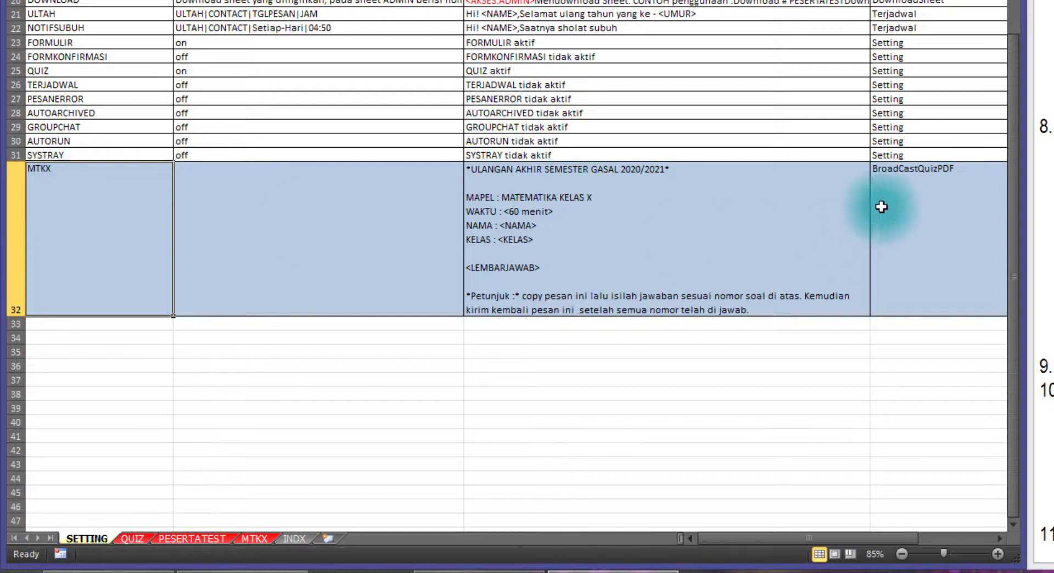
left_click(911, 182)
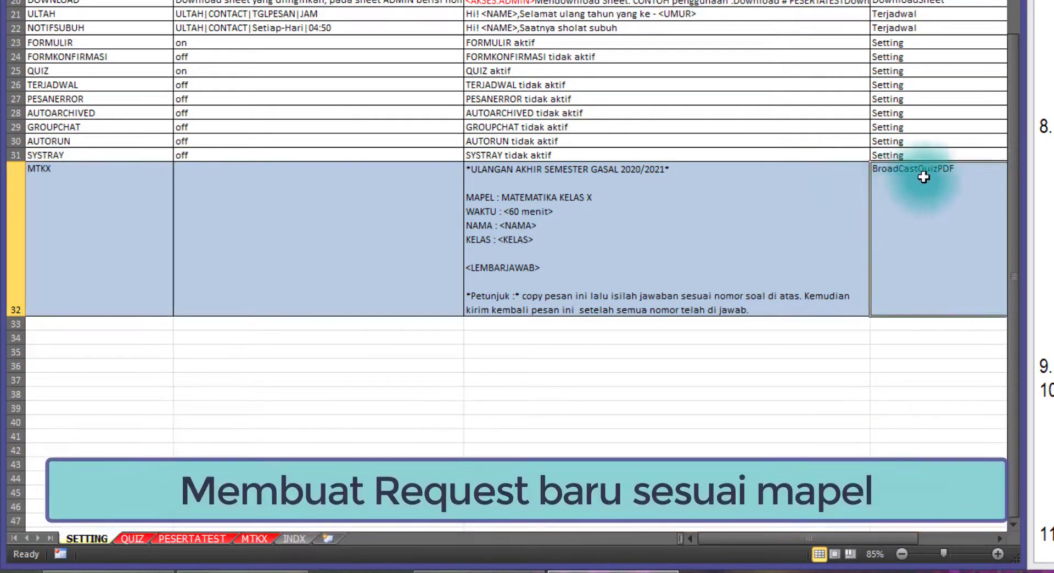
left_click(99, 237)
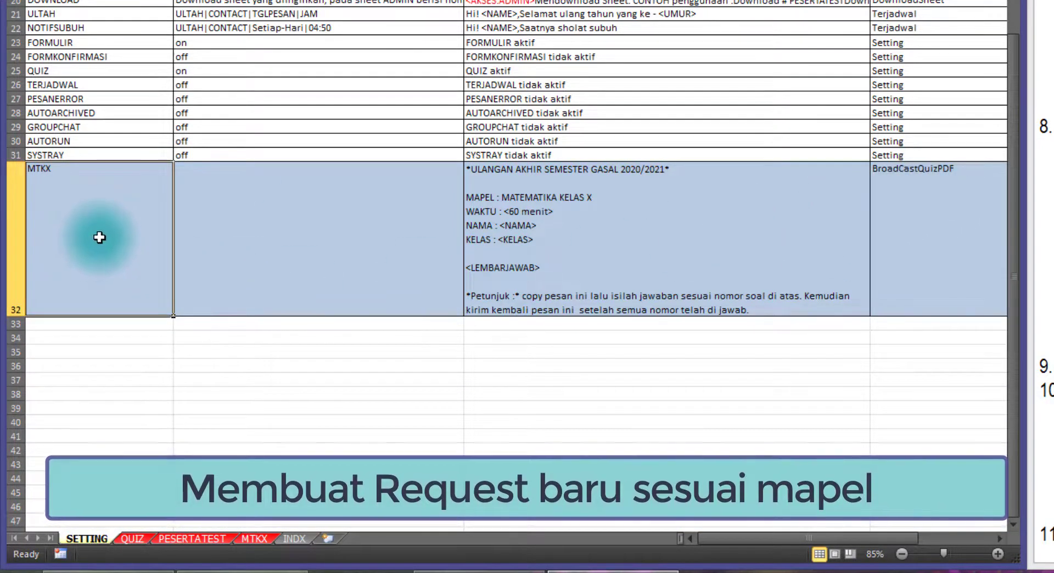
- Copy the whole MTKX request row and paste it into row 33, directly below the original
scroll(132, 241, "down", 1)
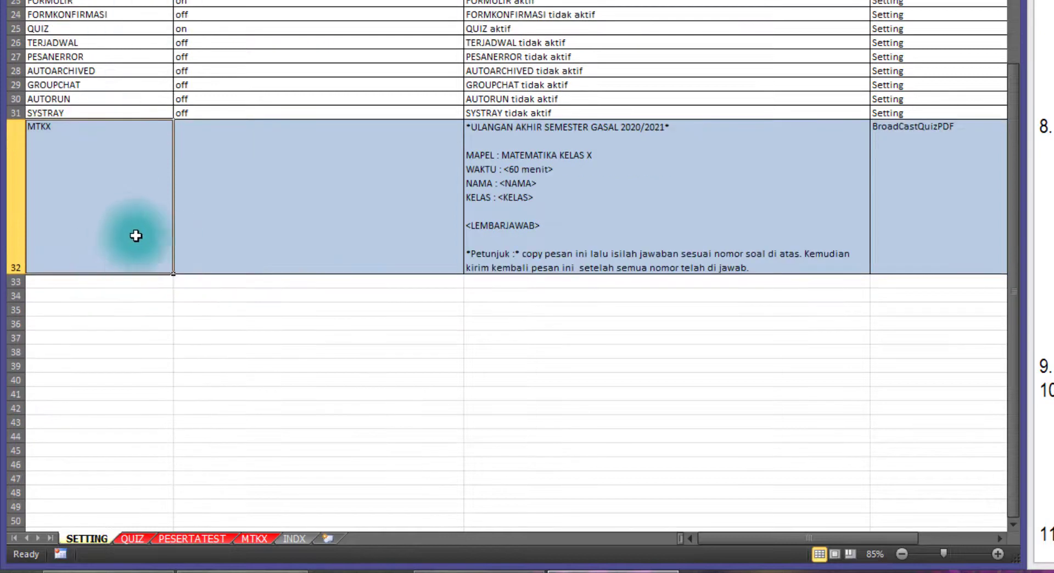
left_click_drag(172, 279, 882, 245)
key("ctrl+c")
key("Down")
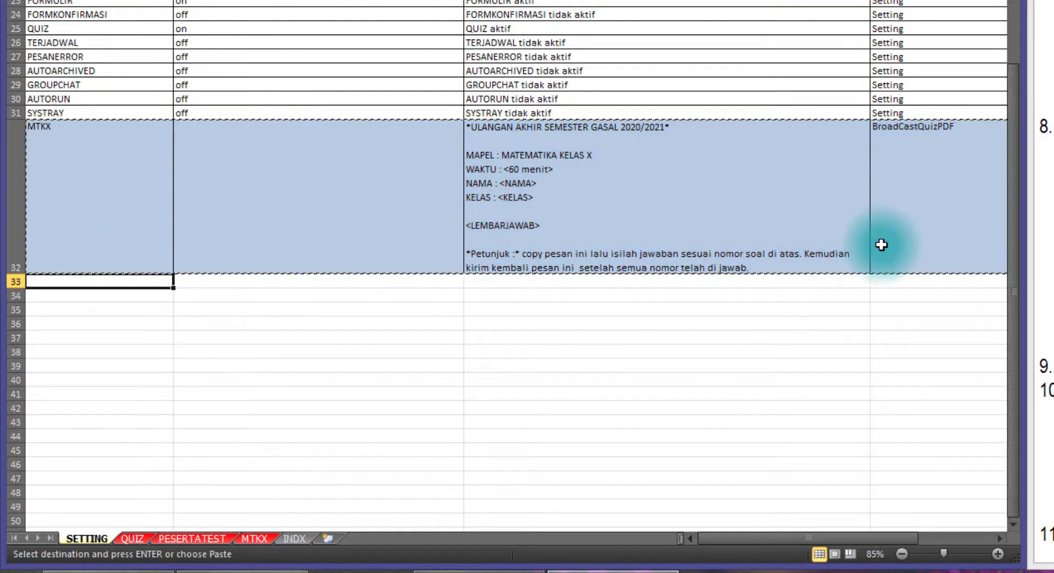
key("ctrl+v")
- Change the Request name of the pasted row 33 to INDX
double_click(53, 302)
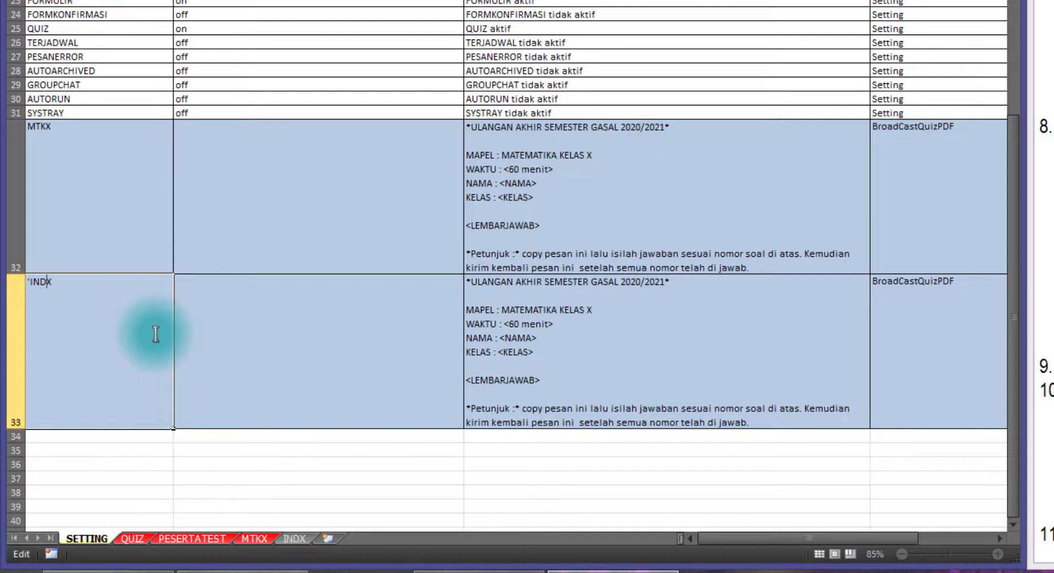
key("Return")
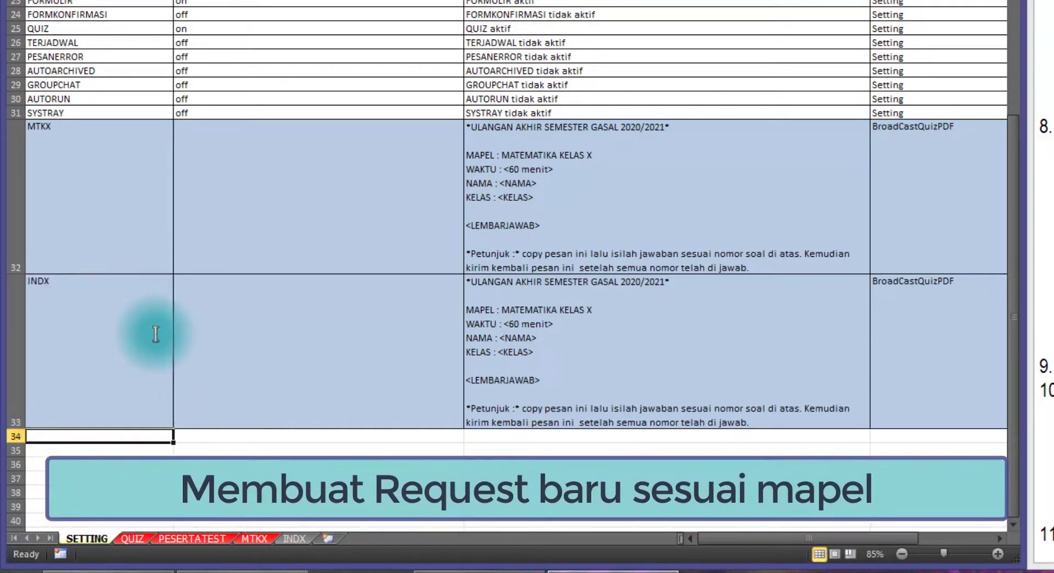
left_click(90, 310)
double_click(61, 288)
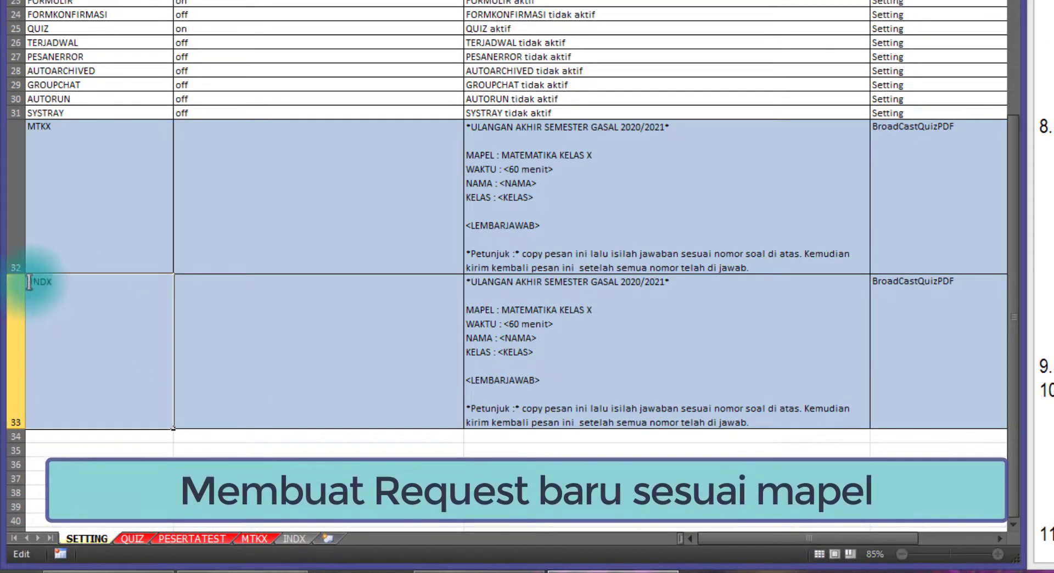
key("Escape")
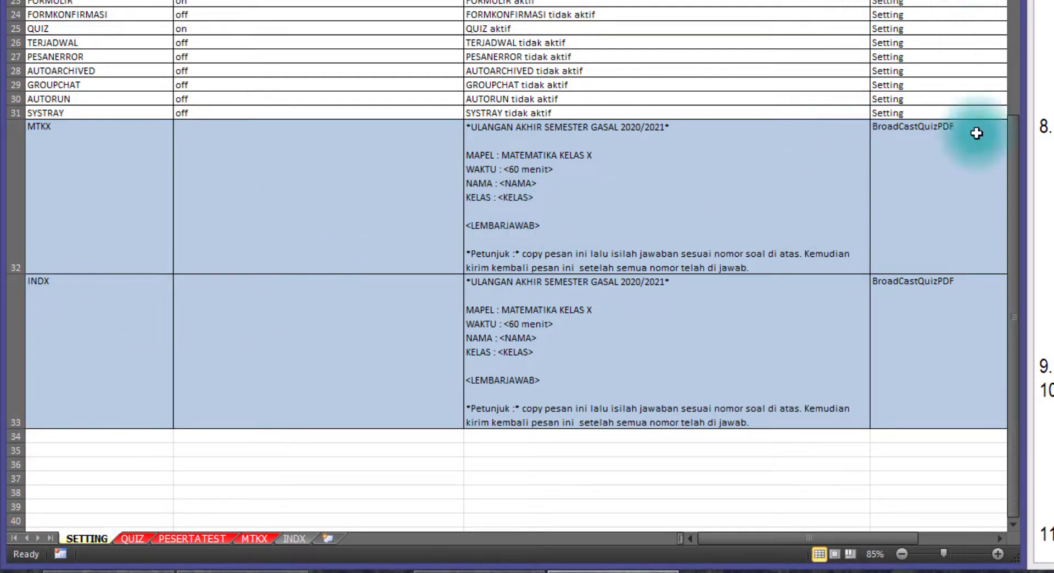
- Compare the TypeAutoRespon and Keterangan_Request cells of the MTKX and INDX request rows
left_click(914, 226)
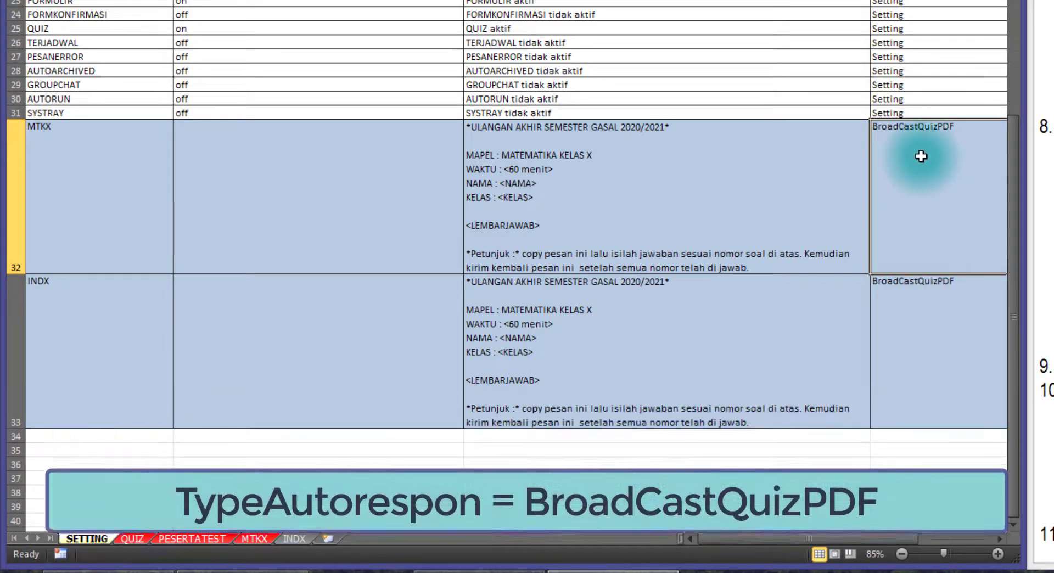
left_click(924, 312)
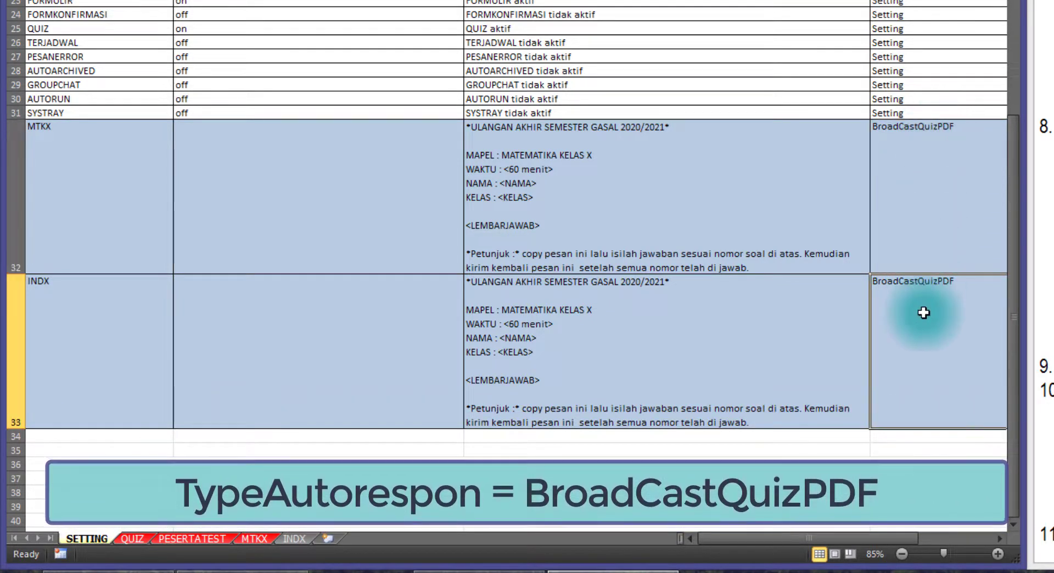
left_click(619, 187)
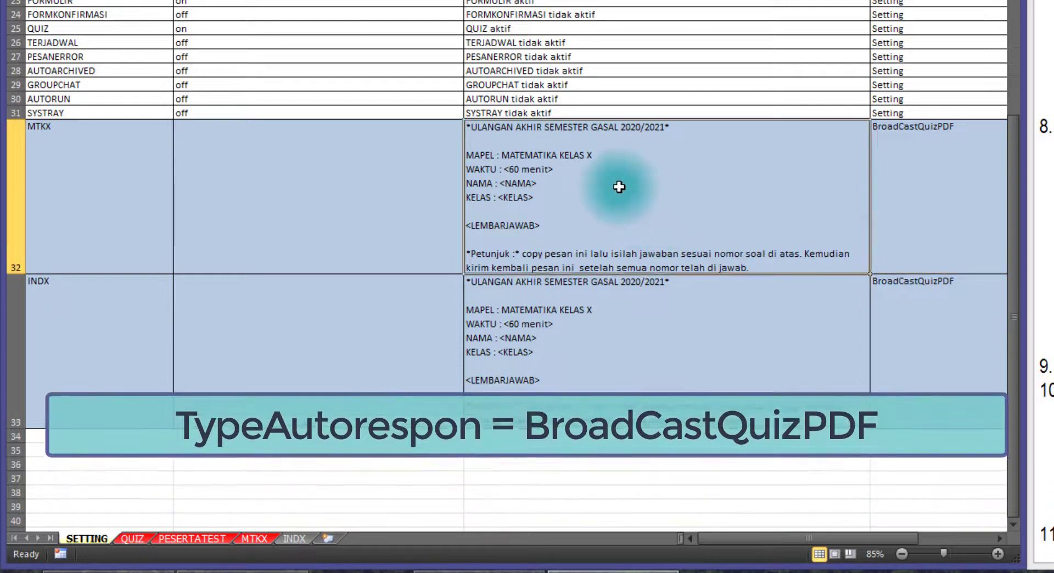
left_click_drag(559, 242, 551, 308)
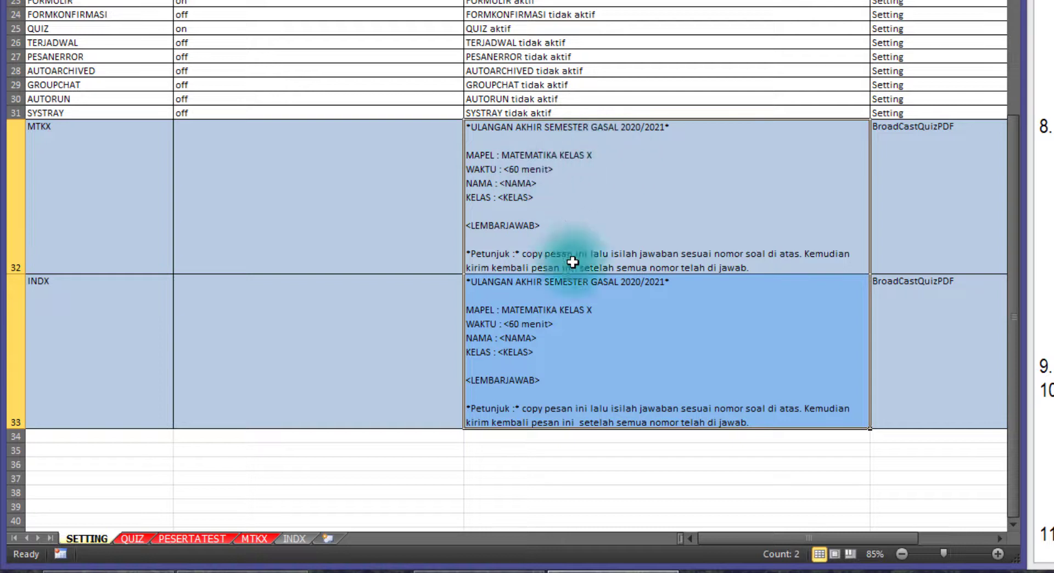
left_click(526, 155)
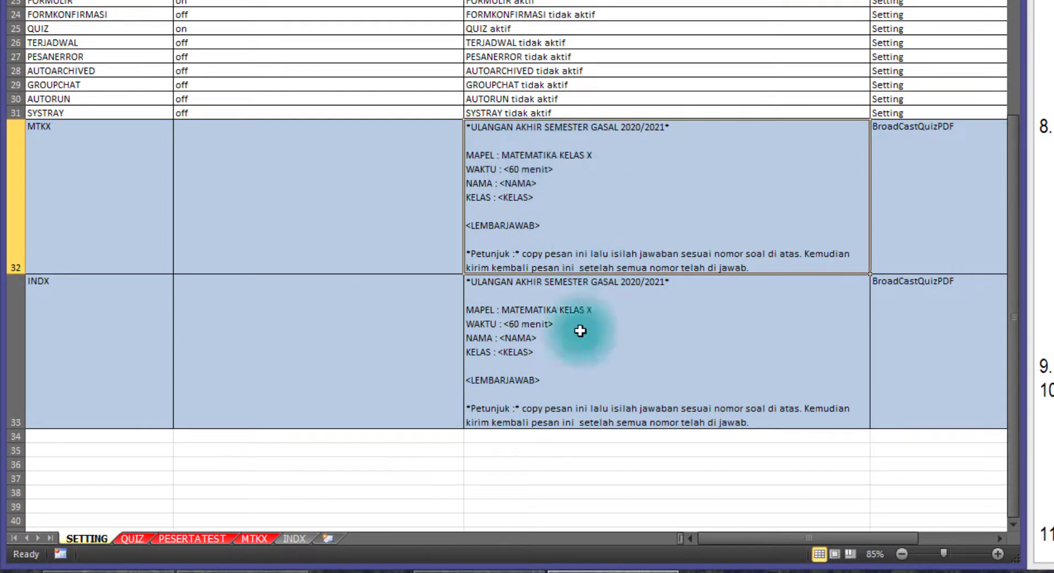
- Set the MAPEL line in the INDX request's message to BAHASA INDONESIA KELAS X
left_click(520, 311)
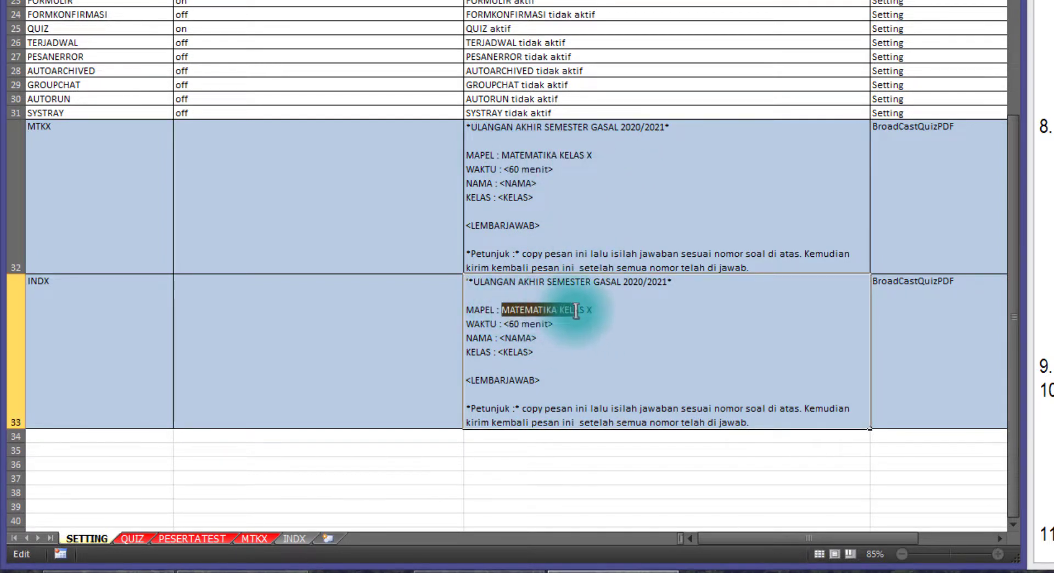
left_click_drag(555, 312, 557, 311)
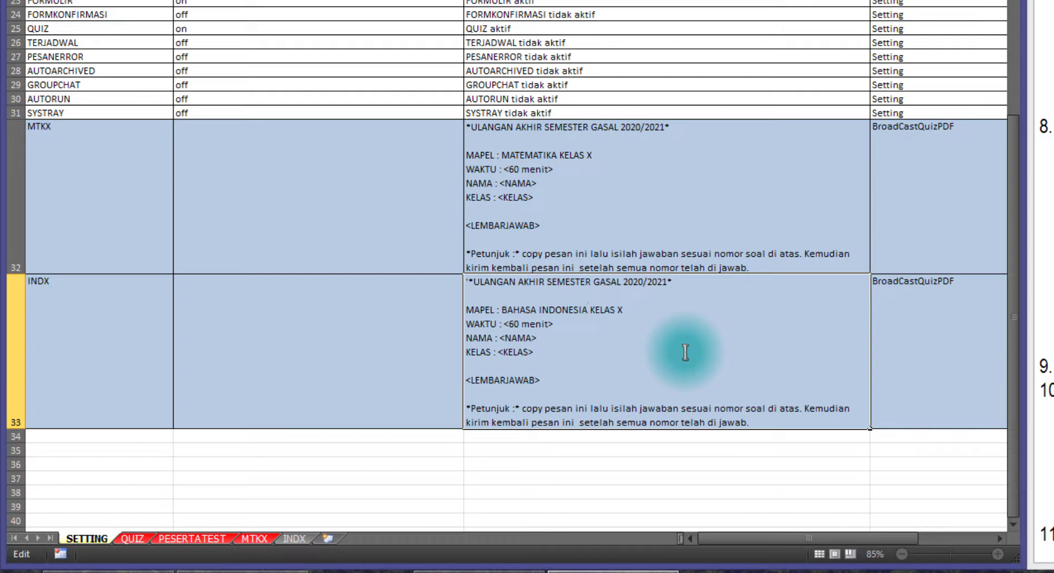
key("Return")
- Examine the subject, time and name lines and the Petunjuk instructions in the INDX and MTKX request messages
double_click(553, 318)
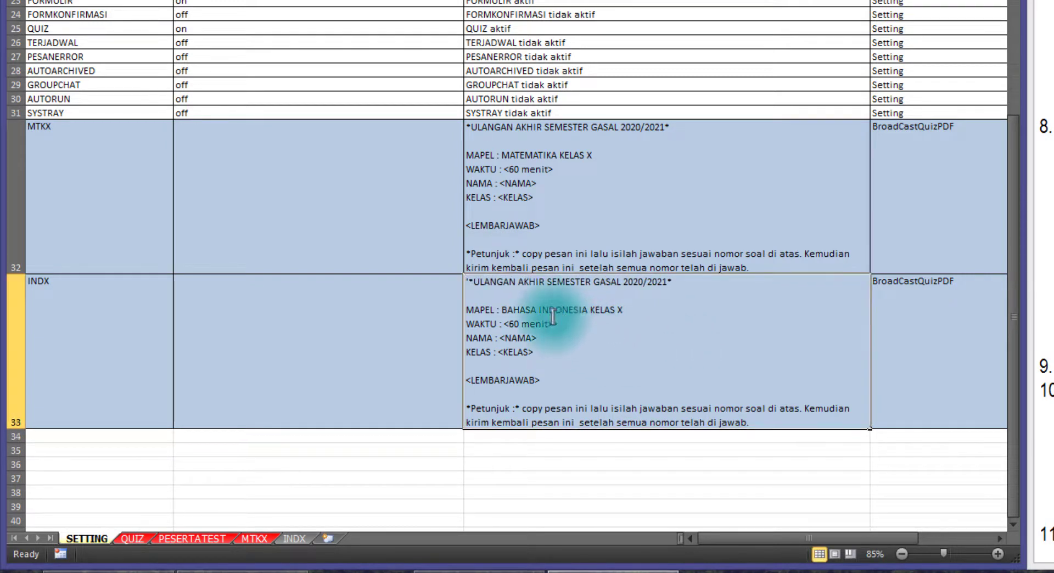
left_click_drag(492, 309, 551, 340)
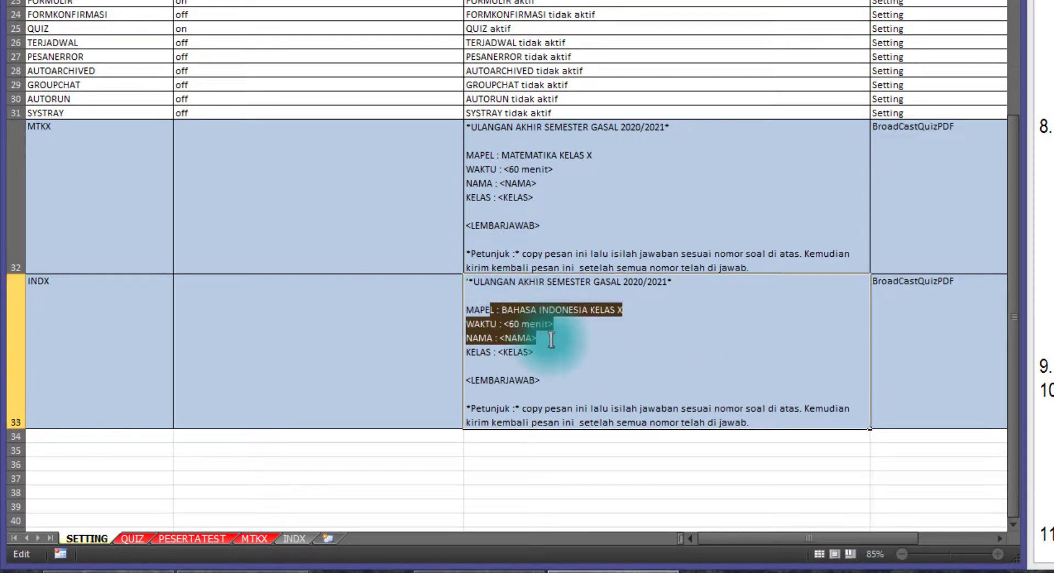
left_click(544, 216)
double_click(531, 239)
left_click_drag(482, 254, 729, 269)
key("Escape")
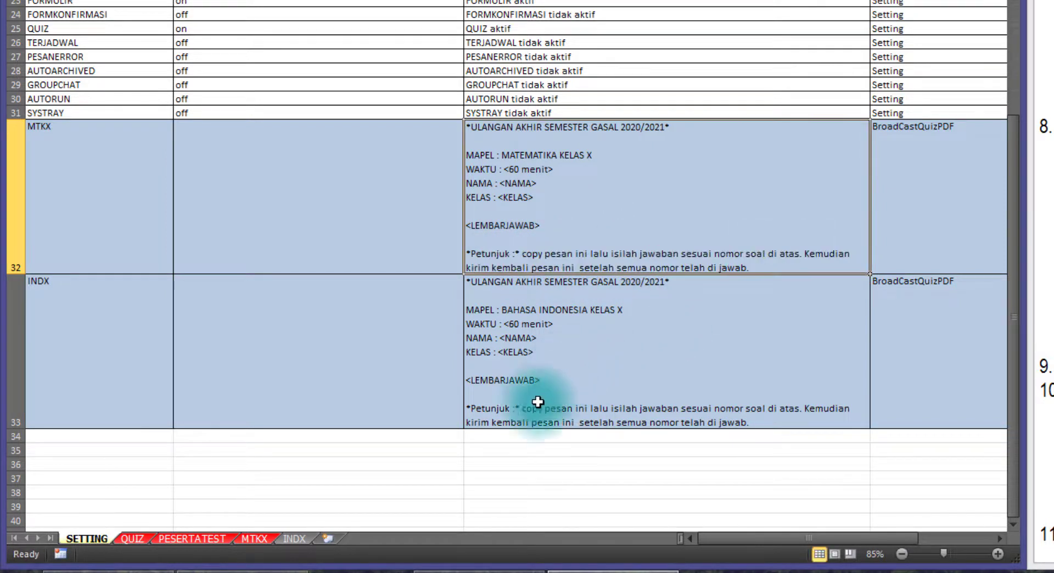
double_click(504, 414)
left_click_drag(498, 410, 758, 441)
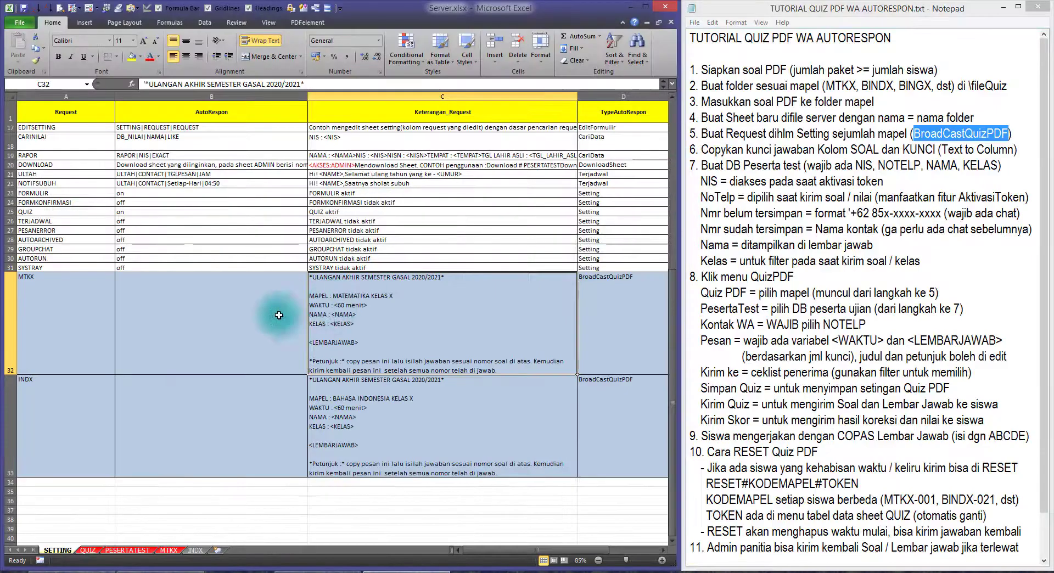
- Review the MTKX and INDX request names and the empty rows below them where other subjects can be added
left_click(52, 339)
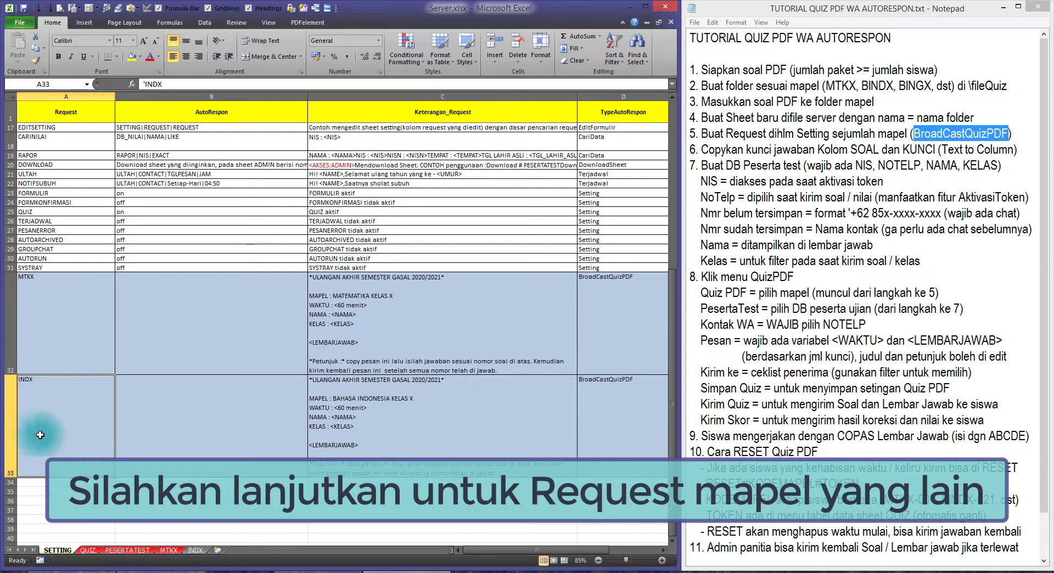
left_click(27, 499)
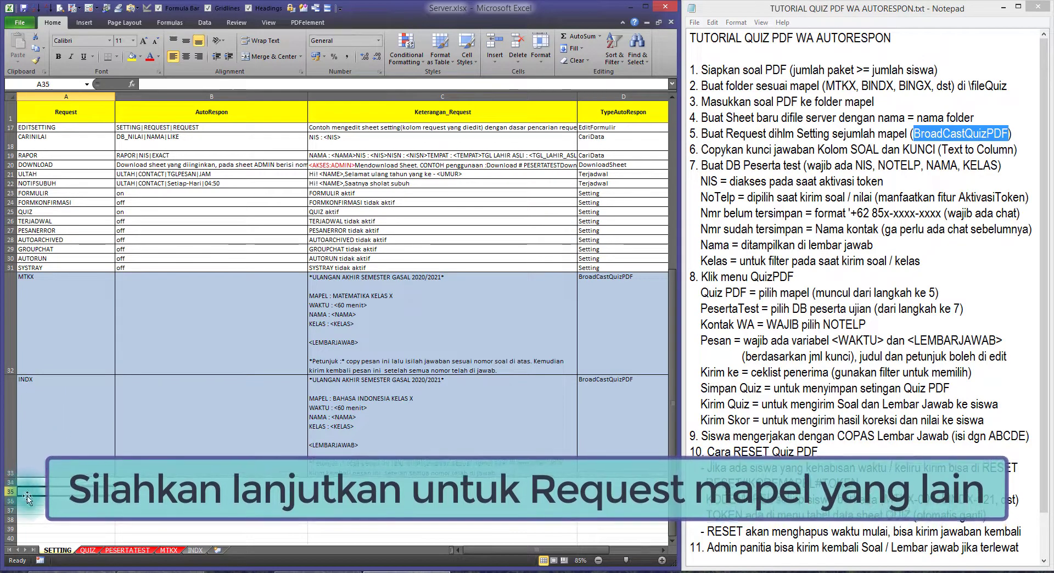
left_click(37, 501)
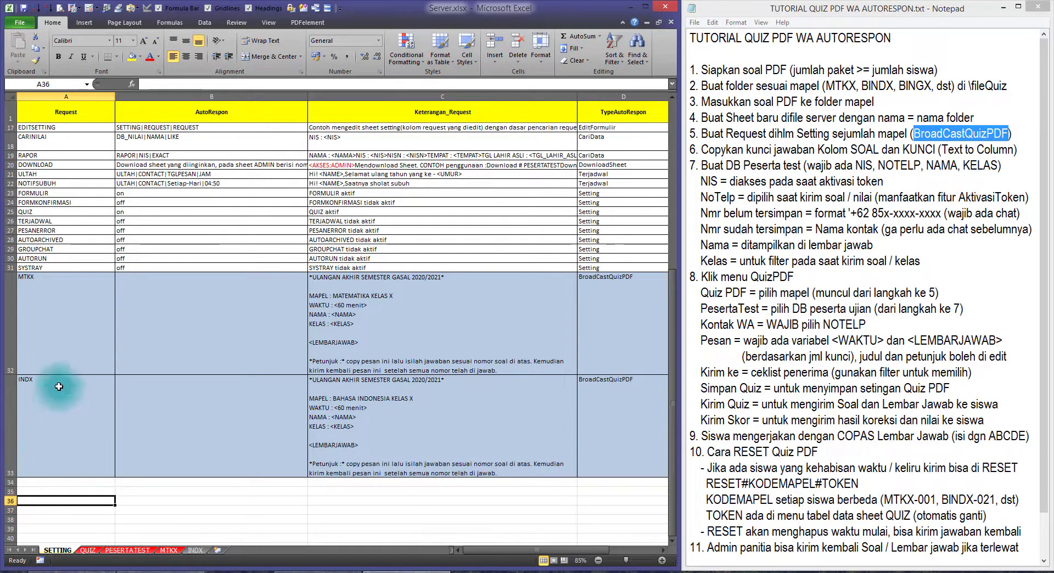
left_click_drag(50, 326, 50, 378)
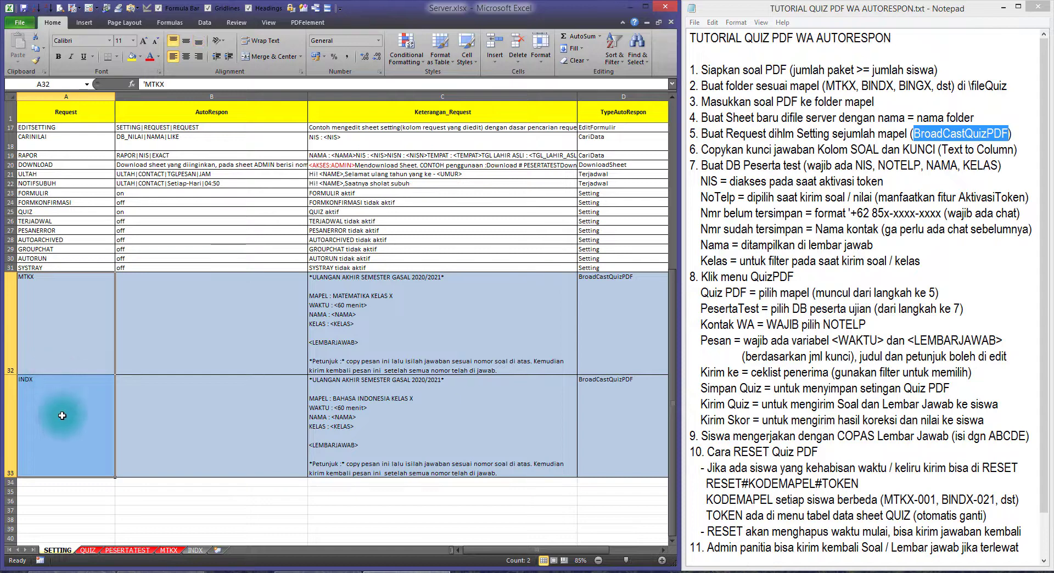
scroll(62, 416, "down", 3)
left_click(35, 390)
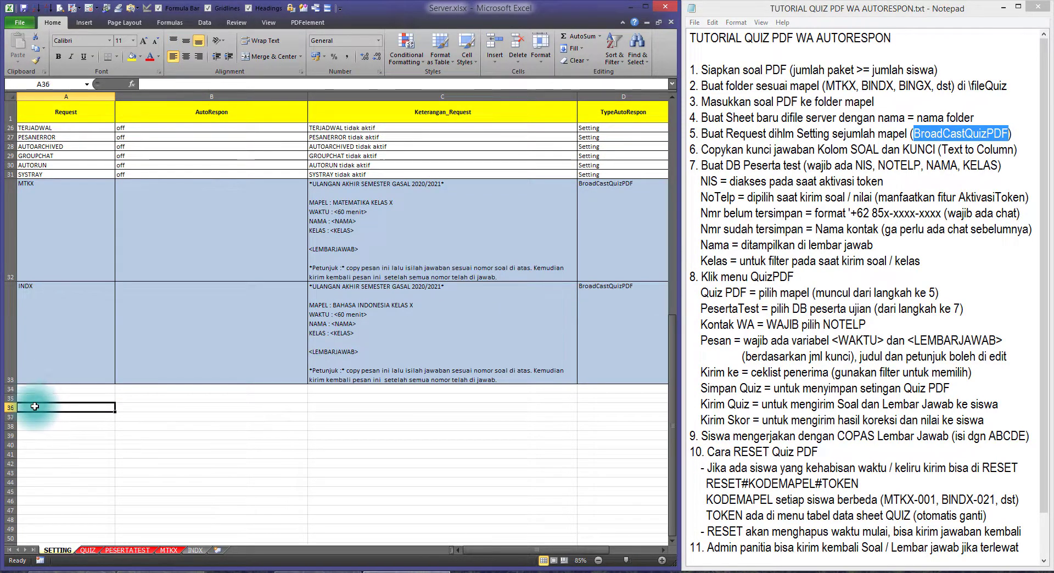
left_click_drag(64, 244, 75, 342)
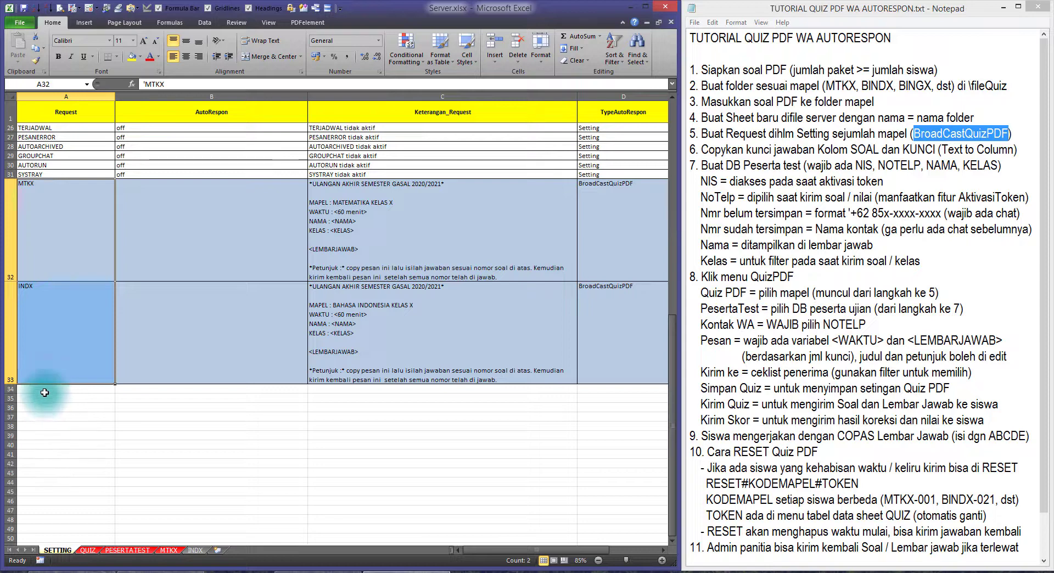
left_click(40, 391)
scroll(85, 319, "up", 1)
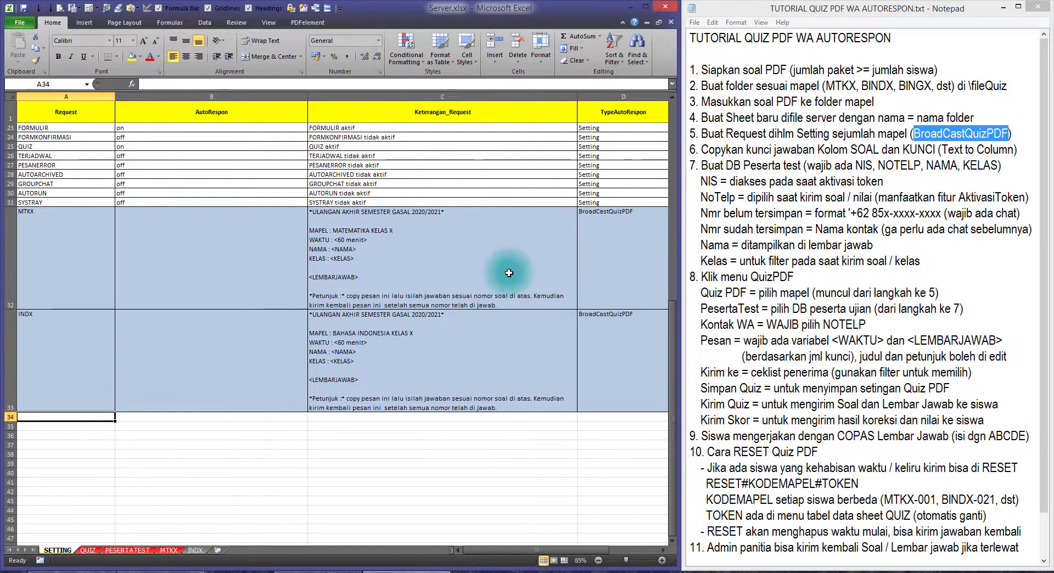
- Highlight tutorial step 6 about copying the answer key, and examine the SOAL and KUNCI columns in the MTKX sheet
left_click_drag(703, 150, 846, 149)
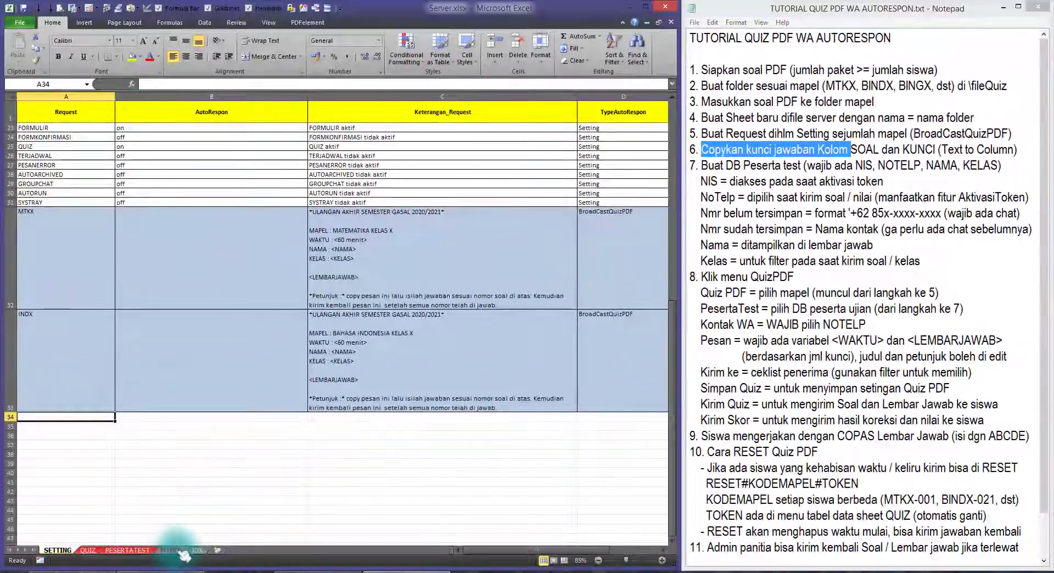
left_click(175, 551)
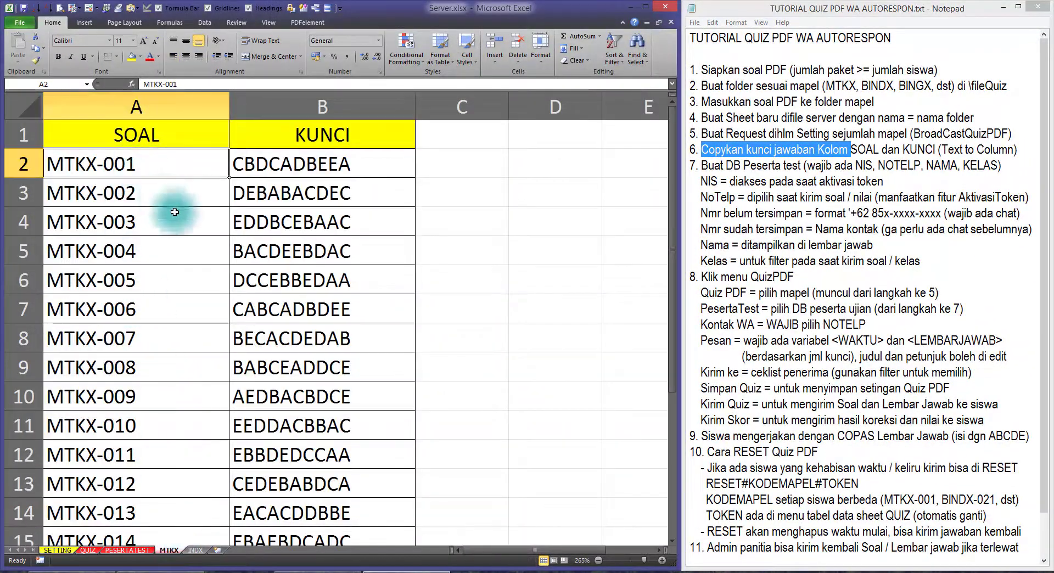
left_click(135, 141)
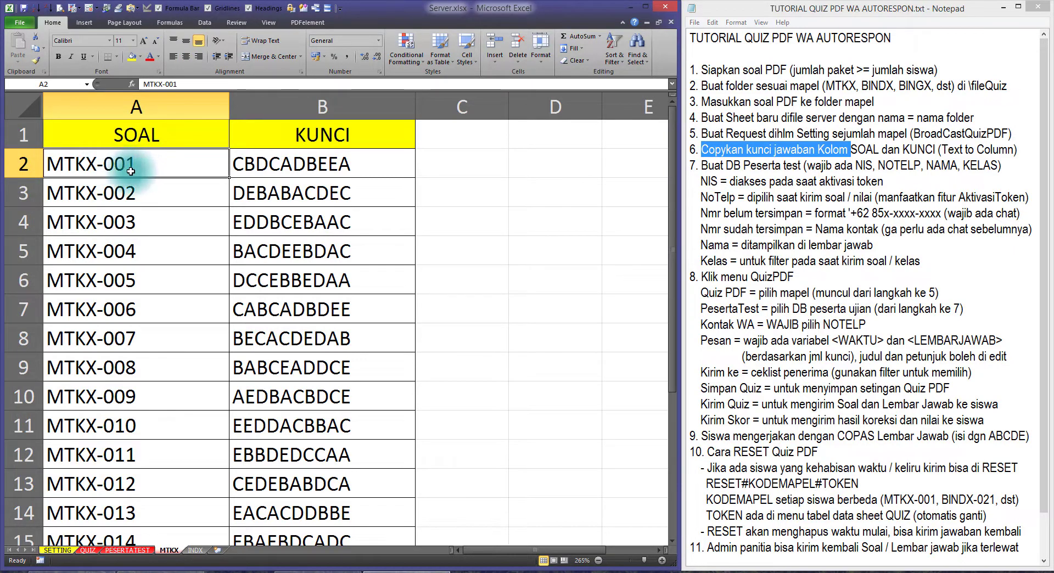
left_click_drag(287, 164, 269, 310)
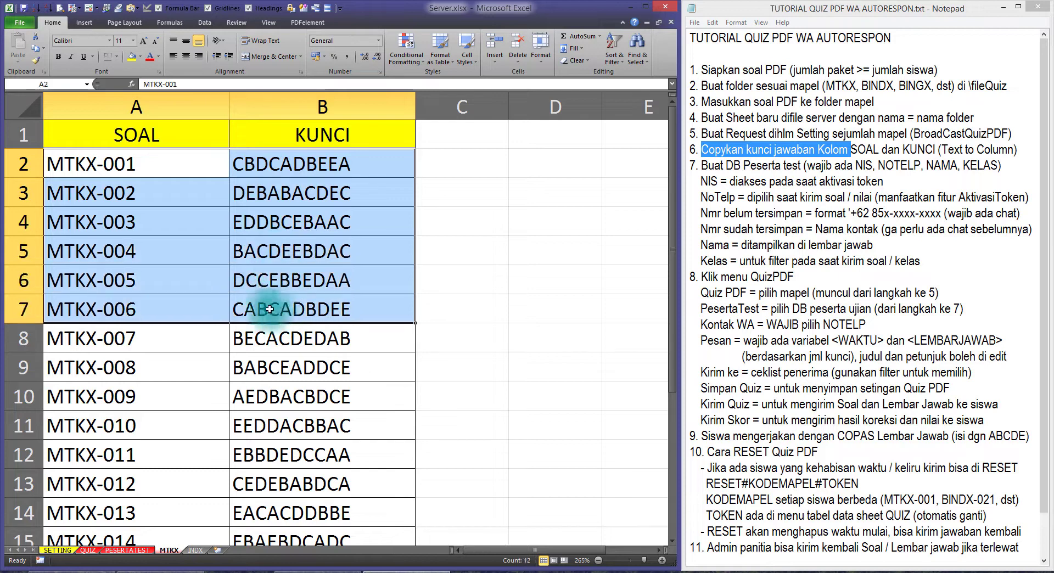
left_click(182, 167)
- Open the empty INDX sheet in Server.xlsx and select cell A1
left_click(204, 551)
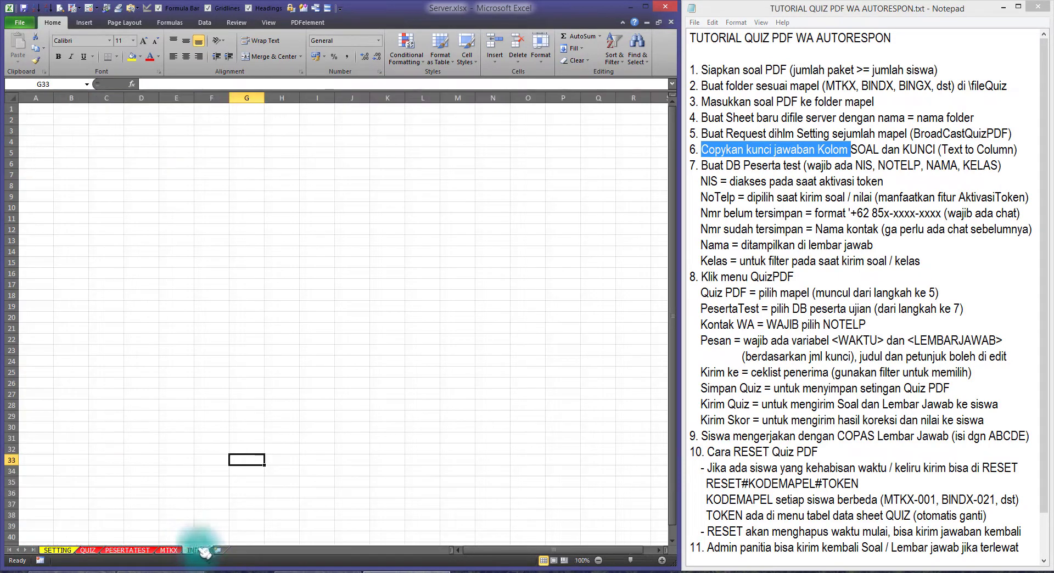
scroll(102, 336, "up", 8)
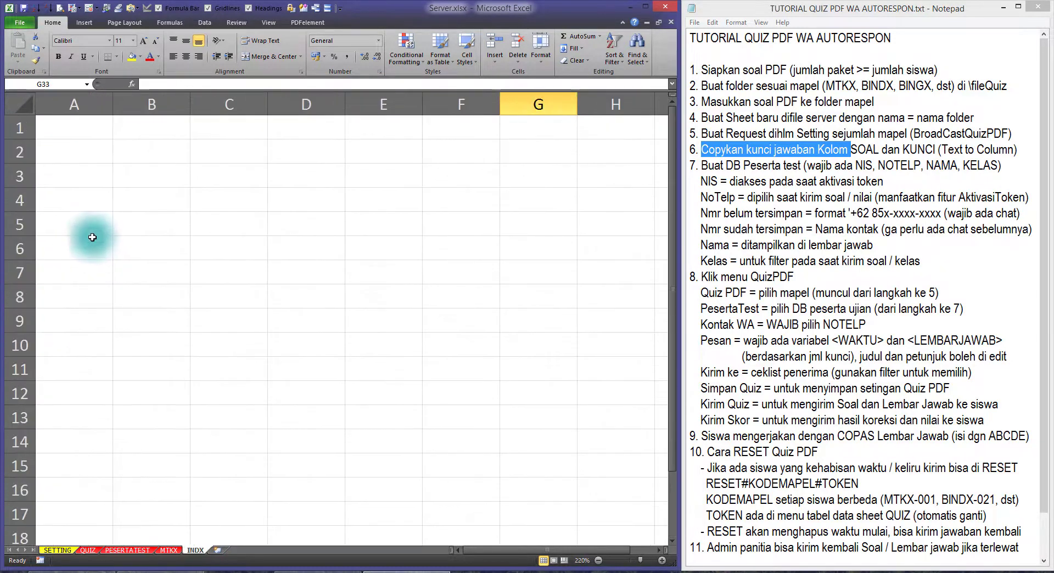
left_click(82, 124)
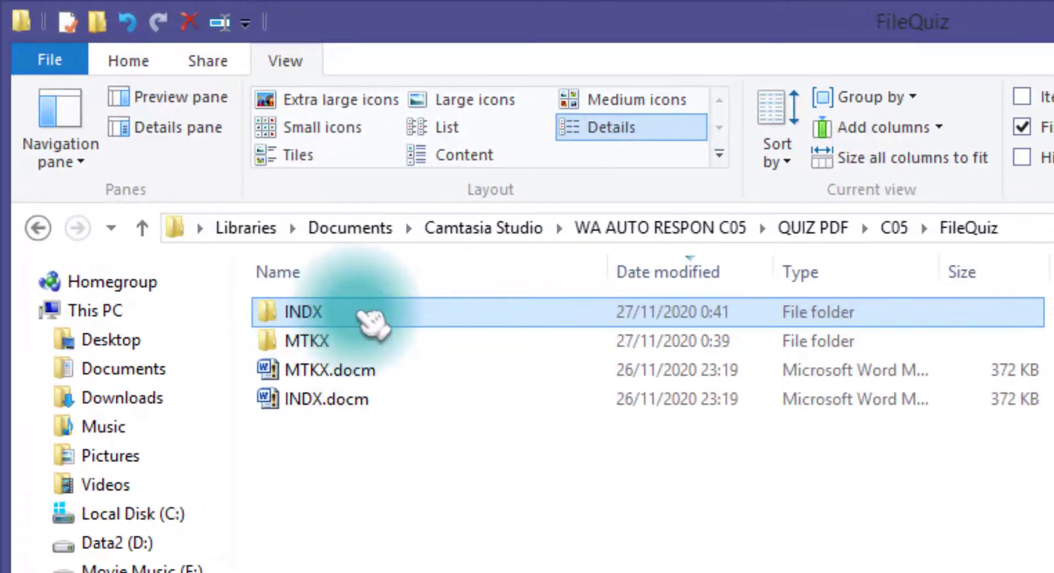
- Open KUNCI JAWABAN INDX.txt from the INDX folder and examine its SOAL codes and KUNCI answers
double_click(367, 324)
left_click(431, 341)
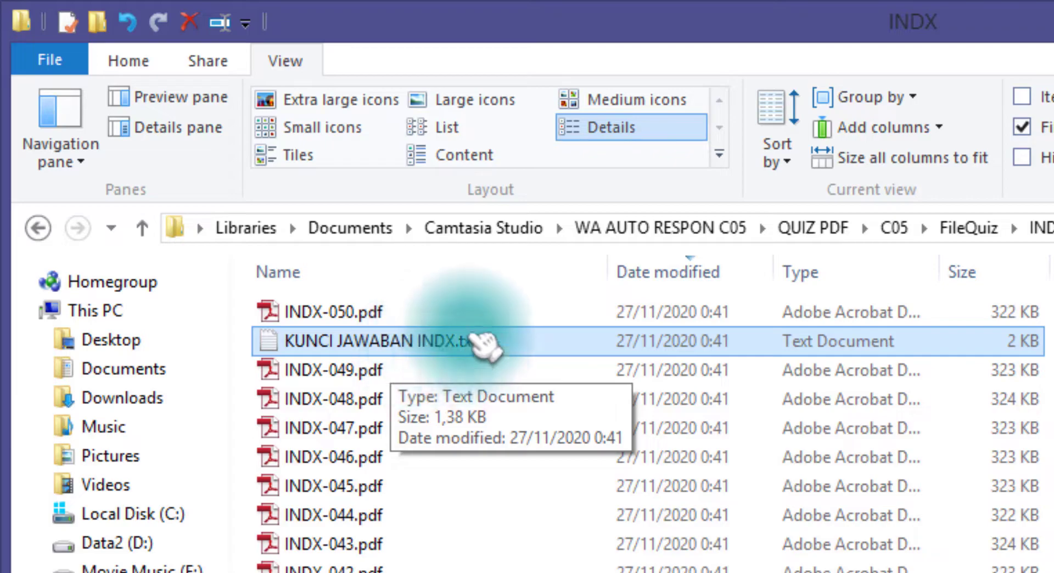
double_click(481, 341)
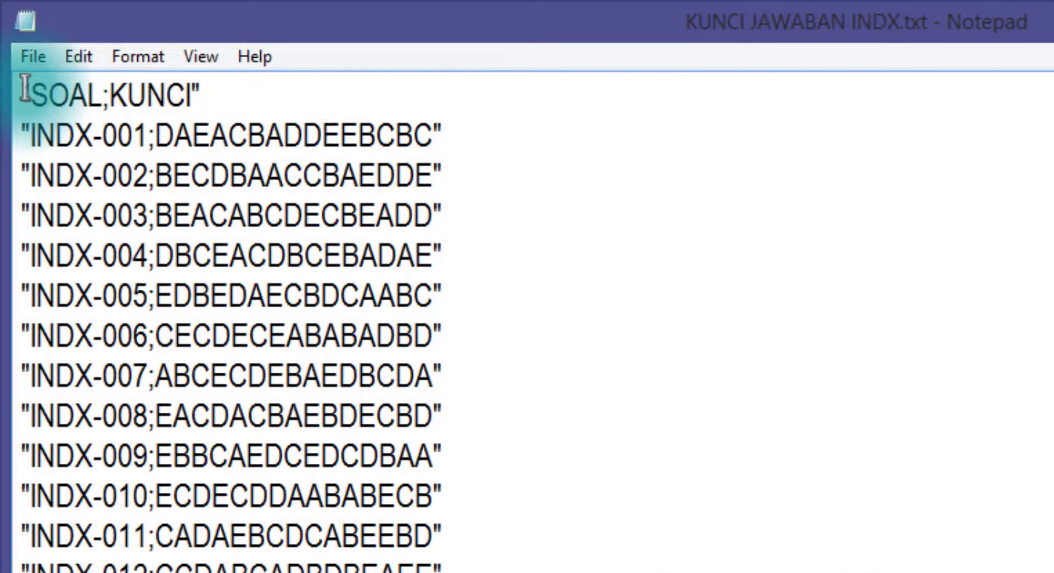
left_click_drag(24, 89, 103, 94)
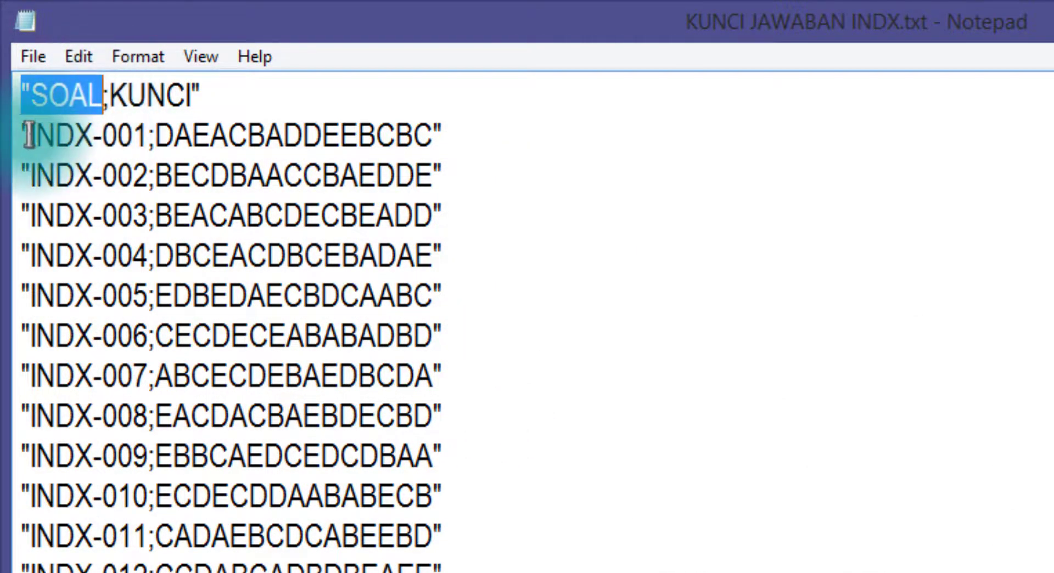
left_click_drag(29, 134, 131, 135)
left_click_drag(110, 94, 187, 94)
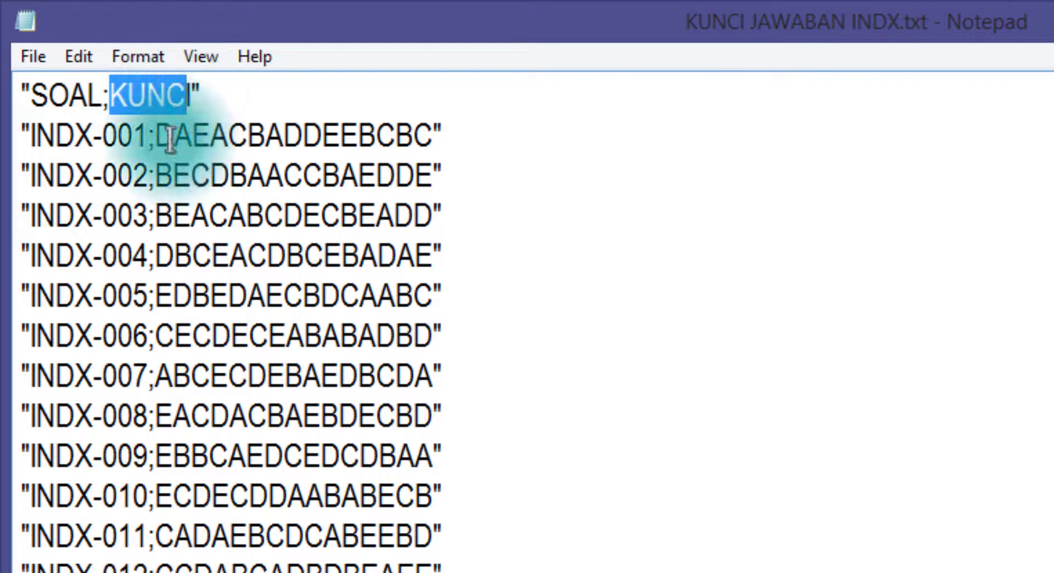
left_click_drag(158, 138, 424, 145)
left_click(314, 103)
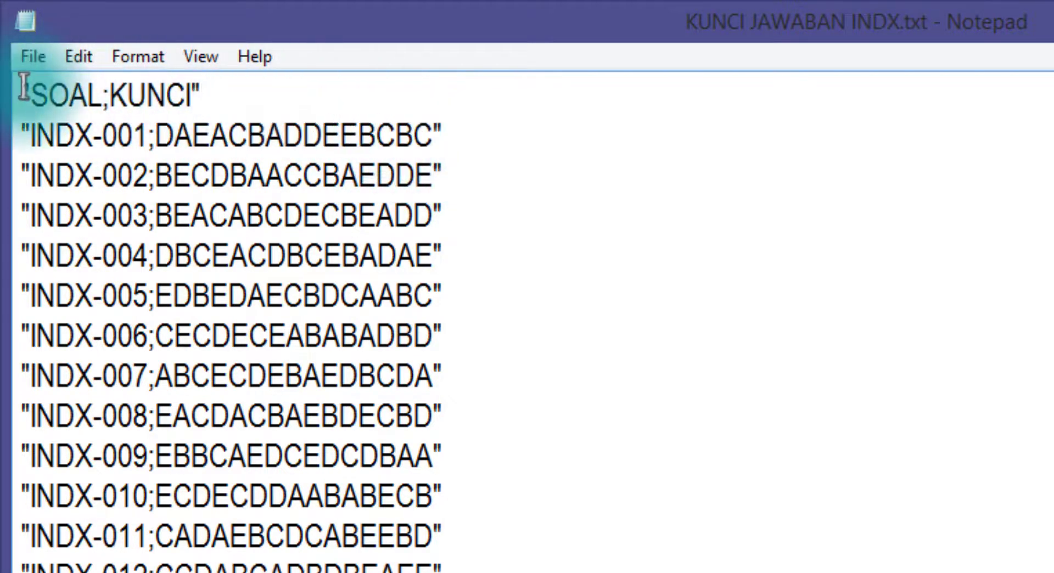
- Copy the entire INDX answer key, from the SOAL;KUNCI header through INDX-050, and put the text file away
key("ctrl+a")
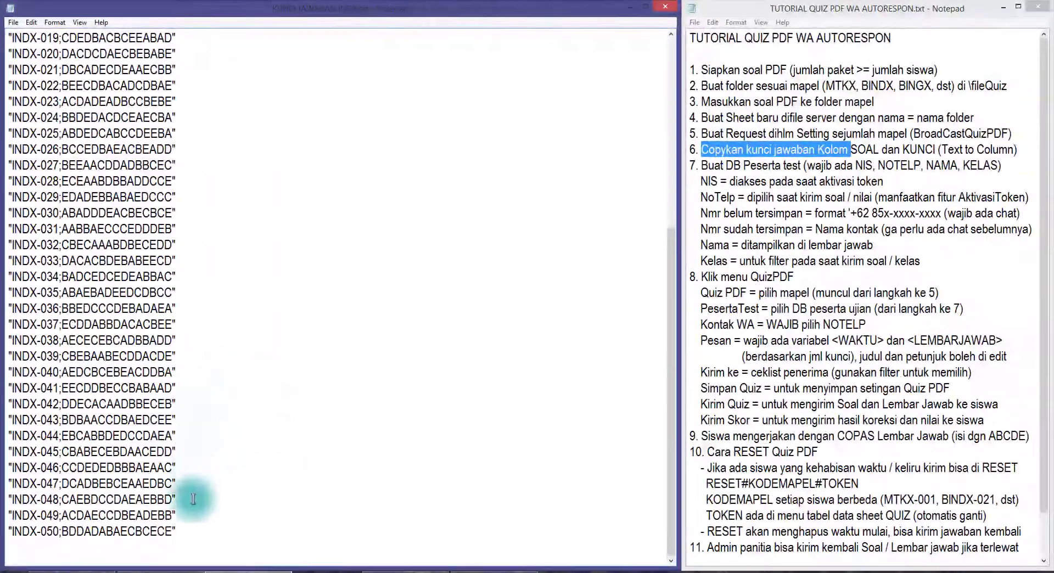
left_click(173, 536, "shift")
scroll(164, 450, "up", 7)
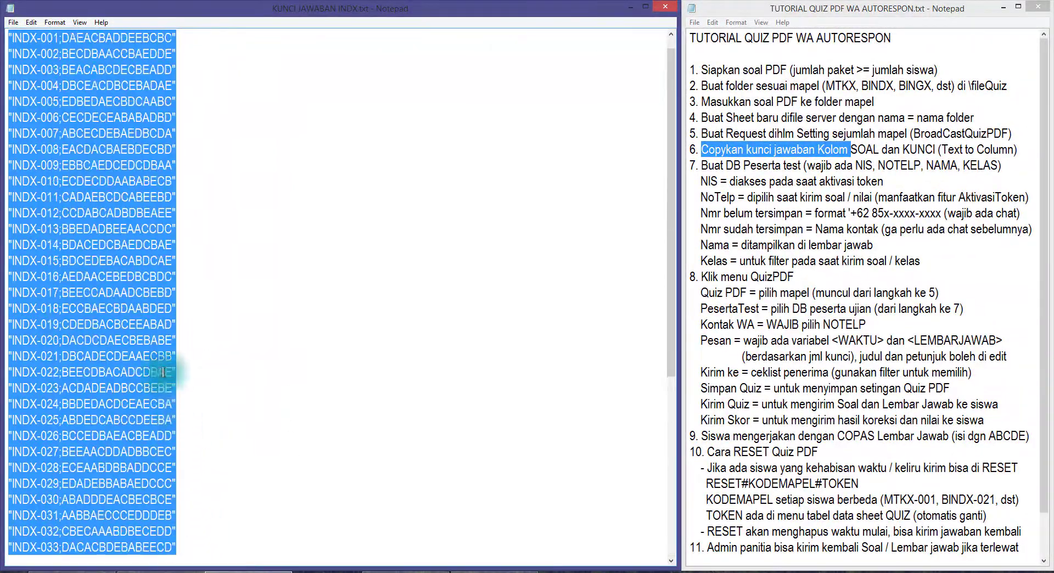
right_click(113, 165)
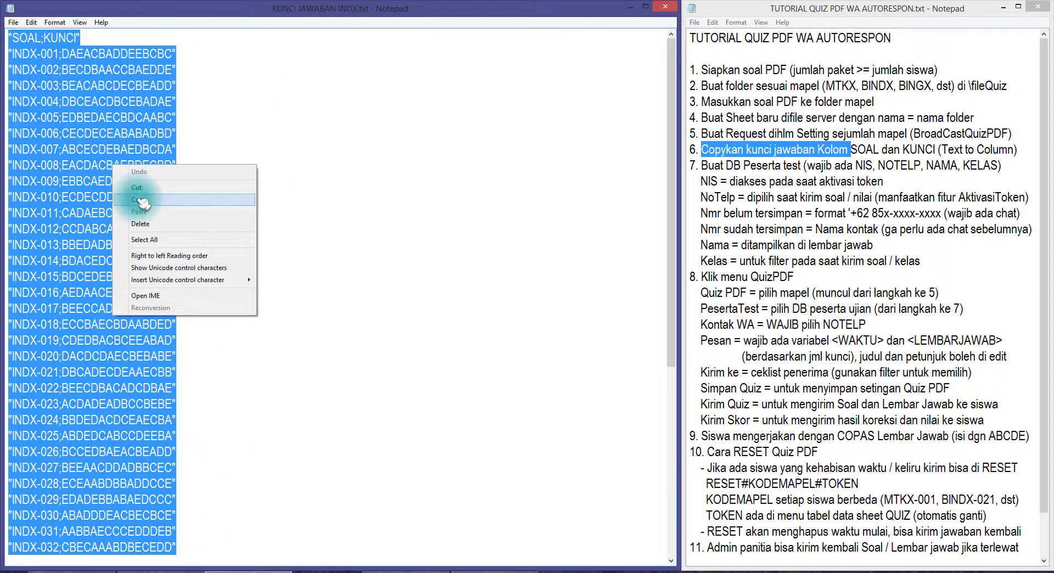
left_click(143, 200)
left_click(633, 11)
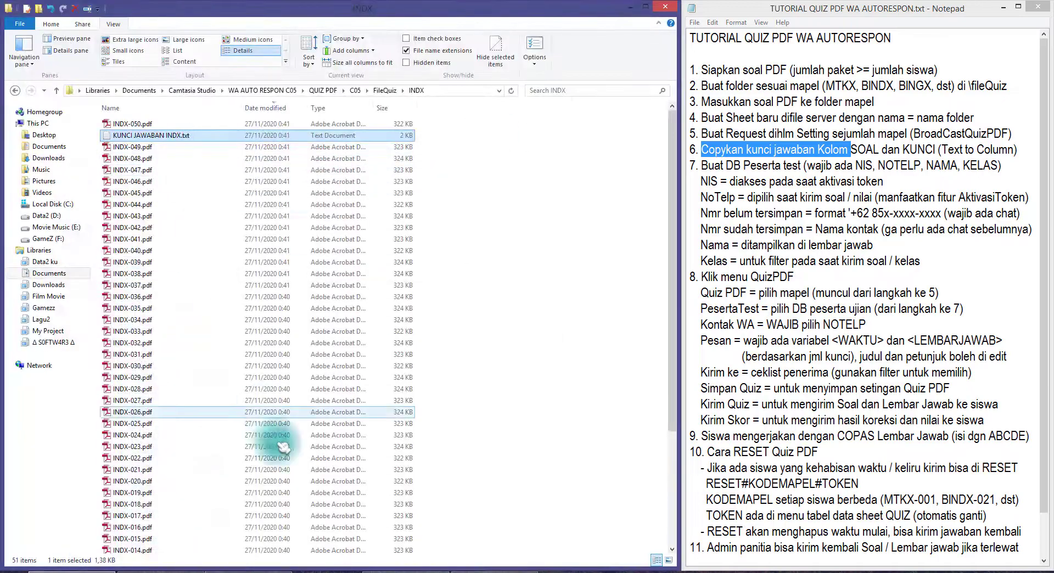
- Switch to Server.xlsx, paste the copied answer key as text only into A1 of the INDX sheet, and check the pasted rows
left_click(486, 571)
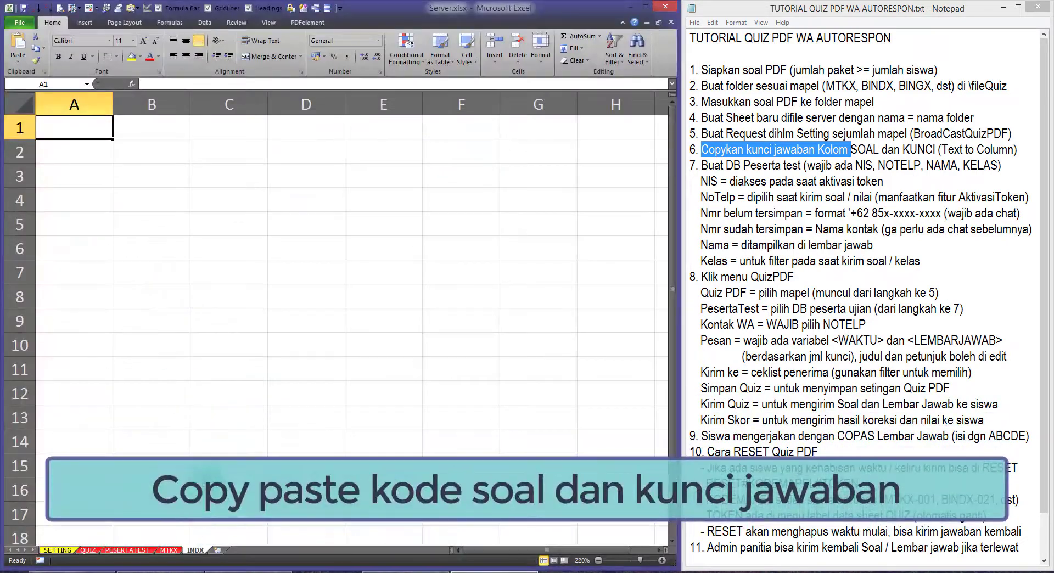
left_click(198, 550)
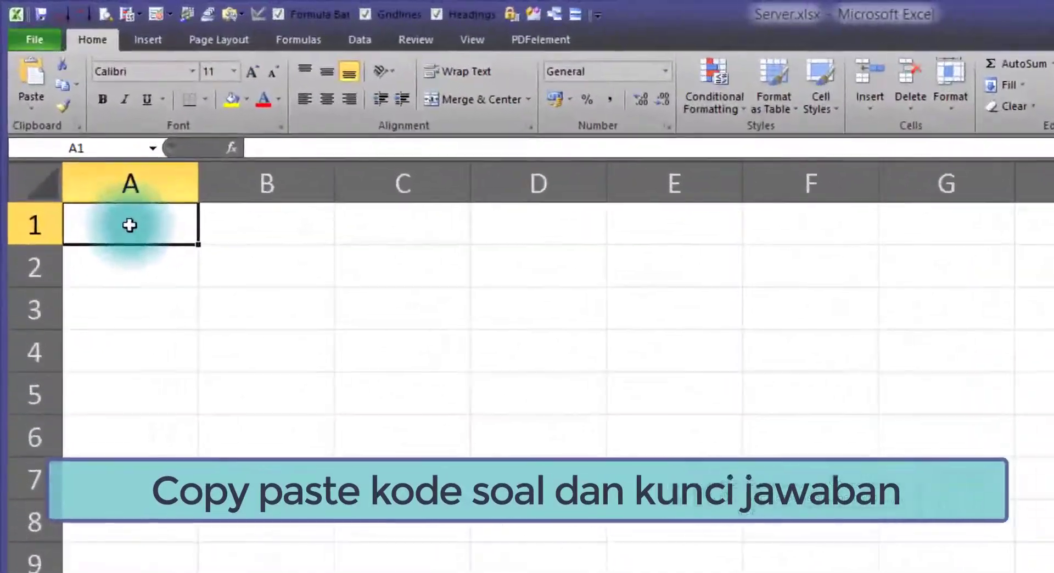
right_click(83, 131)
left_click(175, 302)
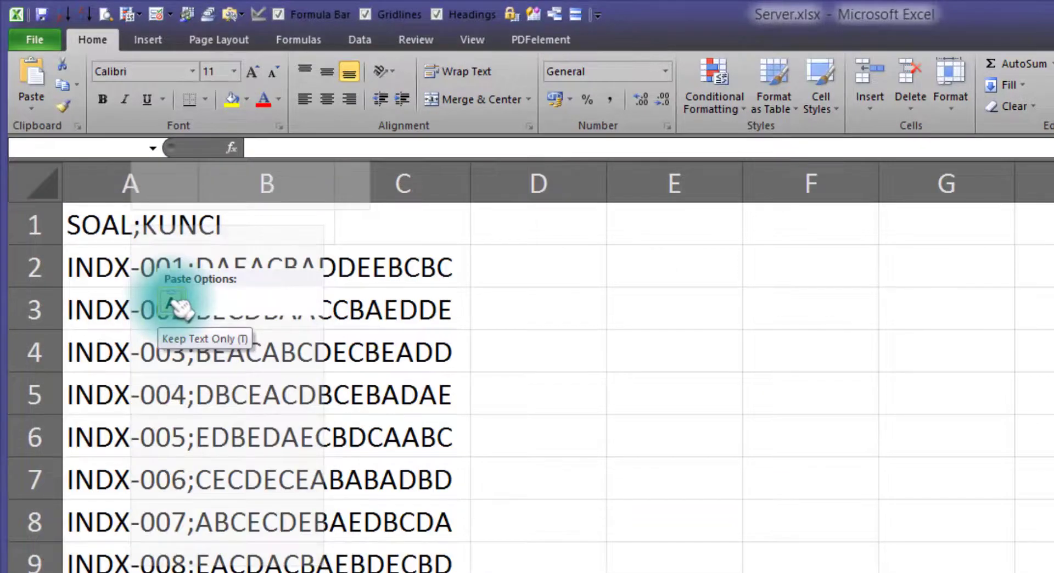
left_click(89, 269)
scroll(208, 461, "down", 6)
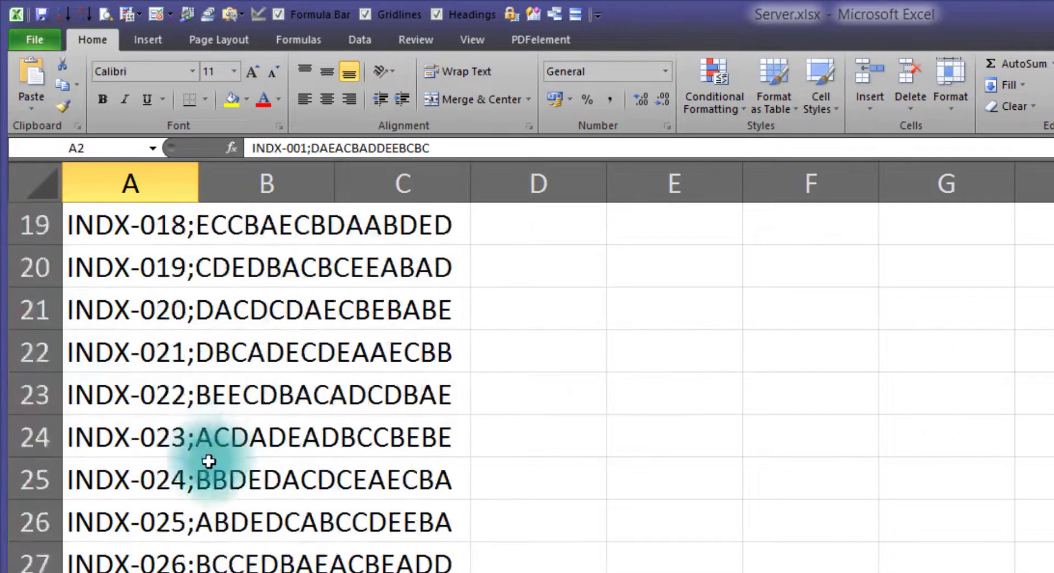
scroll(209, 461, "down", 6)
scroll(203, 467, "up", 12)
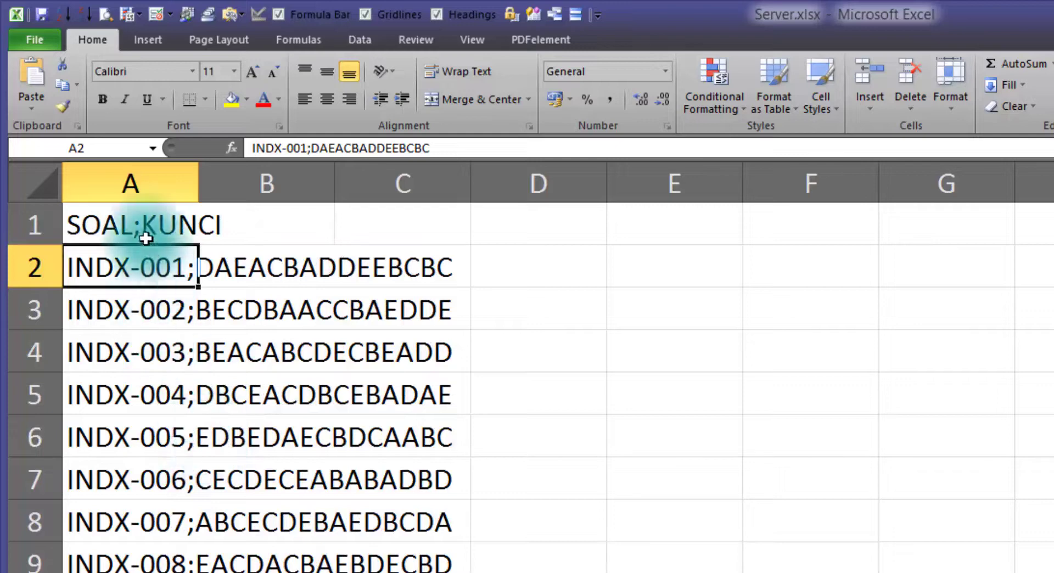
- Autofit column A of the INDX sheet to the pasted answer-key text
left_click(146, 238)
double_click(198, 184)
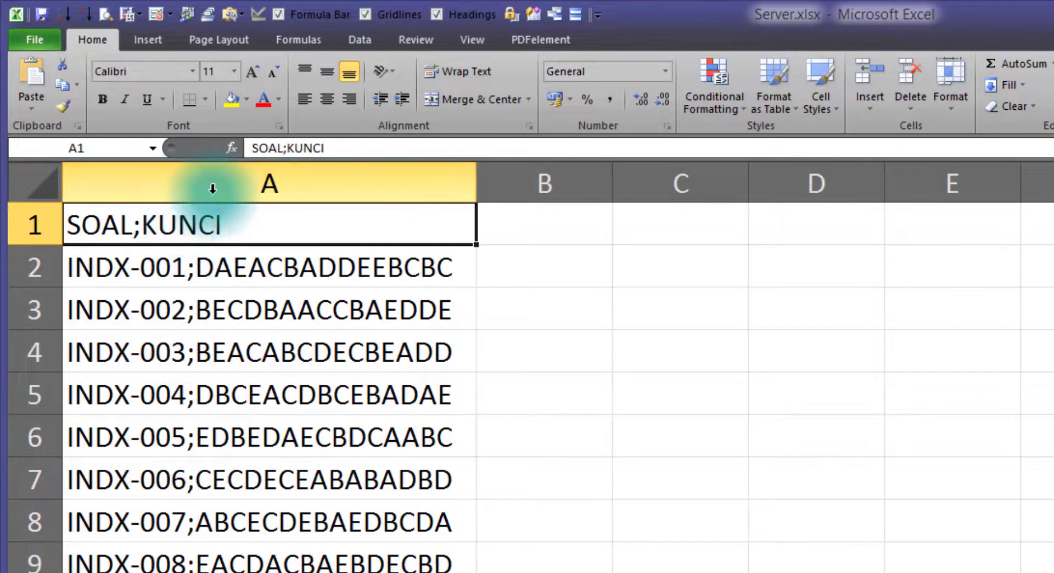
left_click(213, 188)
left_click(264, 240)
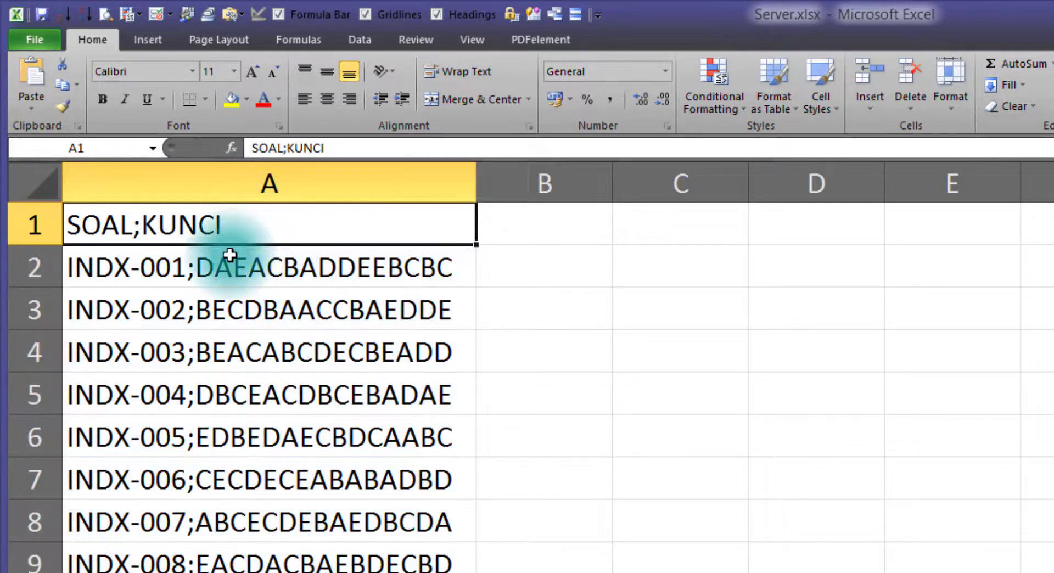
- Examine the combined SOAL;KUNCI entries in A1:A3 and the cells B1:B3 beside them
left_click_drag(141, 223, 187, 307)
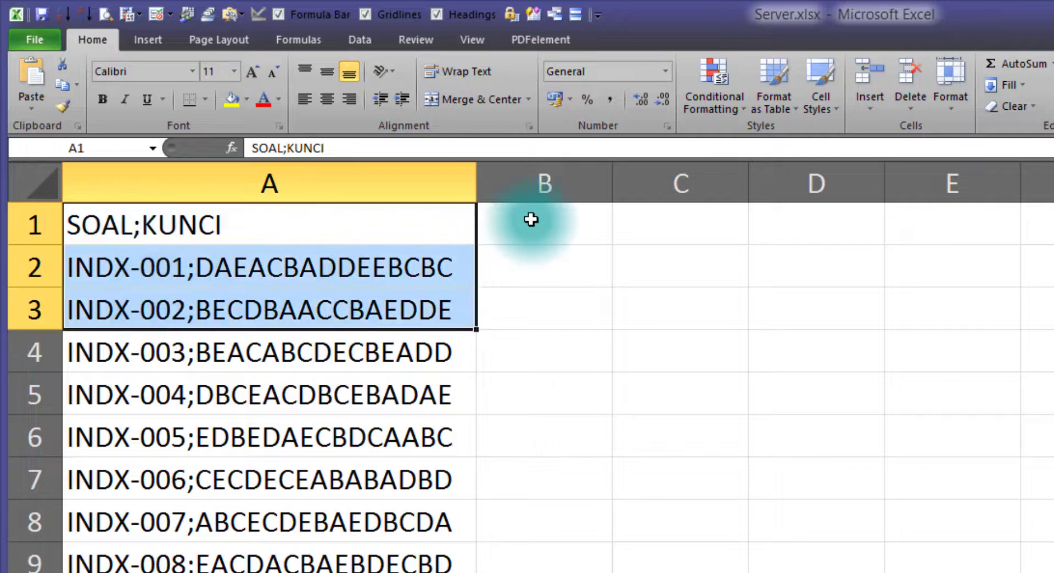
left_click_drag(531, 220, 518, 325)
left_click(313, 234)
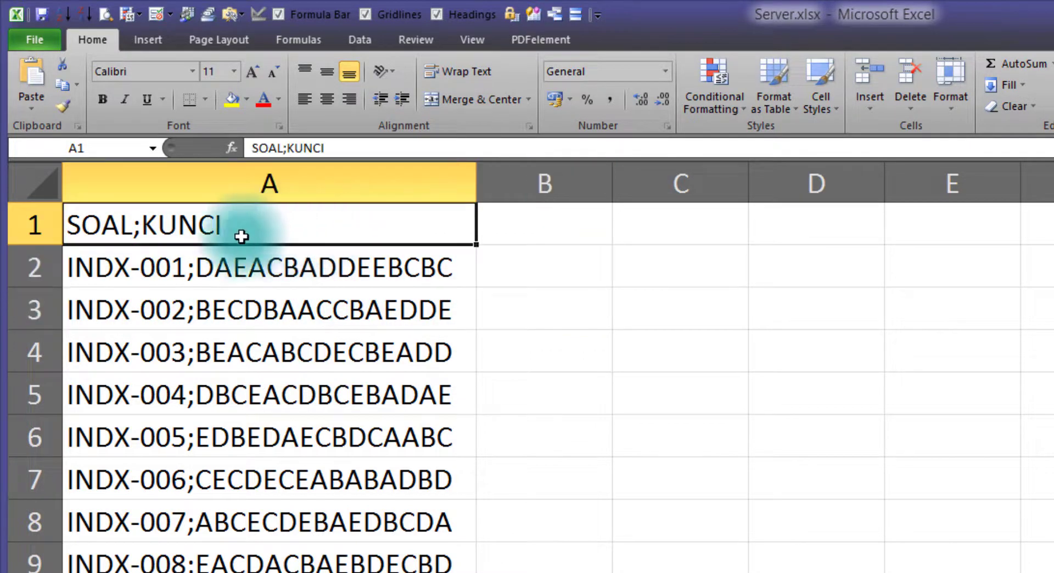
left_click_drag(224, 225, 230, 301)
left_click_drag(523, 234, 532, 314)
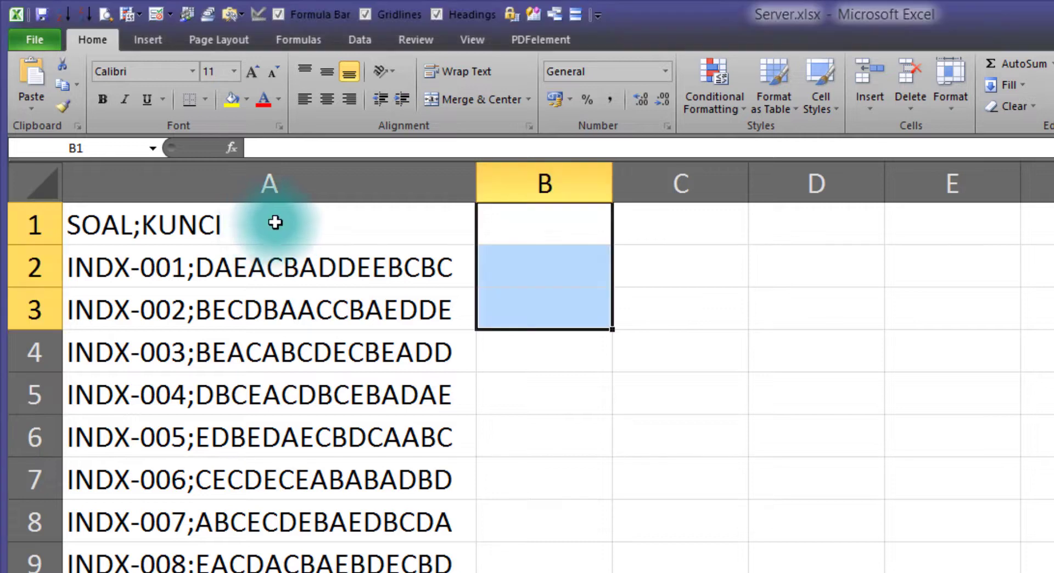
left_click(236, 229)
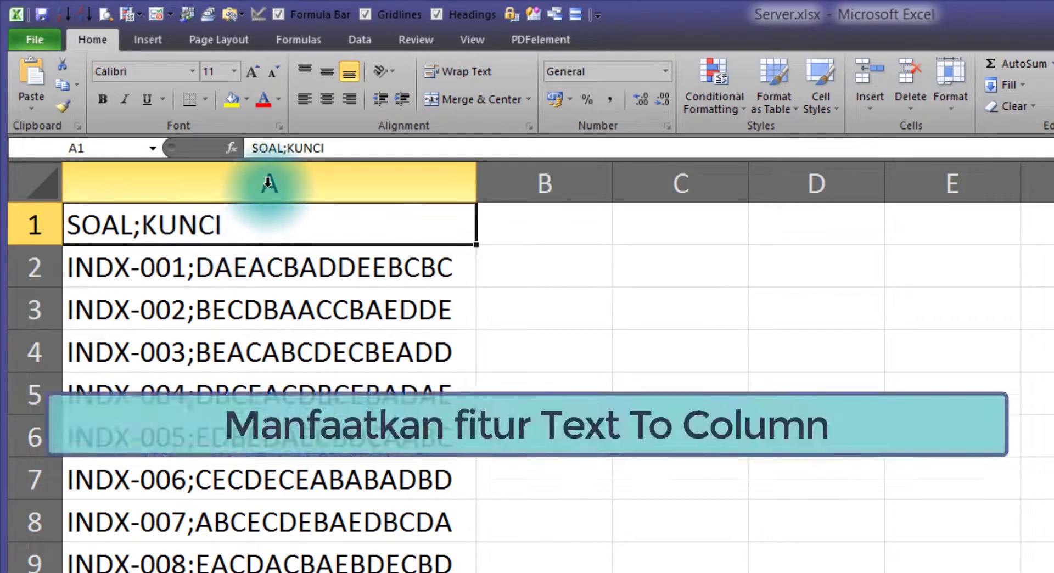
- Start Text to Columns on the whole of column A with the Delimited data type
left_click(270, 184)
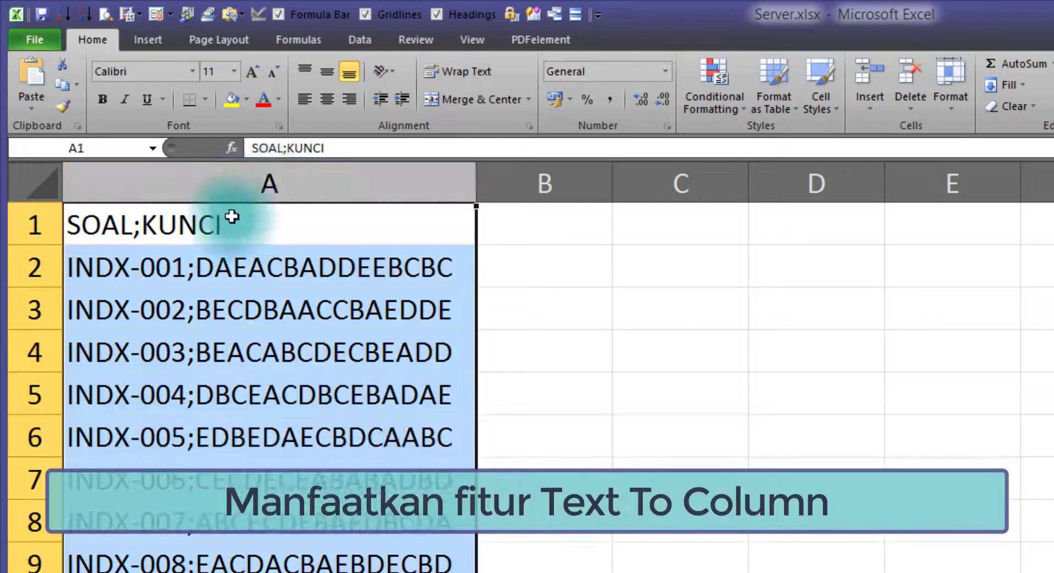
left_click(305, 219)
left_click(286, 176)
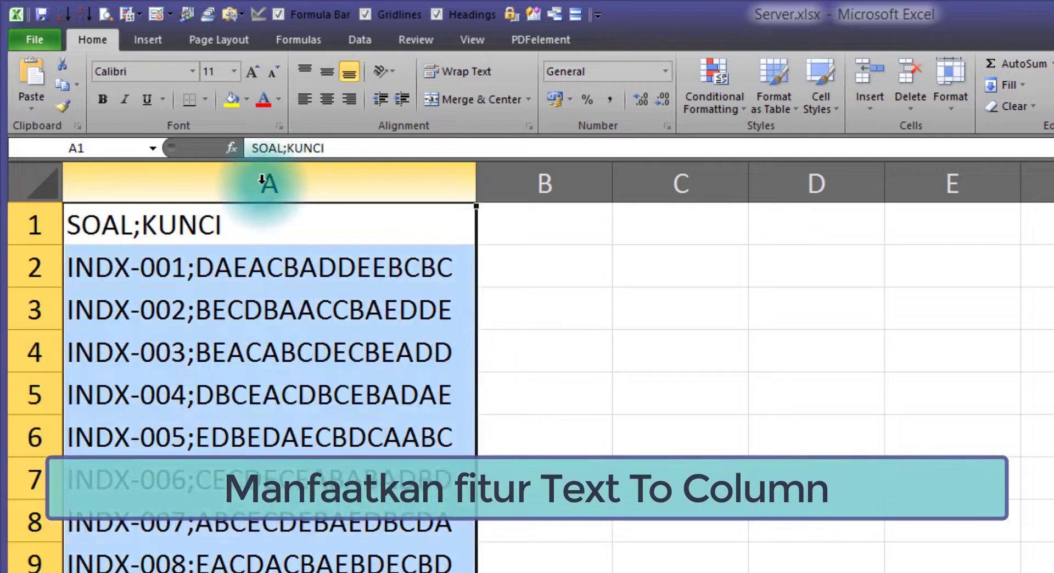
left_click(361, 44)
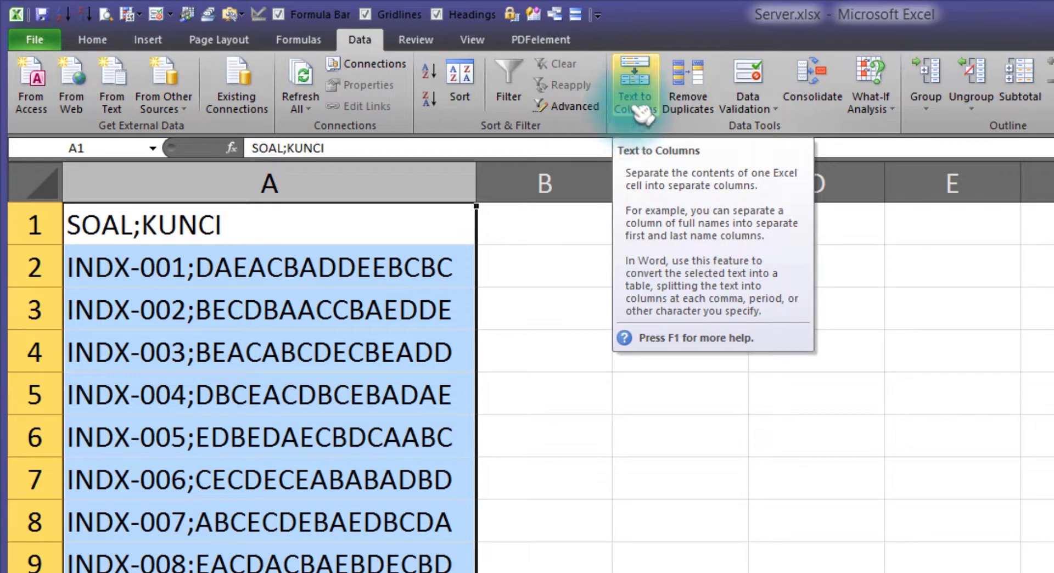
left_click(365, 305)
left_click(571, 278)
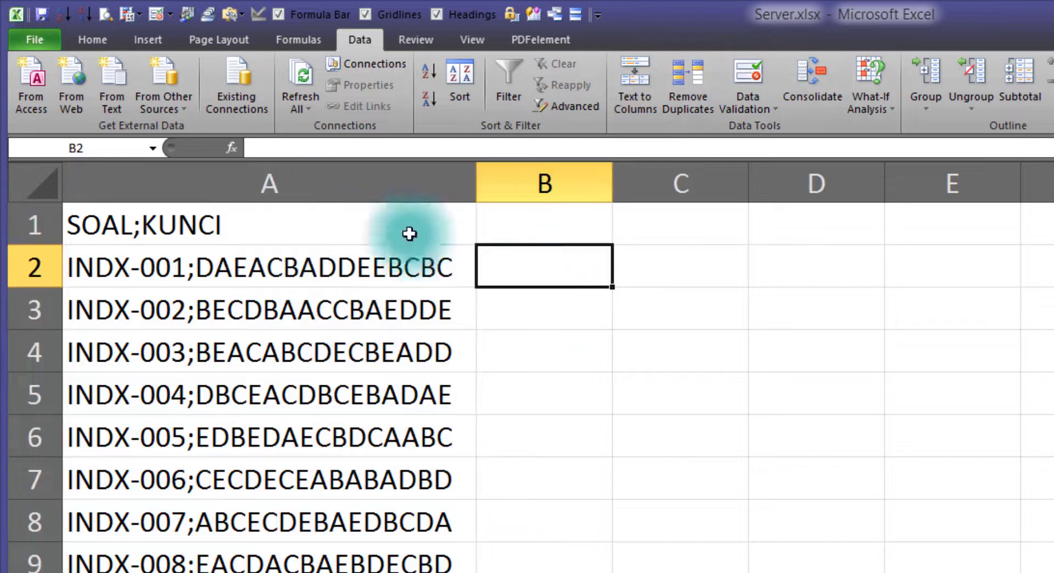
left_click(287, 184)
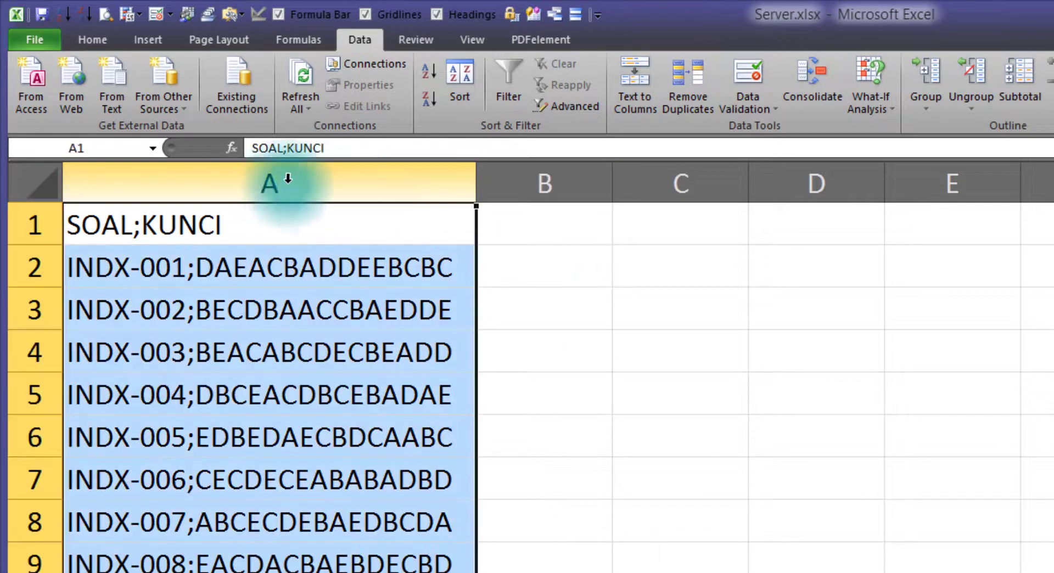
left_click(637, 104)
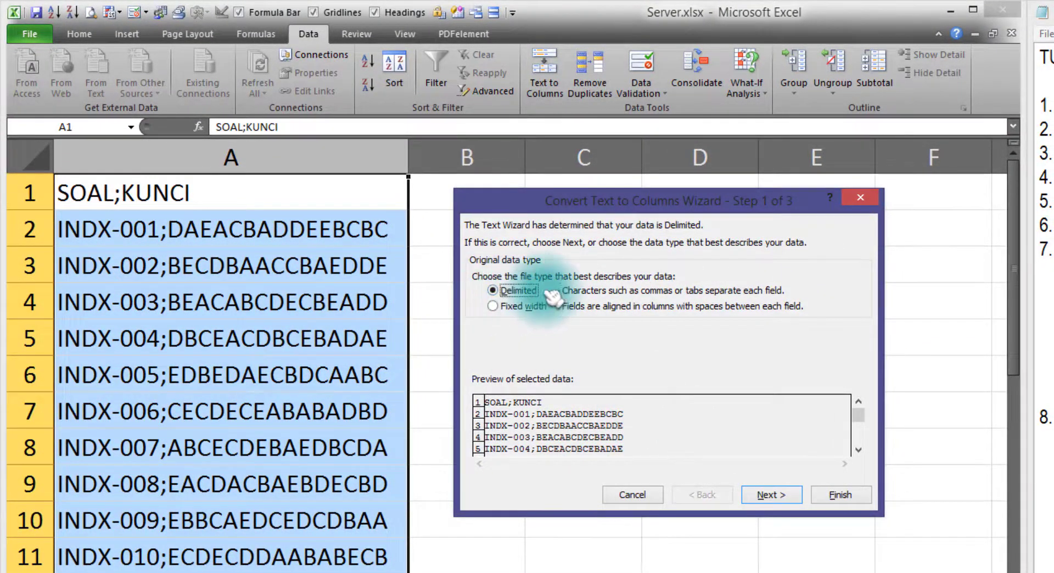
left_click(772, 496)
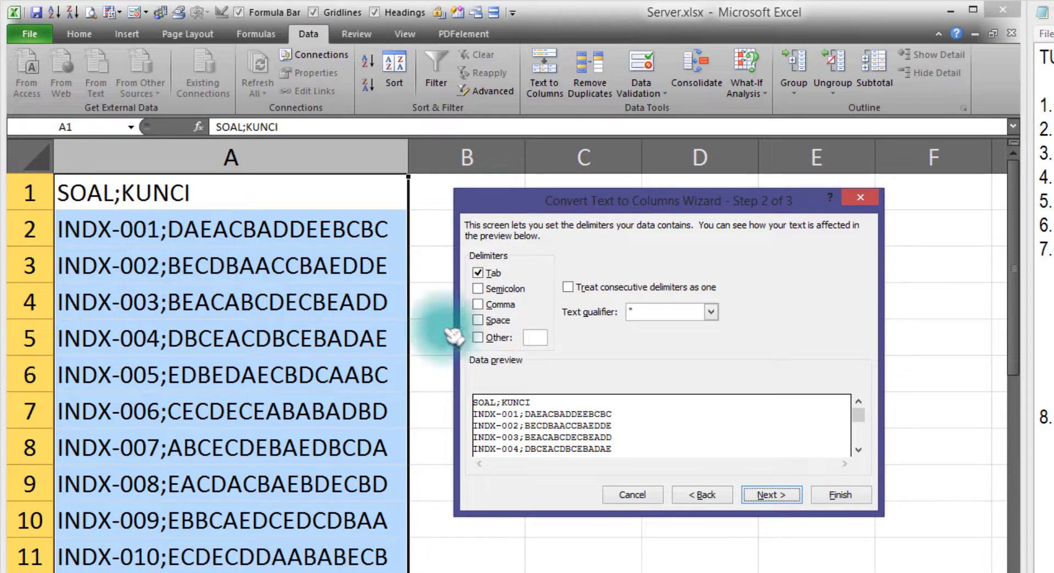
- Split column A at a custom ";" delimiter with Tab turned off, using General format and destination $A$1
left_click(535, 341)
type(";")
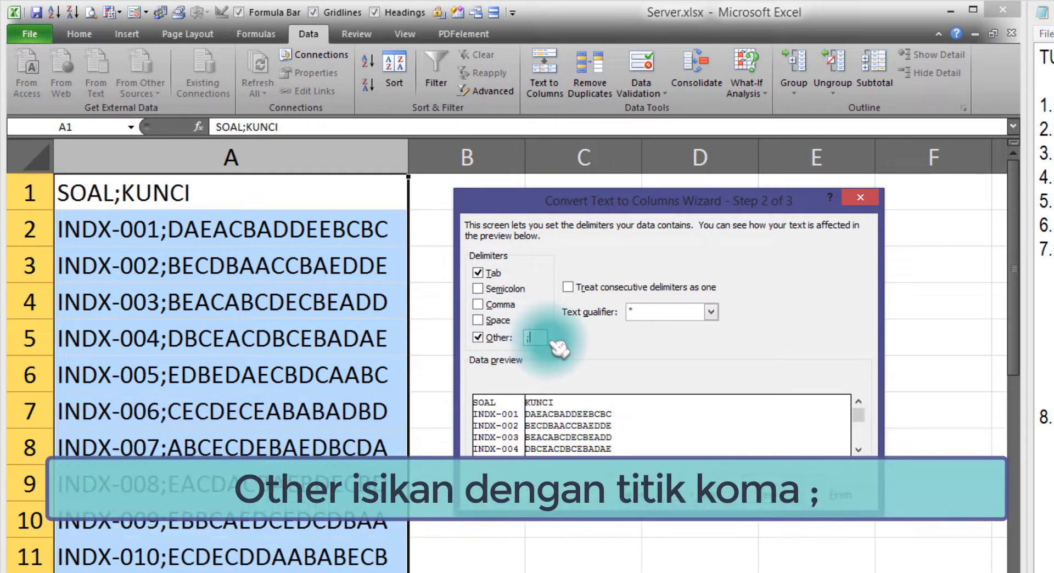
left_click(494, 274)
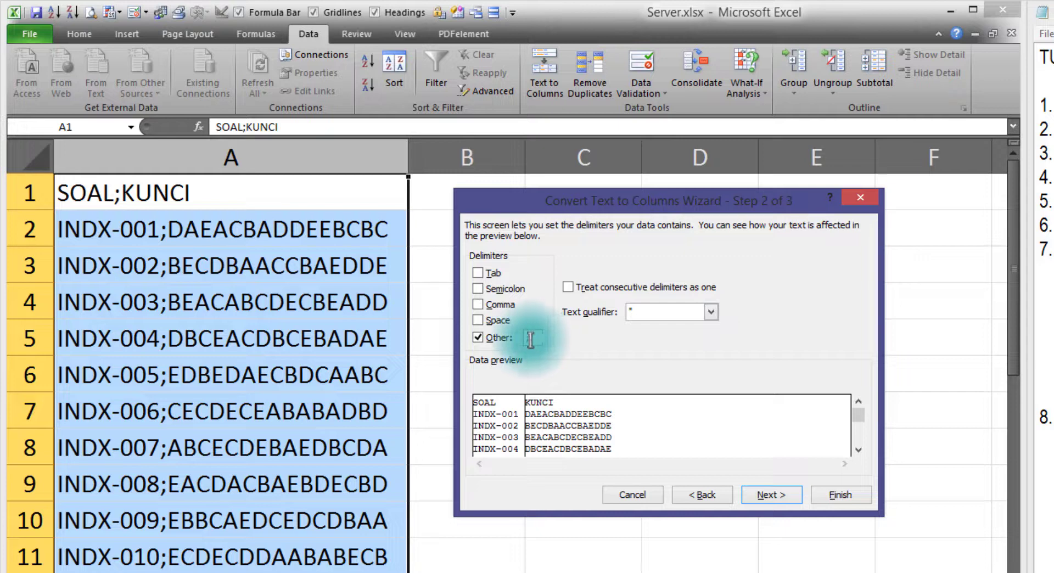
left_click(799, 497)
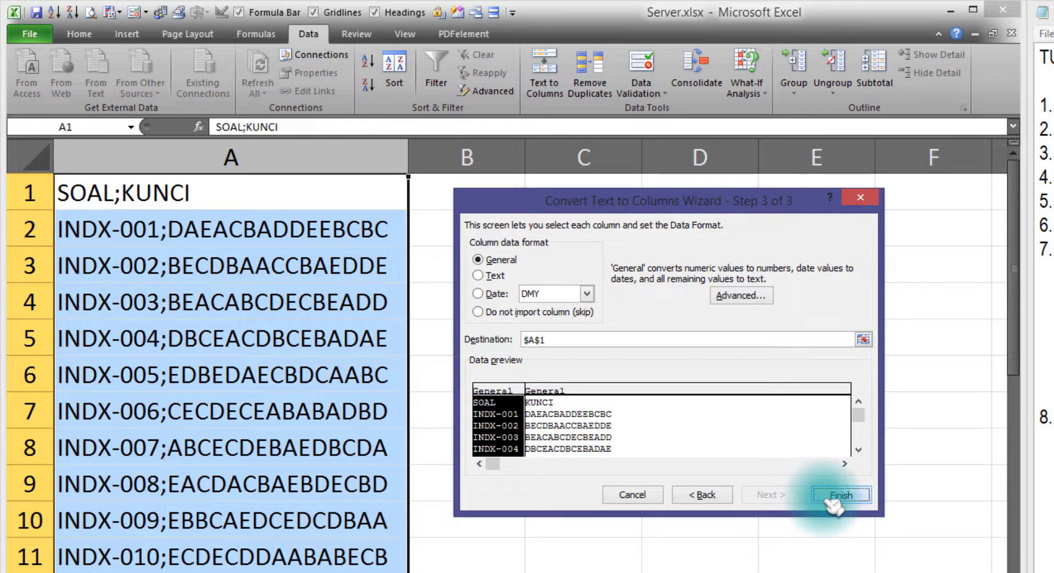
left_click(840, 495)
- Review the separated SOAL and KUNCI columns and autofit column A to the question codes
left_click(549, 338)
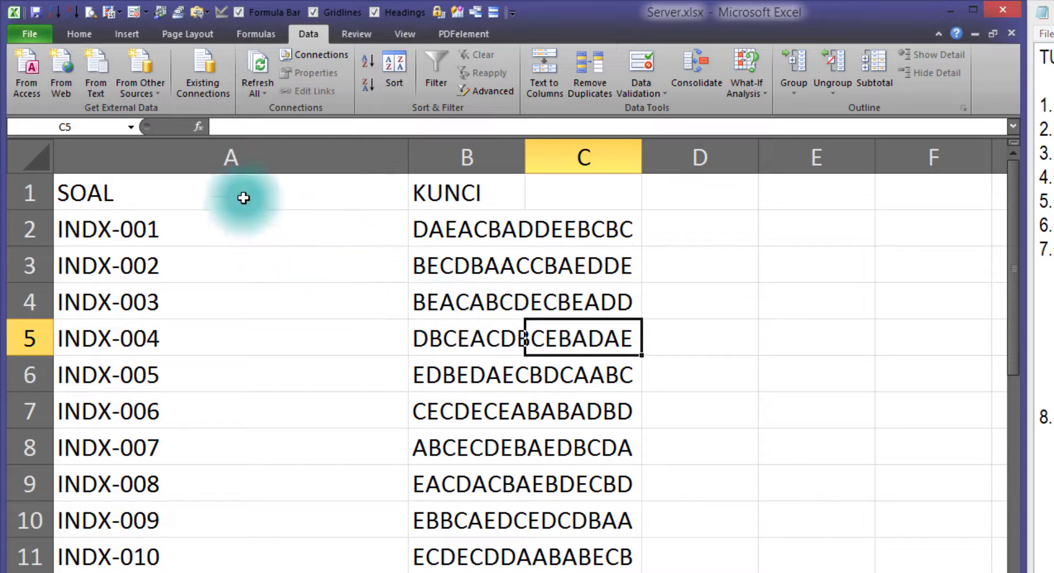
left_click_drag(243, 197, 239, 340)
left_click_drag(434, 193, 434, 304)
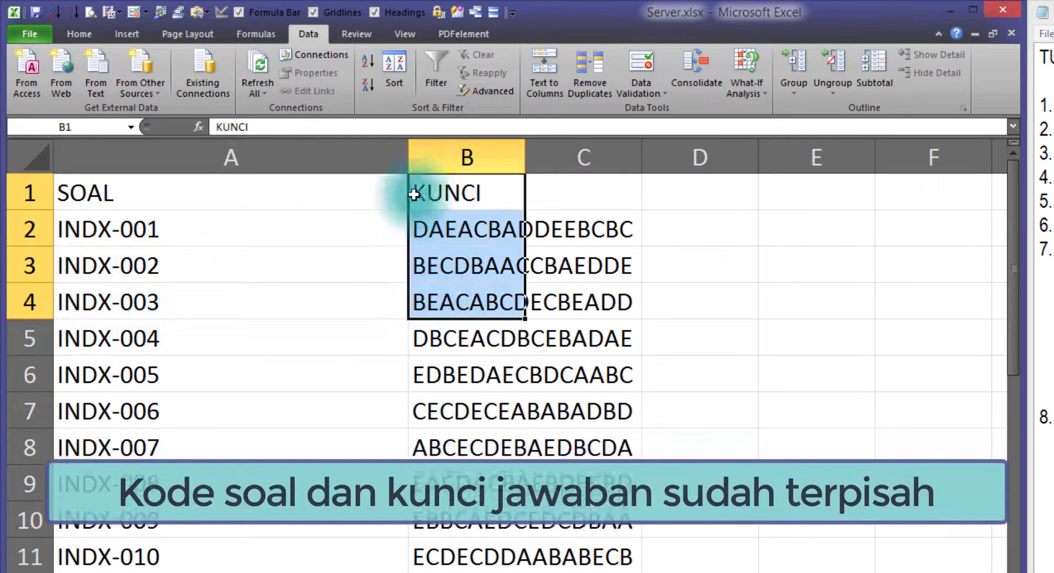
double_click(409, 158)
left_click(243, 235)
left_click_drag(141, 190, 242, 220)
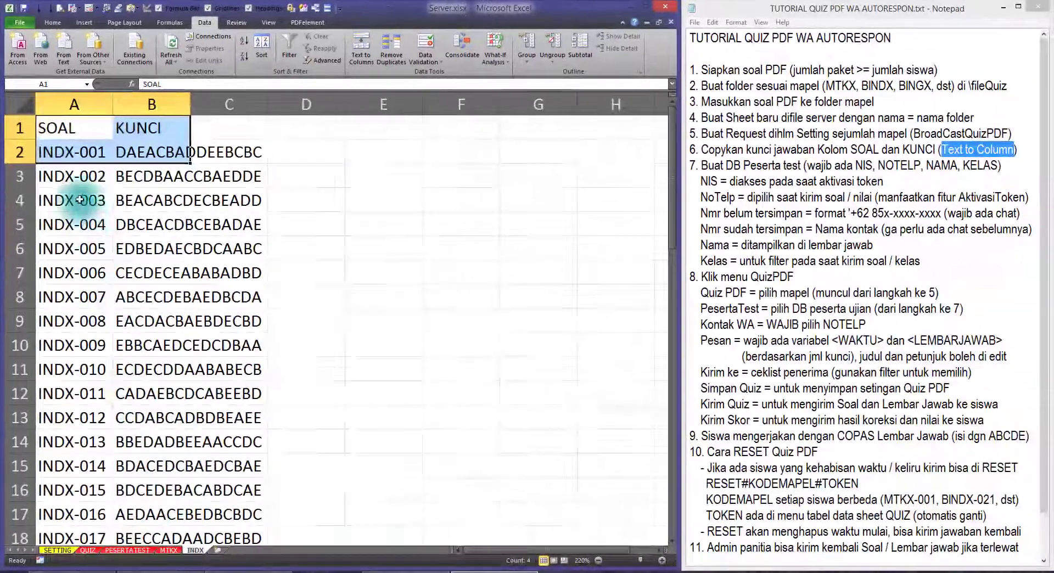
left_click_drag(89, 215, 177, 241)
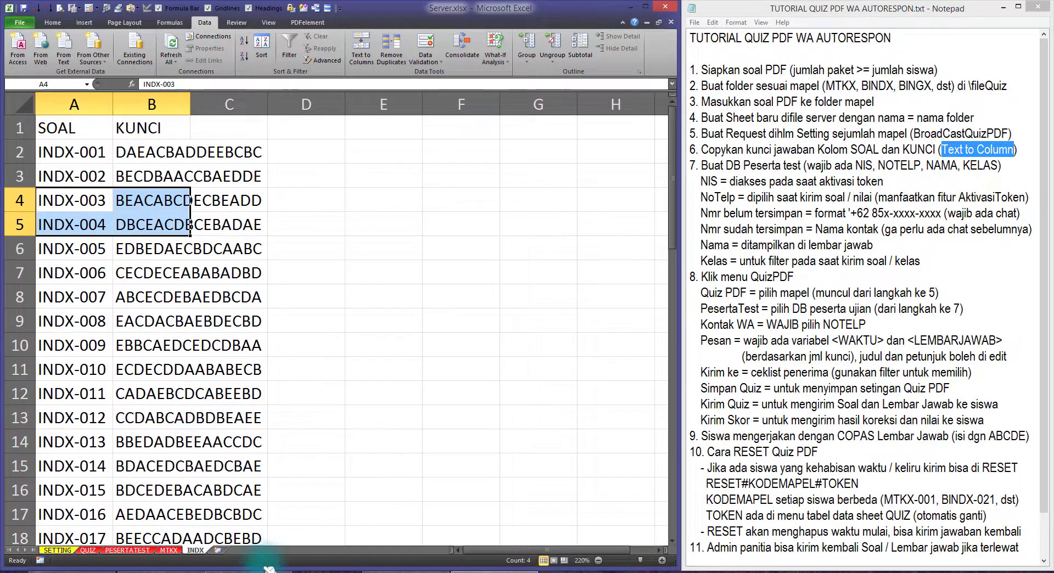
- Switch back to the INDX answer-key text file and view it from its SOAL;KUNCI header line
left_click(247, 572)
left_click(234, 198)
scroll(243, 167, "up", 6)
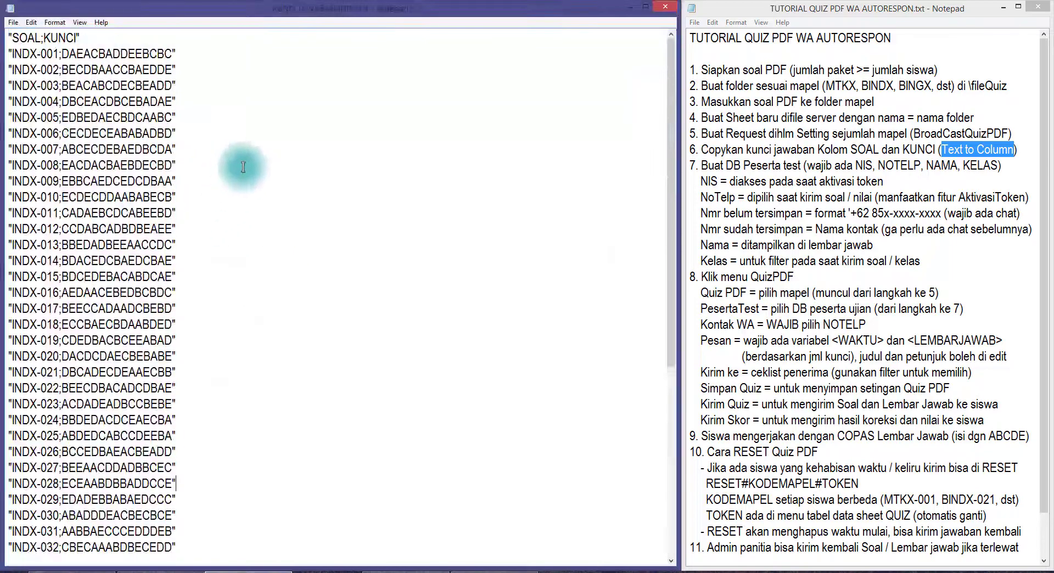
- Close the INDX answer-key text file and browse through FileQuiz into the MTKX folder to view its PDFs and answer-key file
left_click(664, 7)
left_click(97, 572)
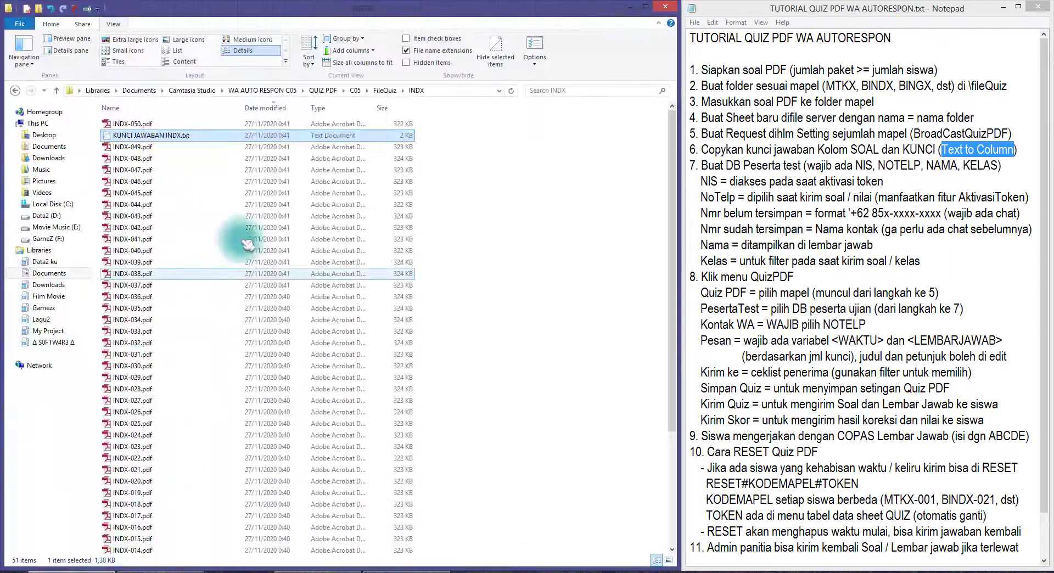
left_click(384, 92)
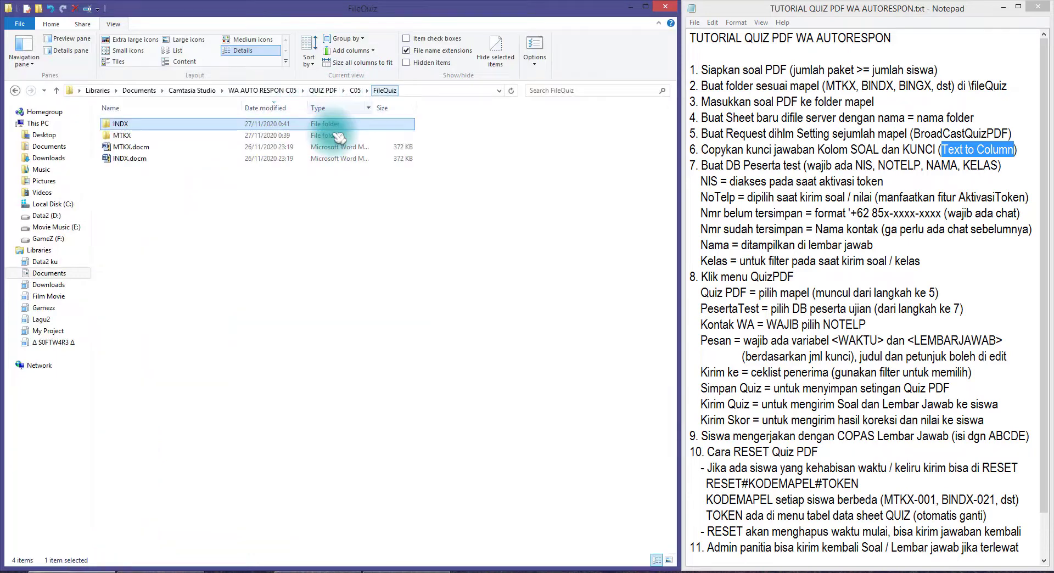
double_click(144, 141)
left_click(176, 136)
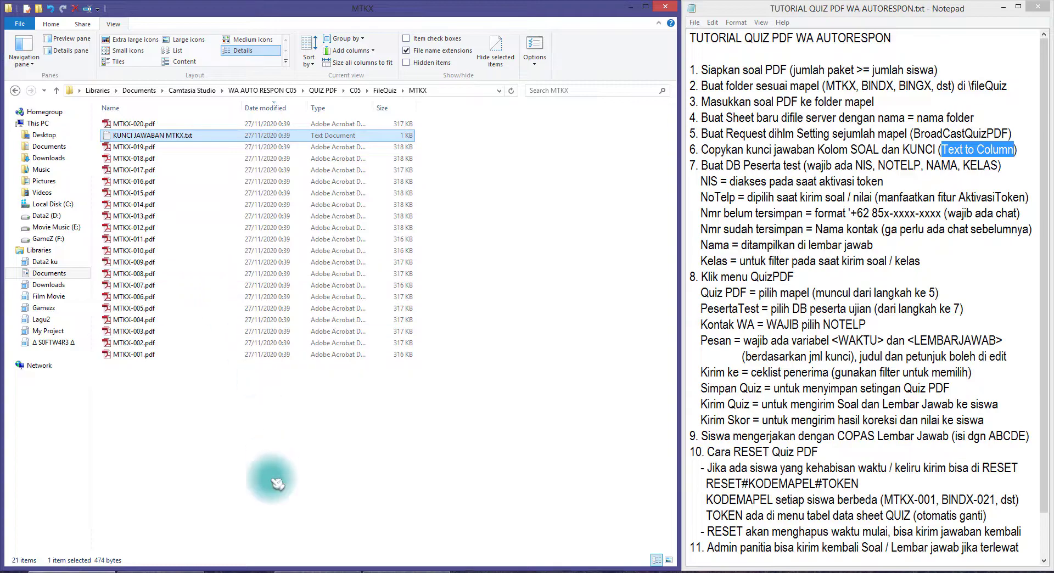
- Return to Server.xlsx, highlight "Buat DB Peserta test" in the tutorial notes and show the PESERTATEST sheet
left_click(375, 572)
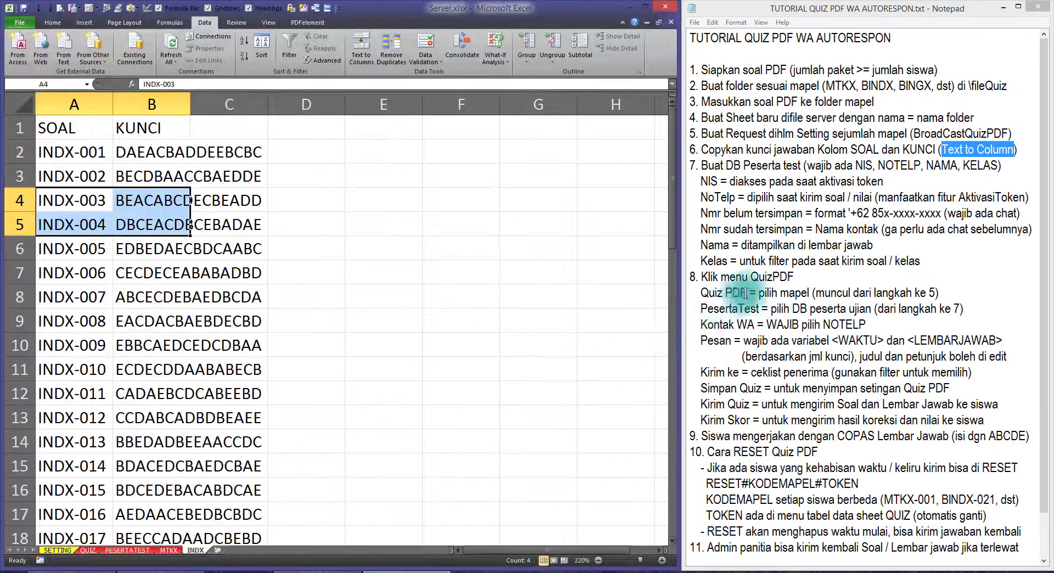
left_click(742, 179)
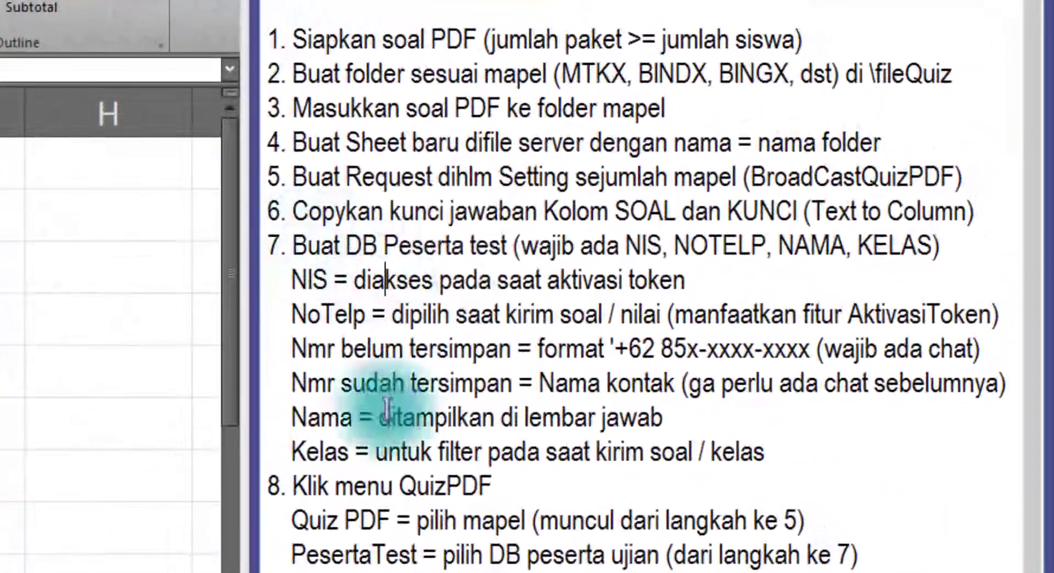
left_click_drag(294, 245, 508, 246)
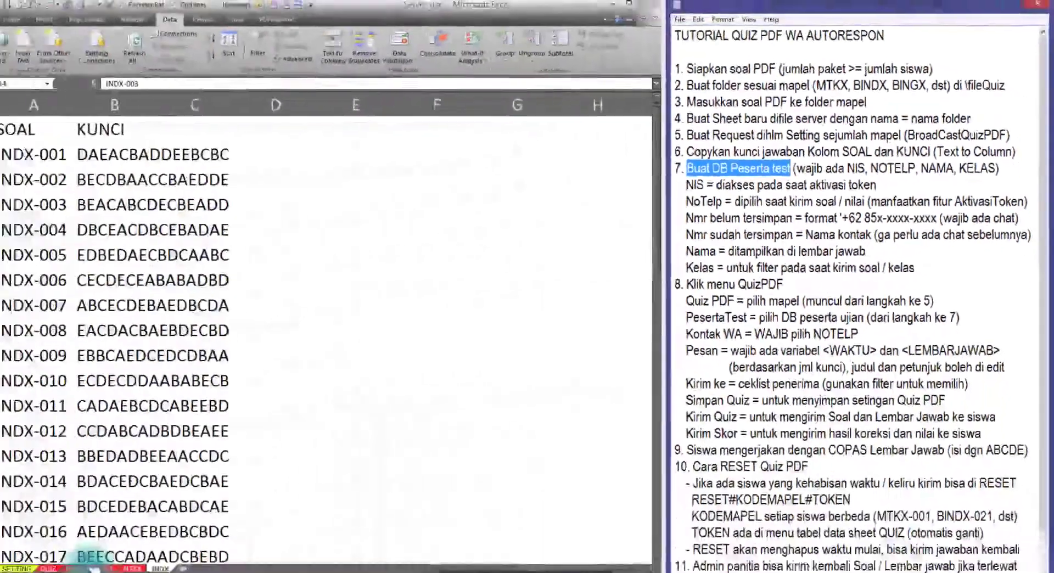
left_click(128, 549)
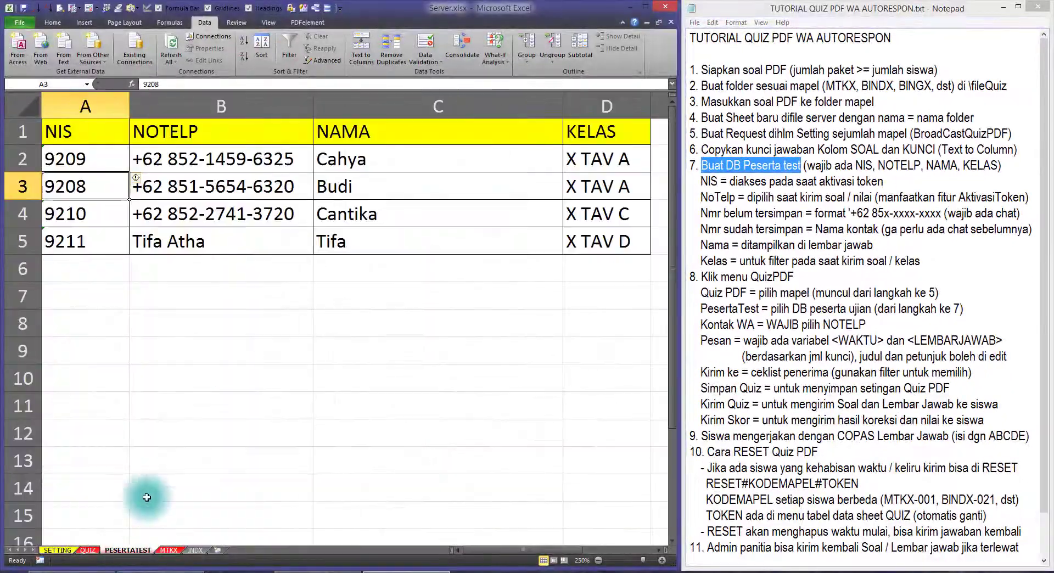
- Highlight the required NIS, NOTELP, NAMA and KELAS columns in note 7, plus the explanation of NIS for token activation
left_click(858, 163)
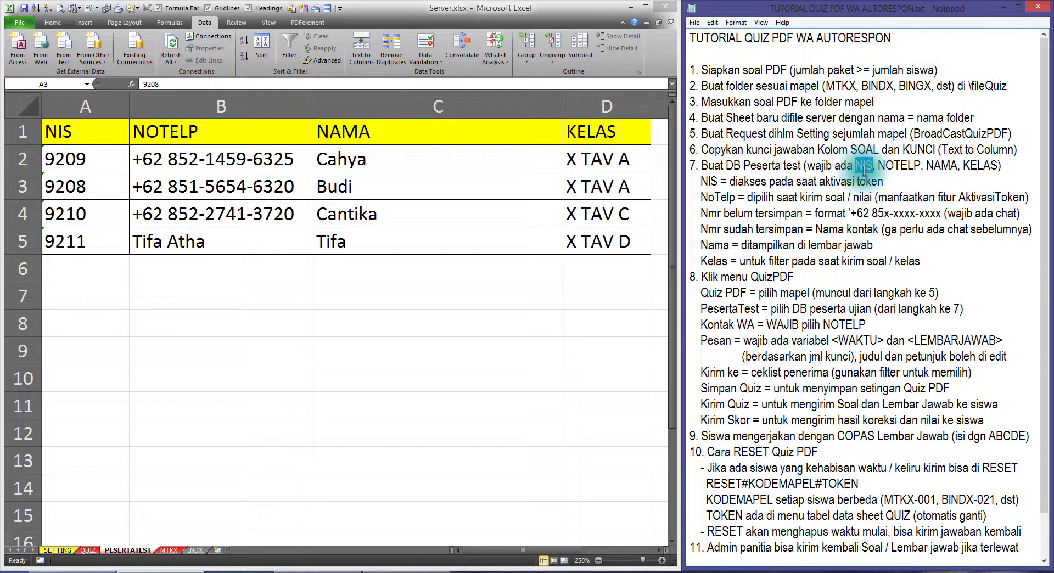
left_click_drag(879, 165, 959, 165)
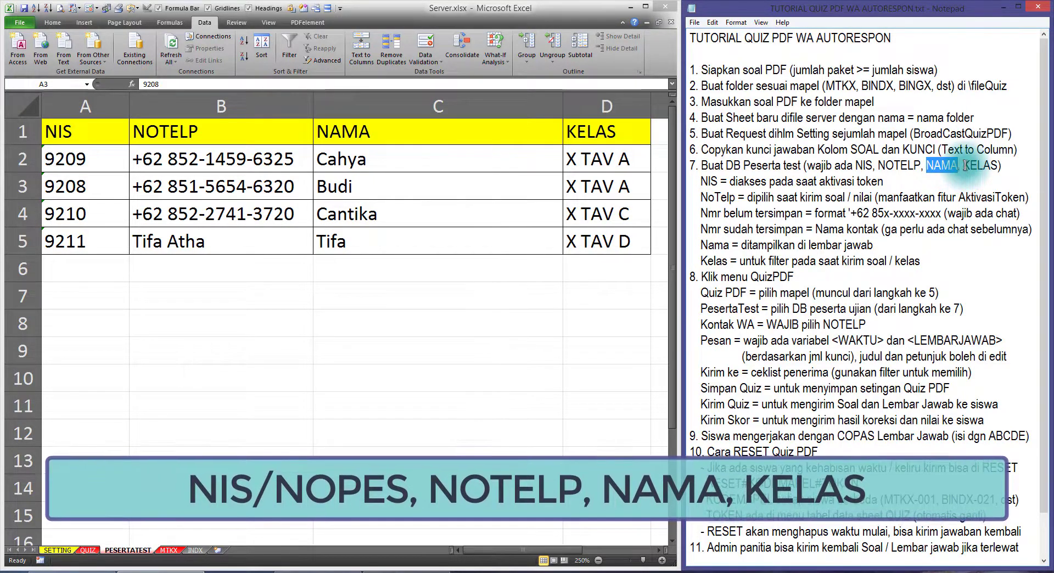
left_click_drag(964, 165, 996, 165)
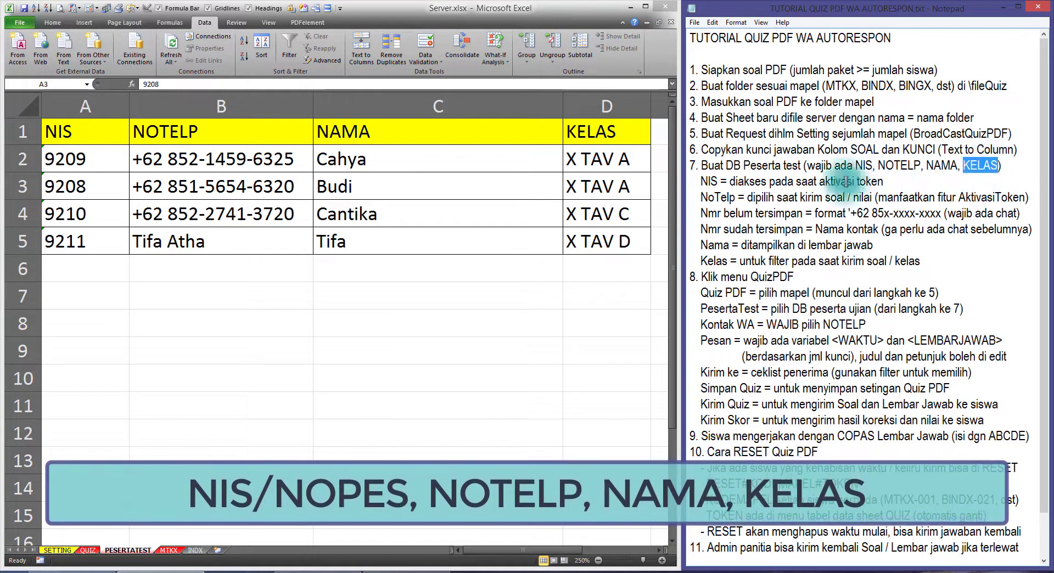
left_click(702, 181)
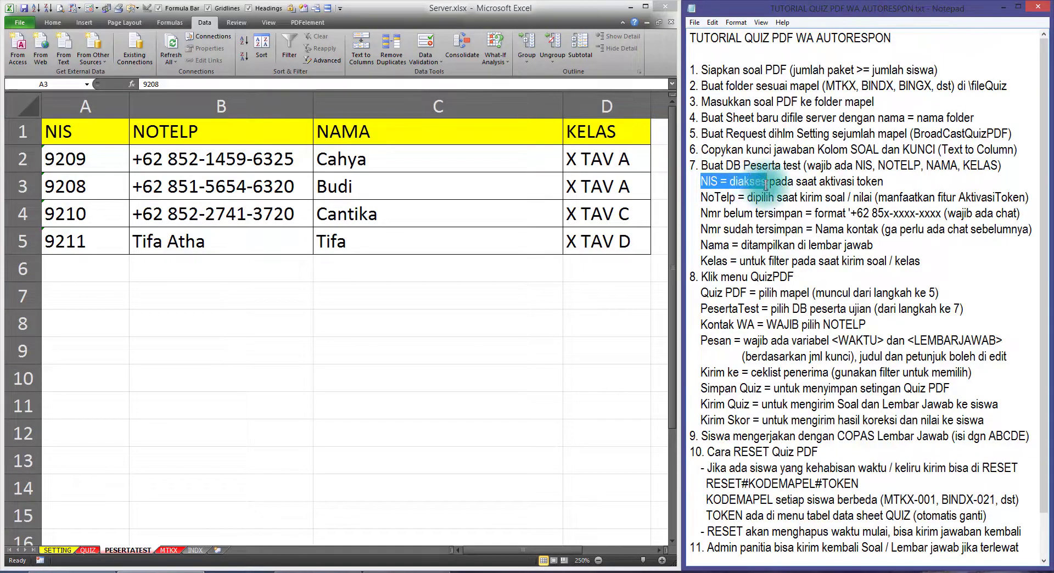
left_click_drag(730, 182, 883, 181)
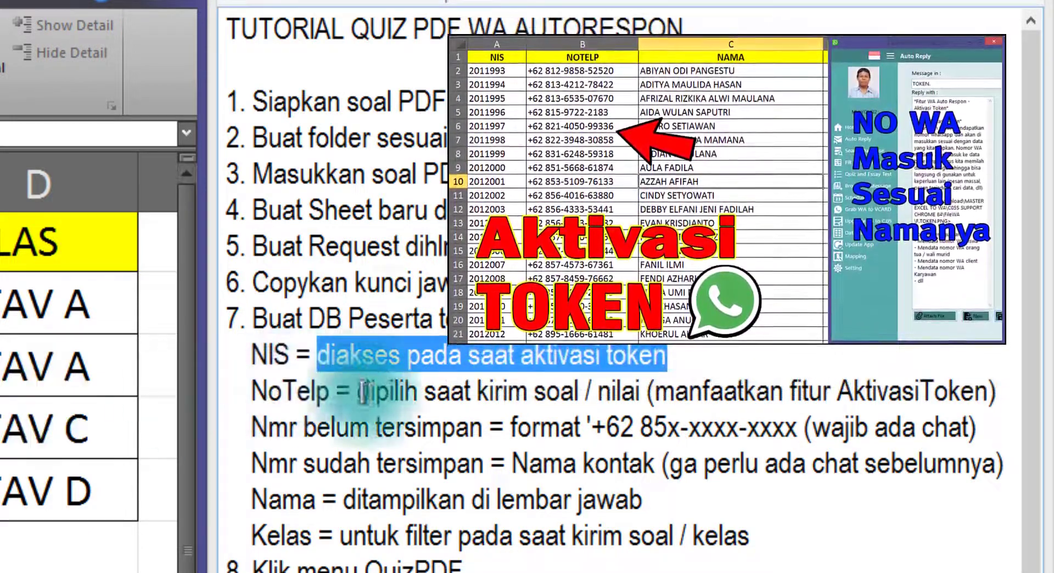
- Highlight the NoTelp note about sending questions and scores, including its AktivasiToken feature
left_click_drag(245, 393, 336, 394)
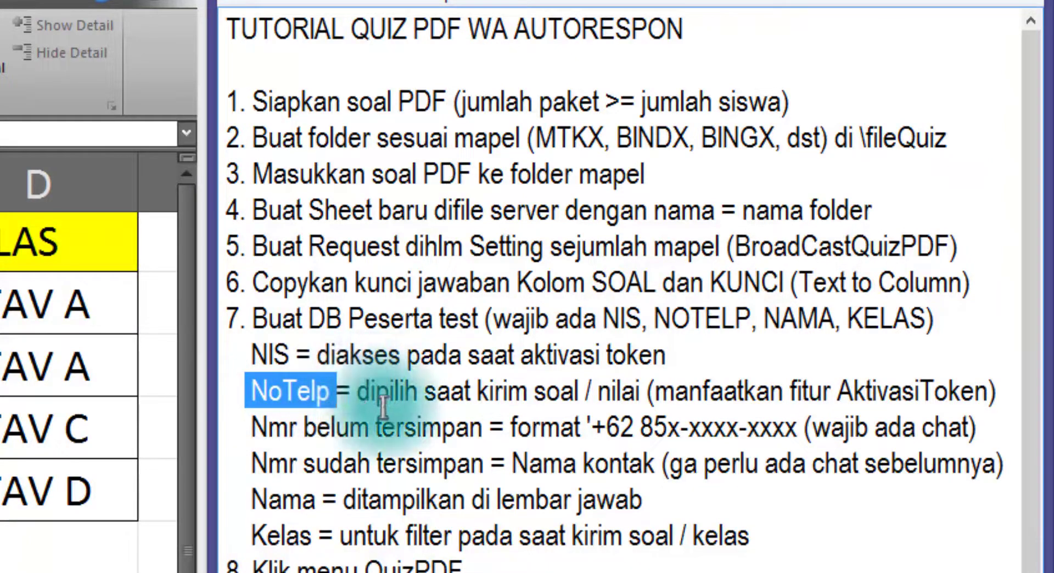
left_click_drag(358, 393, 643, 393)
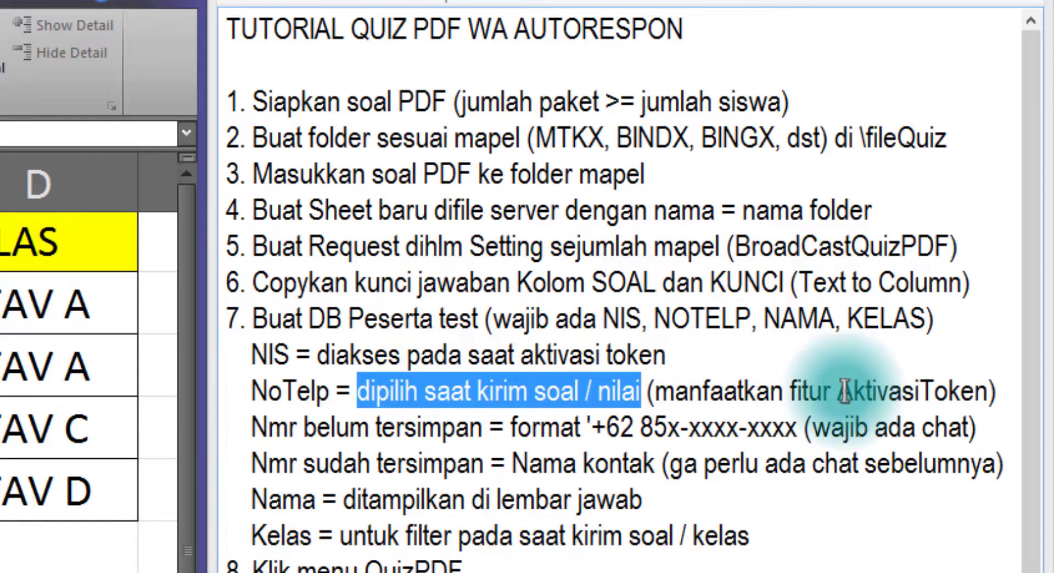
left_click_drag(840, 393, 988, 393)
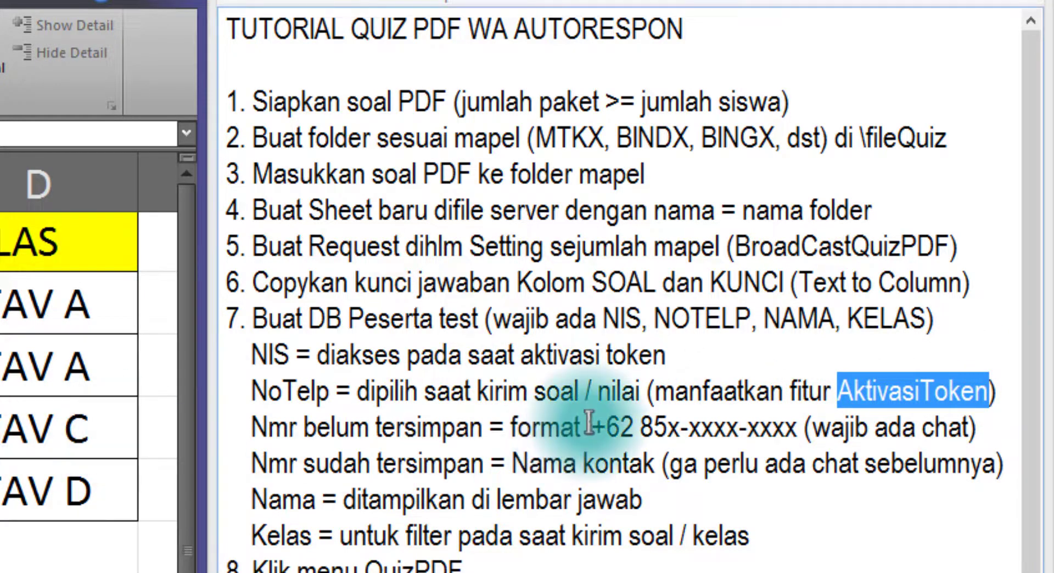
- Examine the note on unsaved contact numbers, highlighting the phone-number format, its leading apostrophe and "wajib ada chat"
left_click_drag(254, 427, 484, 427)
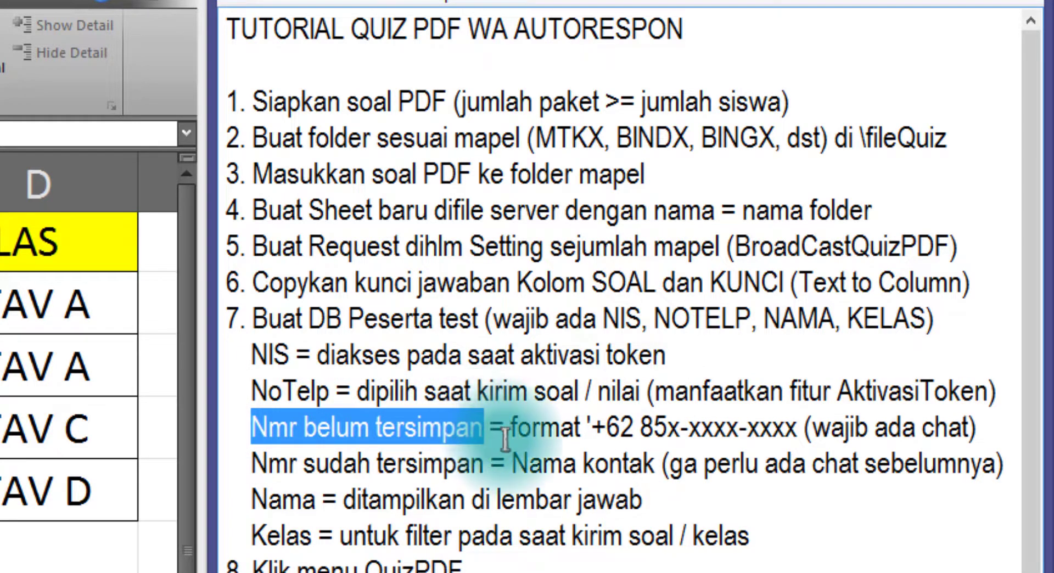
left_click_drag(594, 429, 680, 432)
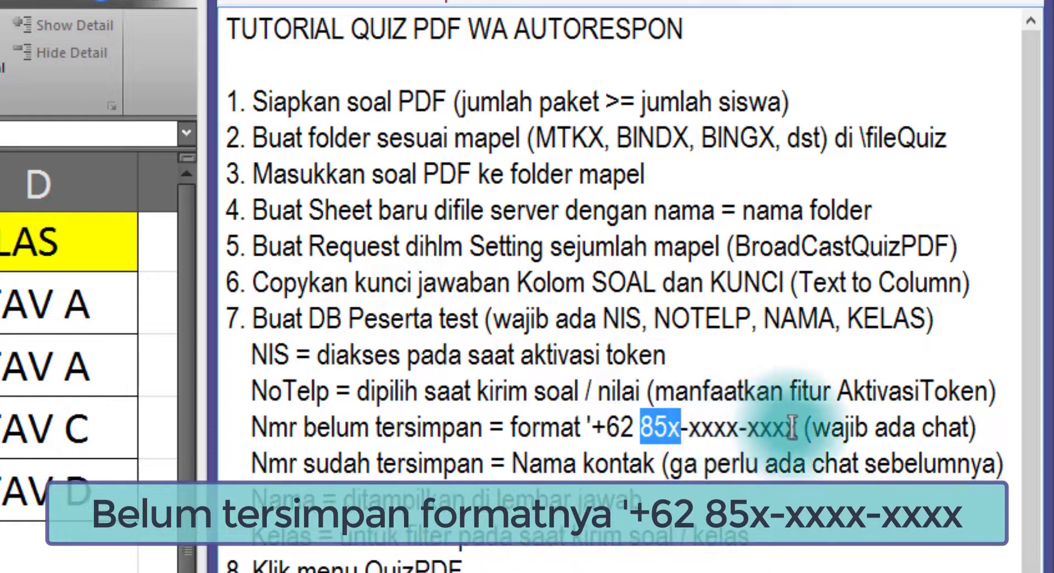
left_click_drag(592, 427, 798, 427)
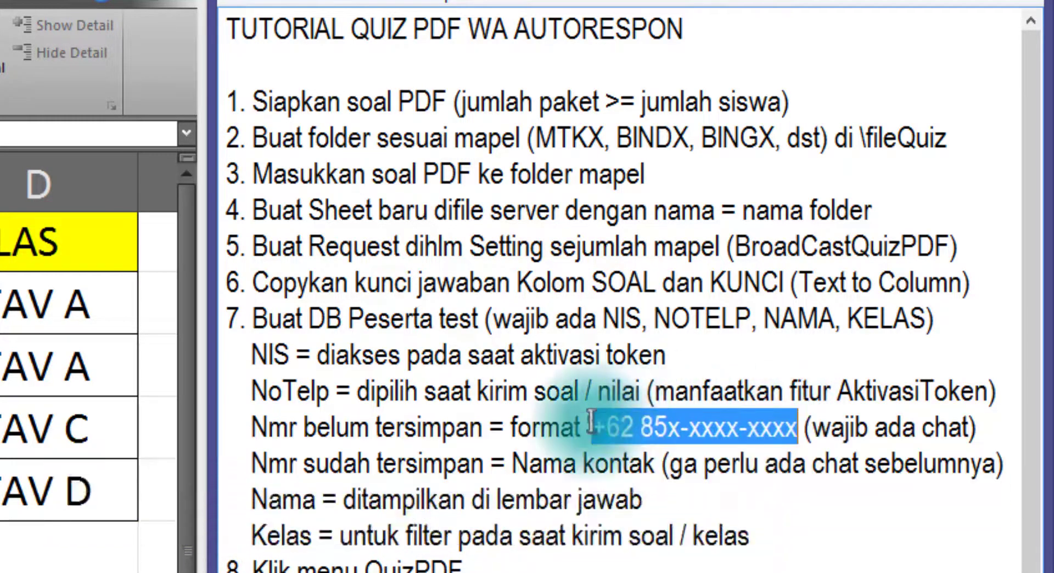
left_click(590, 423)
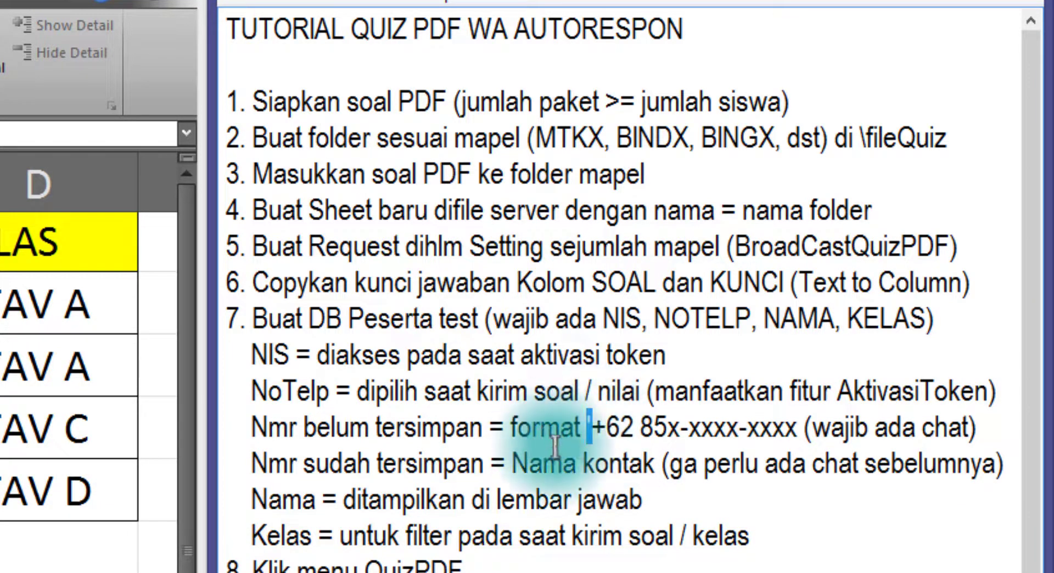
left_click_drag(819, 427, 977, 429)
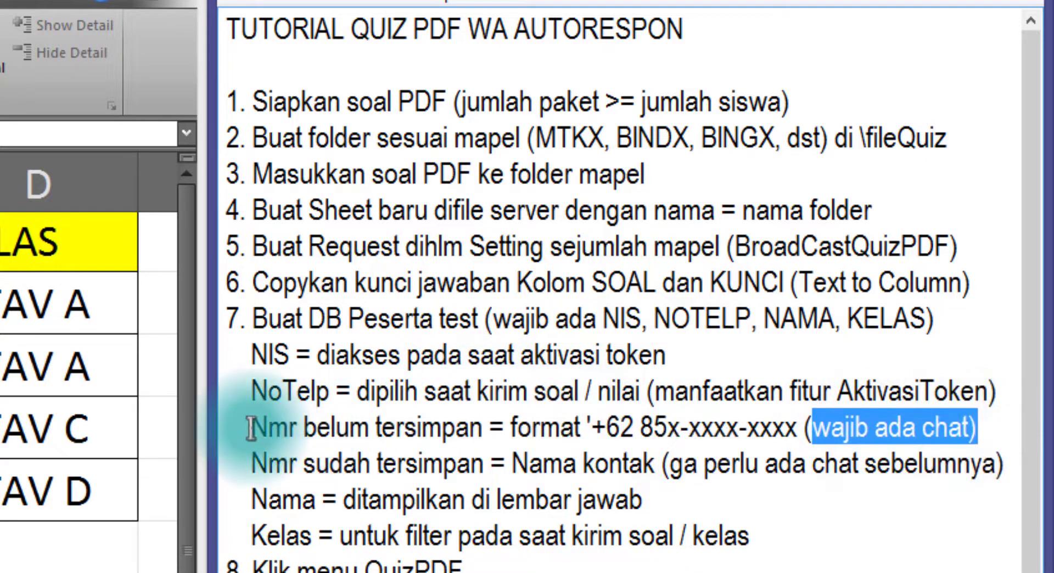
left_click_drag(252, 427, 483, 428)
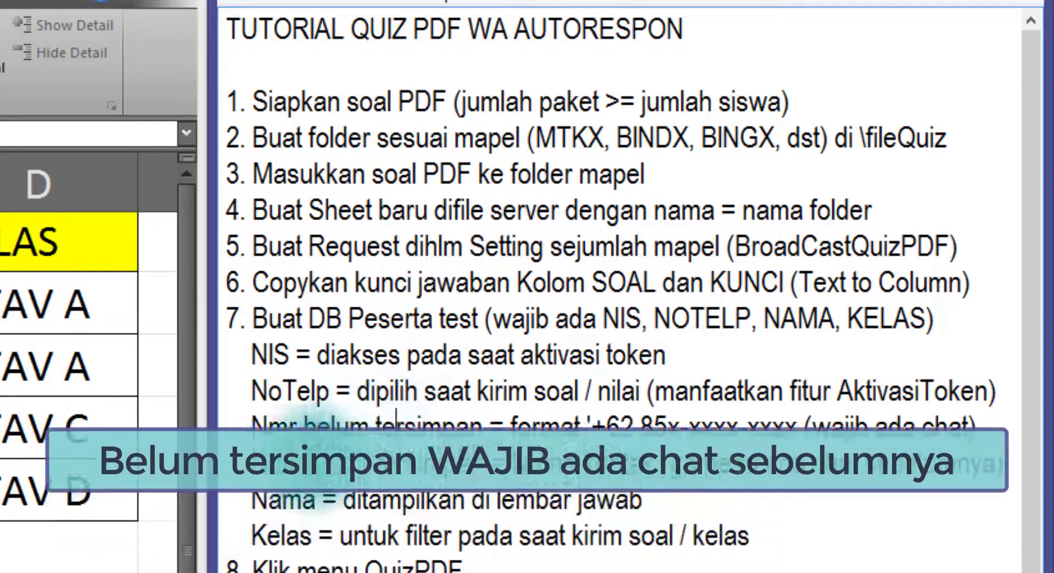
- Highlight "Nama kontak" and the prior-chat remark in the note on already saved numbers
left_click_drag(253, 464, 657, 473)
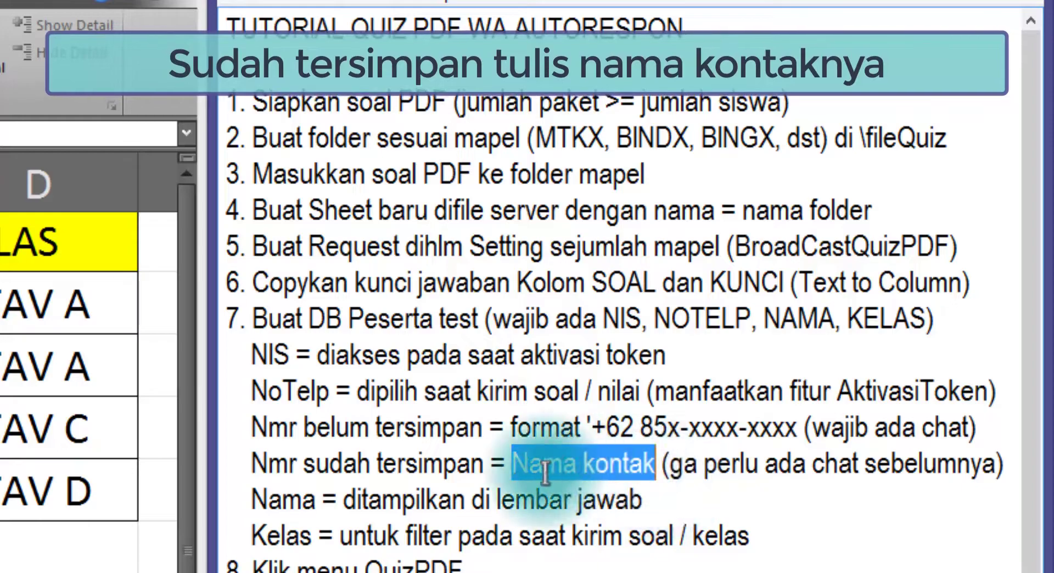
left_click_drag(676, 468, 983, 471)
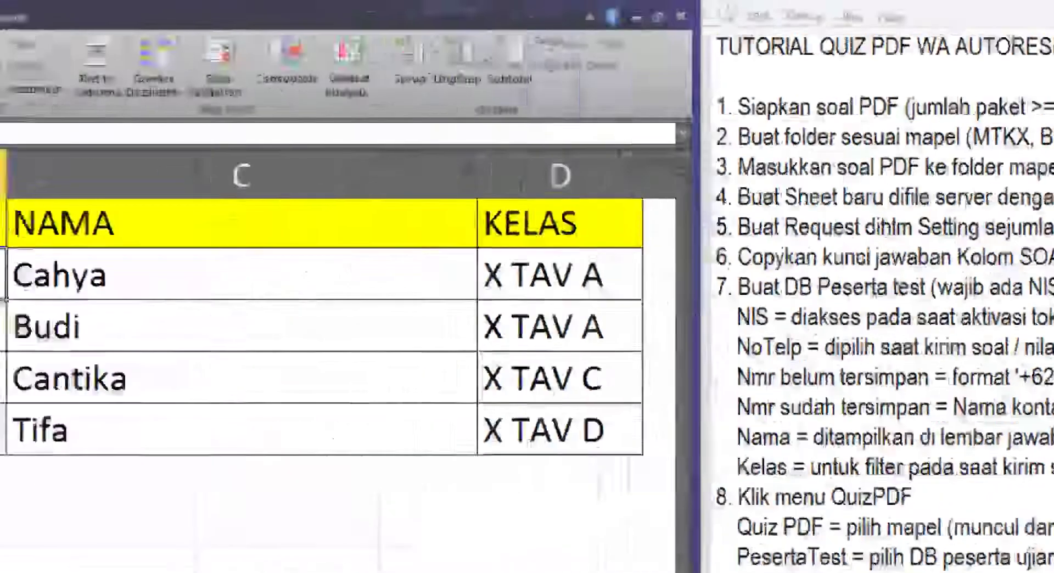
- Inspect the NOTELP entries in B2:B5 and the leading apostrophe of the number in B4 without changing the cell
left_click_drag(303, 254, 309, 335)
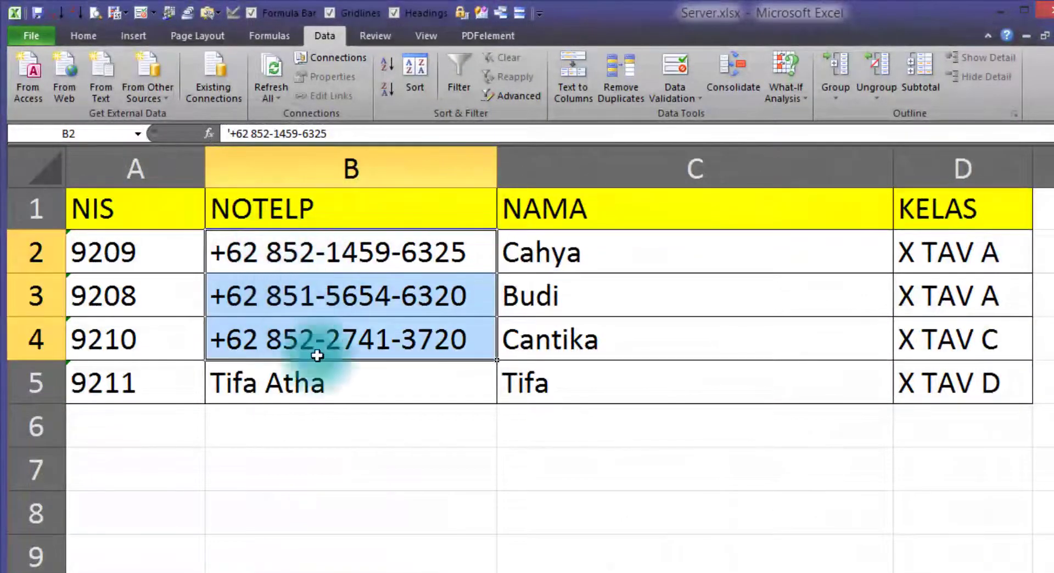
left_click(271, 391)
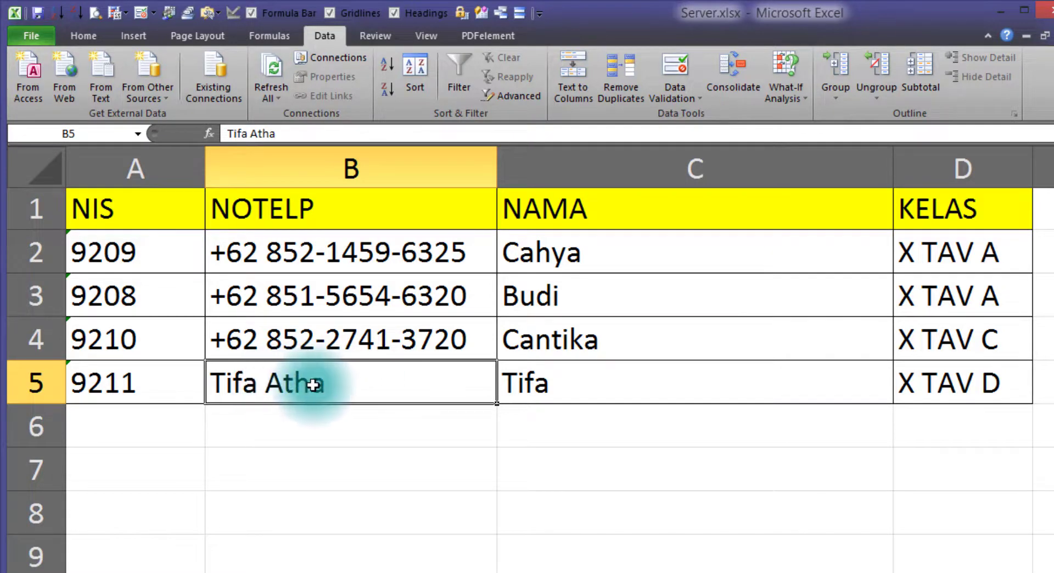
left_click_drag(358, 387, 217, 380)
left_click(273, 422)
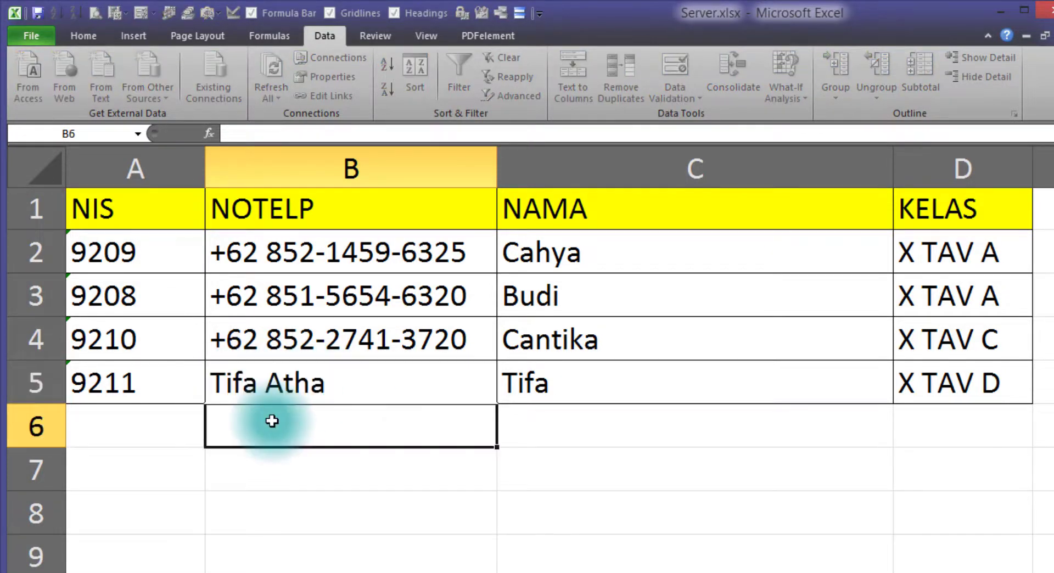
double_click(273, 341)
left_click_drag(479, 340, 205, 340)
left_click(233, 340)
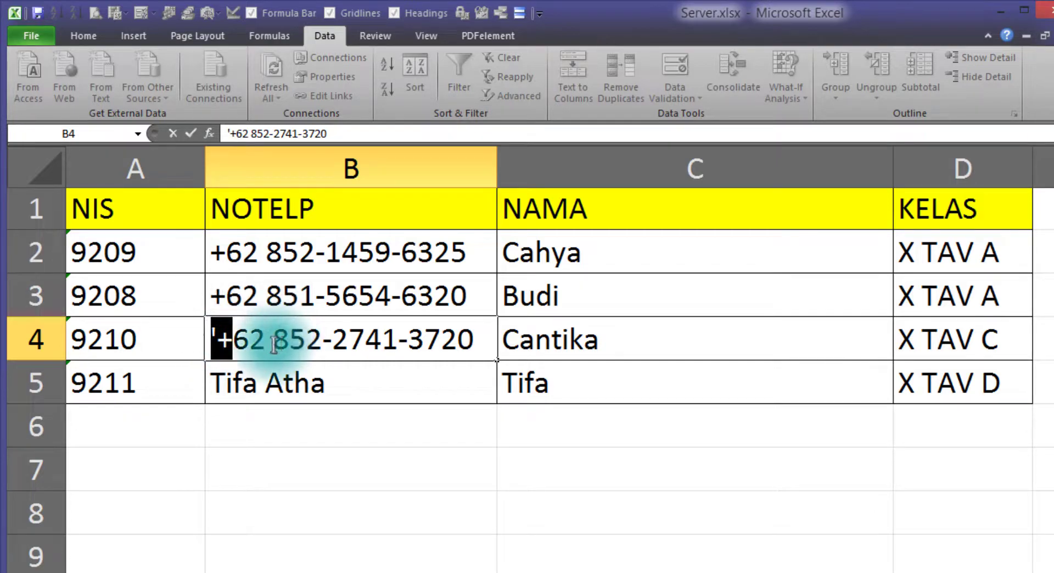
key("Escape")
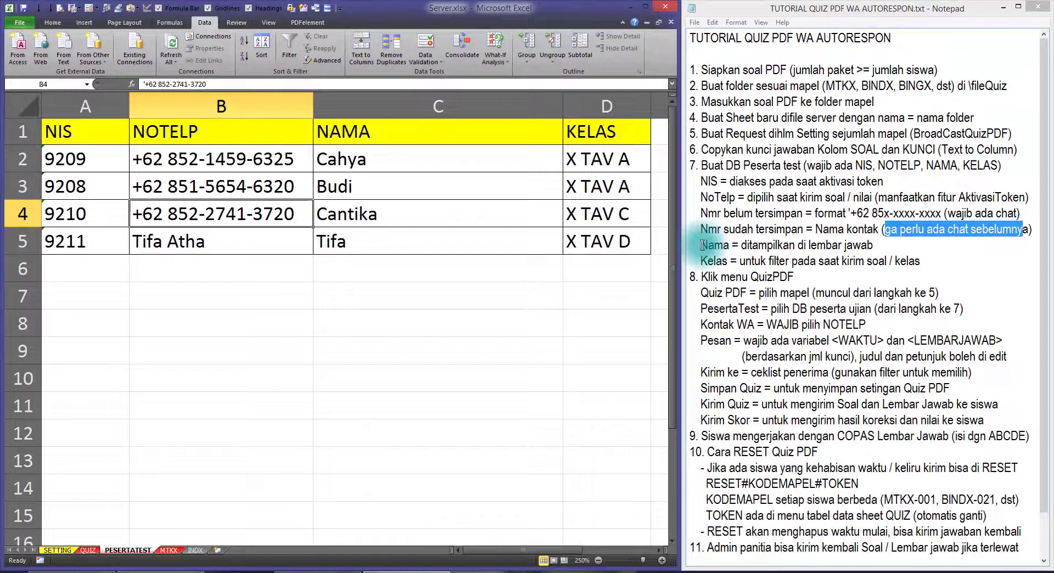
- Highlight the Nama note about the answer sheet and the Kelas note about filtering recipients
left_click(703, 248)
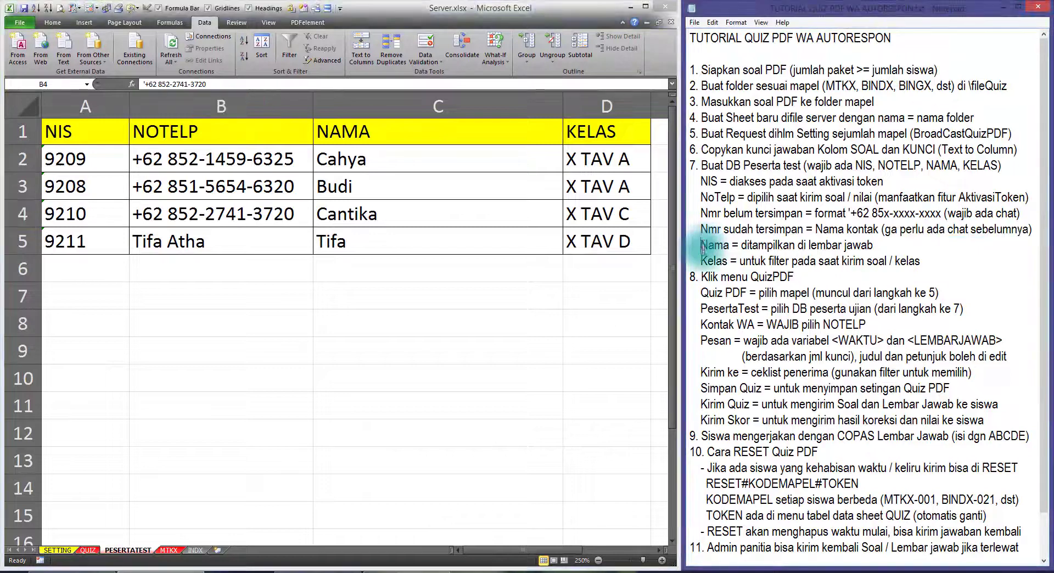
left_click_drag(707, 248, 813, 250)
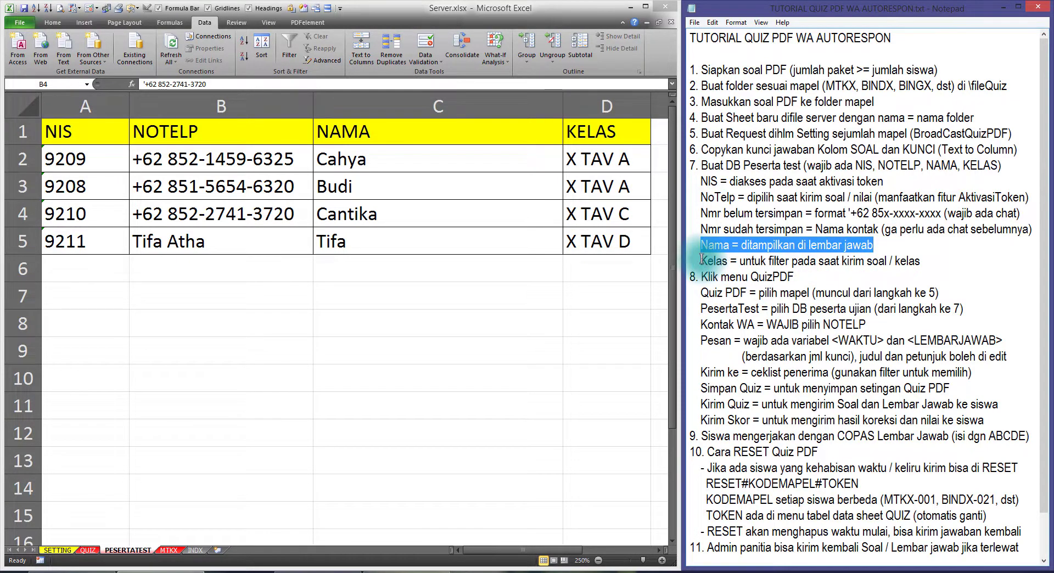
left_click_drag(702, 260, 744, 260)
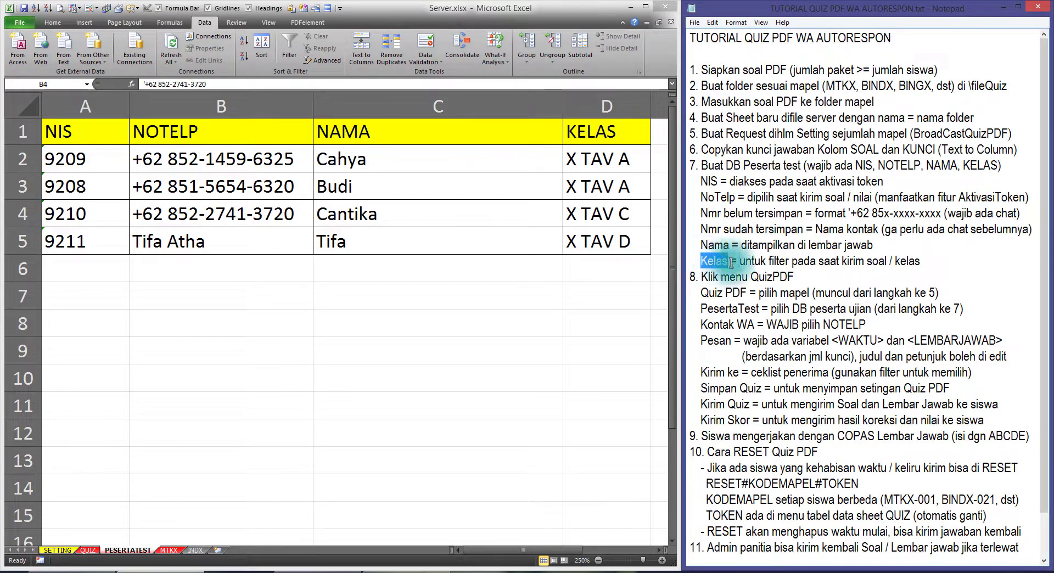
left_click_drag(774, 263, 829, 265)
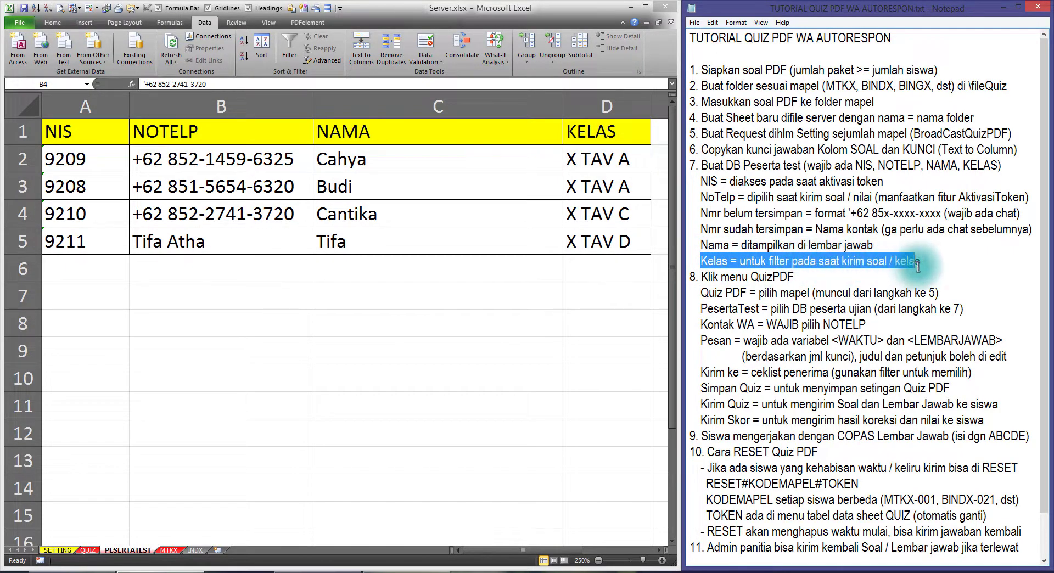
- Highlight step 8, "Klik menu QuizPDF", in the tutorial notes
left_click(811, 274)
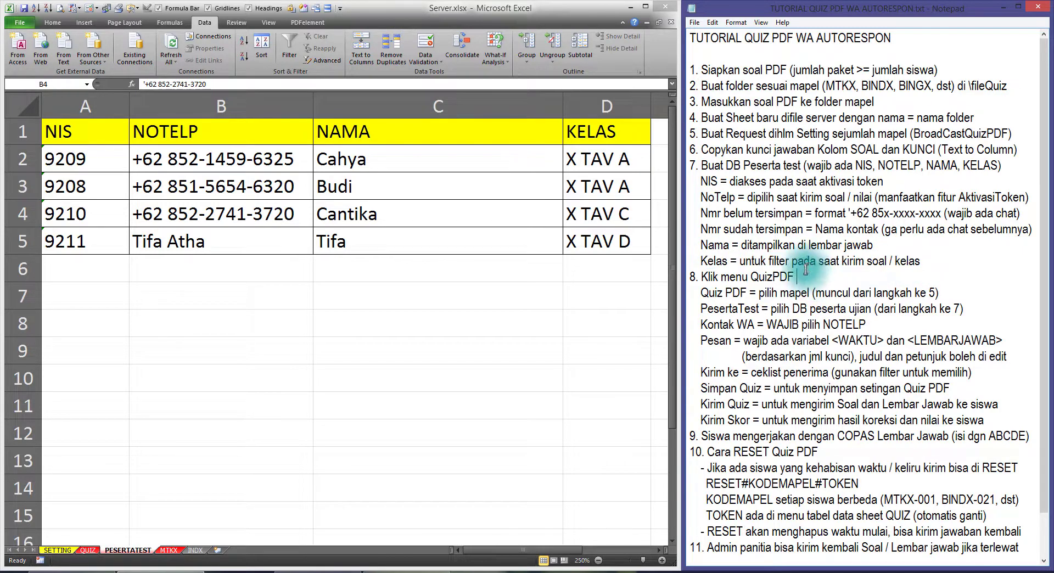
left_click_drag(706, 279, 791, 279)
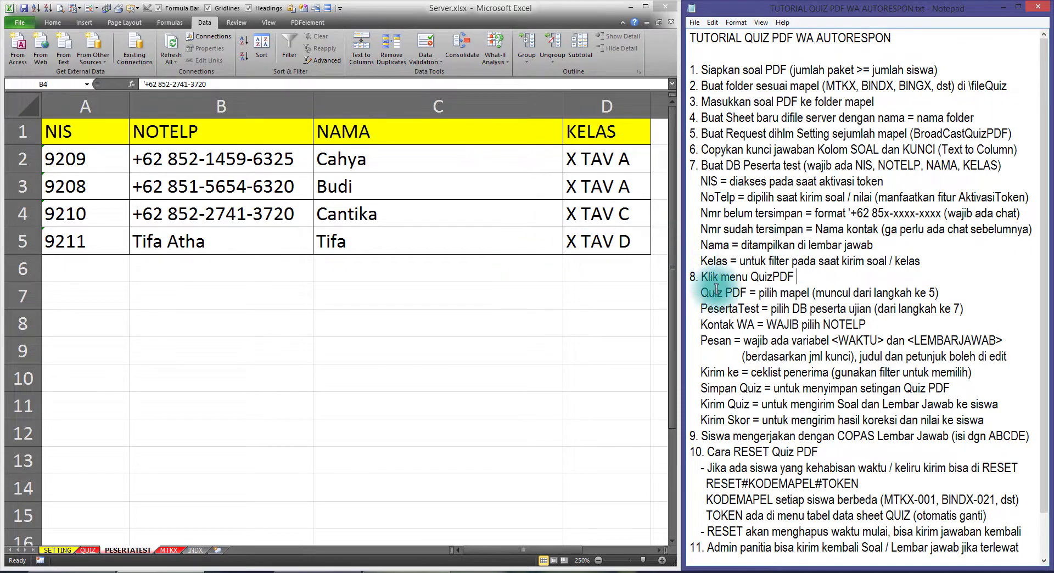
left_click_drag(724, 277, 796, 278)
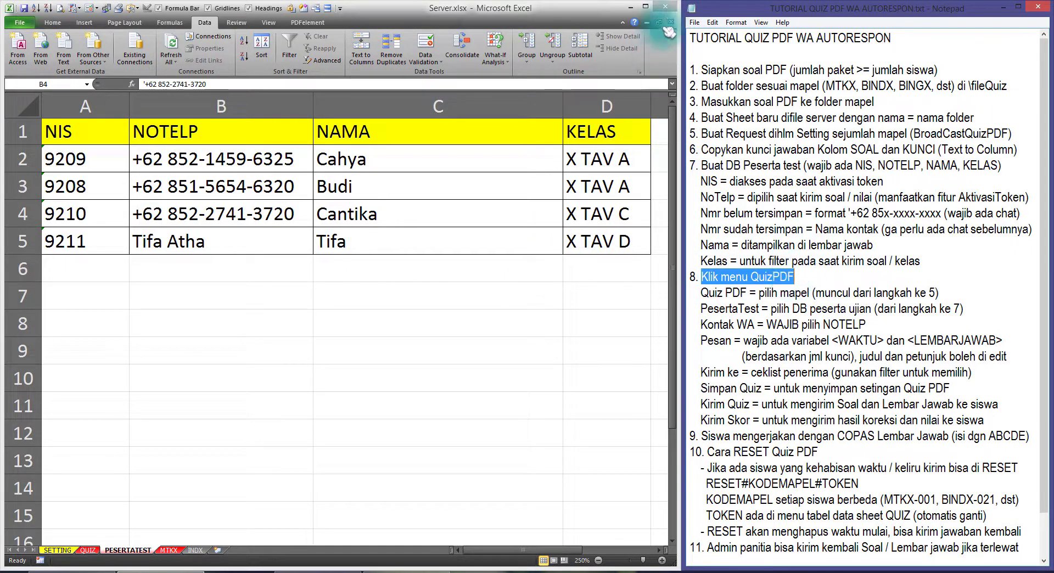
- Close the Server.xlsx workbook and save its changes
left_click(666, 7)
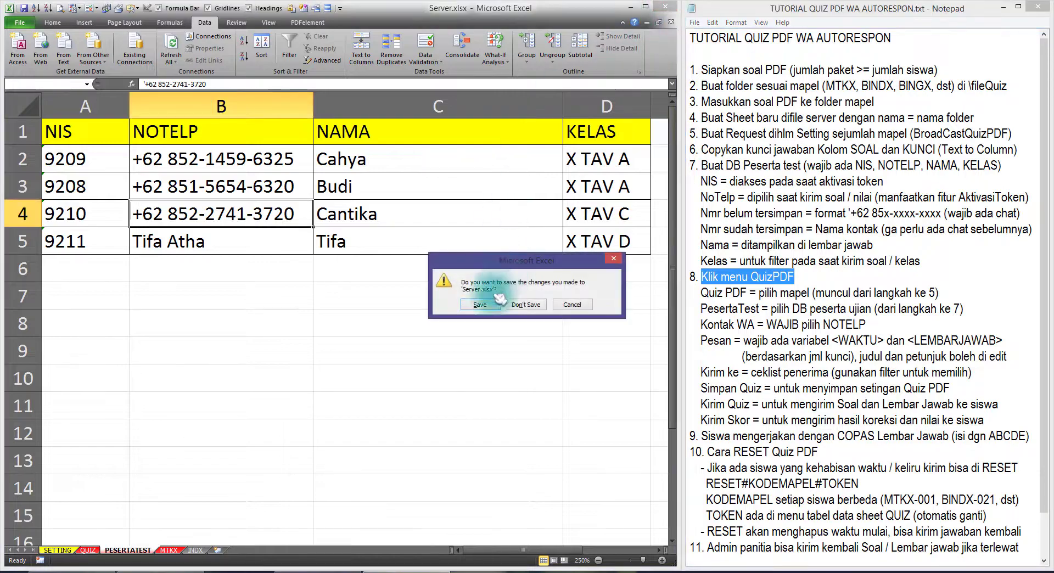
left_click(481, 305)
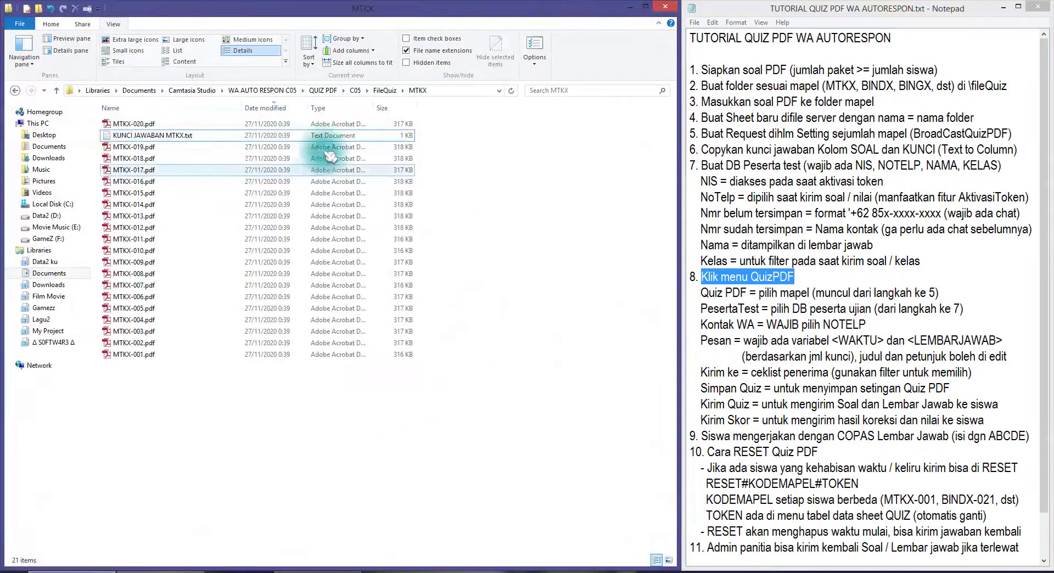
- Launch ExcelToWhatsAppC05u6rev2.exe from the C05 folder and minimize the WhatsApp Web browser window
left_click(357, 91)
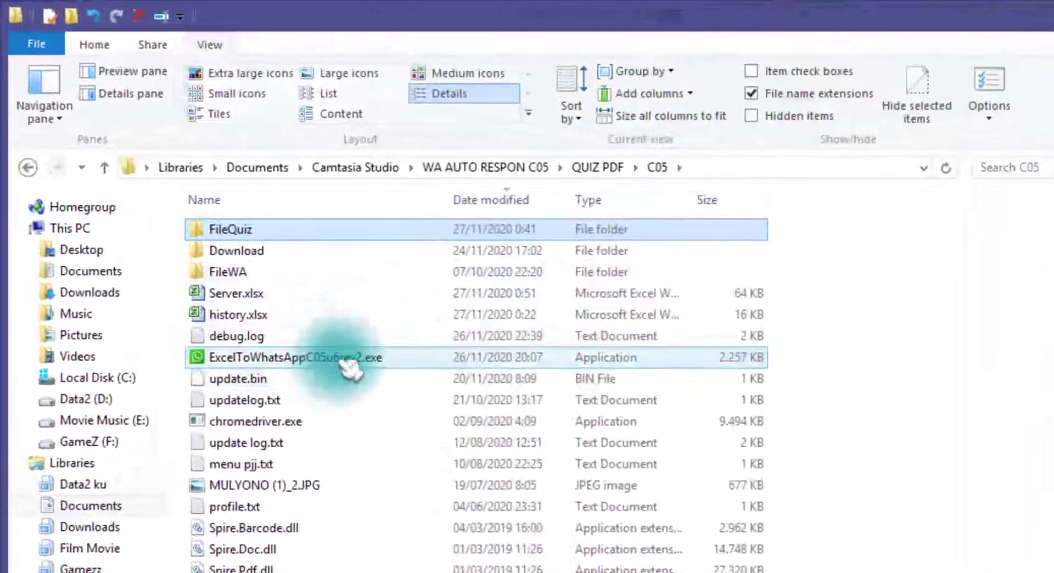
left_click(175, 192)
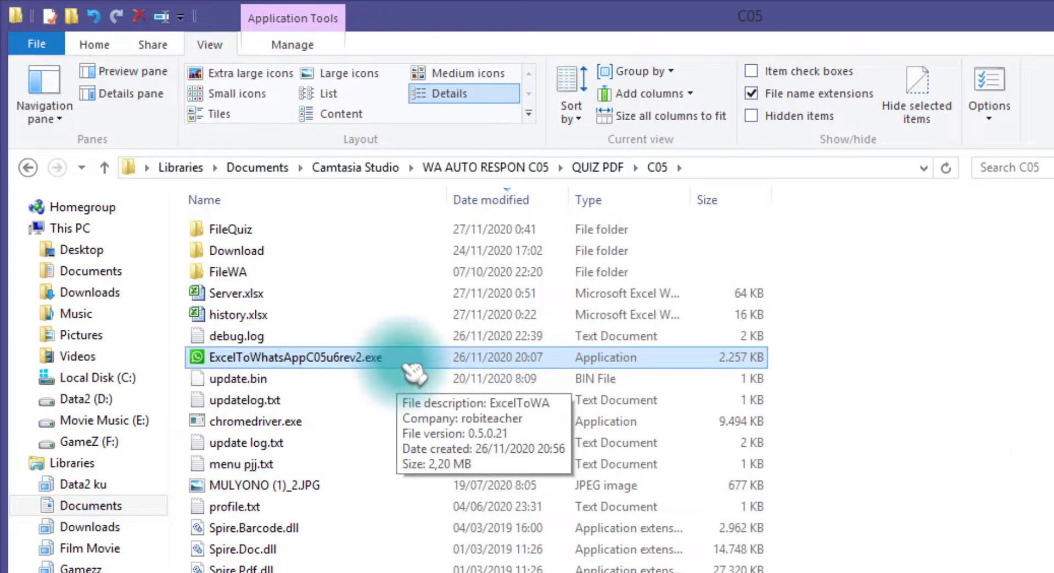
double_click(409, 364)
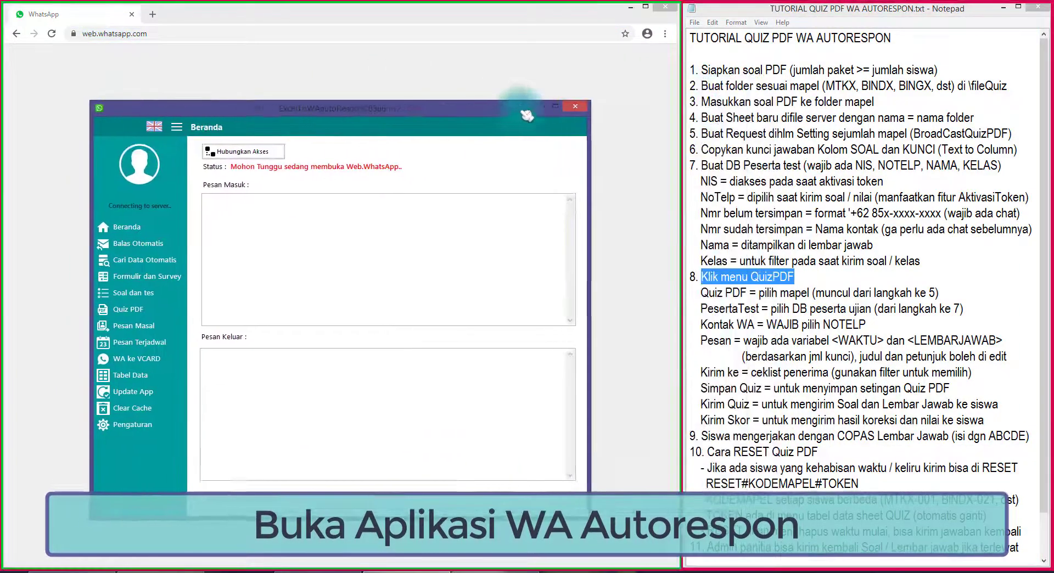
left_click_drag(523, 111, 518, 109)
left_click(631, 8)
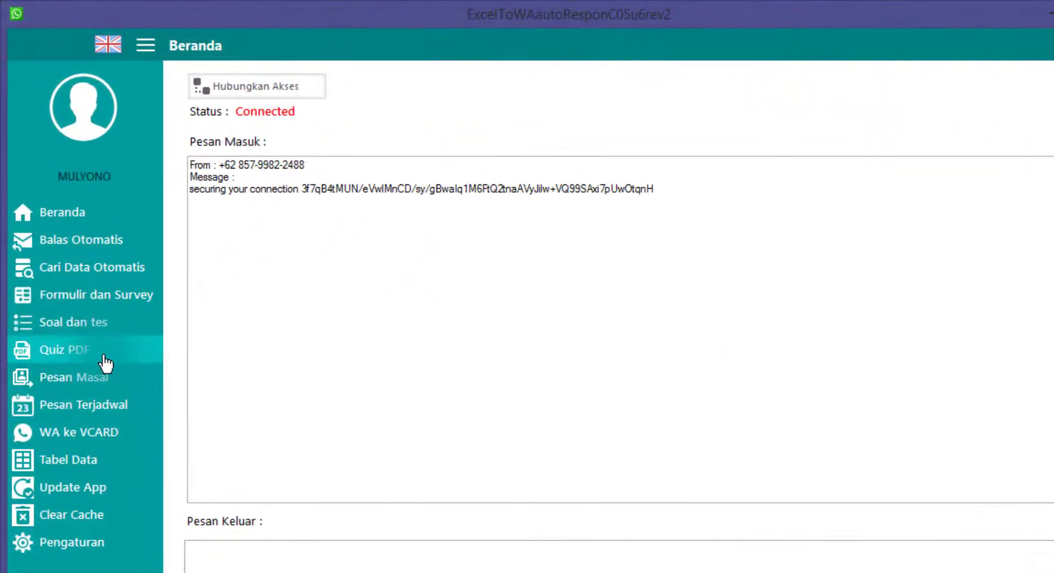
- Open the Quiz PDF page of the autoresponder, going back to Beranda once in between
left_click(104, 356)
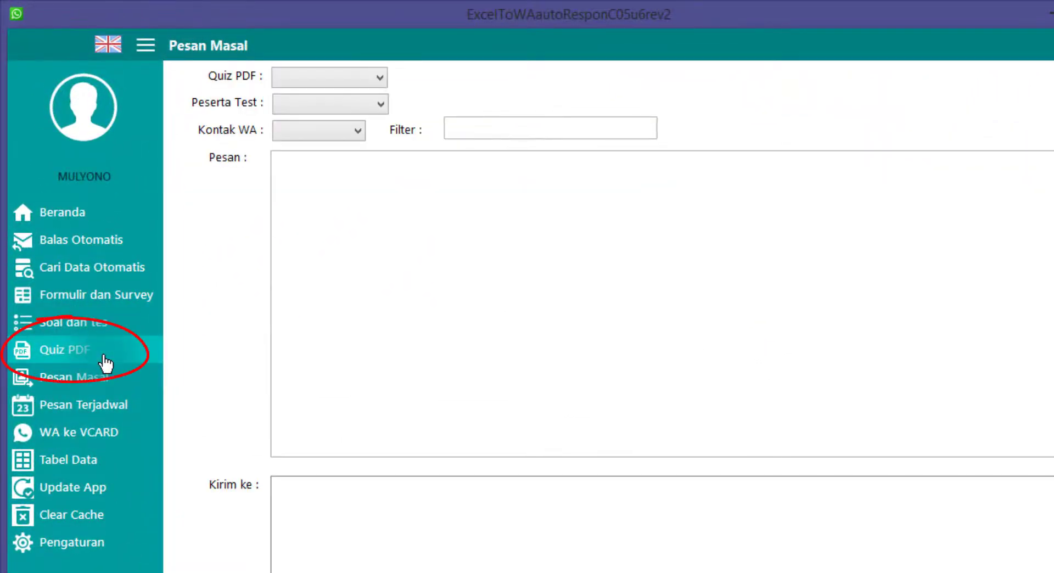
left_click(91, 220)
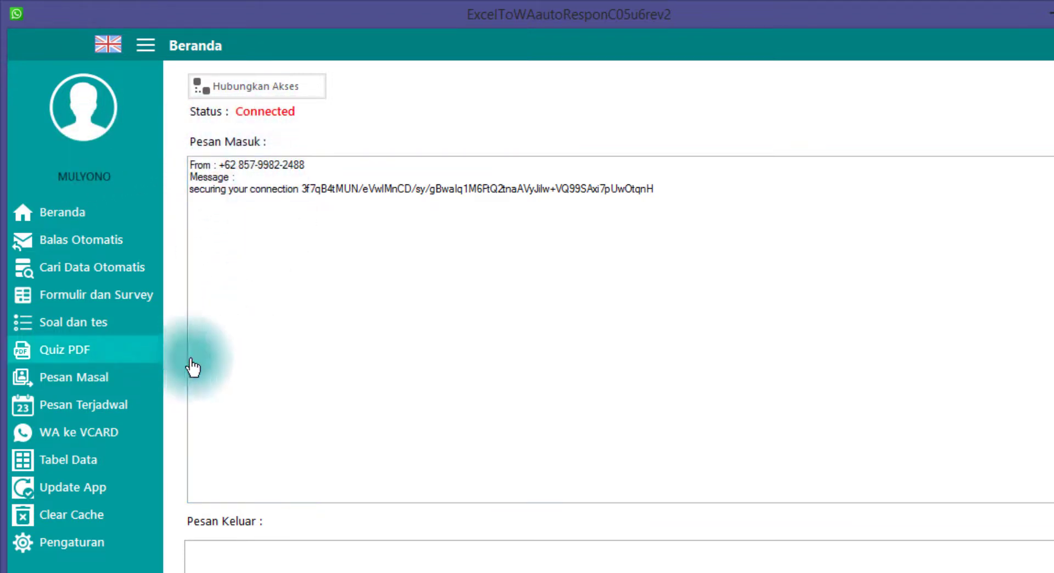
left_click(76, 356)
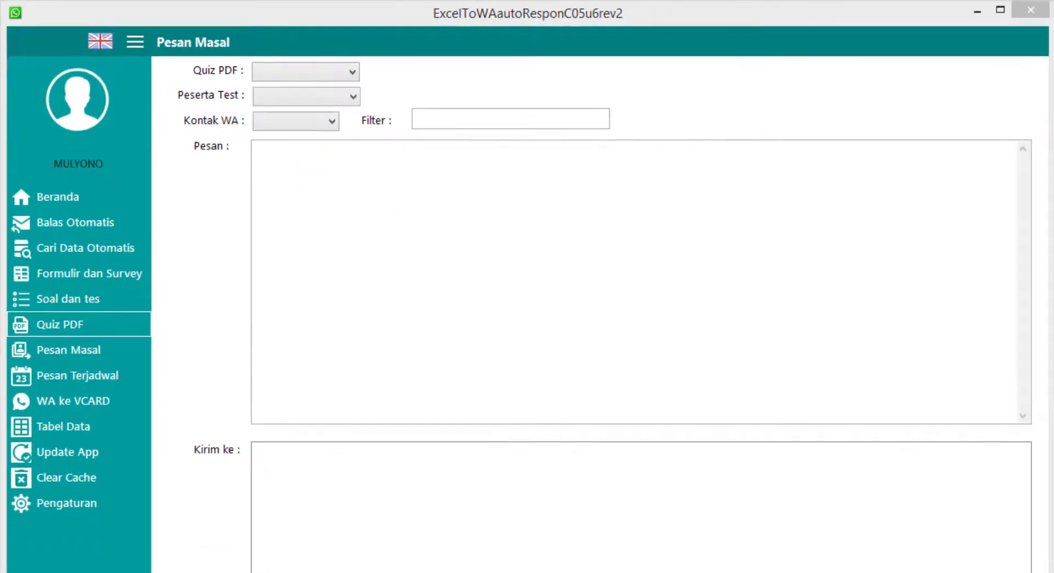
- Highlight the note on choosing the subject created in step 5, and select MTKX as the Quiz PDF
left_click_drag(736, 309, 810, 294)
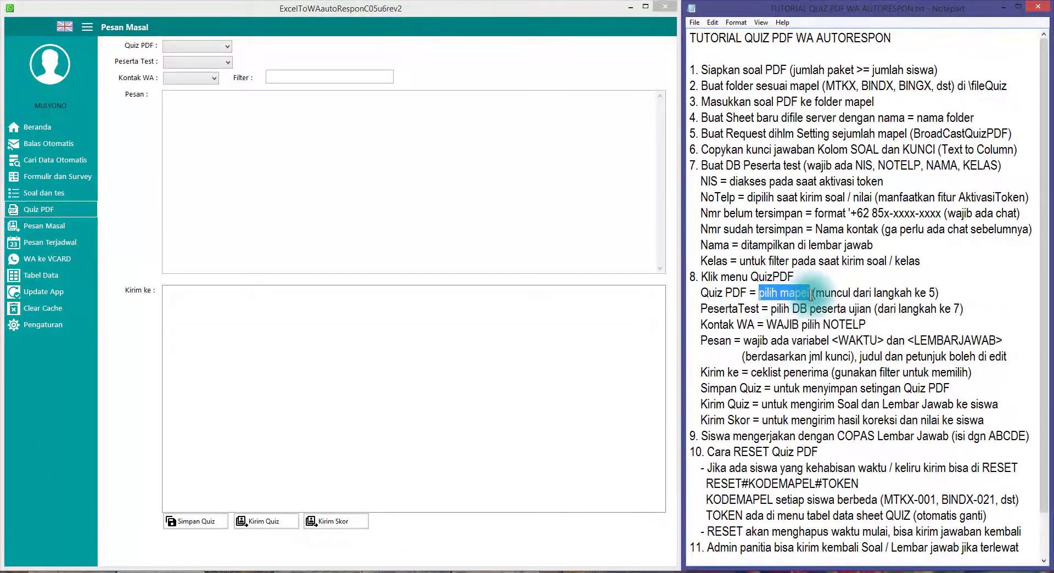
left_click(220, 47)
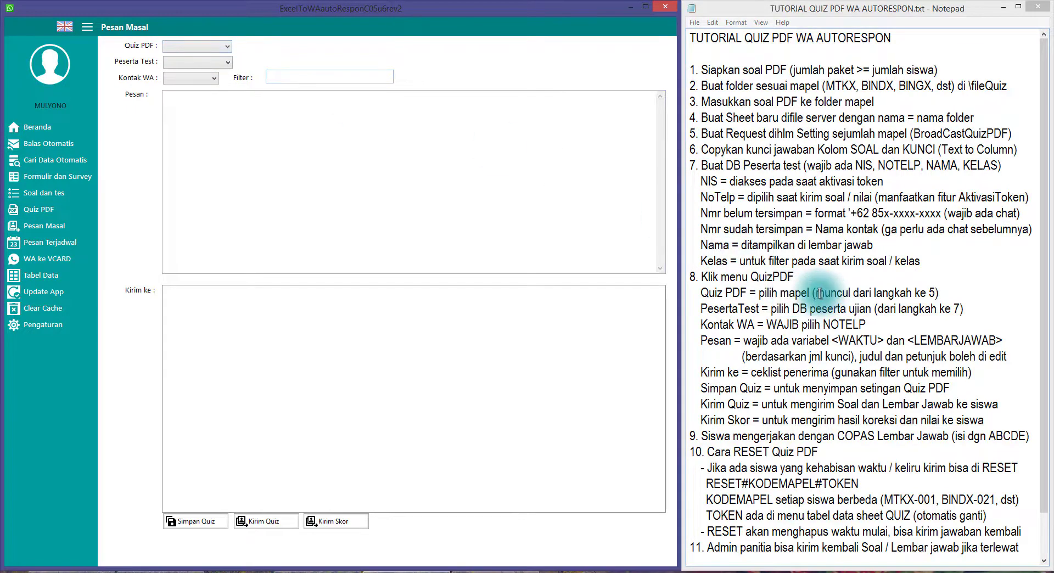
left_click_drag(817, 294, 934, 295)
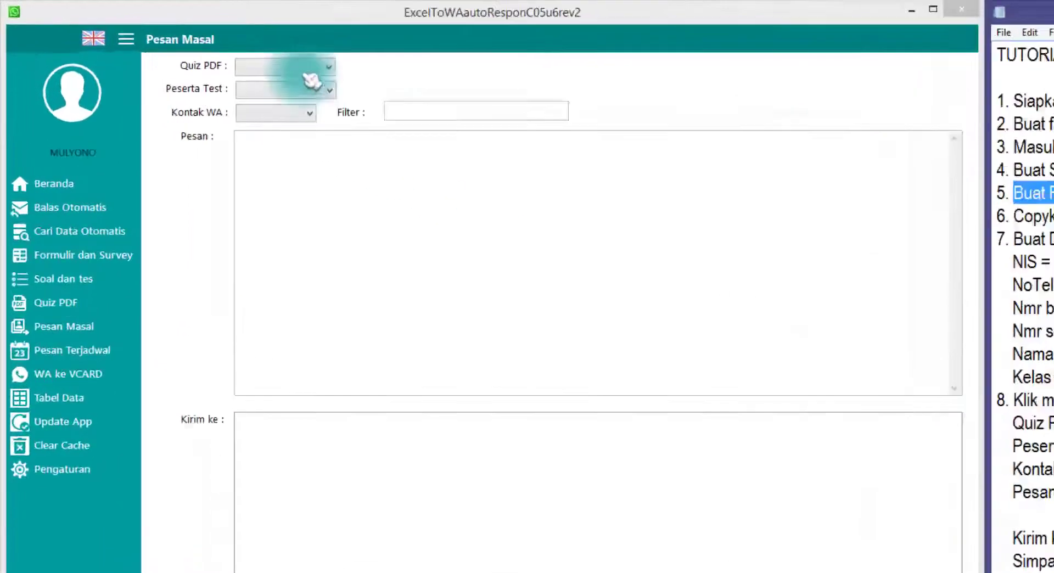
left_click(211, 48)
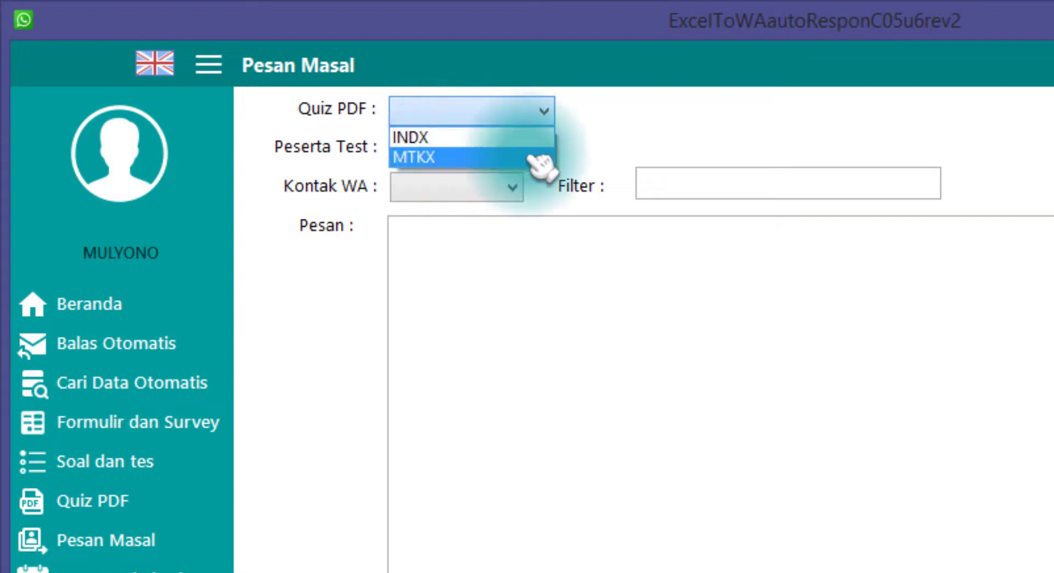
left_click(446, 160)
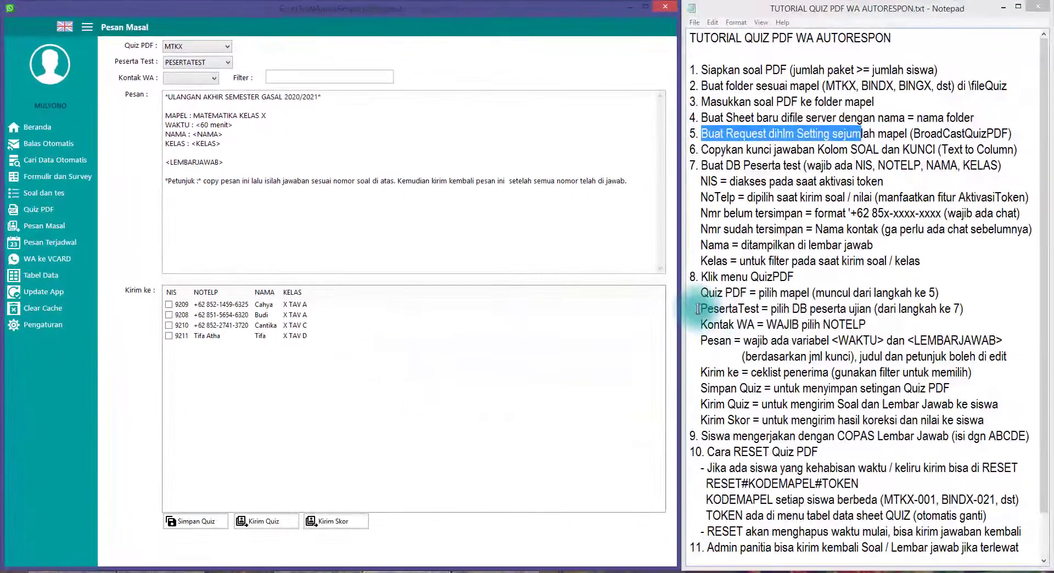
- Highlight the PesertaTest and "Buat DB Peserta test" notes, and select PESERTATEST as the Peserta Test database
left_click_drag(699, 309, 787, 309)
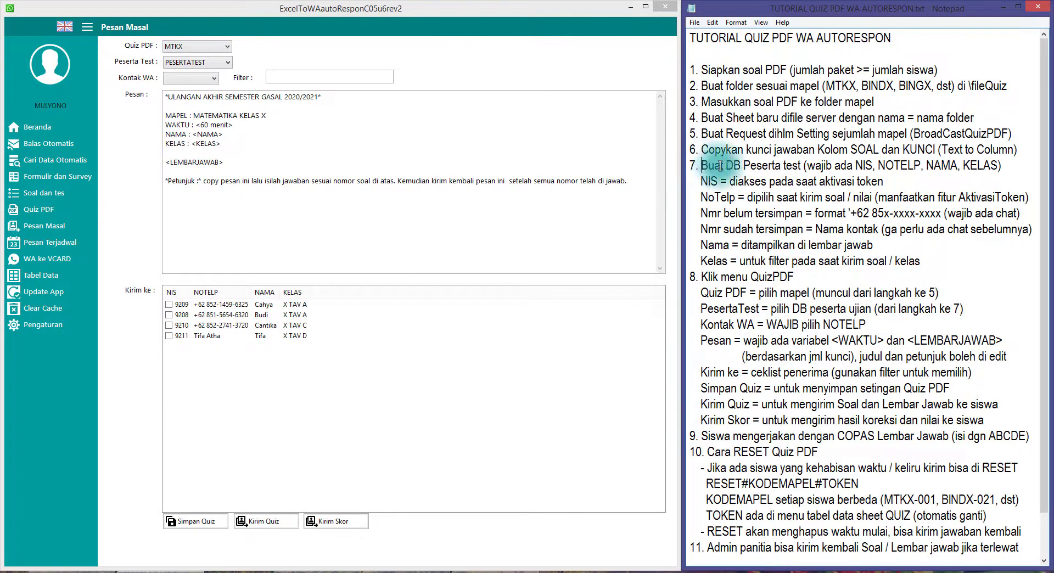
left_click_drag(801, 166, 802, 166)
left_click(190, 99)
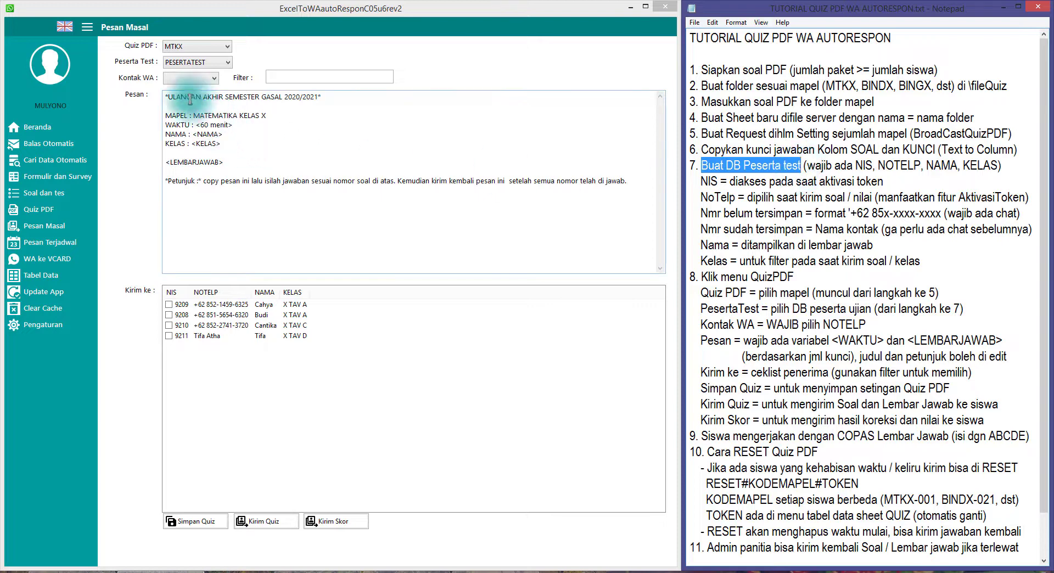
left_click(206, 64)
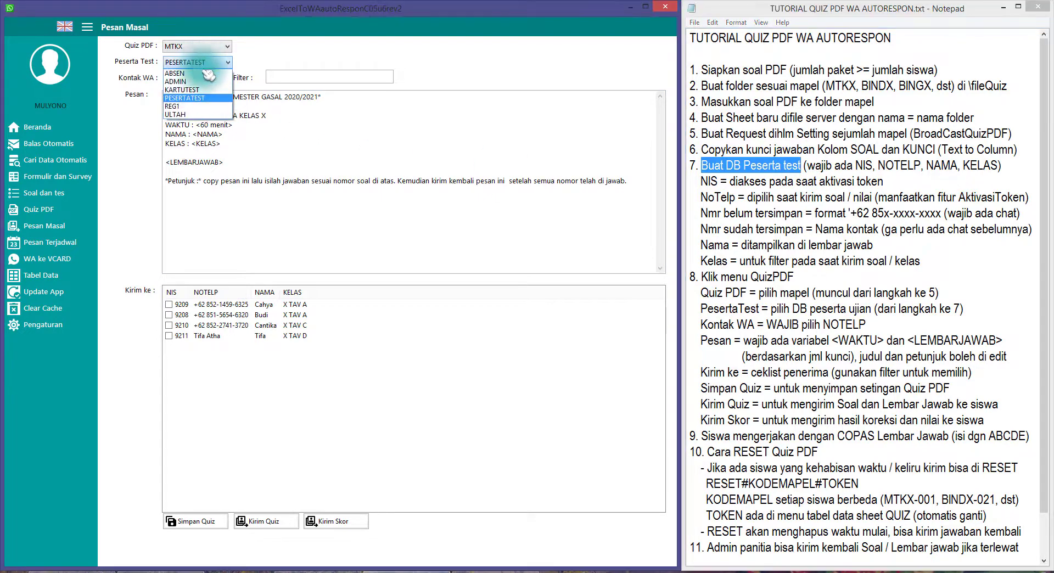
left_click(201, 99)
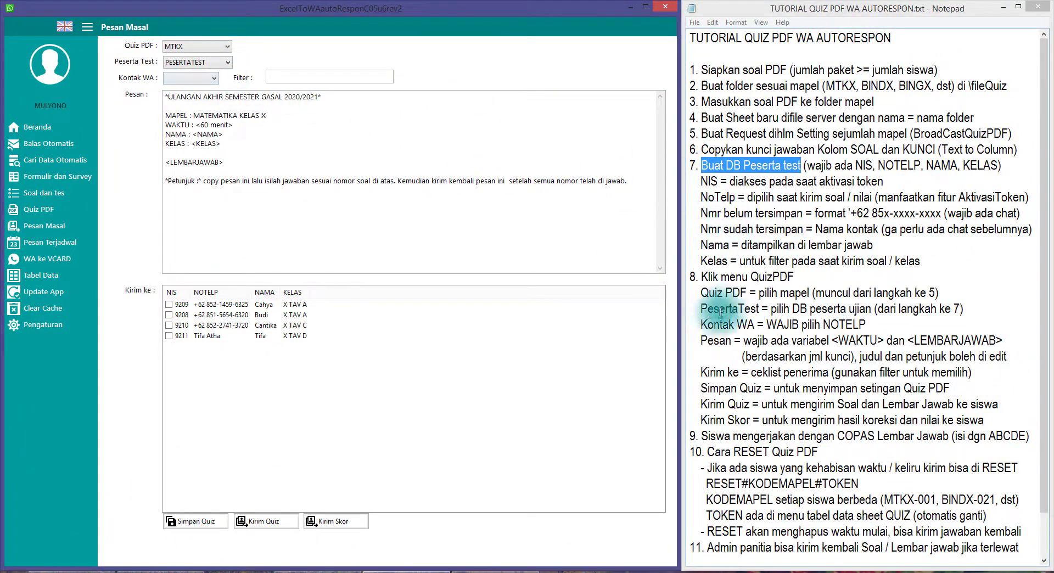
- Highlight the Kontak WA note and set Kontak WA to the NOTELP column
left_click_drag(703, 324, 740, 326)
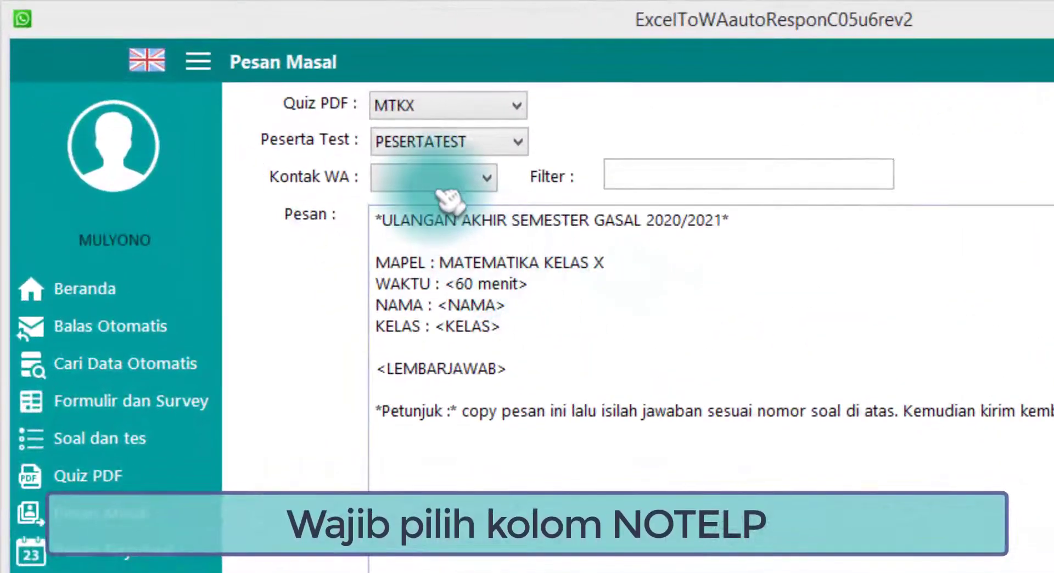
left_click(193, 80)
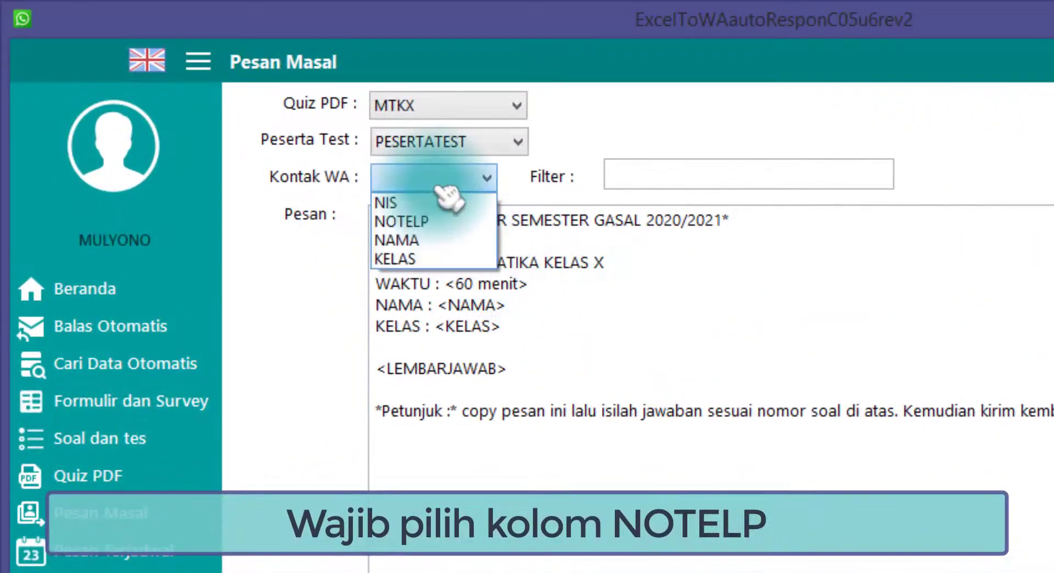
left_click(434, 223)
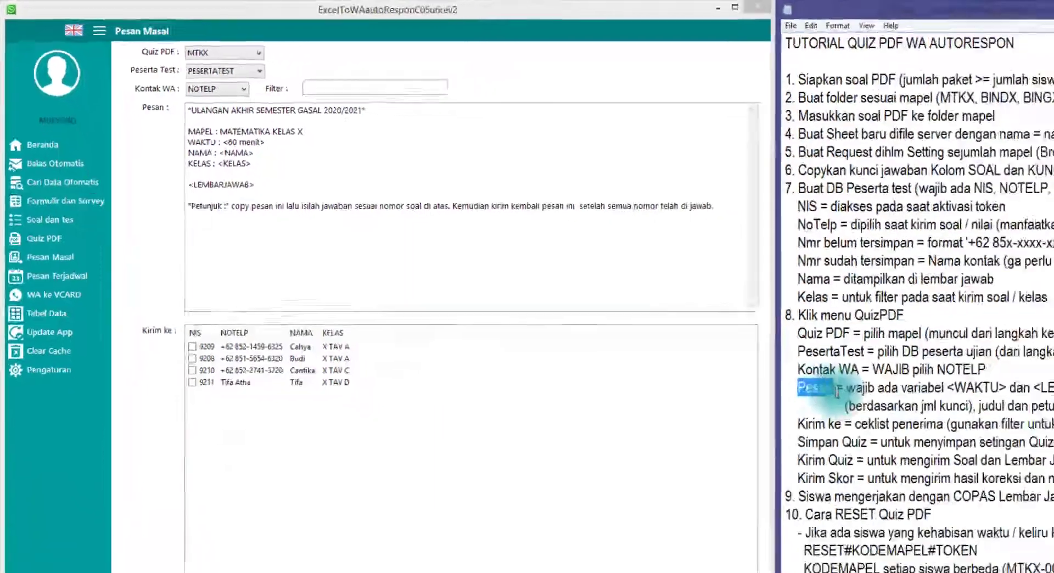
- Highlight the quiz message text and the Pesan note's mandatory variables <WAKTU> and <LEMBARJAWAB>
double_click(719, 341)
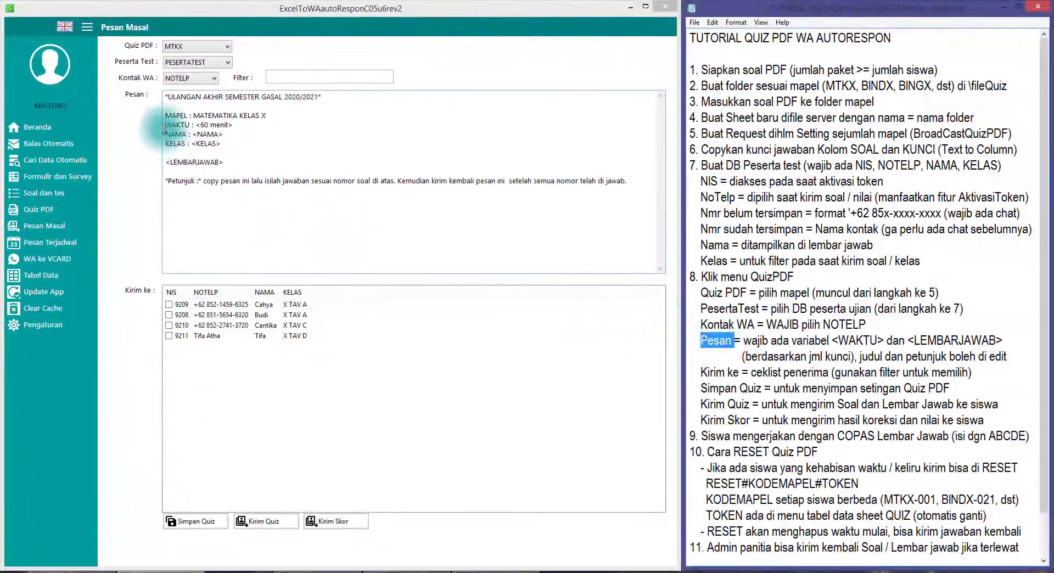
left_click_drag(443, 167, 132, 110)
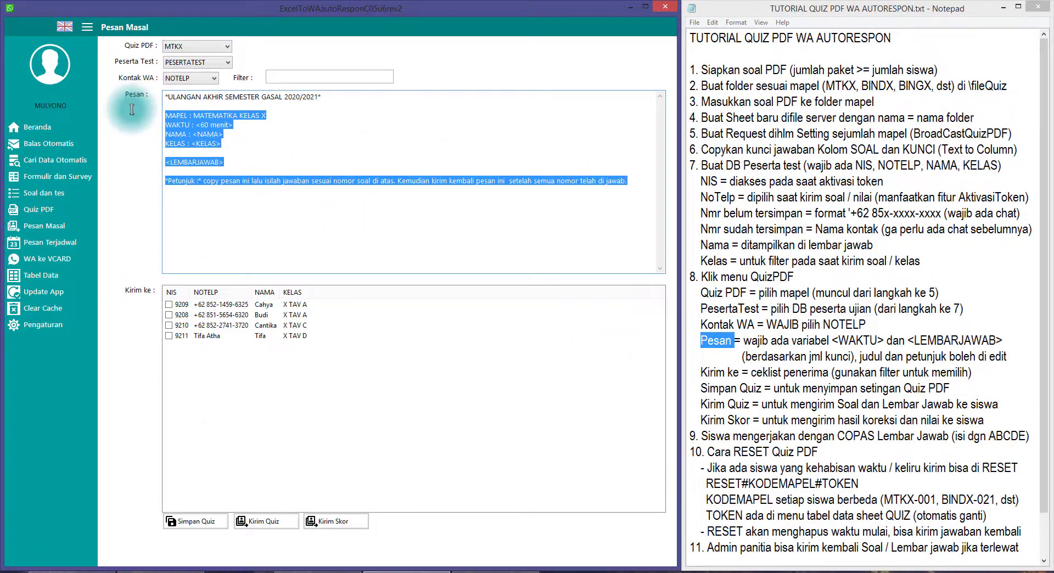
left_click(296, 152)
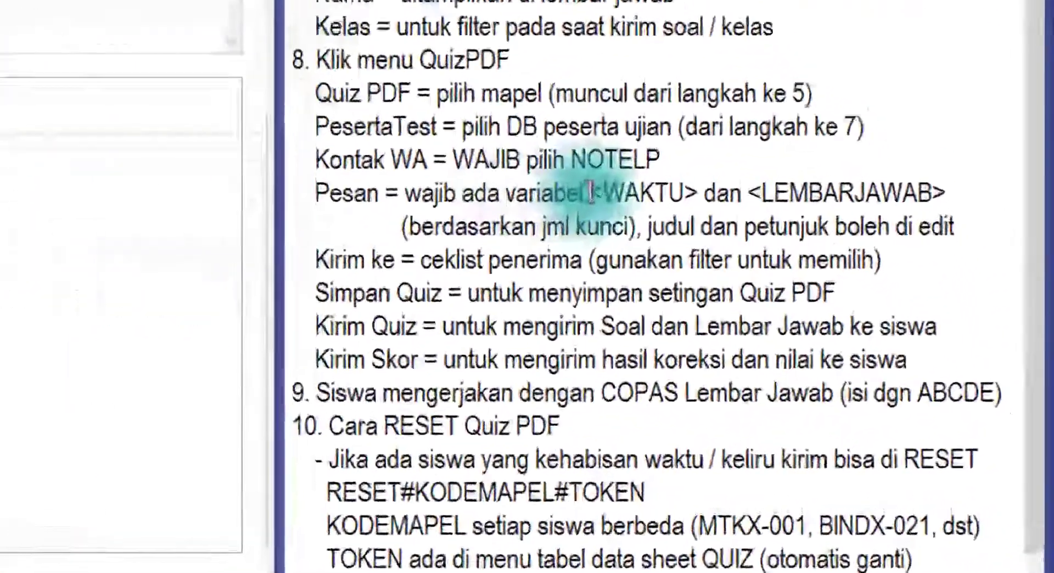
left_click_drag(833, 340, 883, 340)
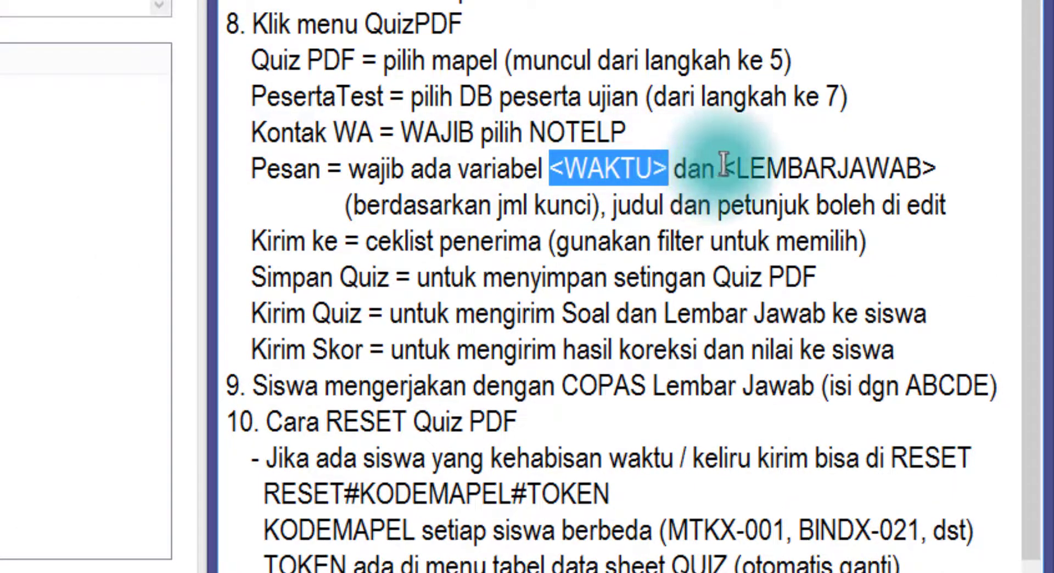
left_click_drag(723, 169, 943, 178)
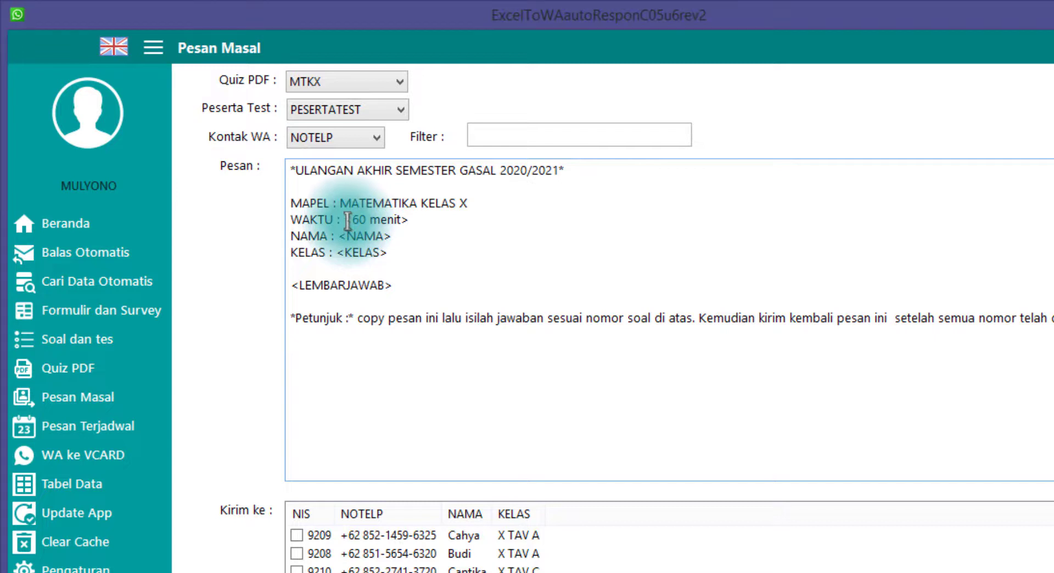
- Try other exam durations, such as 90 minutes, in the WAKTU line of the quiz message
left_click_drag(345, 221, 405, 221)
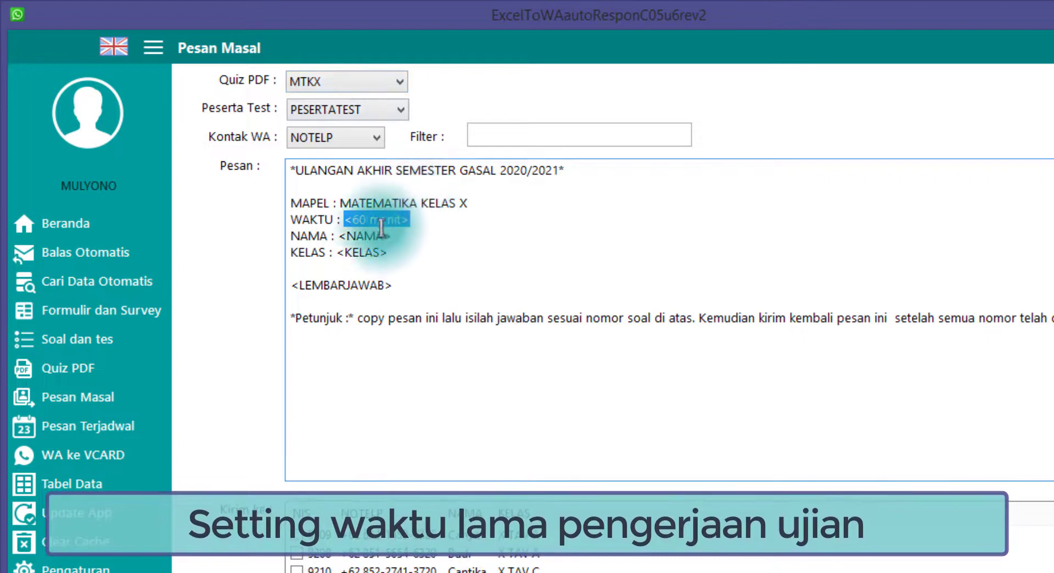
left_click(354, 221)
key("Delete")
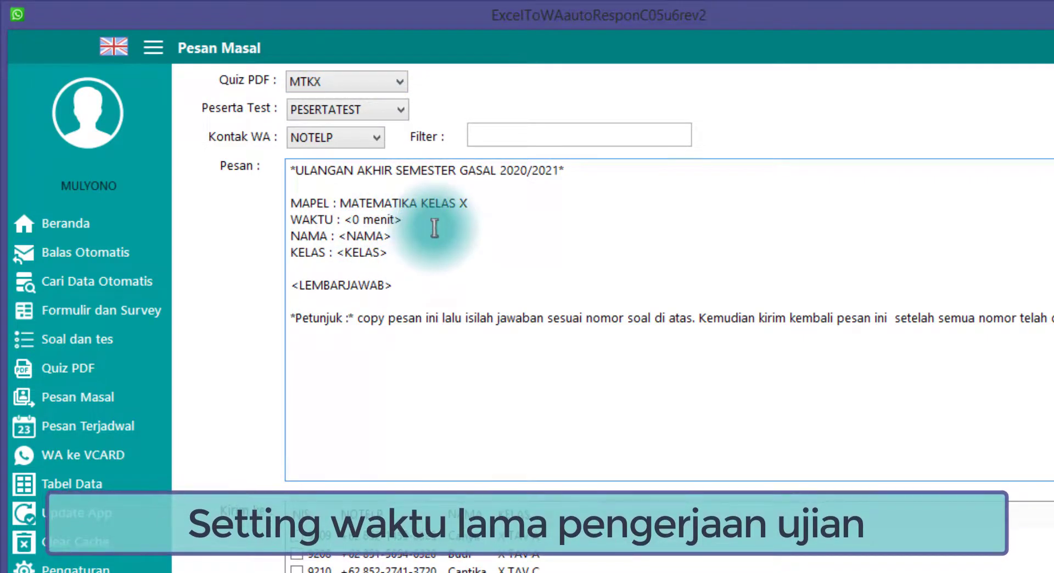
type("9")
key("BackSpace")
type("10")
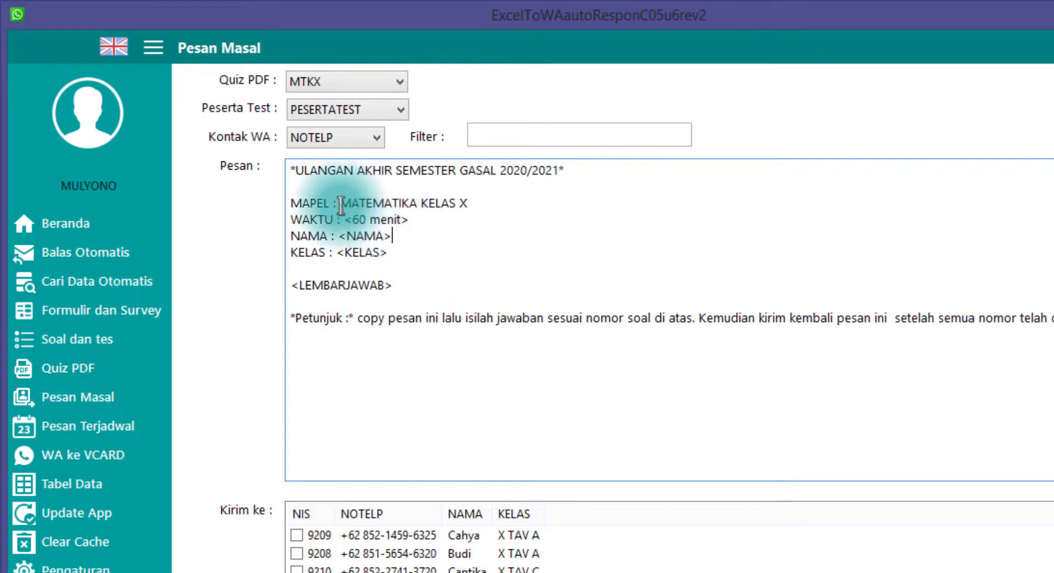
- Highlight the editable subject and exam title in the message, along with its NAMA and KELAS variable lines
double_click(379, 204)
left_click(465, 205)
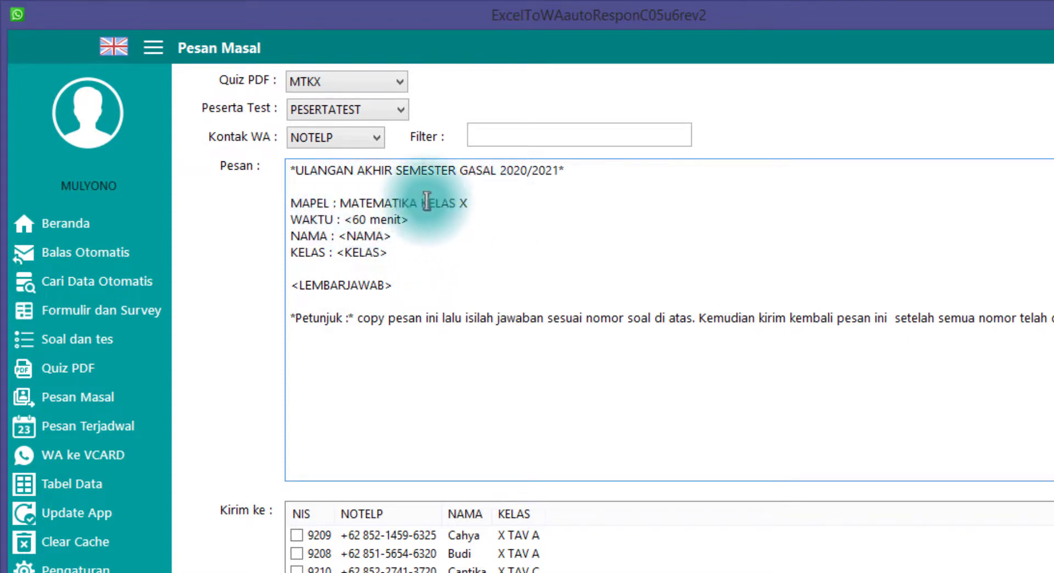
double_click(354, 199)
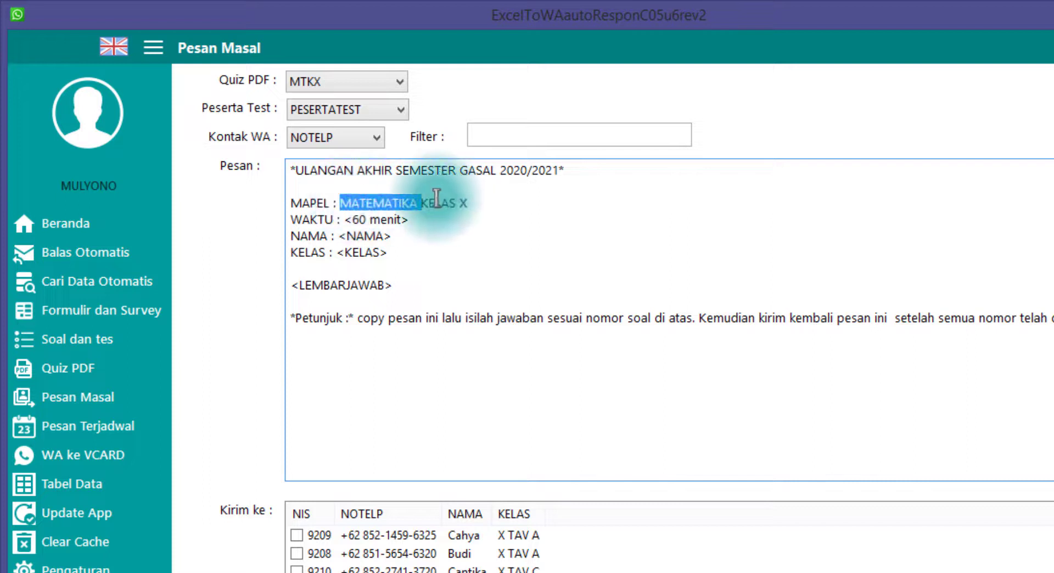
left_click_drag(295, 171, 520, 178)
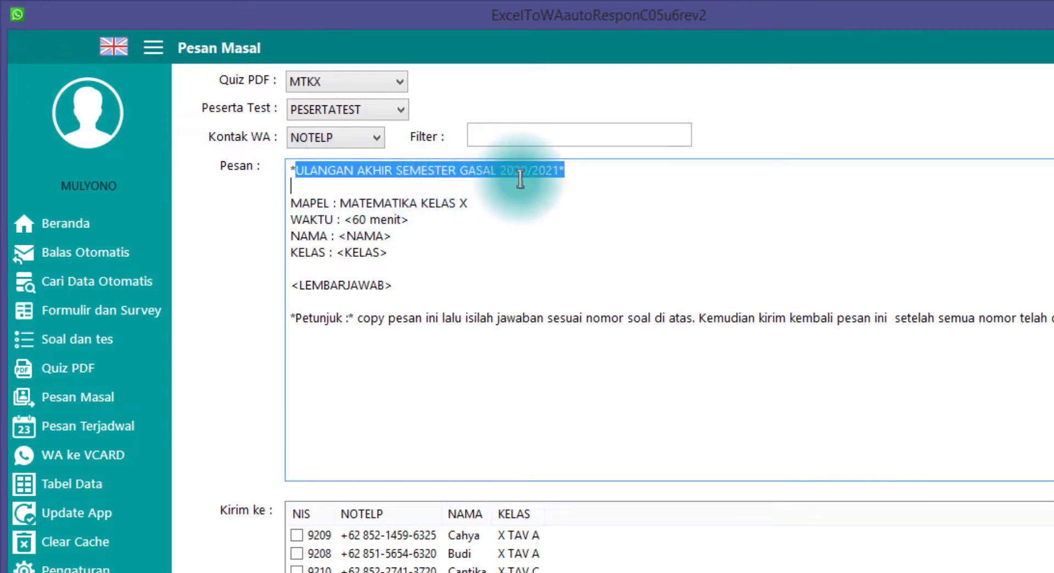
left_click(571, 171)
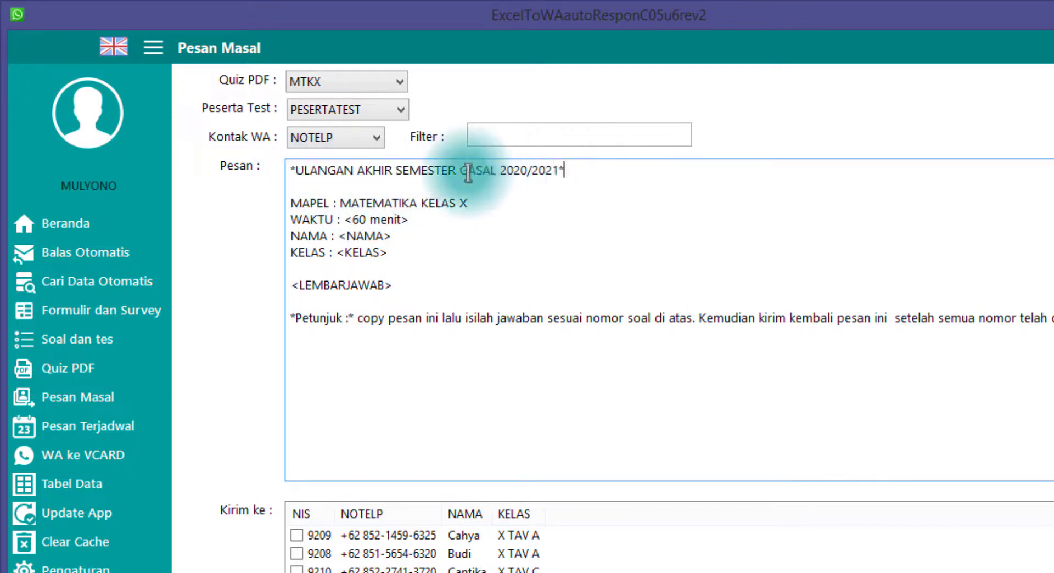
left_click_drag(291, 236, 405, 252)
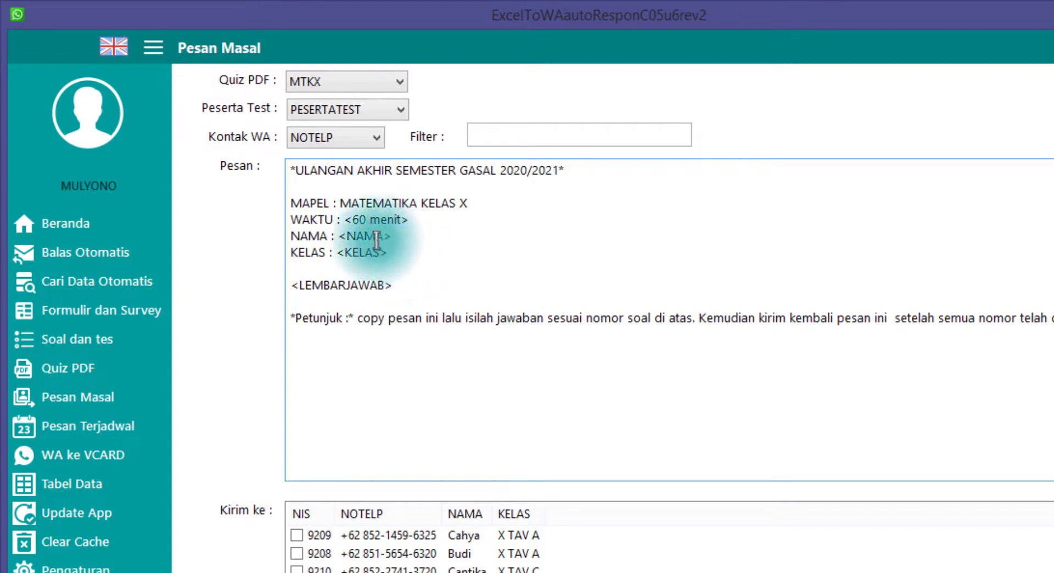
double_click(360, 237)
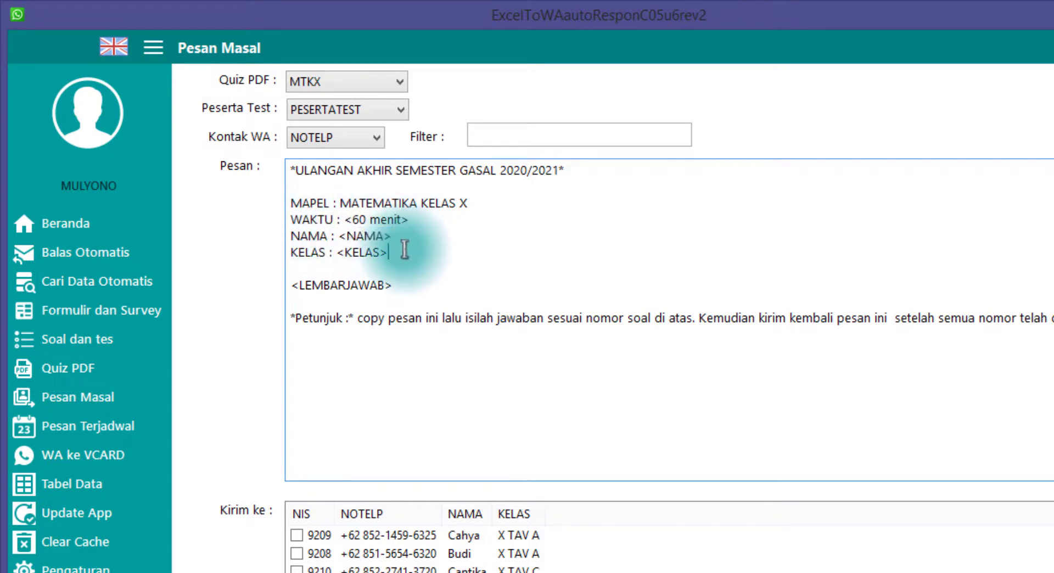
- Highlight the KELAS line and the <LEMBARJAWAB> variable in the quiz message
left_click_drag(405, 255, 284, 256)
left_click(416, 257)
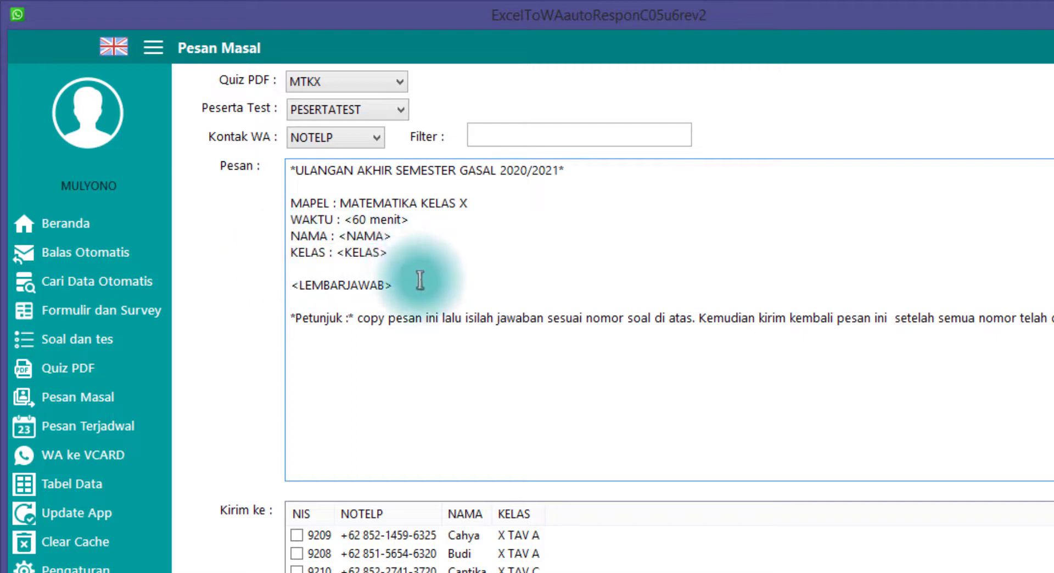
left_click_drag(393, 286, 278, 286)
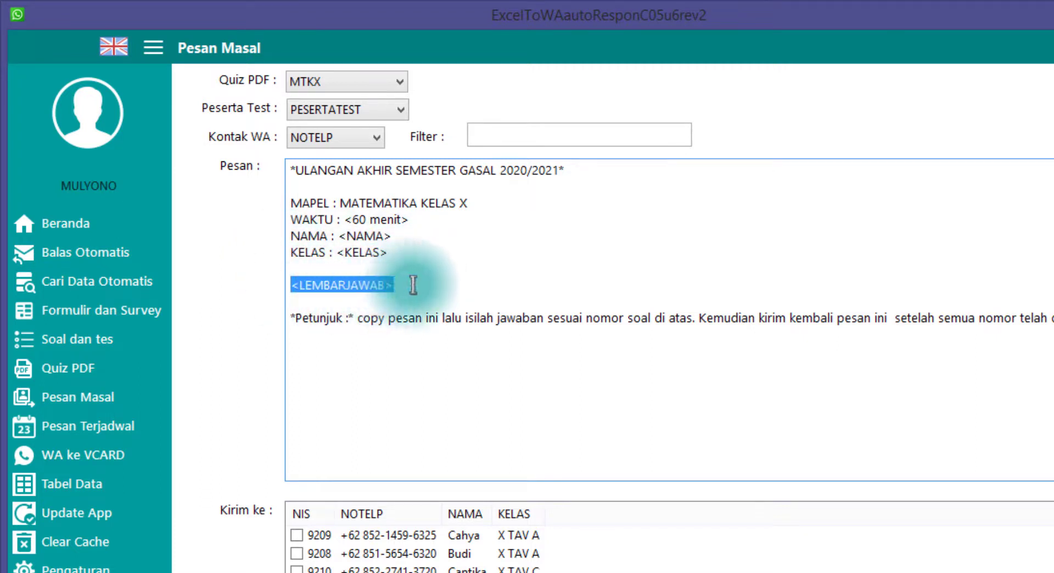
key("Up")
left_click_drag(422, 286, 282, 285)
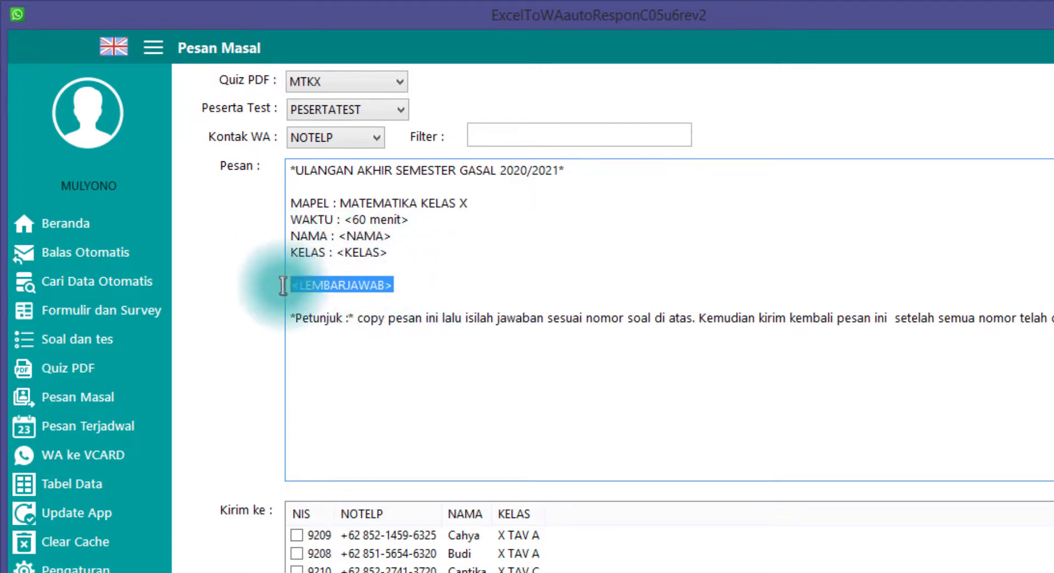
left_click(430, 284)
left_click_drag(443, 284, 282, 285)
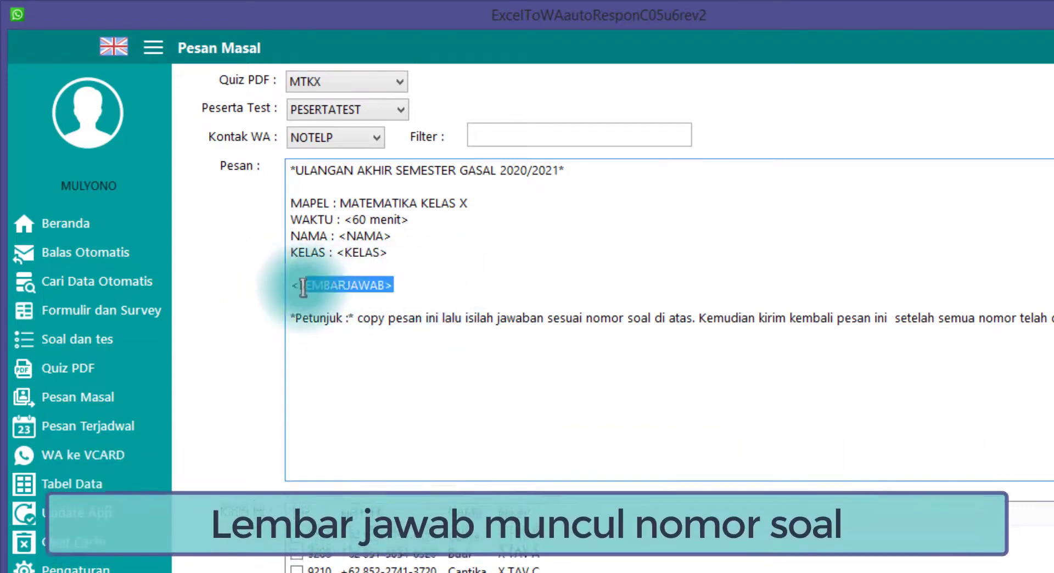
left_click(437, 288)
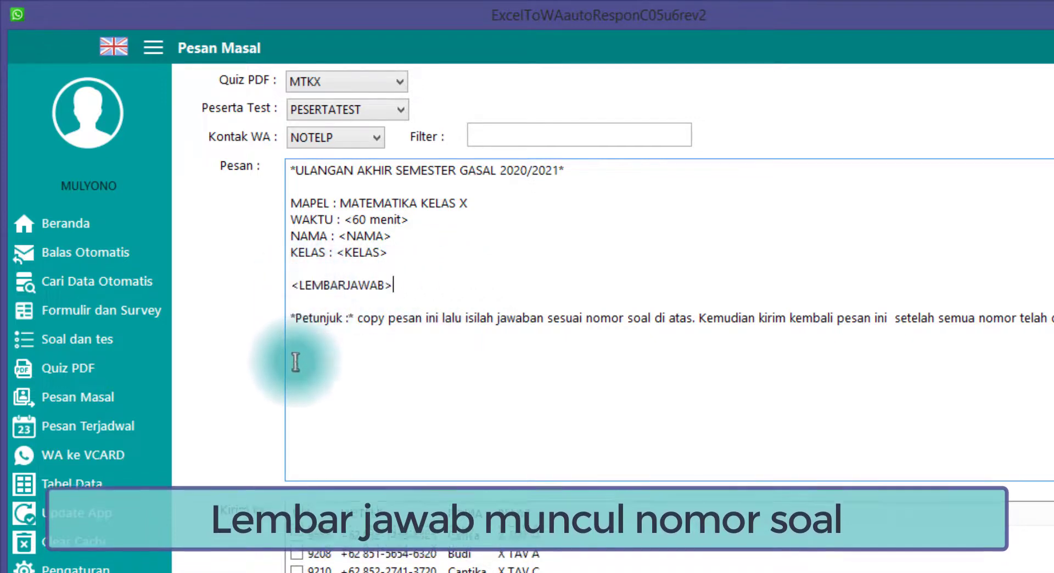
- Highlight the <LEMBARJAWAB> variable again, along with the Petunjuk instructions at the end of the message
double_click(368, 285)
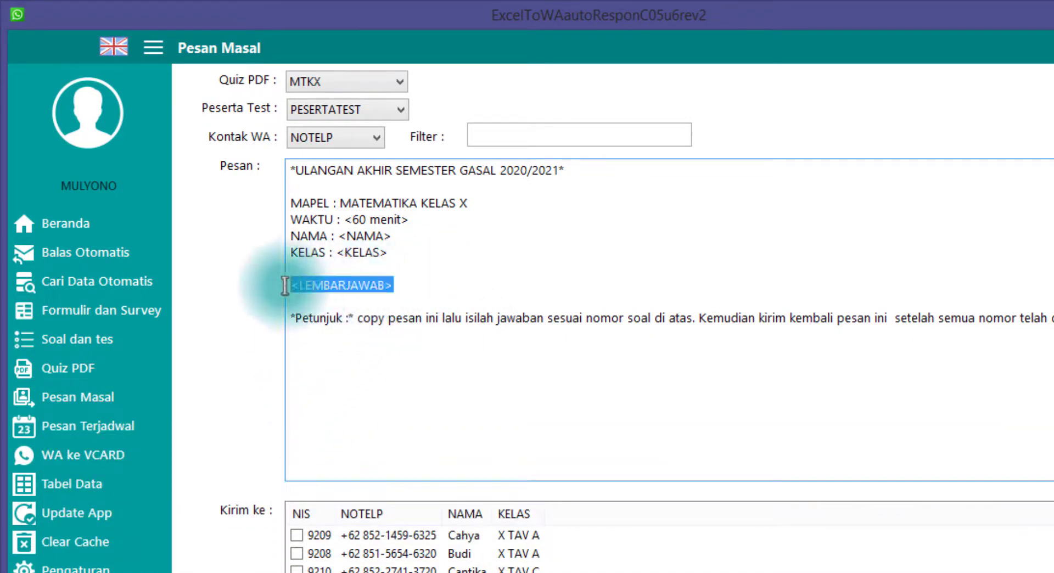
left_click(306, 285)
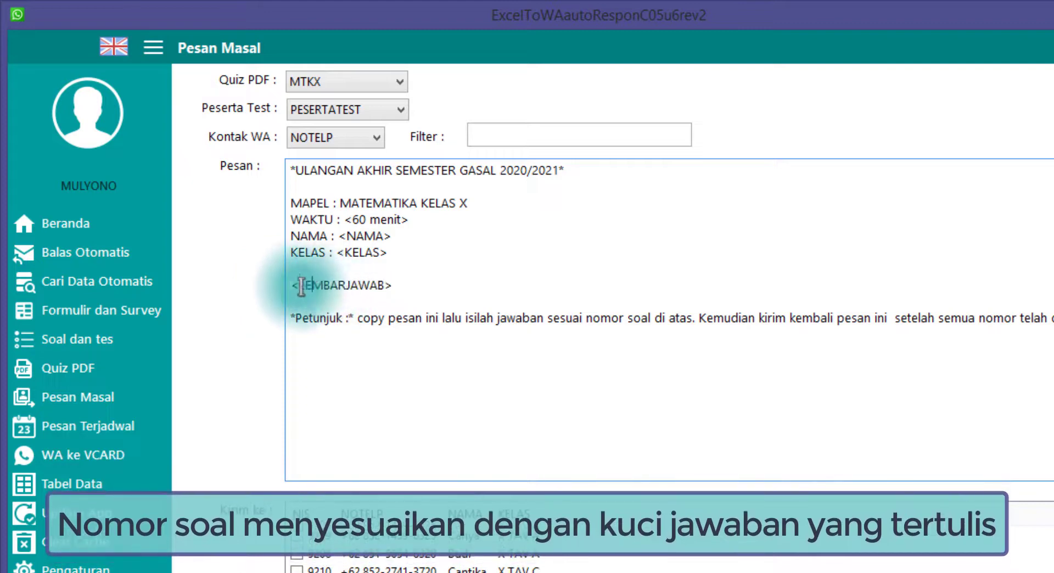
left_click_drag(292, 285, 396, 291)
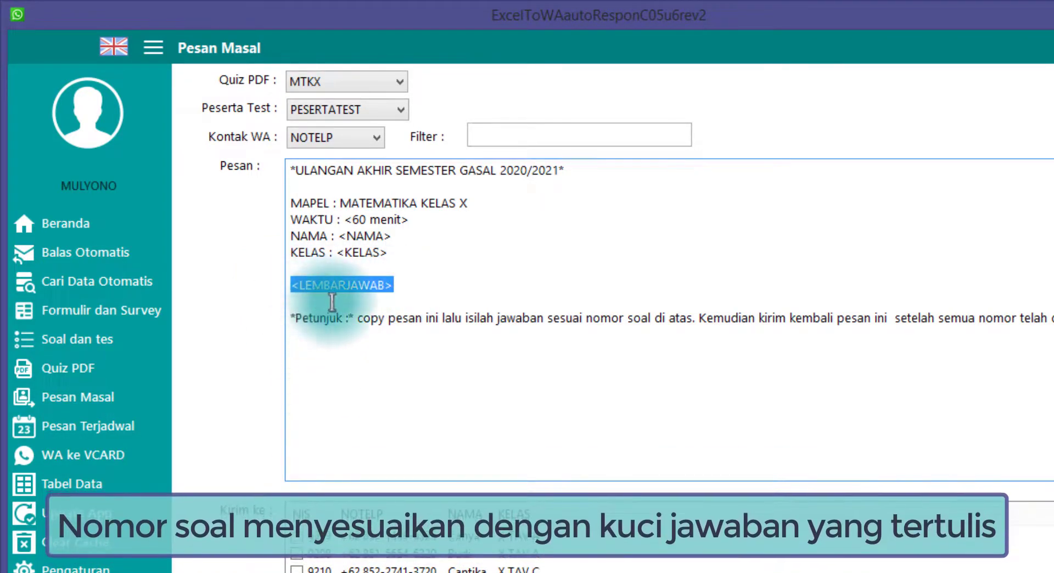
left_click_drag(349, 324, 949, 328)
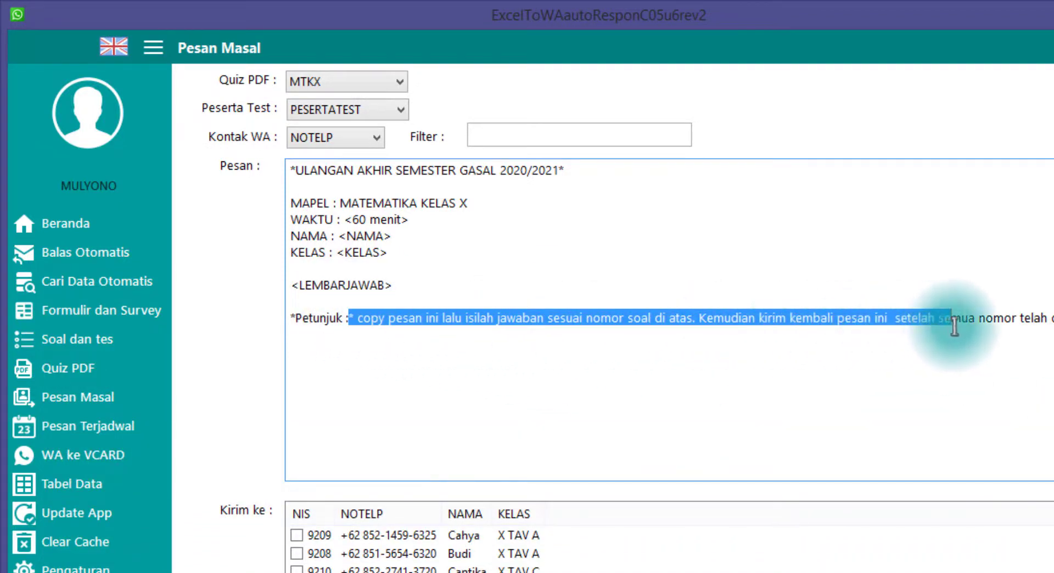
left_click_drag(1053, 317, 357, 320)
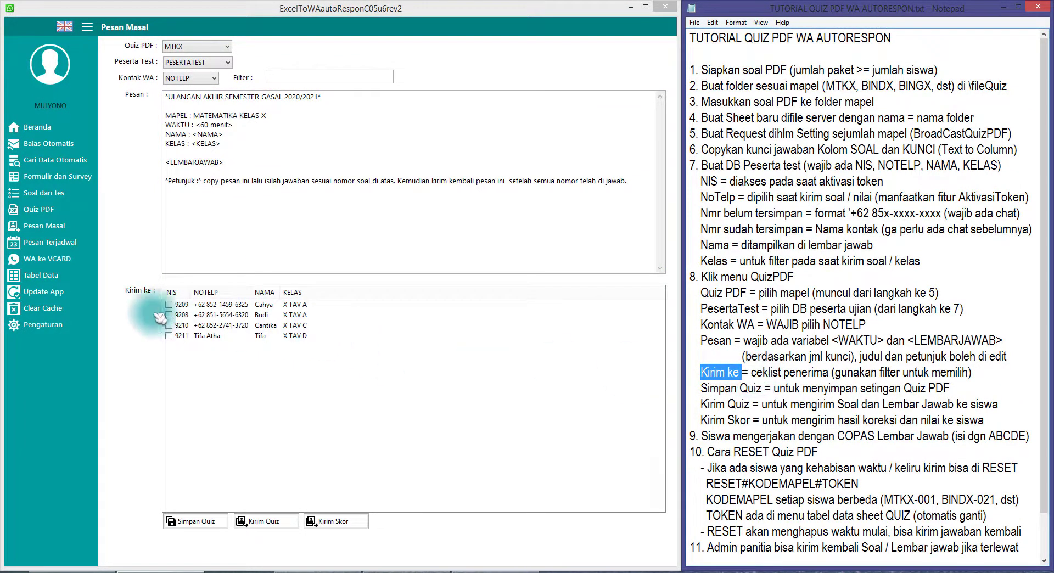
- Try selecting recipients by class with the filter X TAV A, and toggle the selection of the whole recipient list
left_click(208, 62)
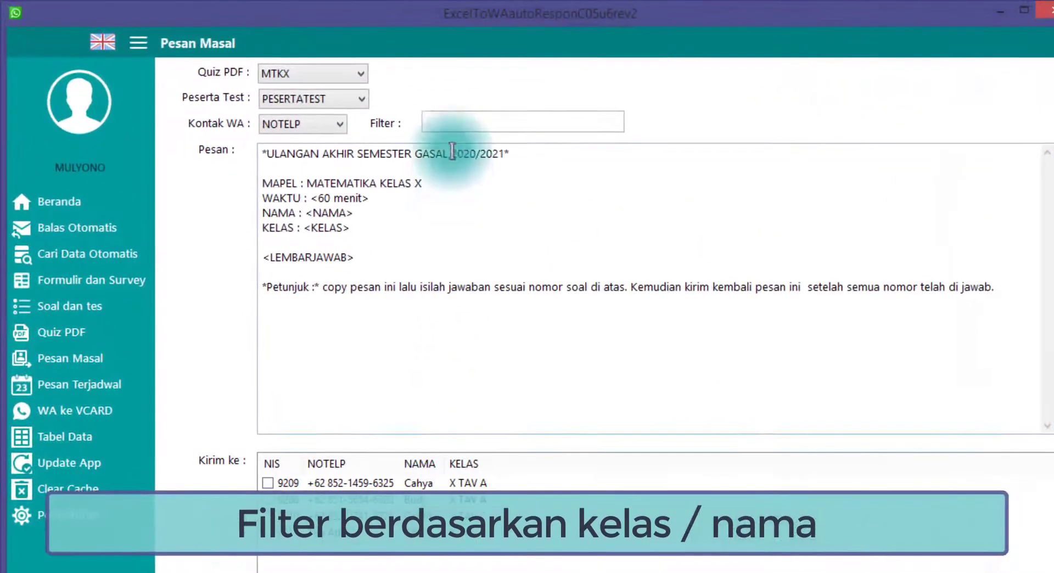
left_click(431, 125)
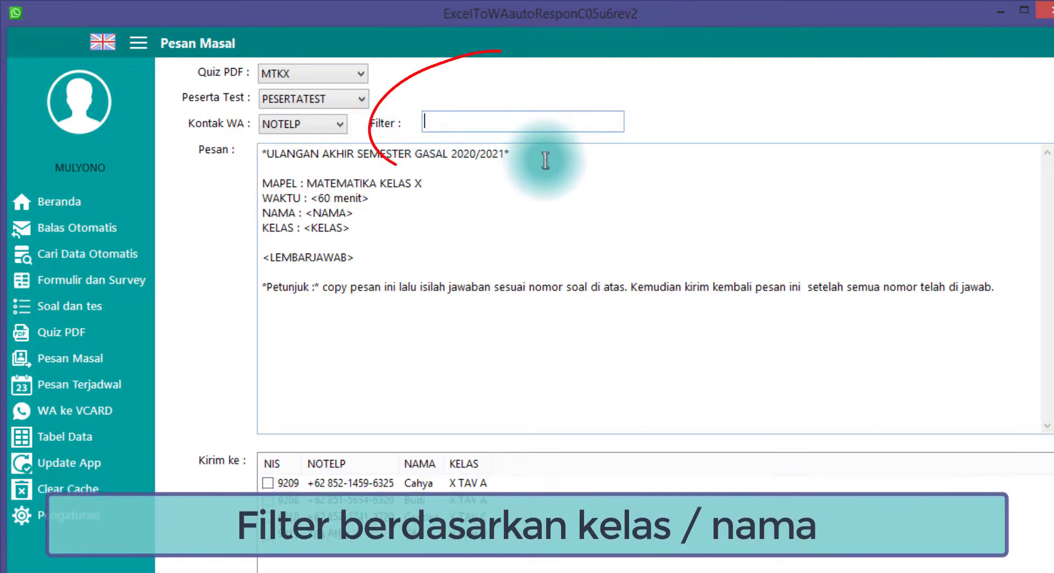
type("X TAV A")
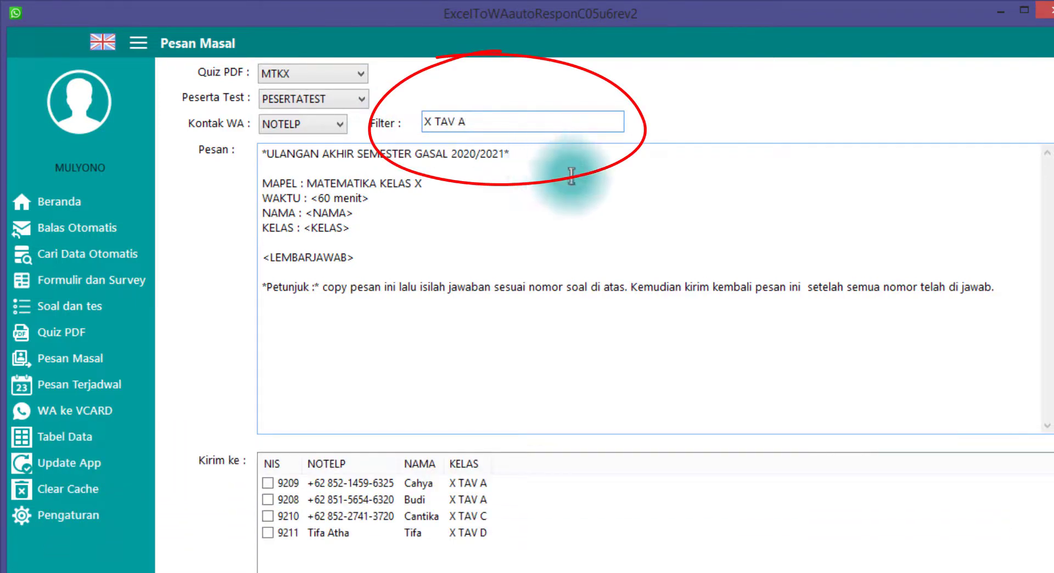
left_click_drag(499, 122, 417, 118)
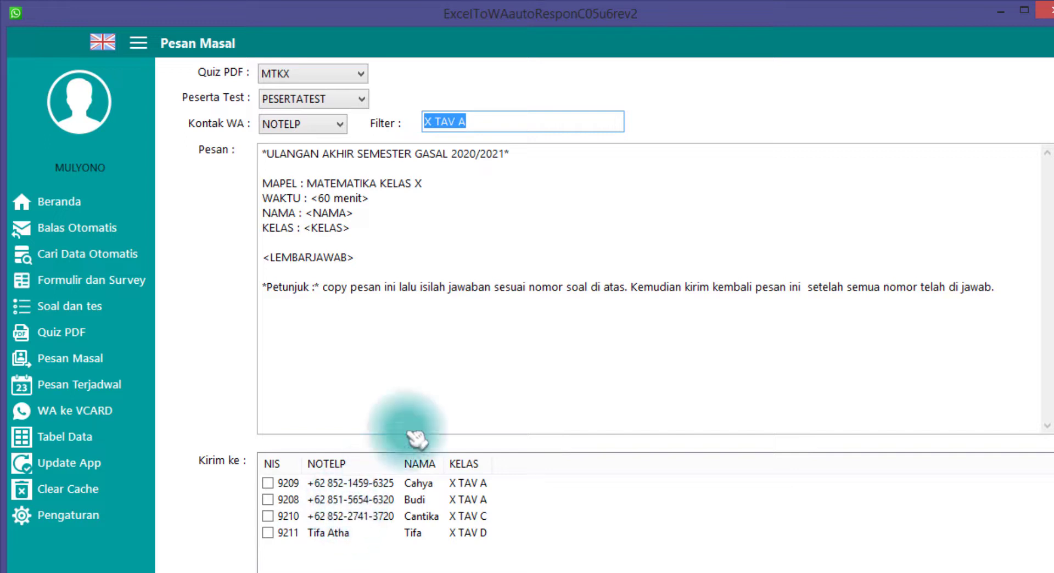
left_click(478, 119)
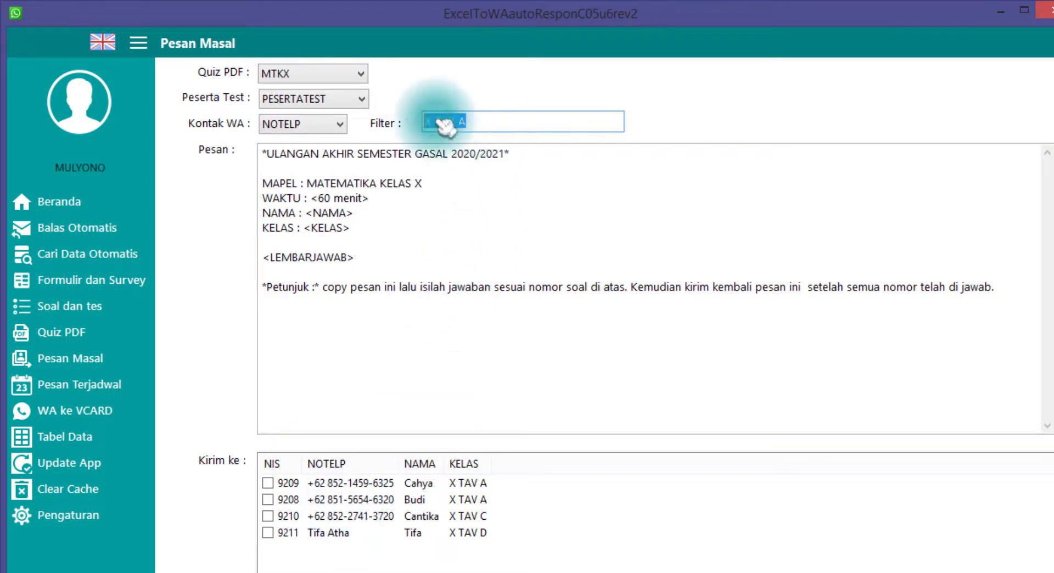
key("Return")
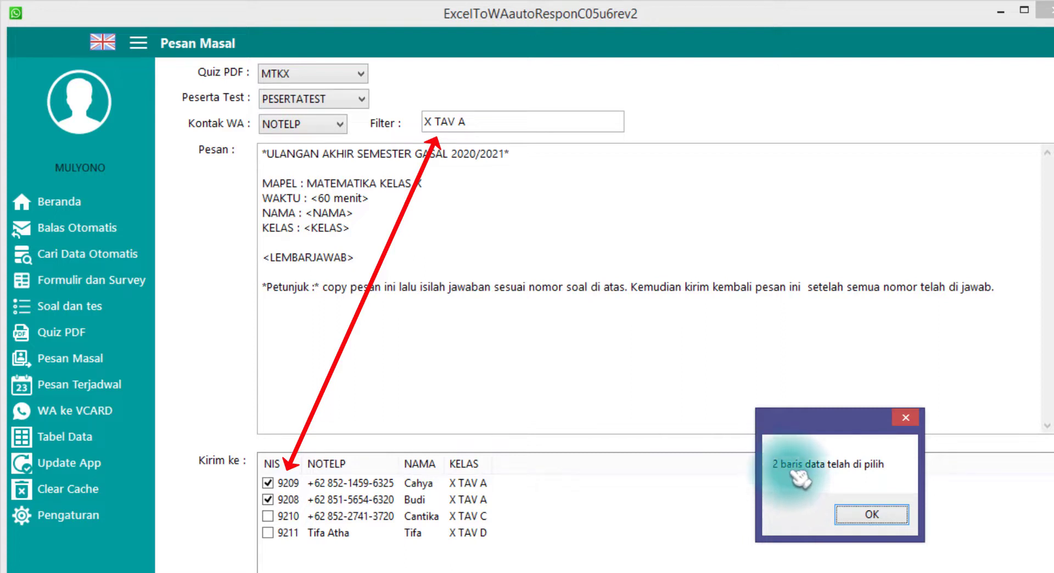
left_click(848, 516)
left_click(476, 484)
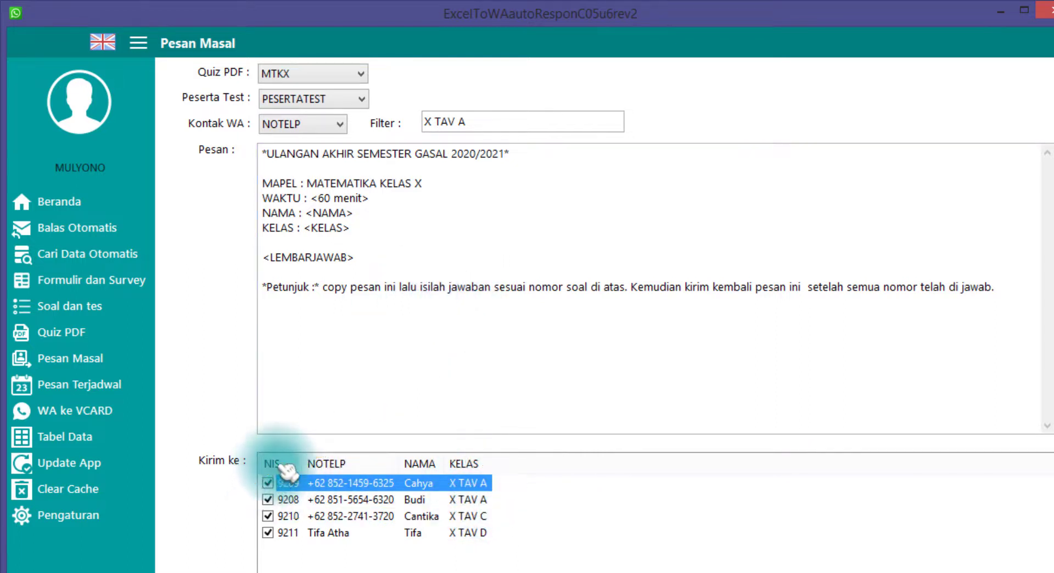
- Replace the class filter with a student's first name to select only that recipient
left_click_drag(470, 117, 383, 110)
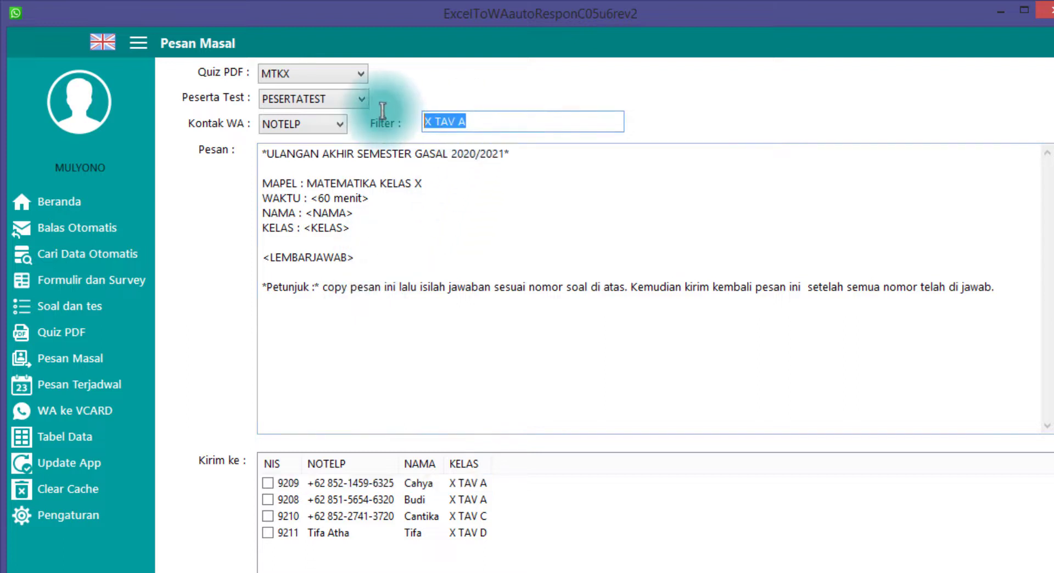
left_click(465, 115)
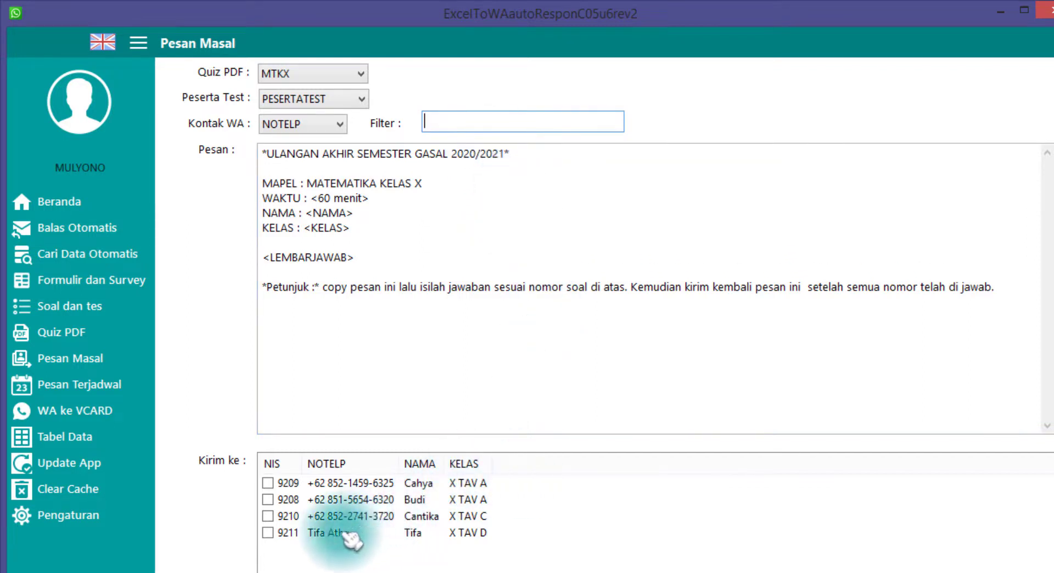
left_click(329, 536)
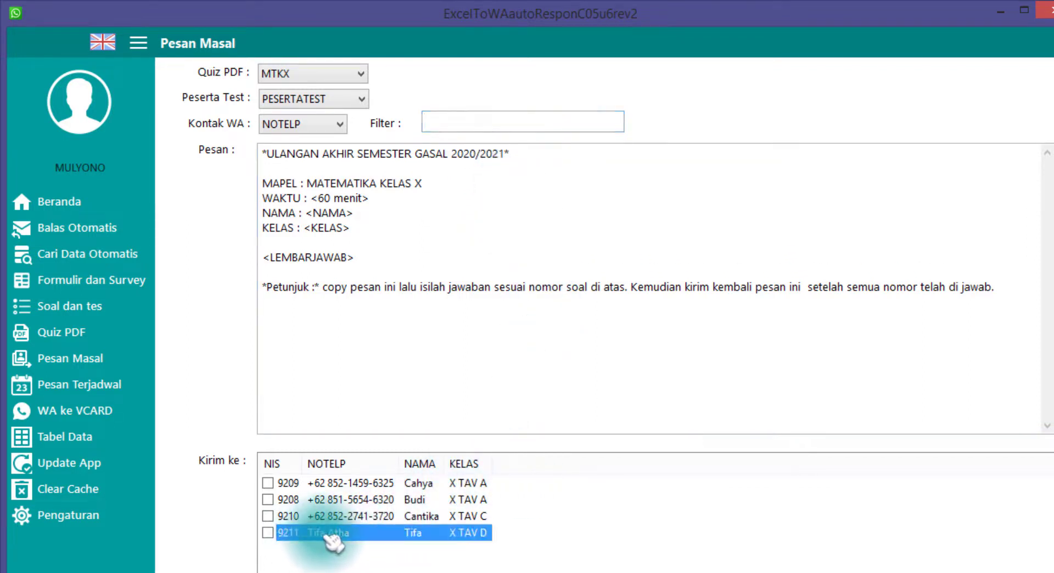
left_click(437, 122)
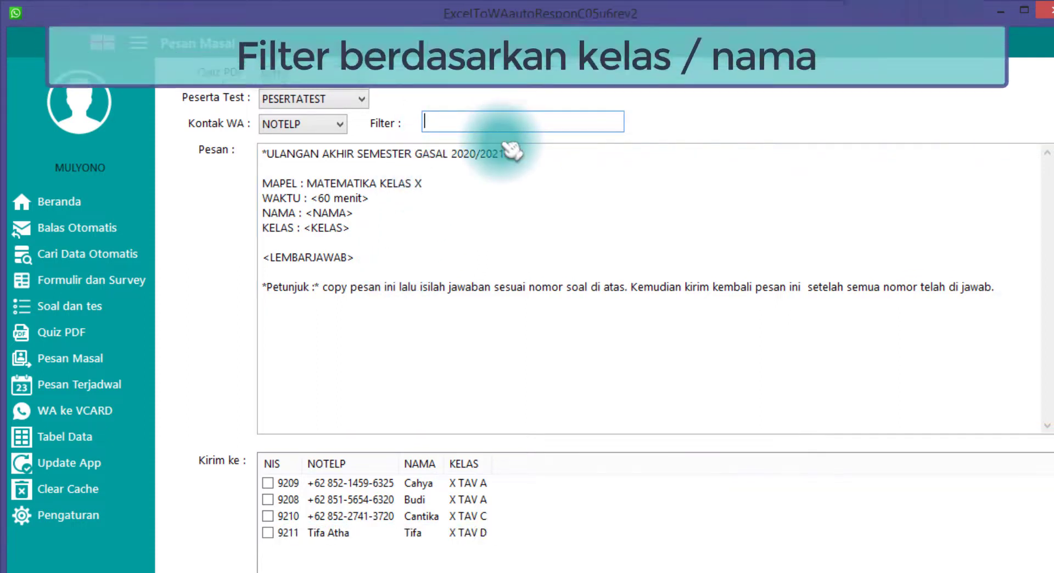
type("Tifa")
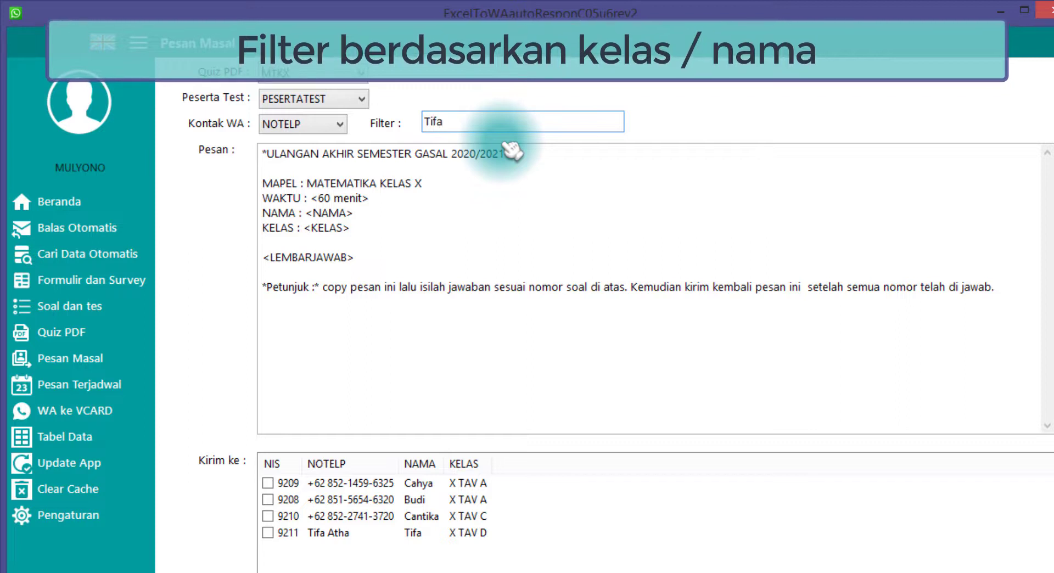
key("Return")
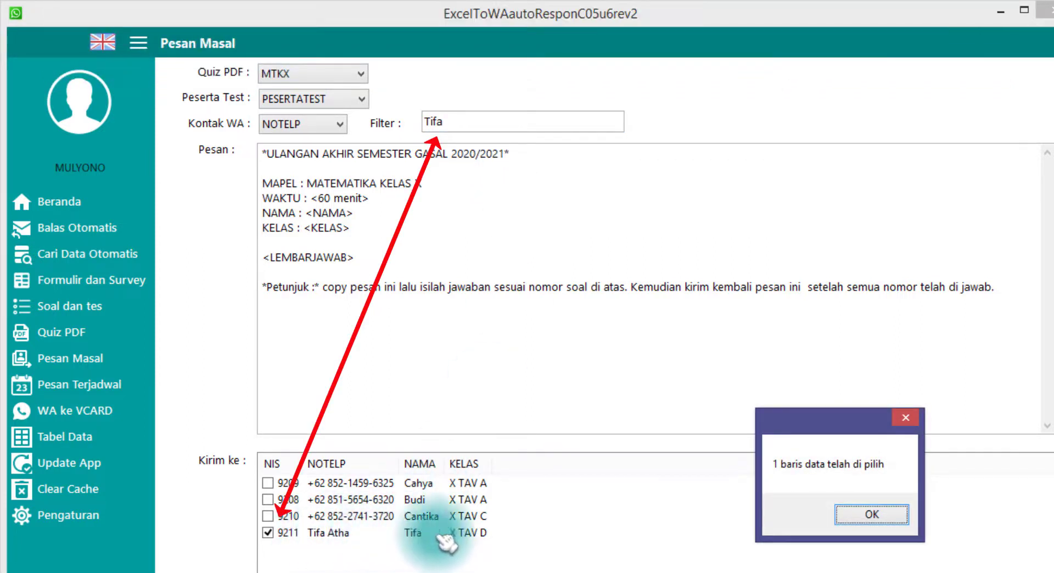
left_click(872, 515)
- Deselect the filtered student, clear the Filter text and select all recipients in the Kirim ke list
left_click(267, 533)
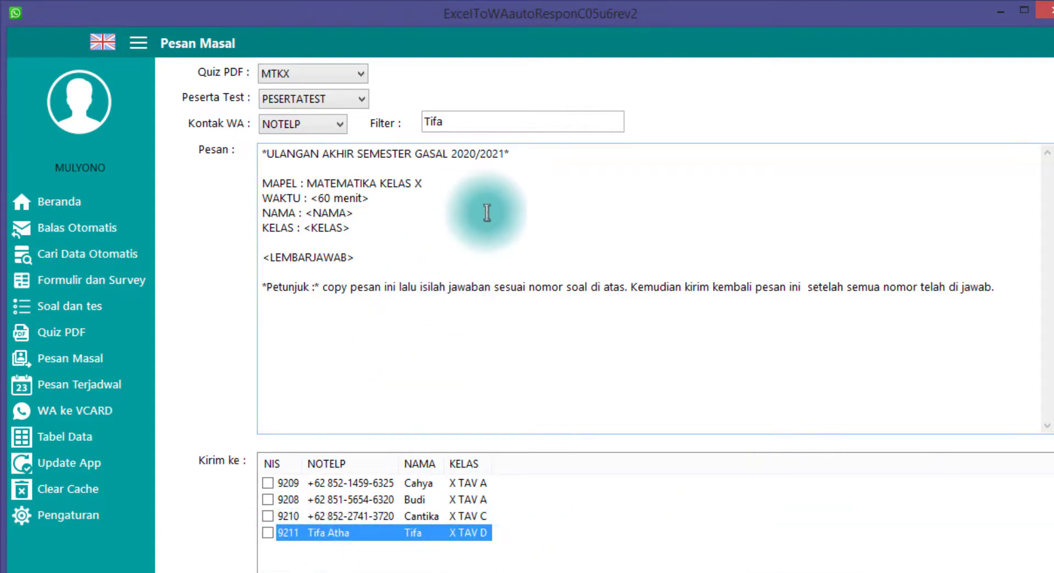
left_click_drag(470, 121, 377, 118)
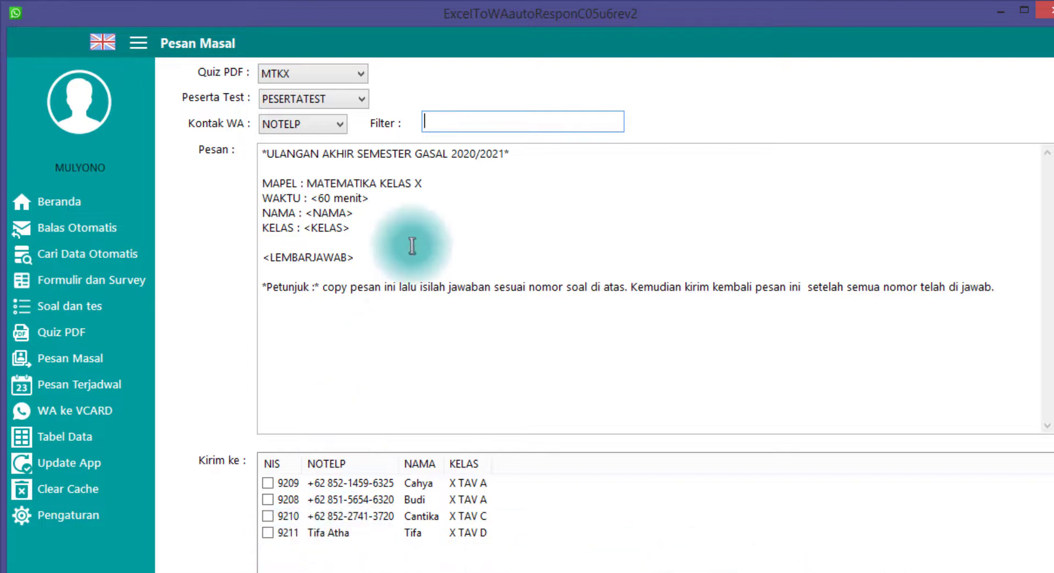
left_click(288, 469)
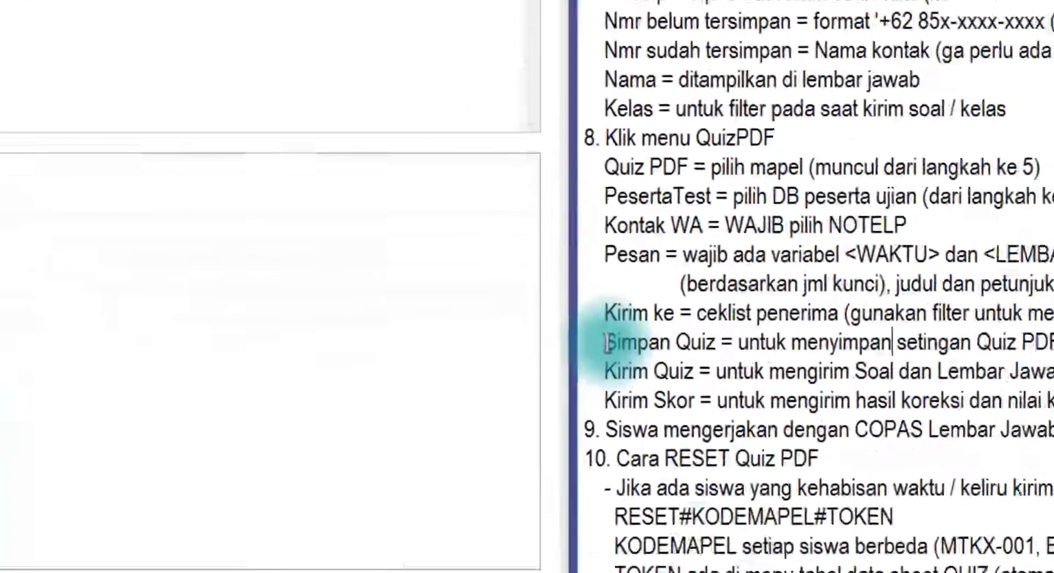
- Highlight the Simpan Quiz note and the message heading lines, and save the MTKX quiz settings
left_click_drag(731, 404, 819, 404)
mouse_move(470, 215)
left_mouse_down()
mouse_move(483, 214)
mouse_move(366, 213)
mouse_move(481, 215)
left_mouse_up()
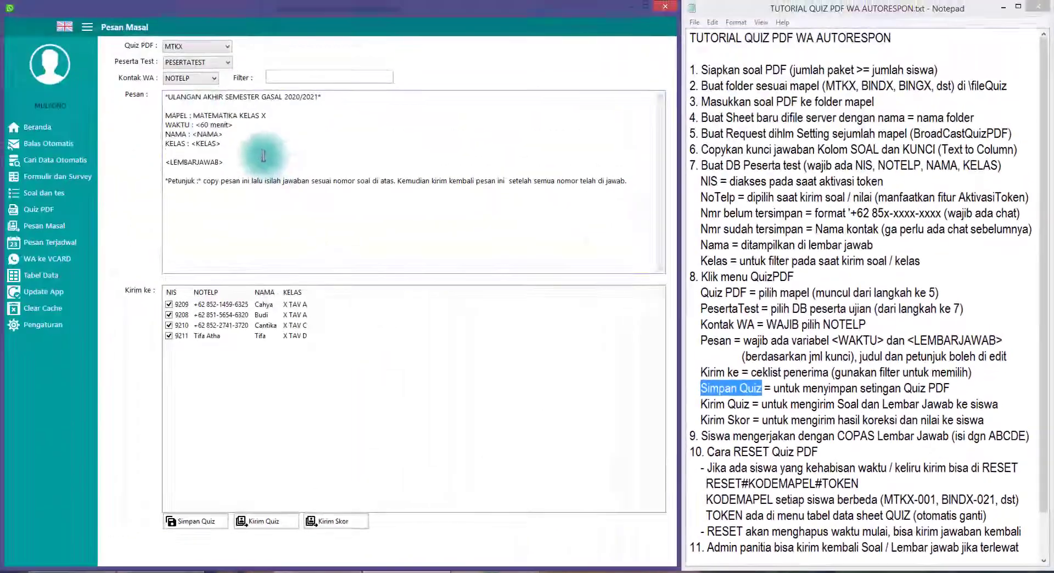
left_click_drag(264, 156, 192, 98)
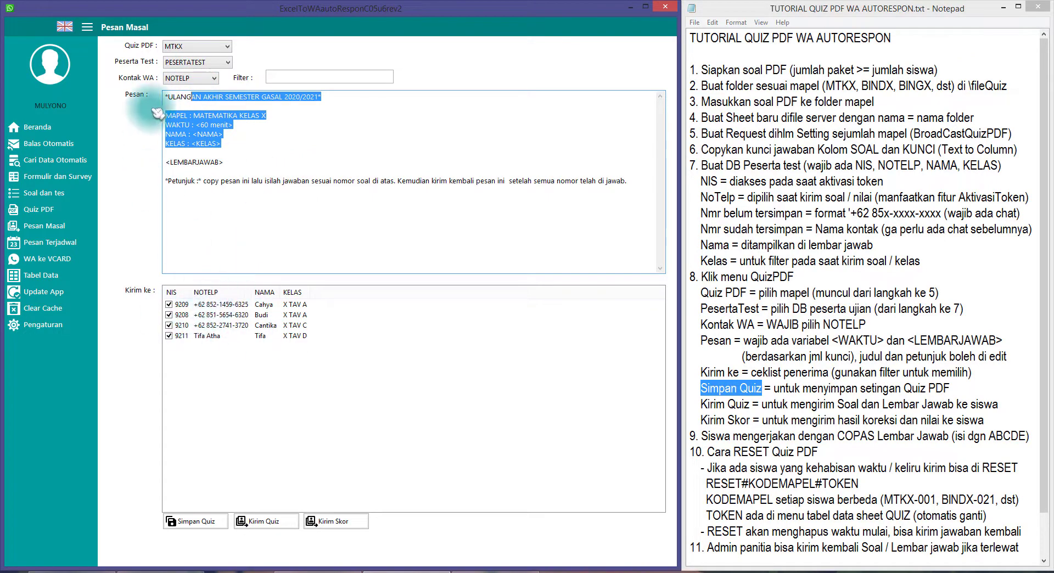
left_click(205, 526)
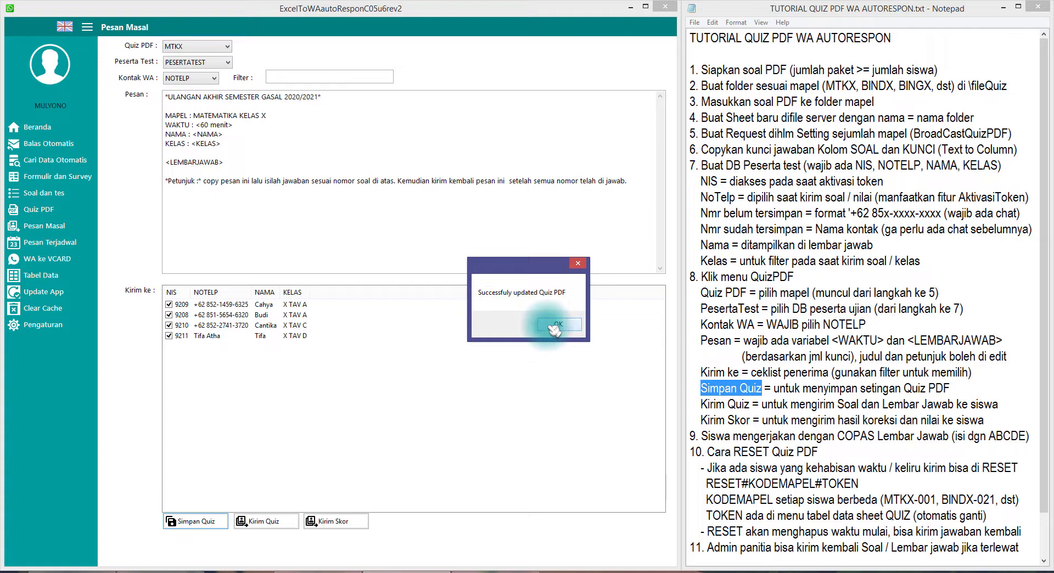
left_click(555, 328)
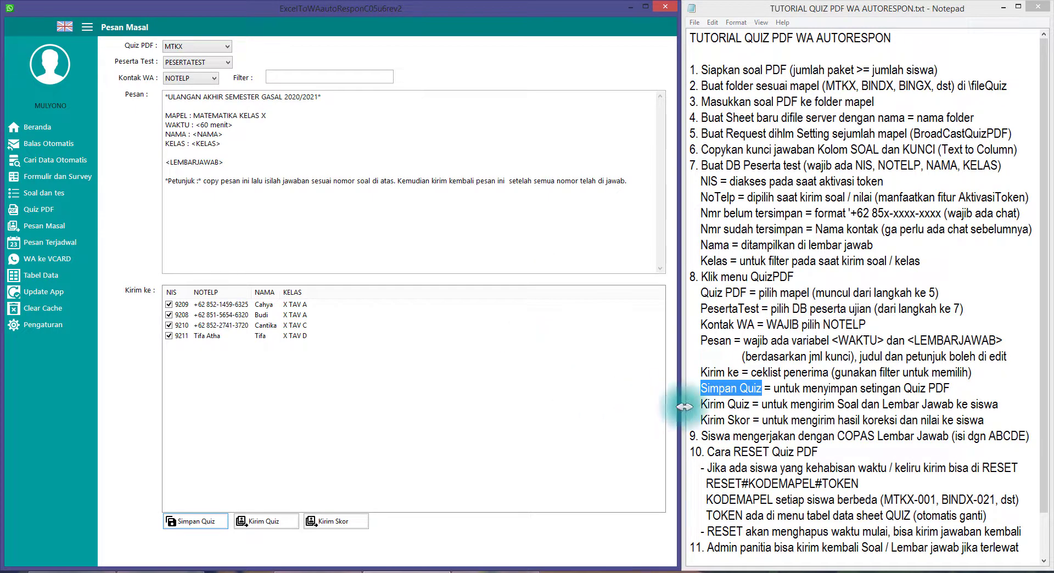
- Highlight the Kirim Quiz and Kirim Skor notes with their descriptions in the tutorial text
left_click_drag(701, 403, 742, 405)
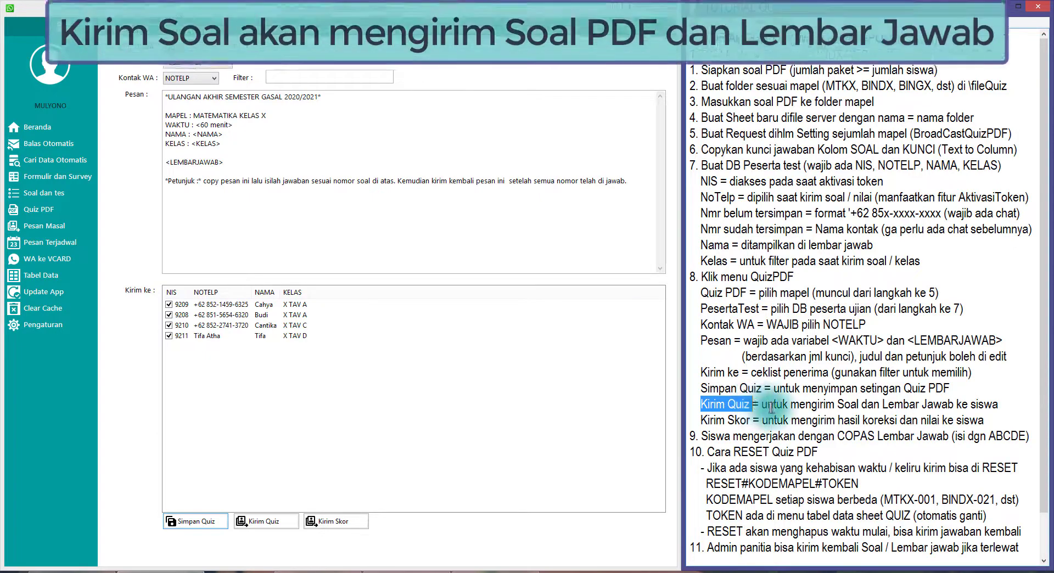
left_click_drag(762, 405, 861, 404)
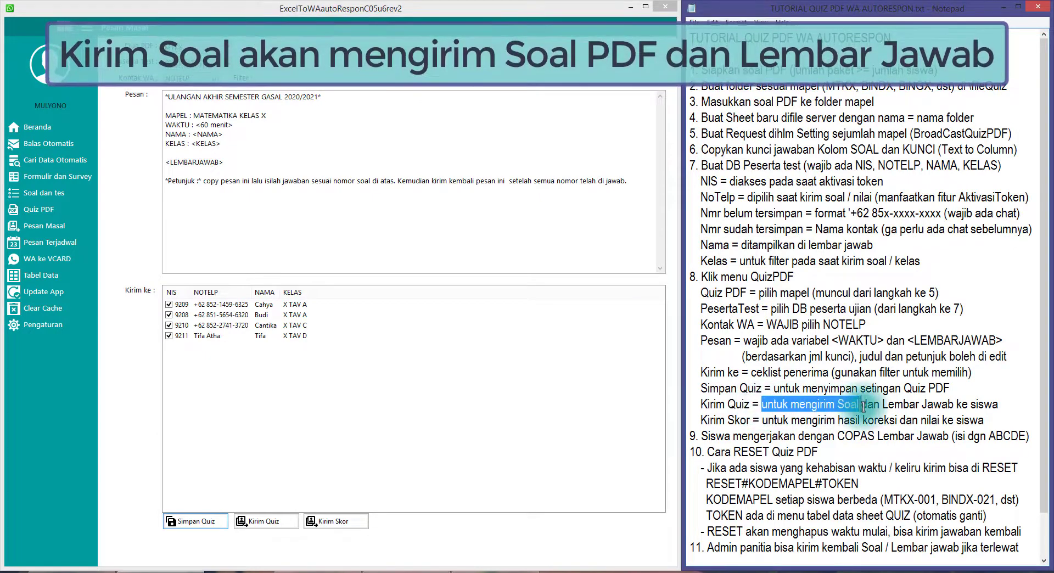
left_click_drag(1010, 405, 762, 405)
key("Right")
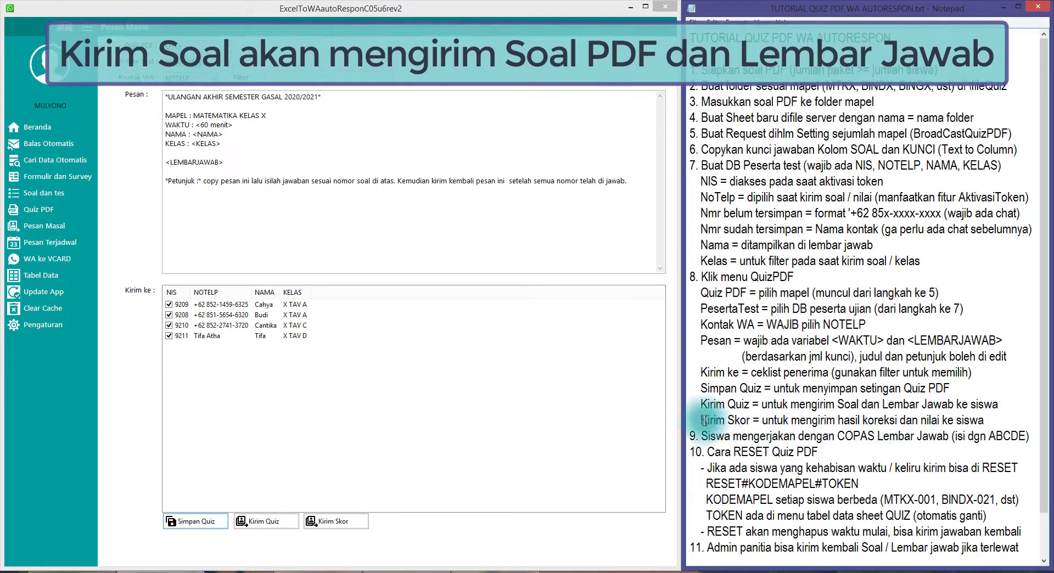
left_click_drag(702, 421, 754, 421)
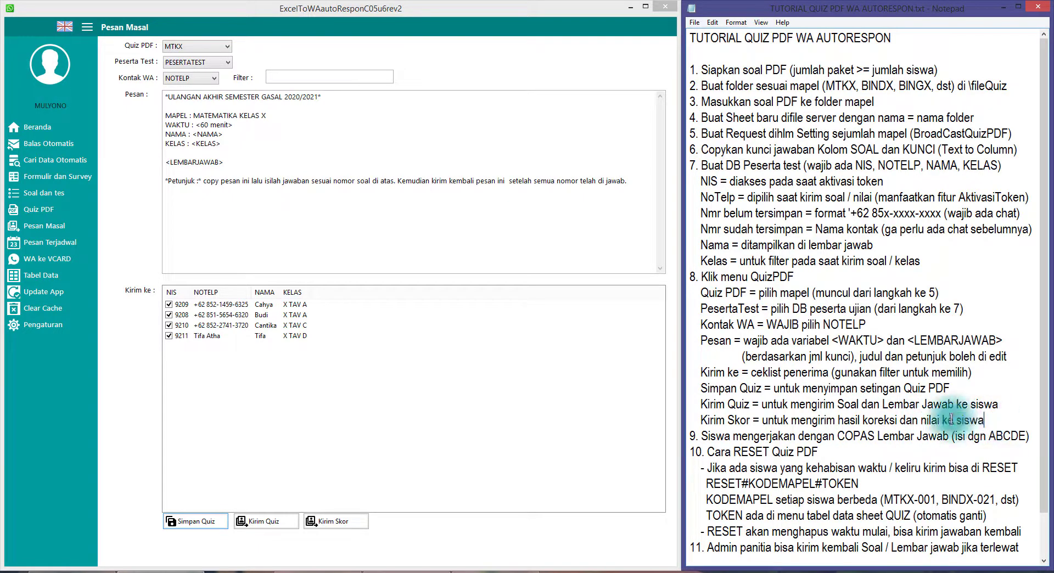
left_click_drag(951, 420, 714, 419)
left_click_drag(714, 419, 693, 419)
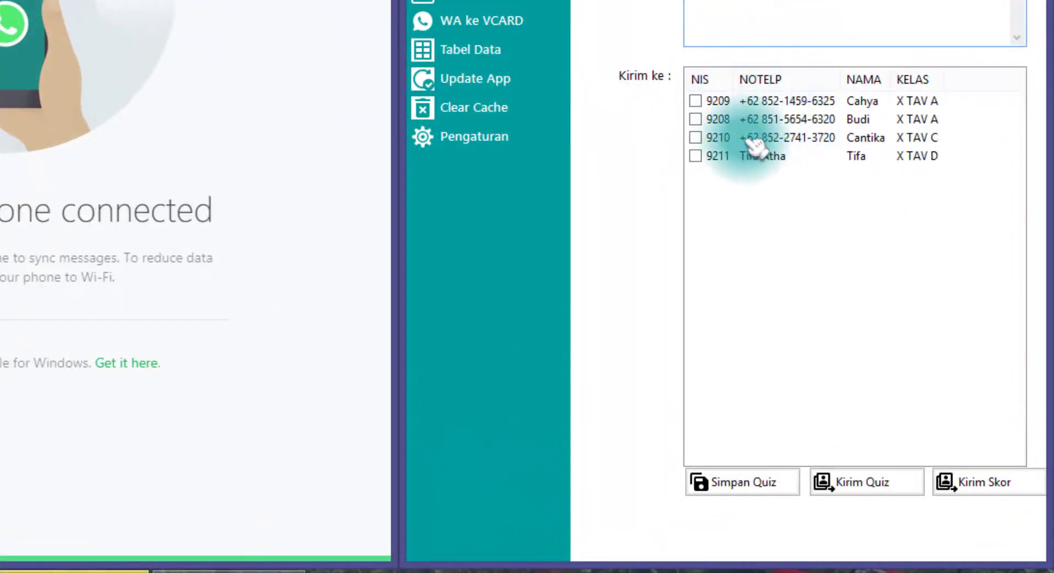
- Select all recipients in the Kirim ke list and send them the MTKX quiz, confirming the send
left_click(709, 82)
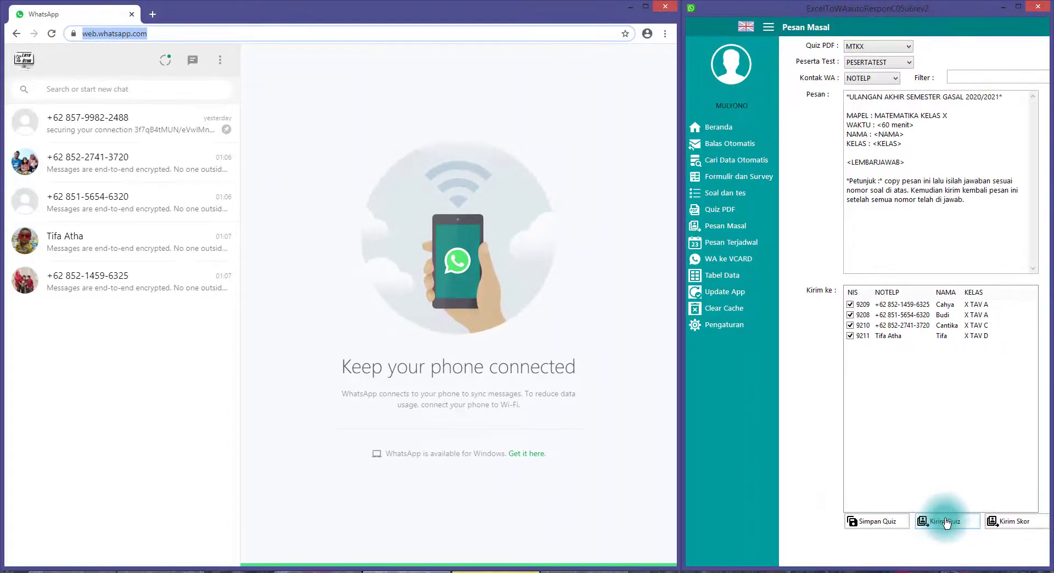
left_click(945, 522)
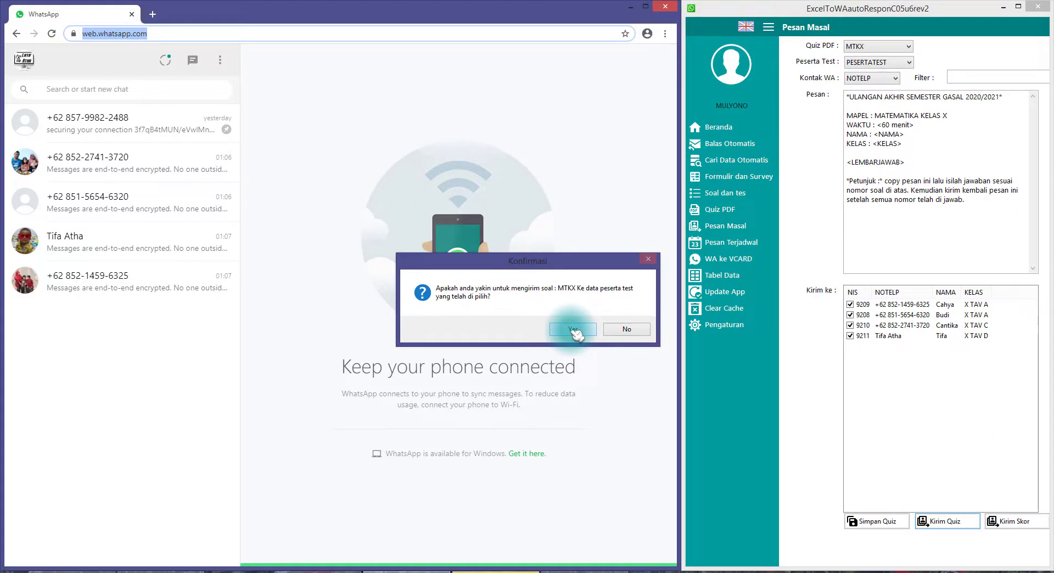
left_click(572, 329)
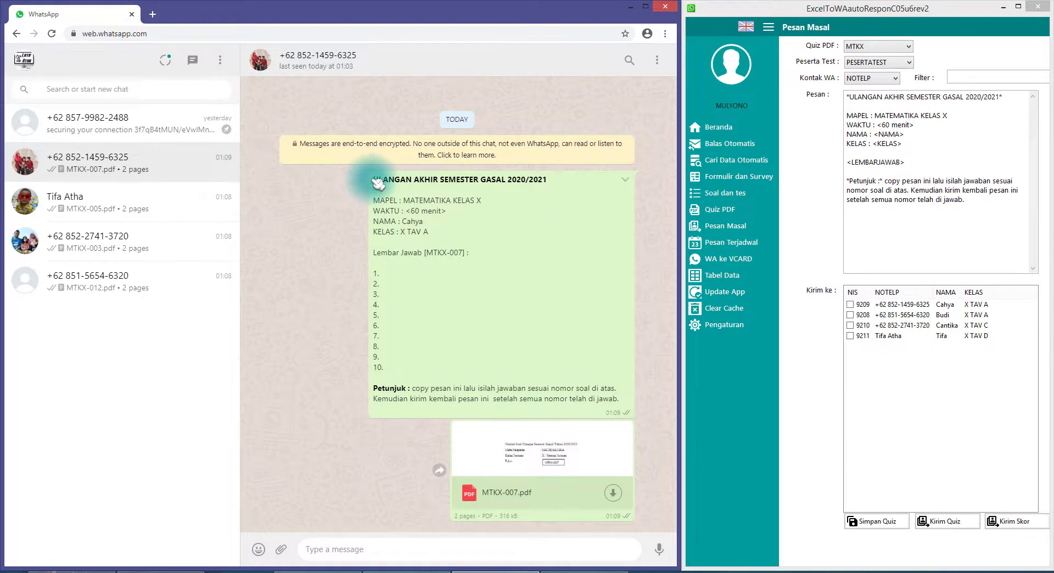
- Check each participant's WhatsApp chat for the delivered answer sheet message and quiz PDF
left_click_drag(376, 179, 378, 295)
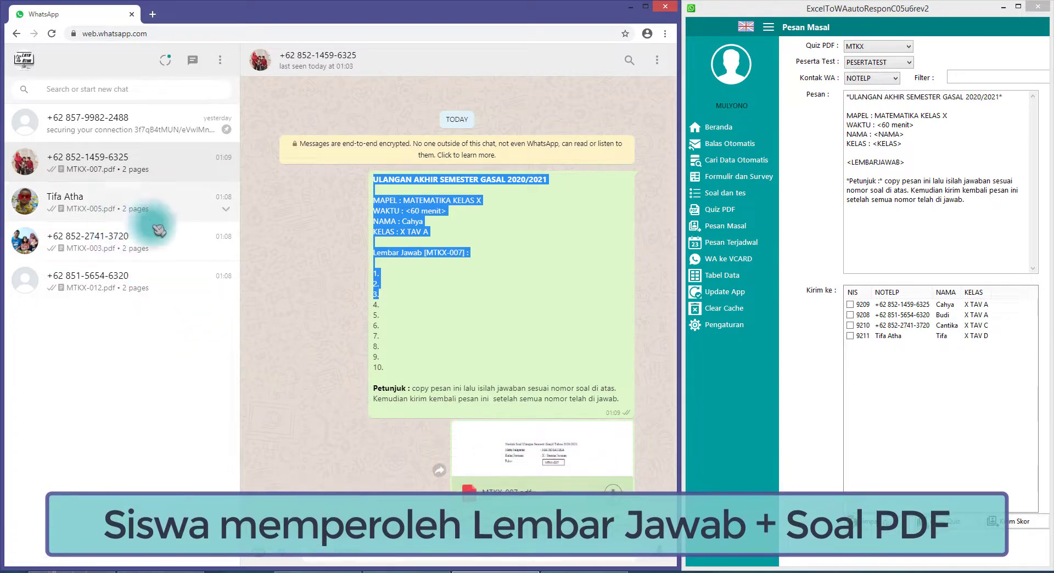
left_click(140, 212)
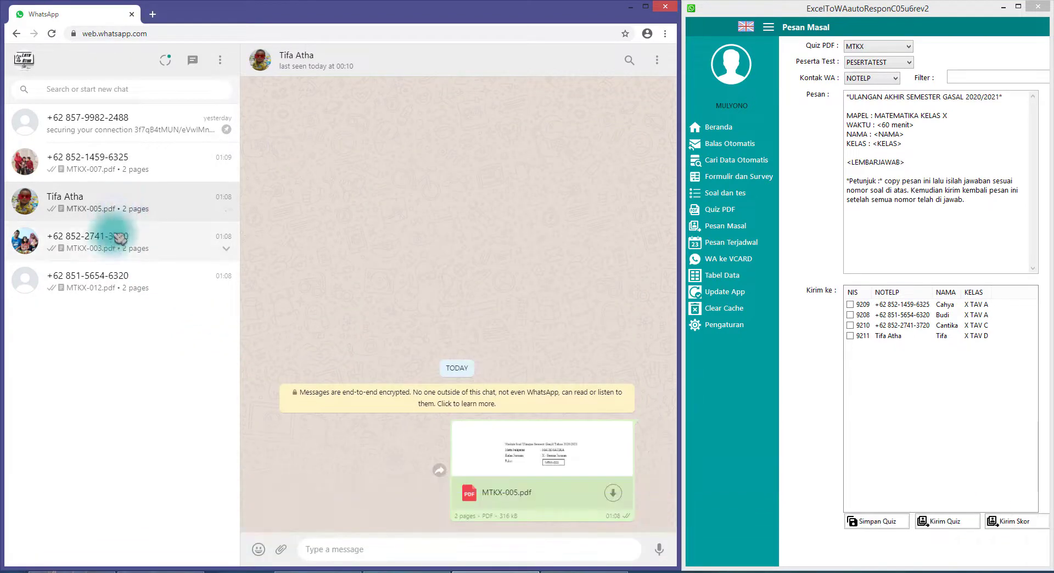
left_click(117, 242)
left_click(119, 289)
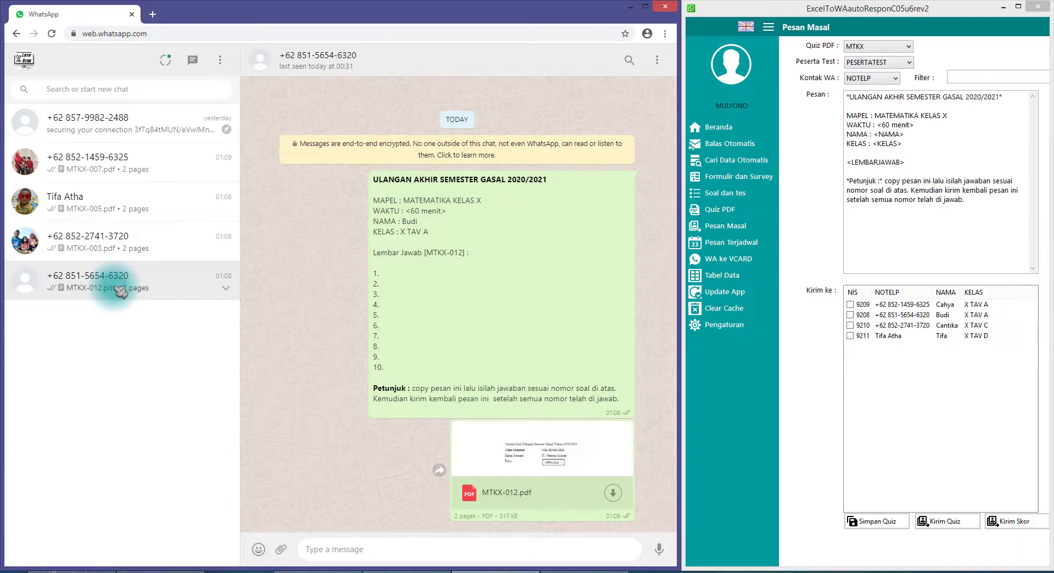
left_click(95, 213)
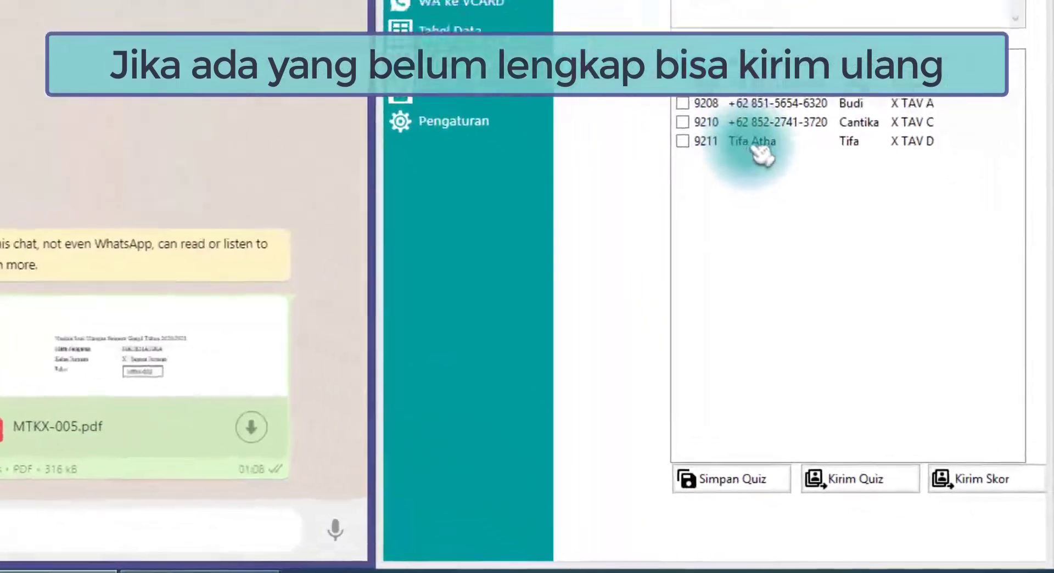
left_click(856, 337)
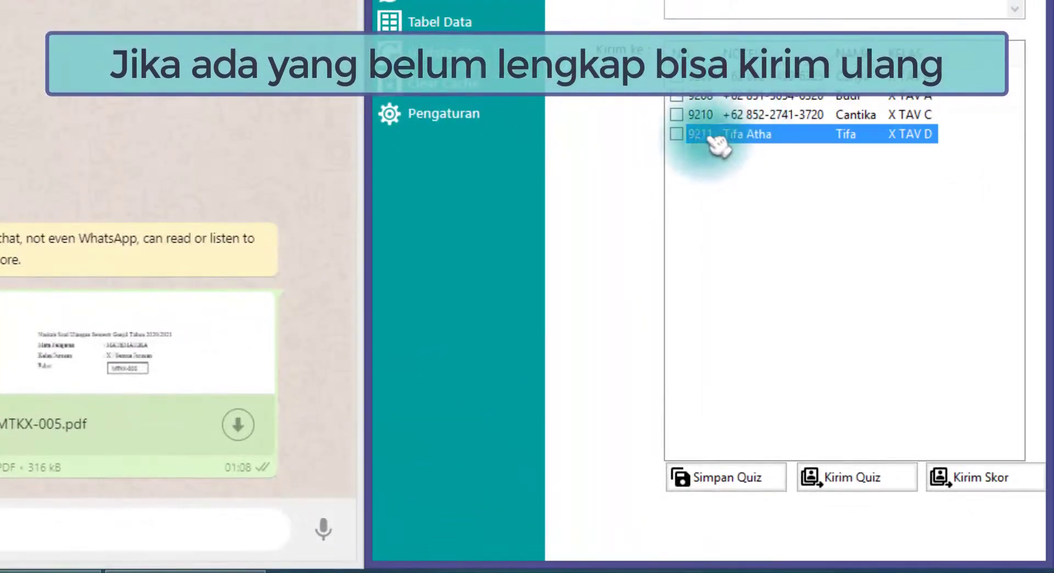
left_click(677, 134)
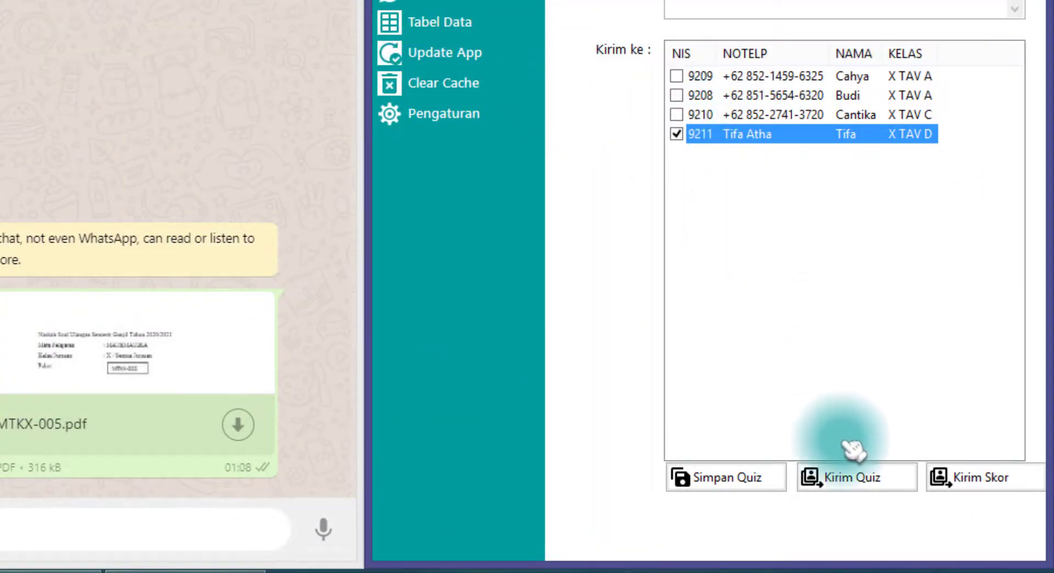
left_click(852, 491)
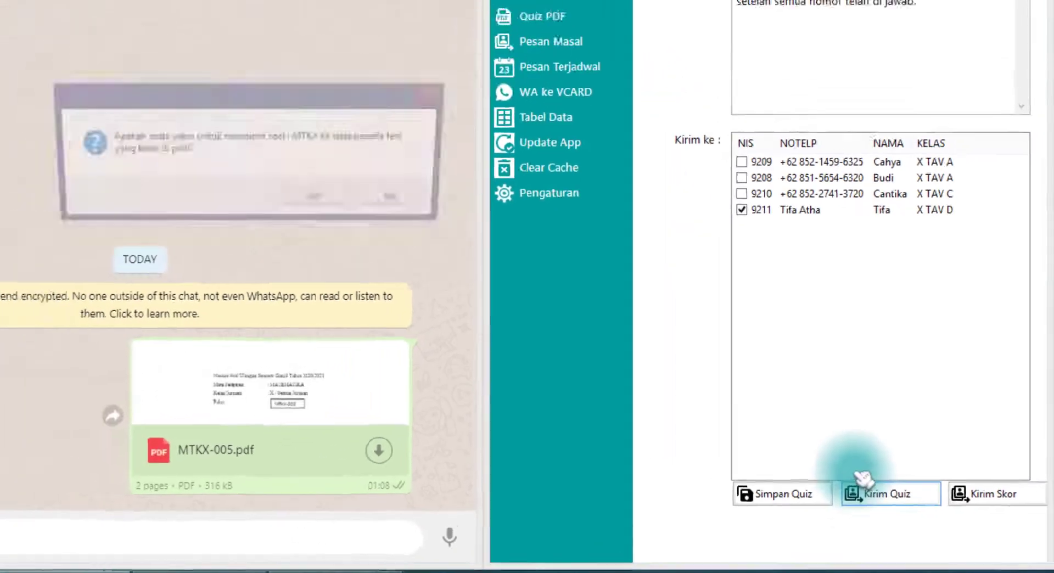
left_click(566, 333)
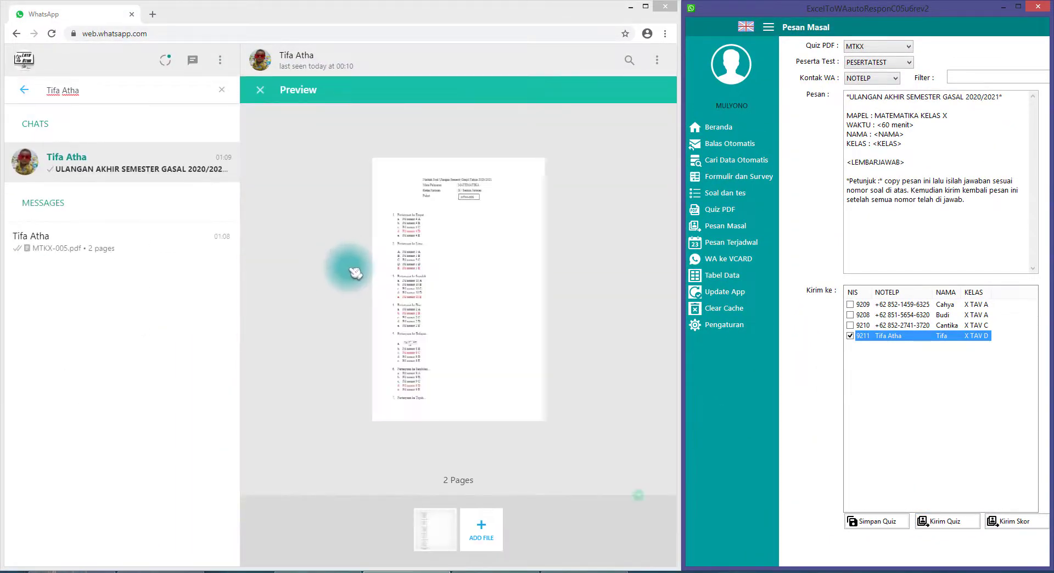
left_click(568, 333)
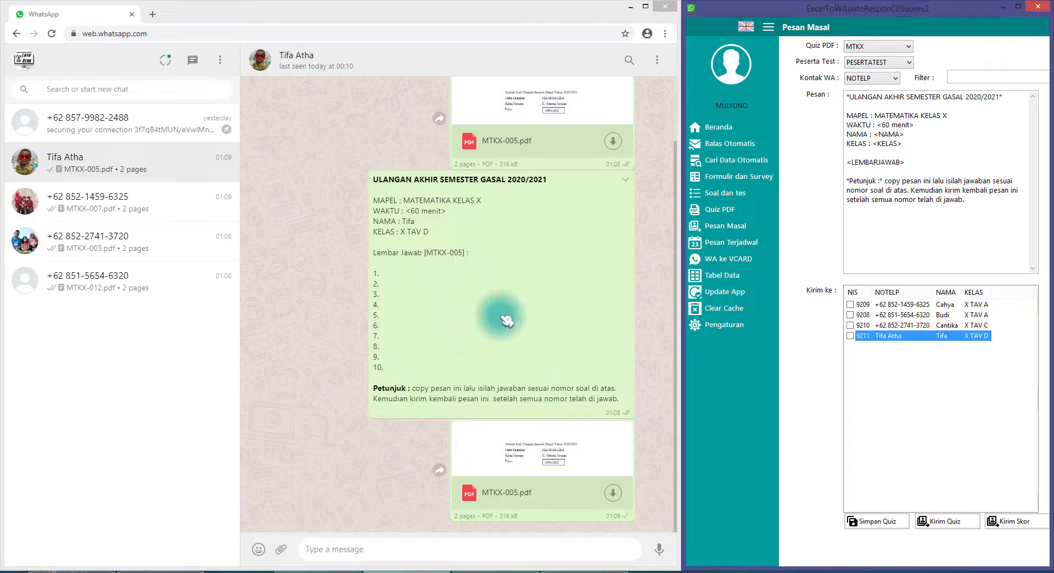
- Examine the resent quiz chat and highlight the Lembar Jawab [MTKX-005] line
left_click(457, 268)
scroll(478, 252, "up", 3)
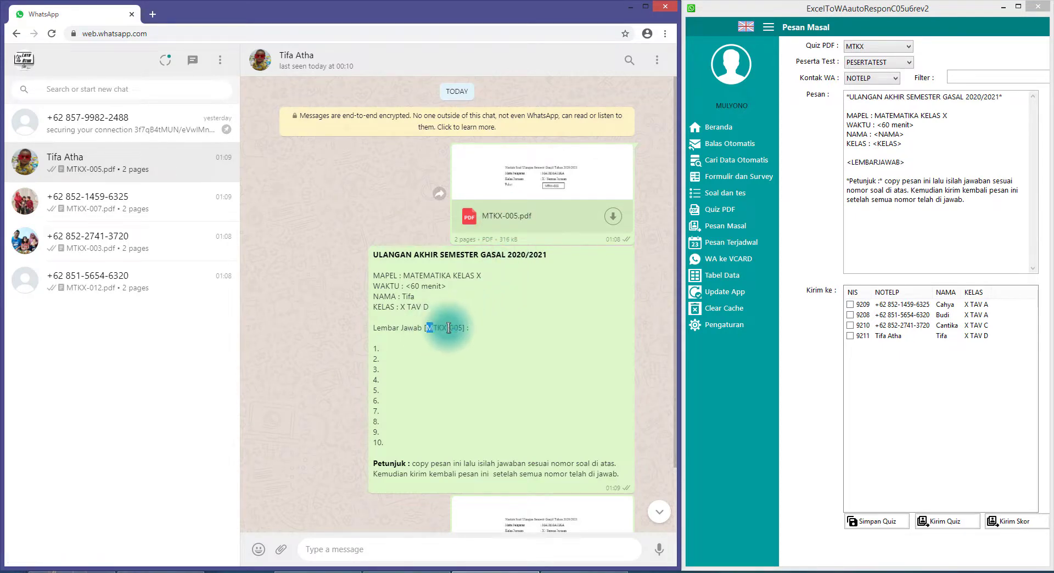
scroll(472, 332, "down", 1)
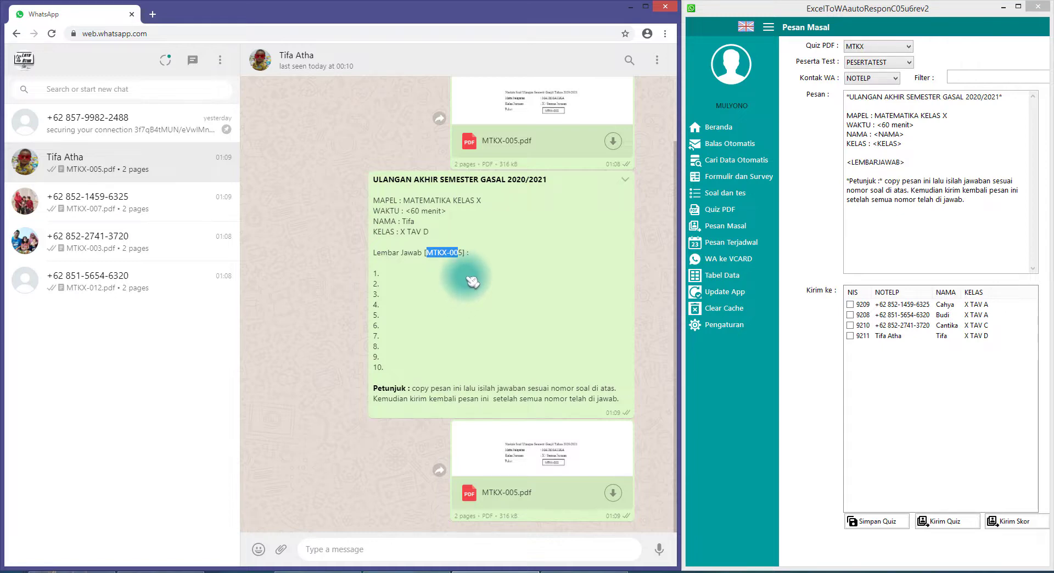
left_click(476, 259)
left_click(417, 255)
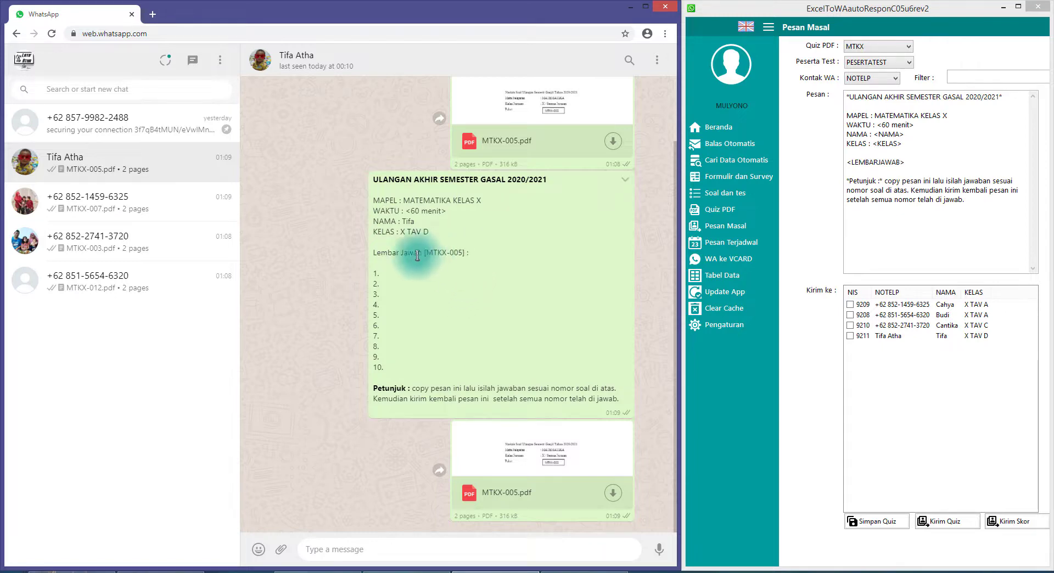
left_click_drag(387, 255, 495, 258)
left_click(482, 278)
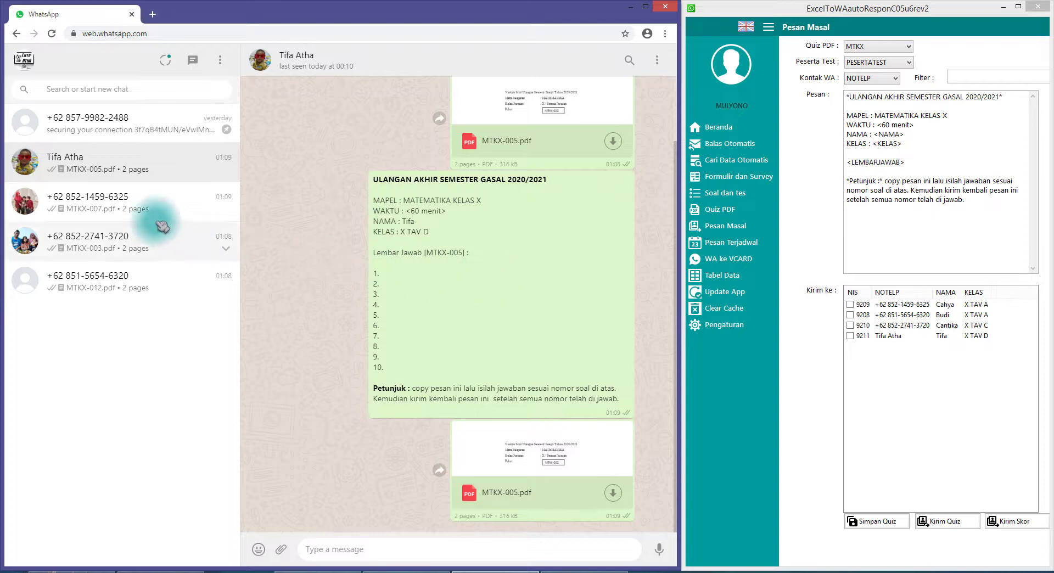
- Review the other participants' chats and highlight the whole answer sheet message in the MTKX-012 chat
left_click(139, 204)
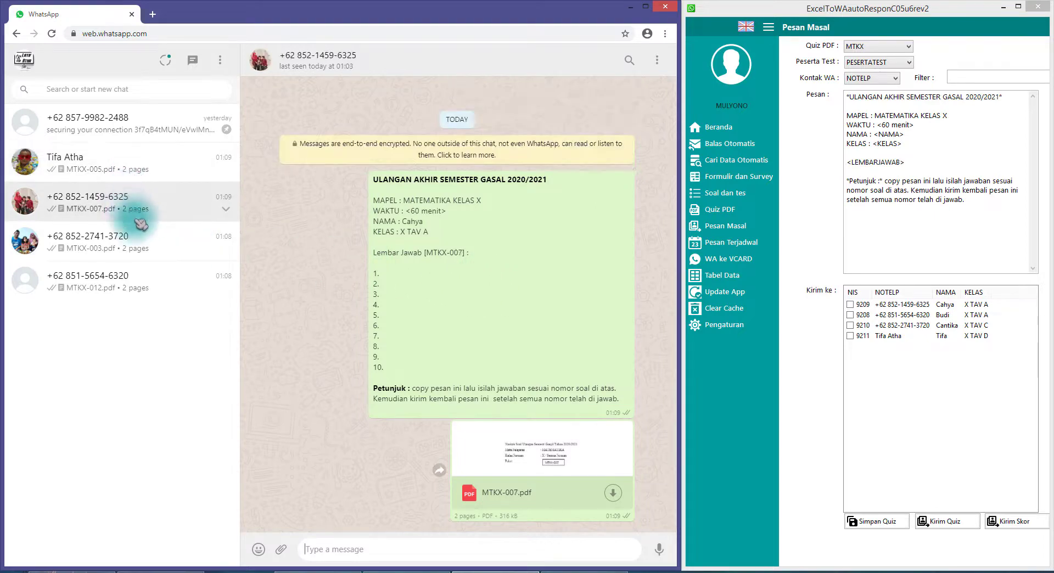
left_click(144, 251)
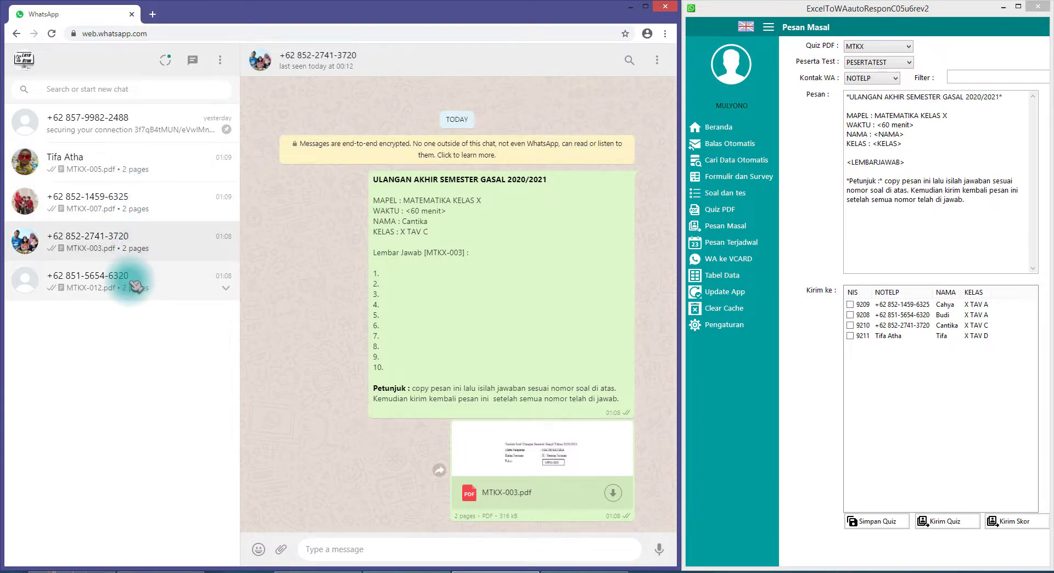
left_click(136, 286)
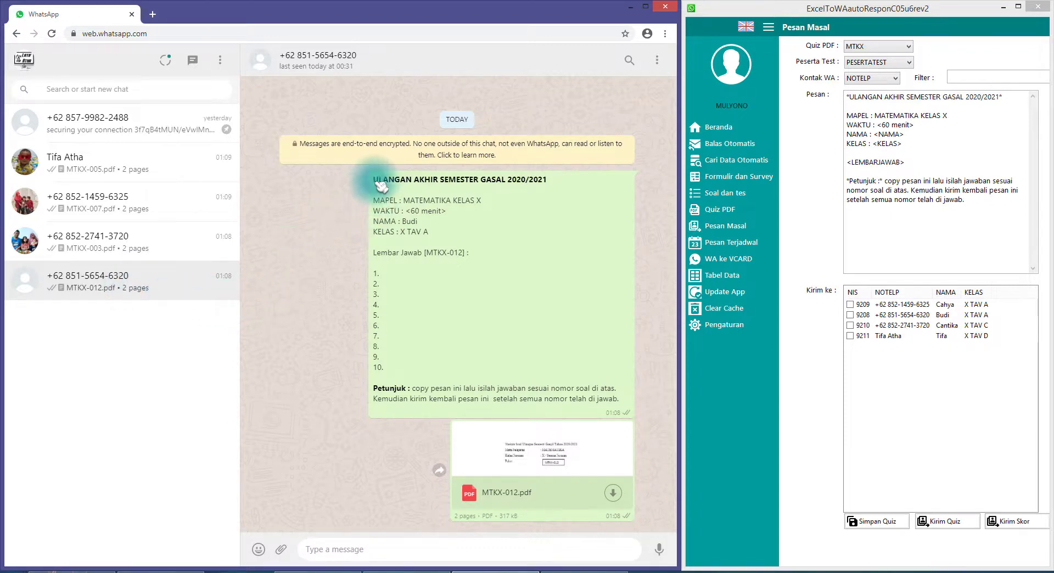
left_click_drag(379, 185, 620, 401)
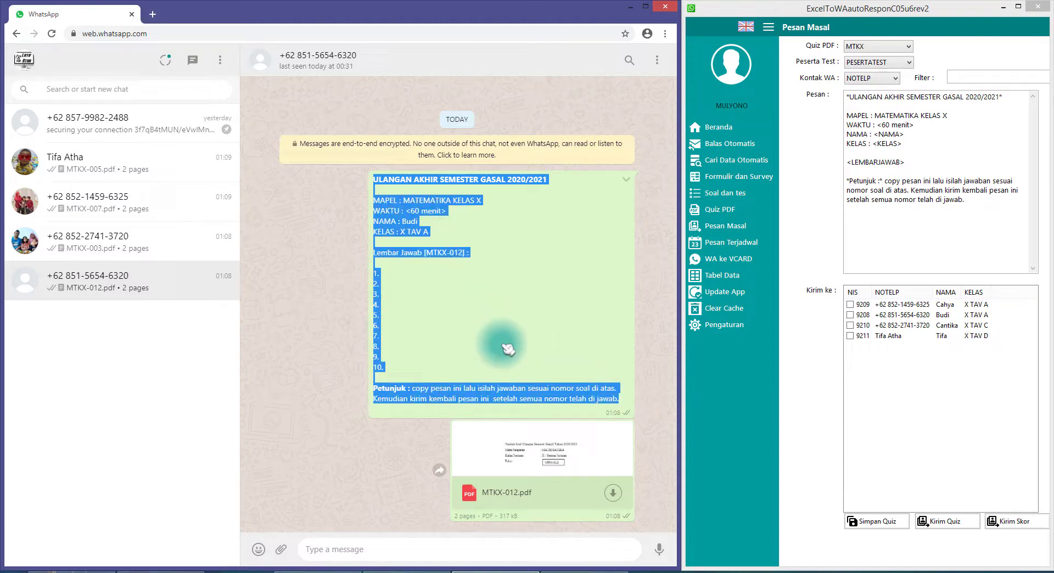
left_click(402, 282)
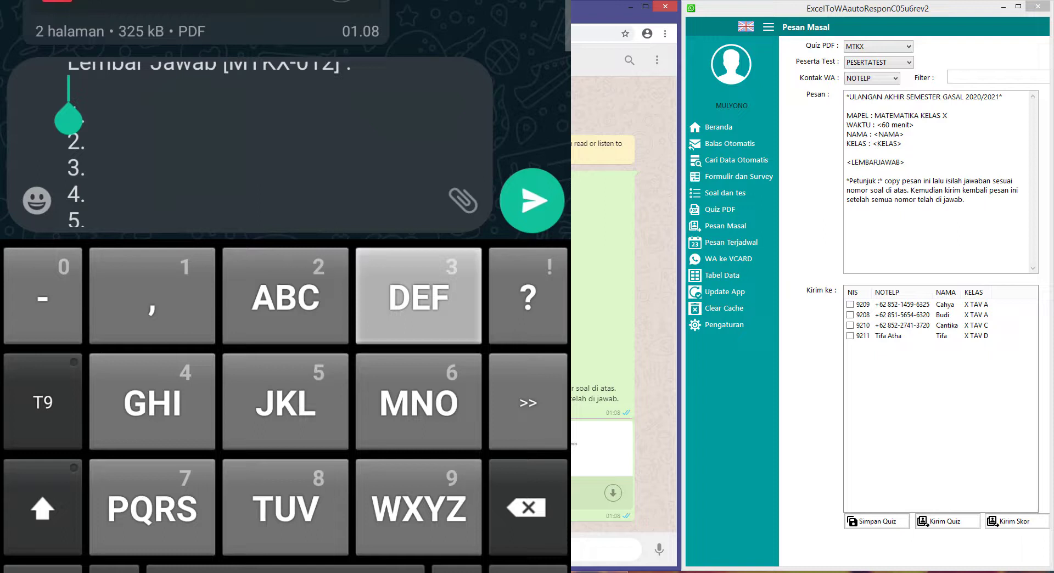
- Enter the answer a for question 1 in the copied MTKX-012 answer sheet on the phone's WhatsApp
left_click(87, 115)
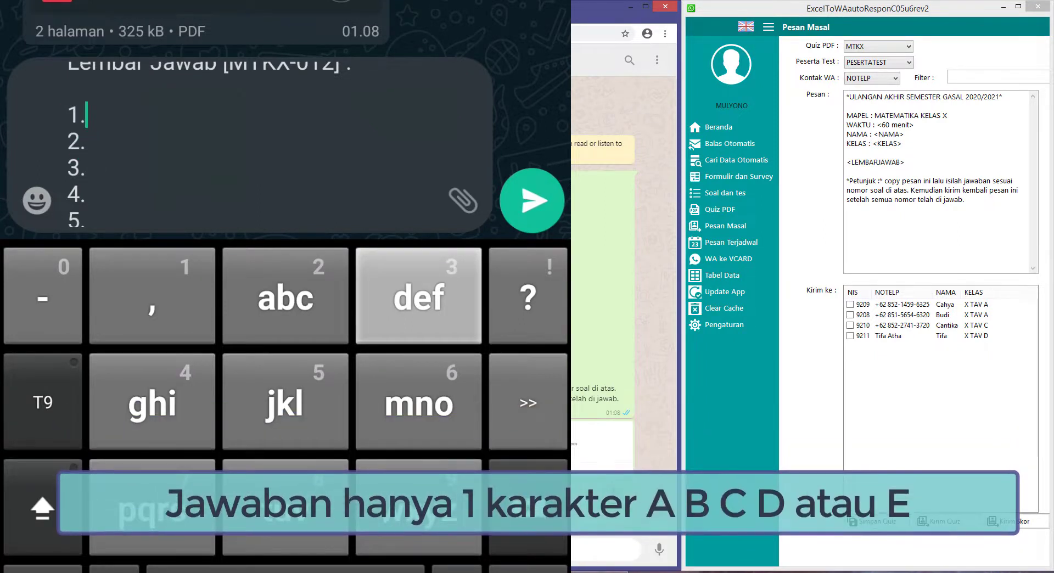
scroll(250, 146, "up", 1)
scroll(250, 146, "down", 1)
left_click(87, 141)
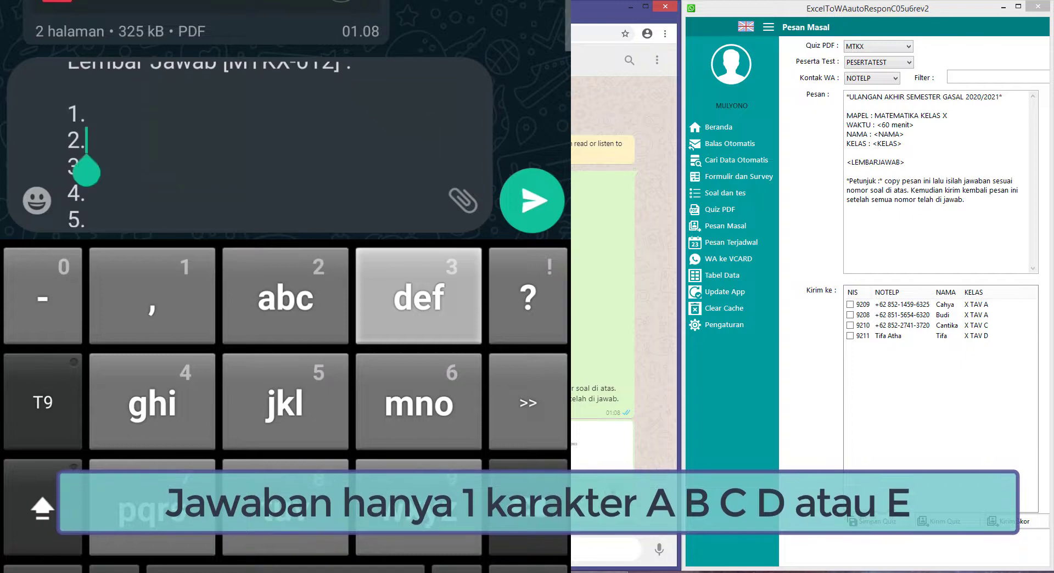
left_click(87, 172)
scroll(250, 145, "up", 1)
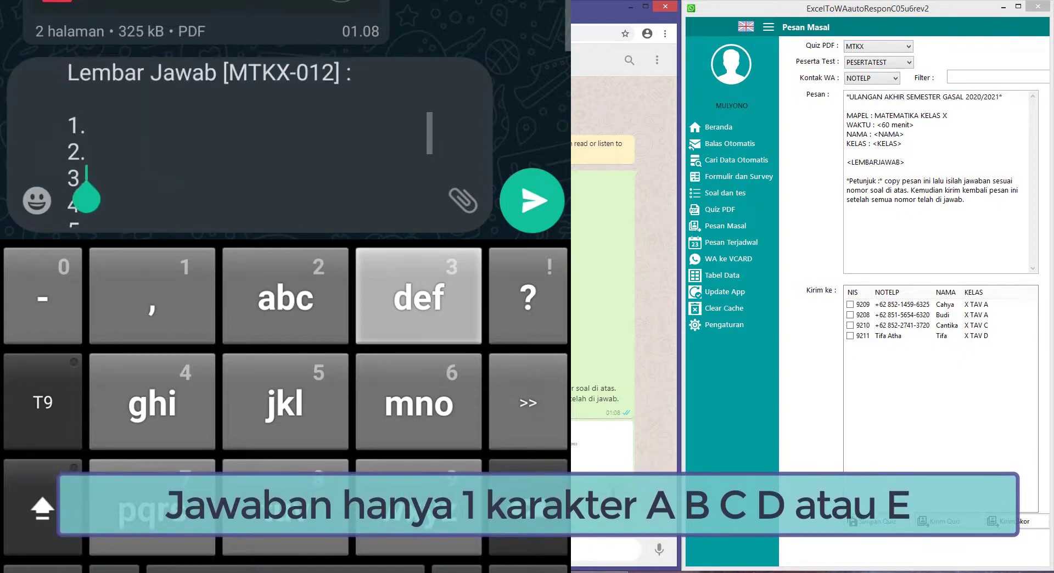
left_click(87, 129)
type("a")
- Fill in questions 2 to 4 of the MTKX-012 answer sheet with d, b and e
left_click(87, 182)
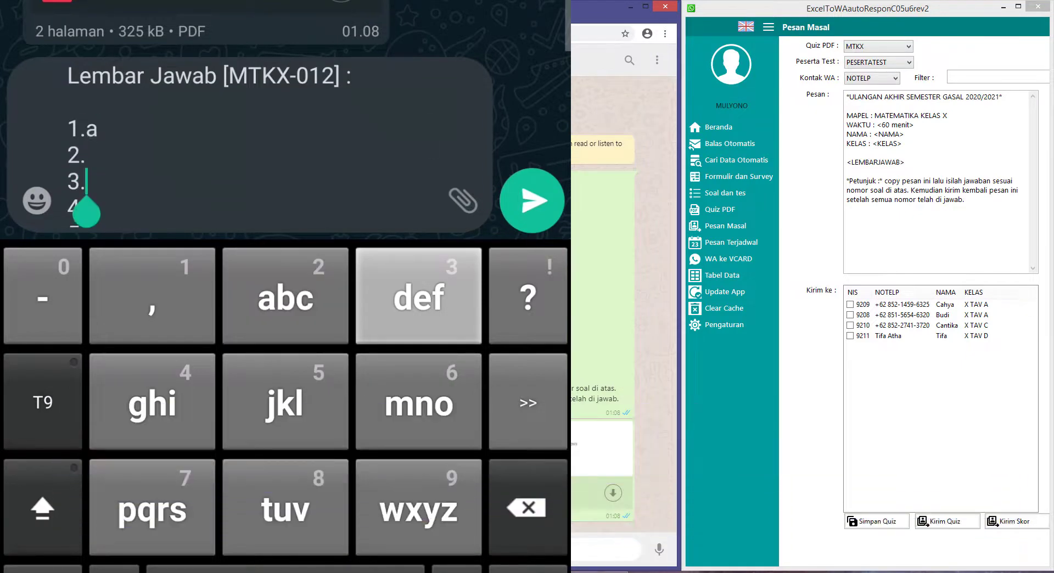
left_click(87, 155)
type("d")
left_click(87, 181)
type("b")
left_click(86, 208)
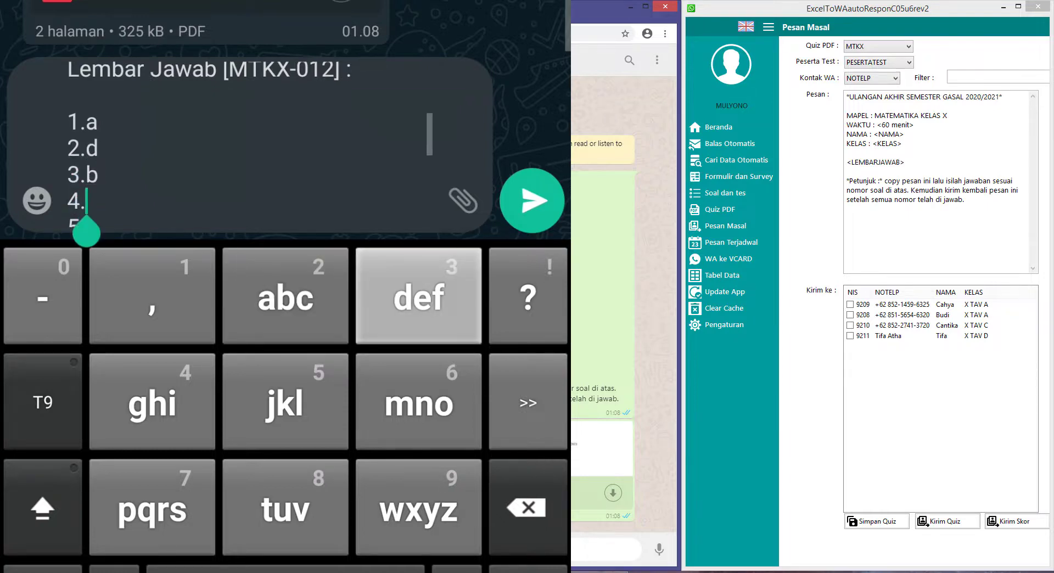
type("e")
- Fill in questions 5 to 7 of the MTKX-012 answer sheet with D, E and B
scroll(247, 160, "down", 1)
left_click(87, 201)
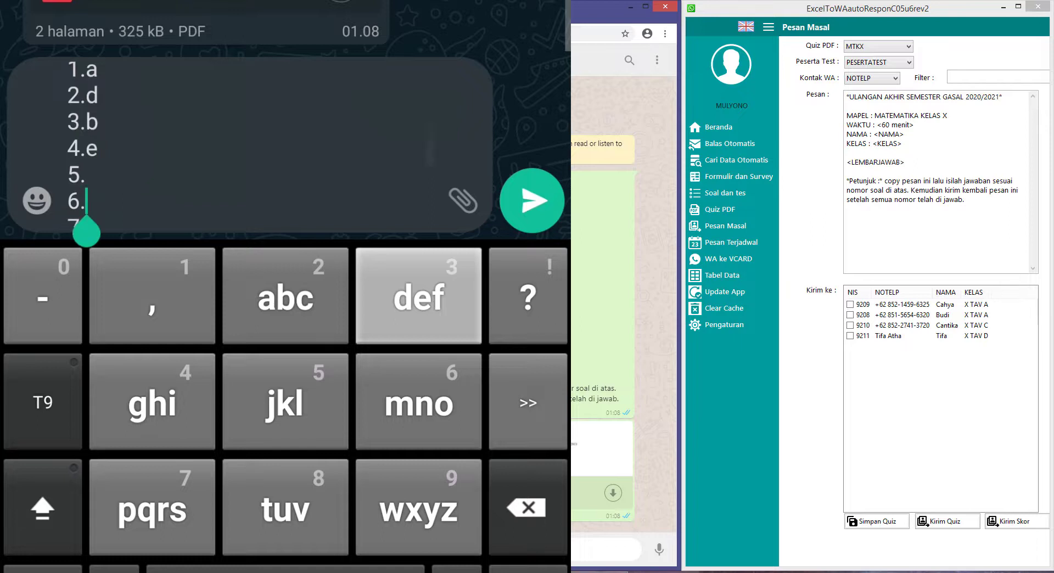
left_click(88, 174)
type("D")
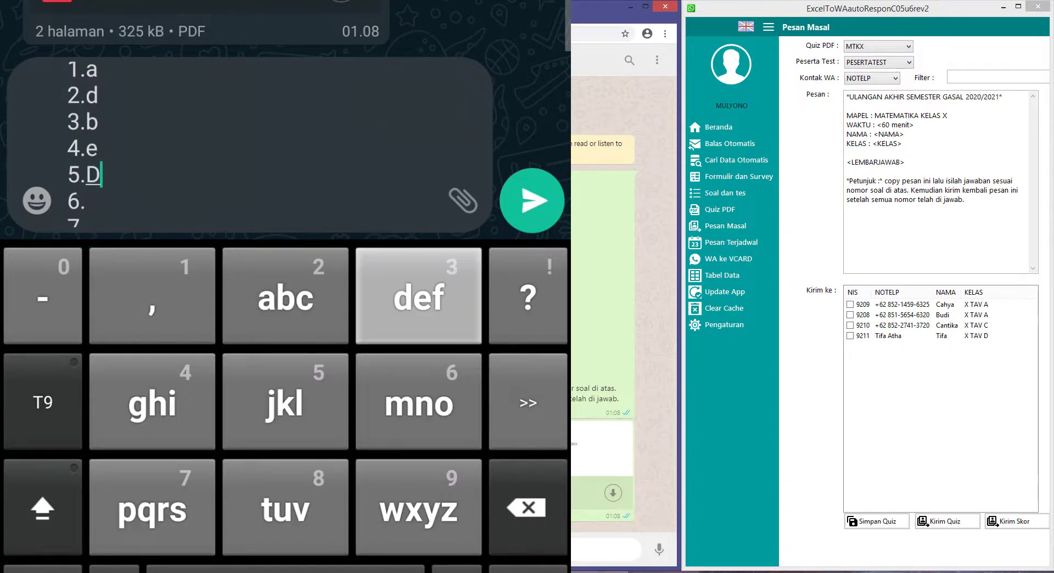
left_click(85, 217)
left_click(87, 176)
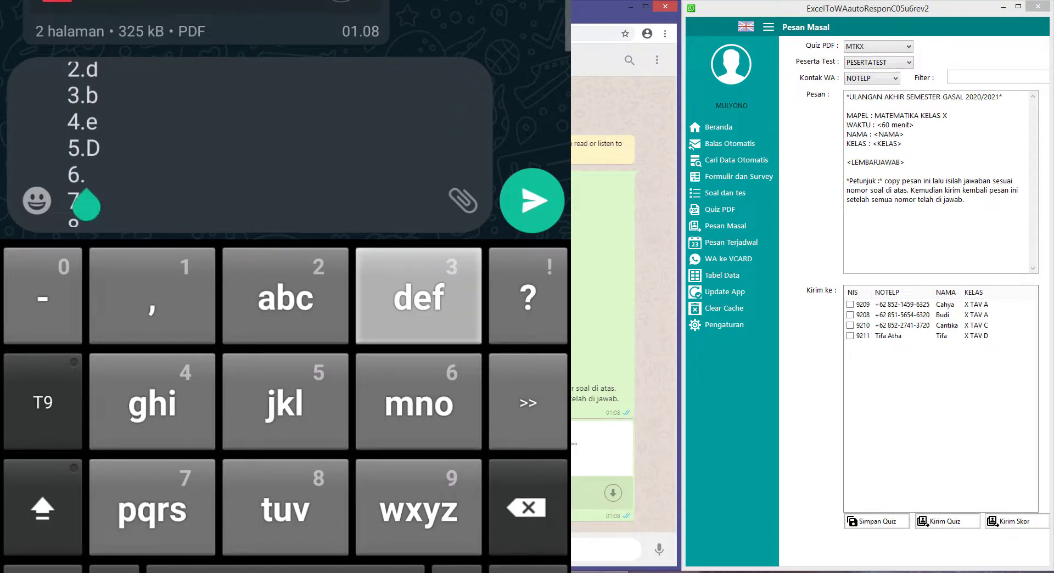
type("E")
left_click(86, 202)
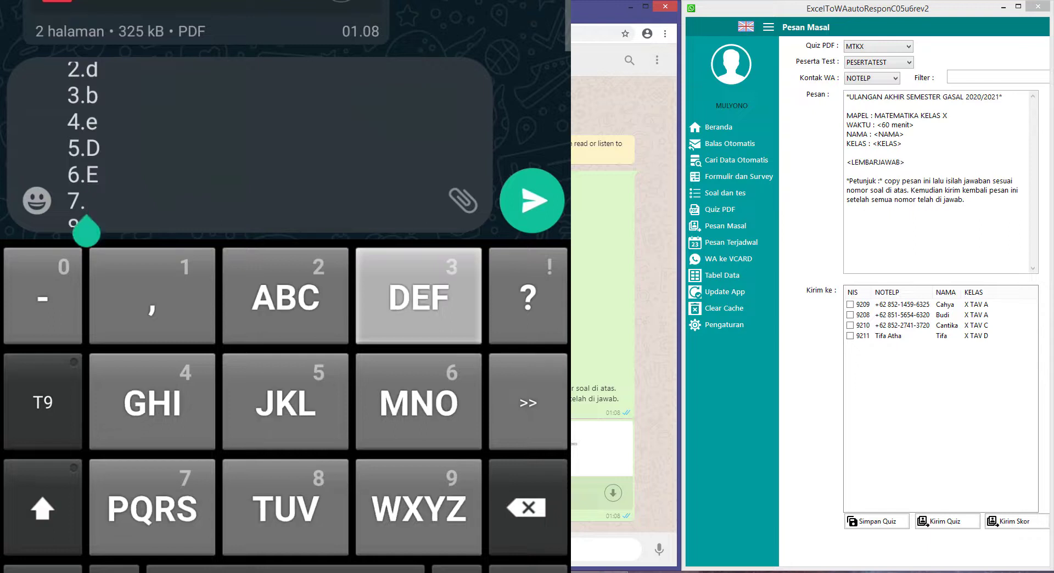
type("B")
- Fill in questions 8 to 10 of the MTKX-012 answer sheet with A, e and a
scroll(250, 145, "down", 1)
left_click(86, 201)
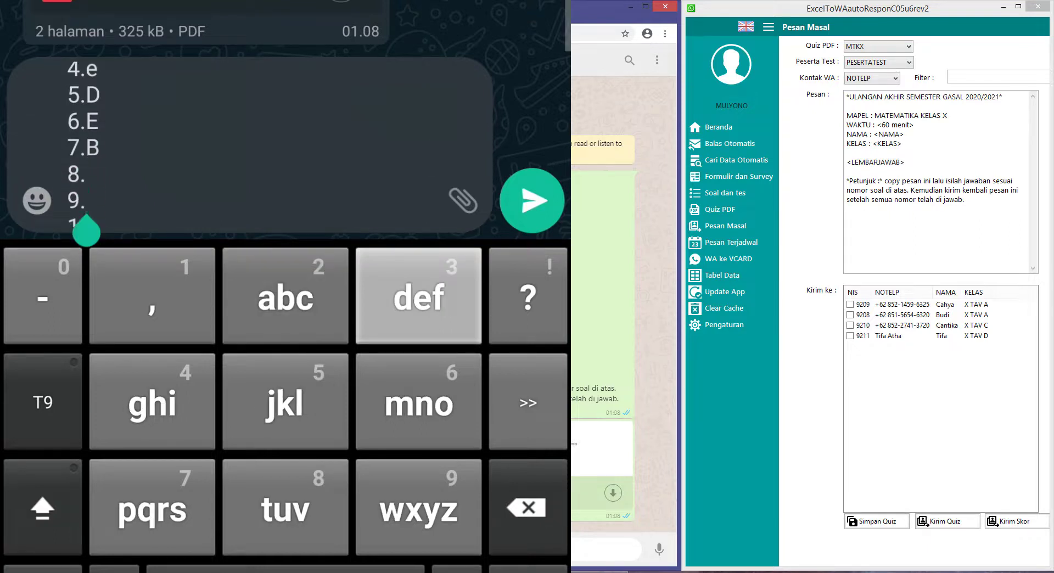
left_click(87, 174)
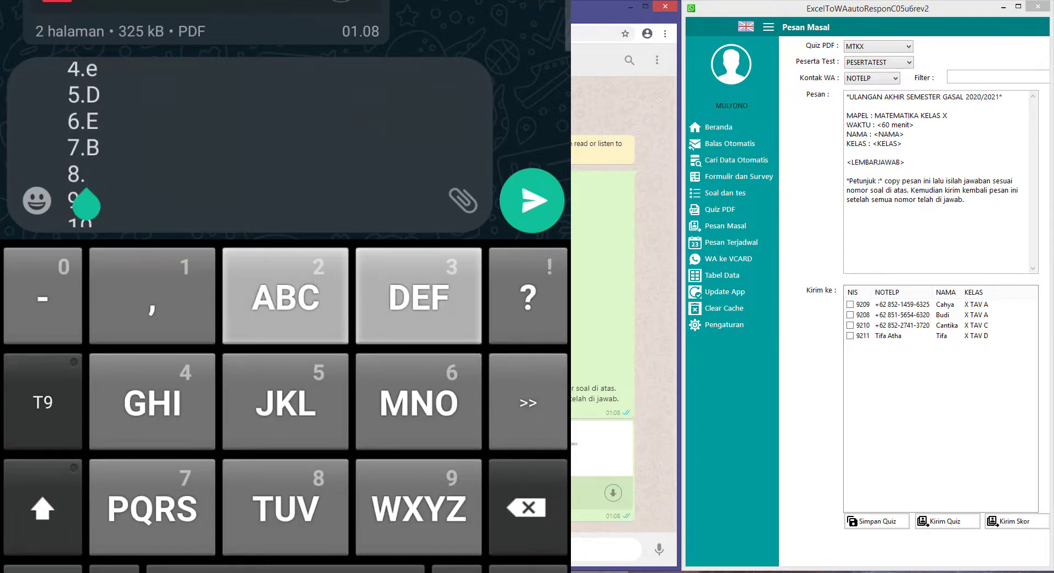
type("A")
left_click(87, 201)
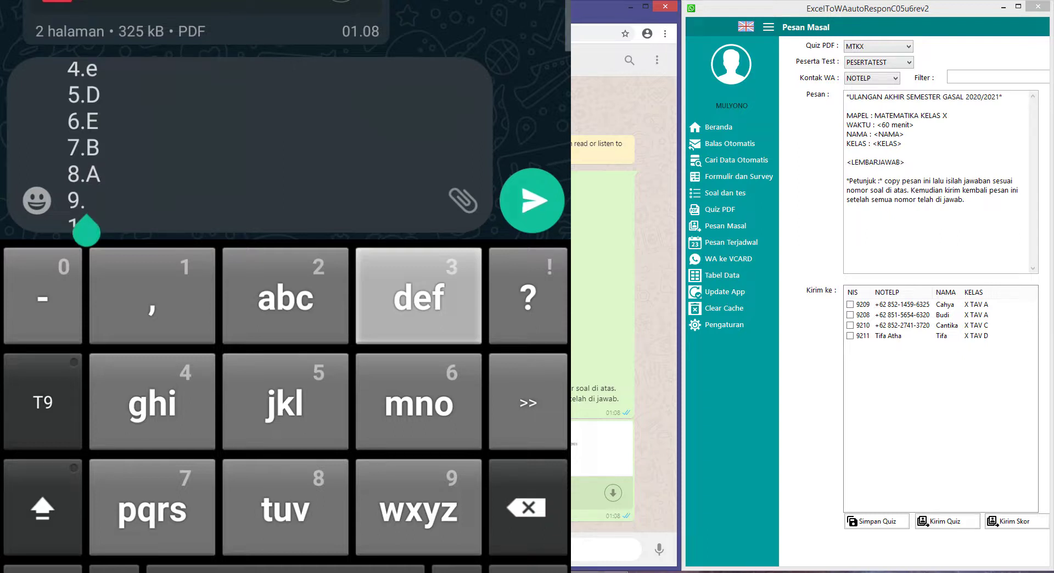
type("d")
scroll(248, 145, "down", 1)
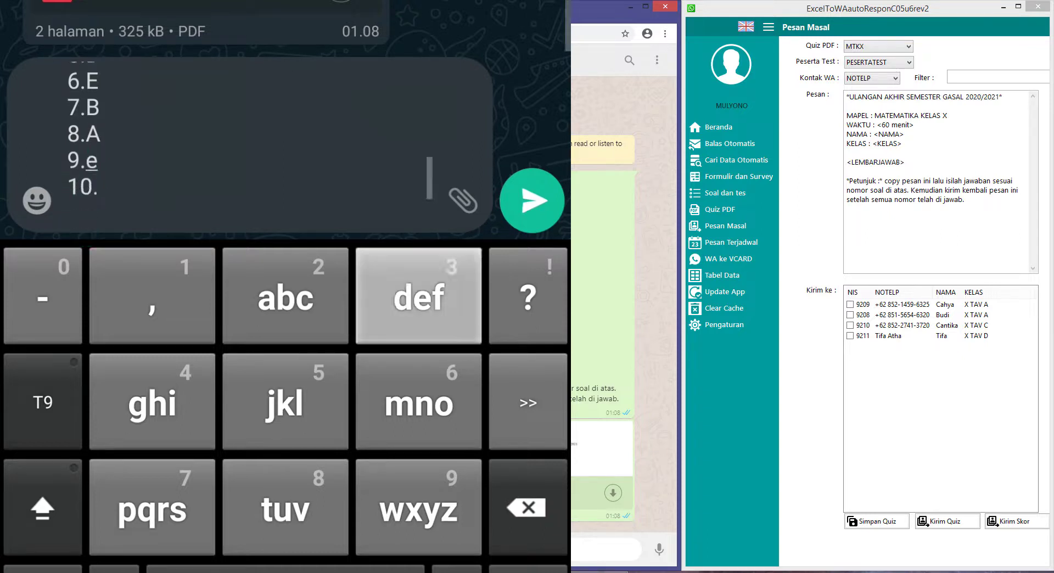
left_click(99, 187)
type("a")
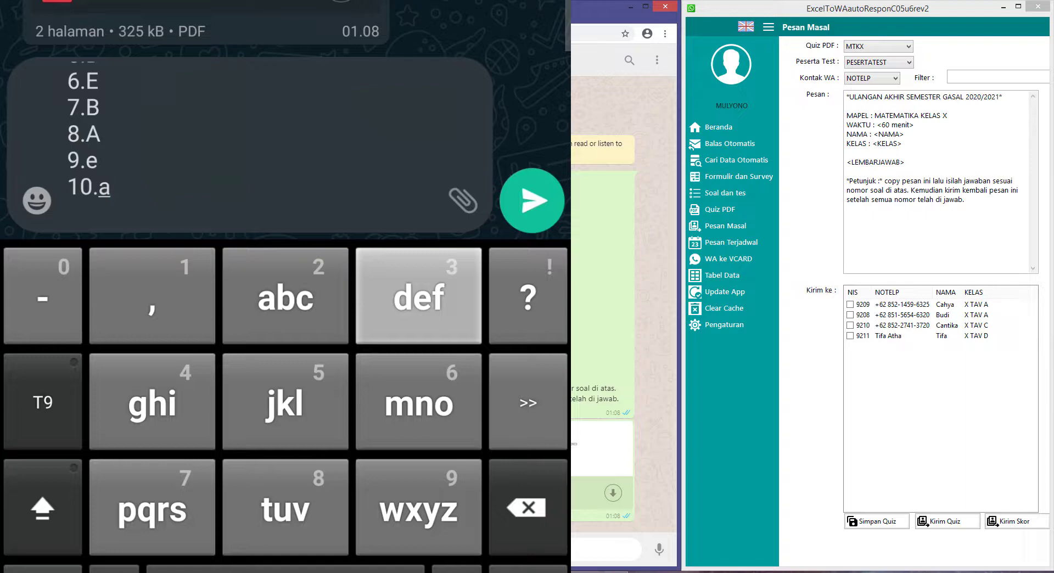
- Review the MTKX-012 answer sheet on the phone, checking its identity lines, answers 1 to 10 and instructions
scroll(247, 146, "up", 3)
scroll(247, 145, "down", 3)
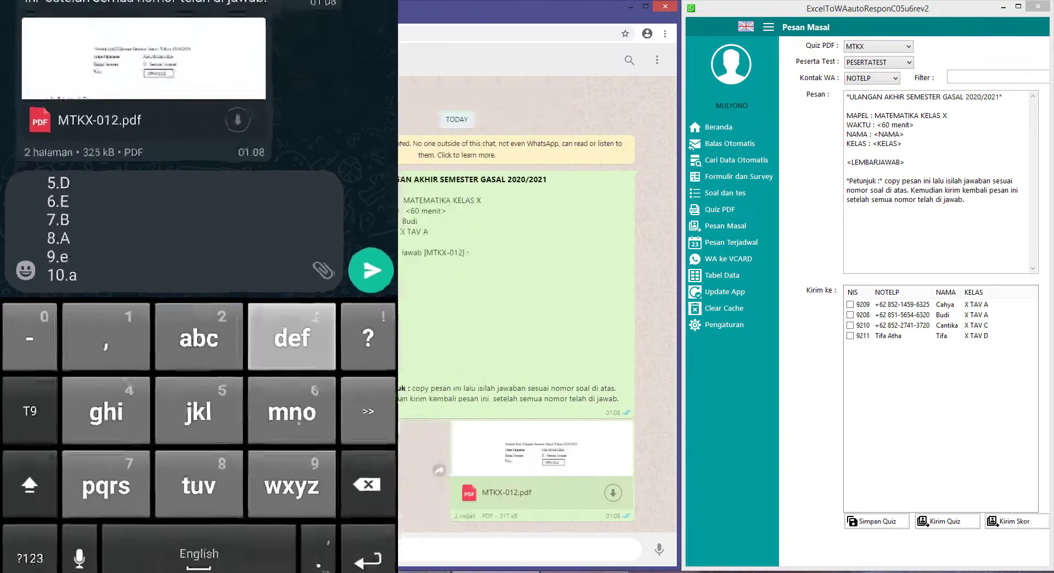
left_click(31, 325)
scroll(115, 298, "up", 4)
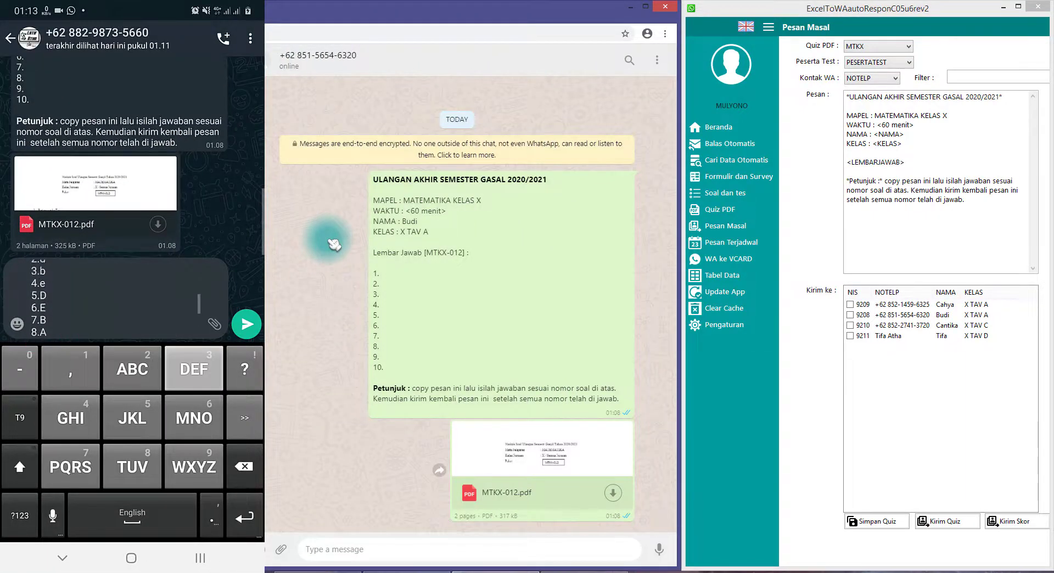
scroll(115, 298, "down", 5)
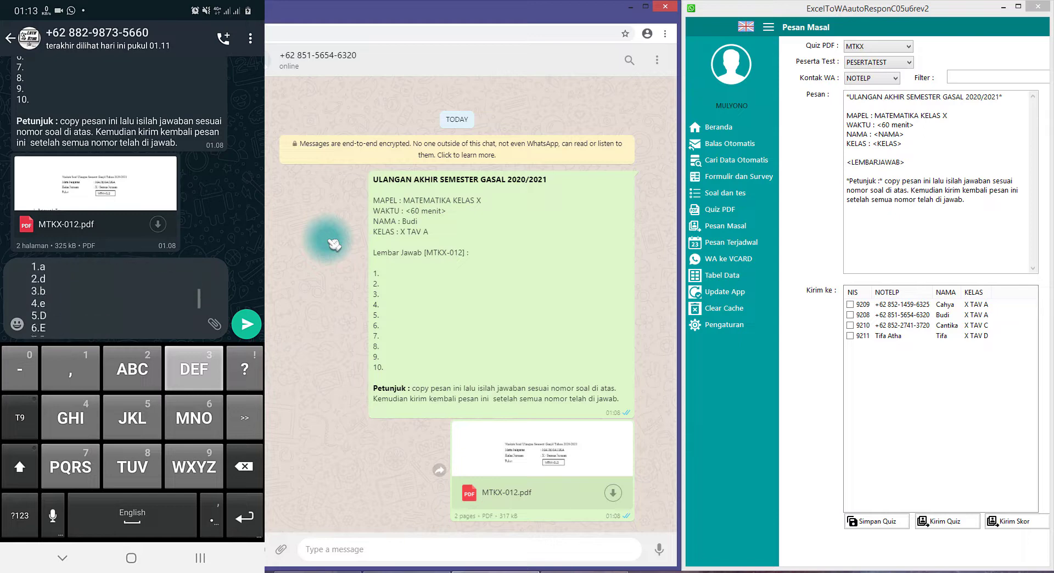
scroll(115, 298, "up", 3)
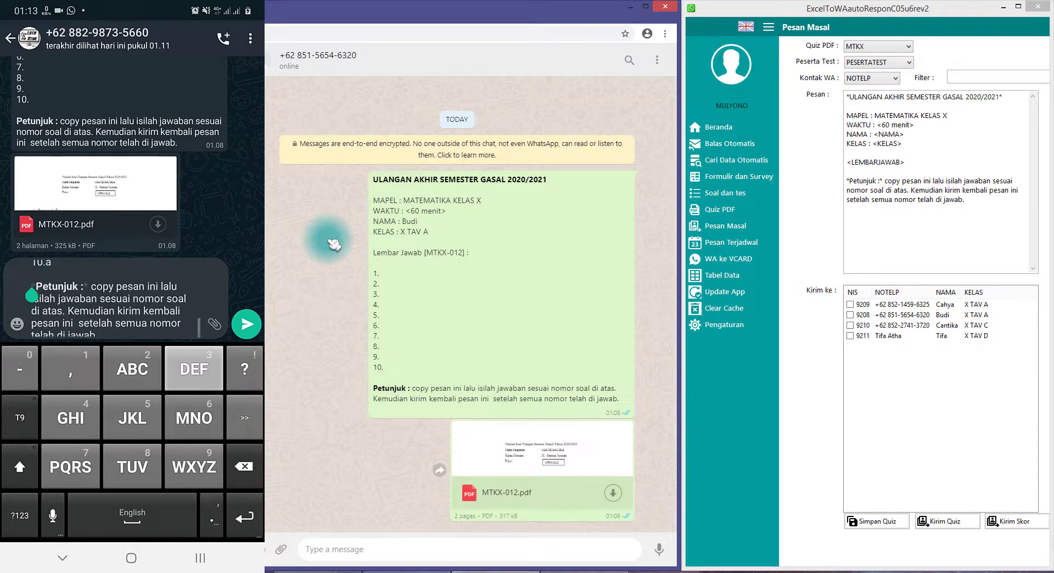
left_click(45, 318)
scroll(115, 299, "up", 5)
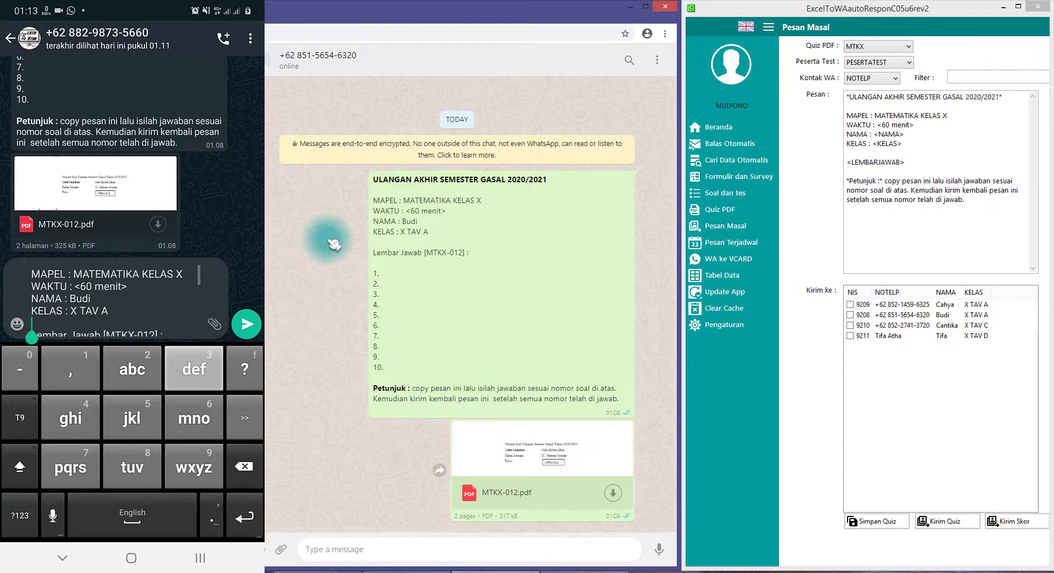
scroll(115, 298, "down", 1)
scroll(115, 298, "down", 2)
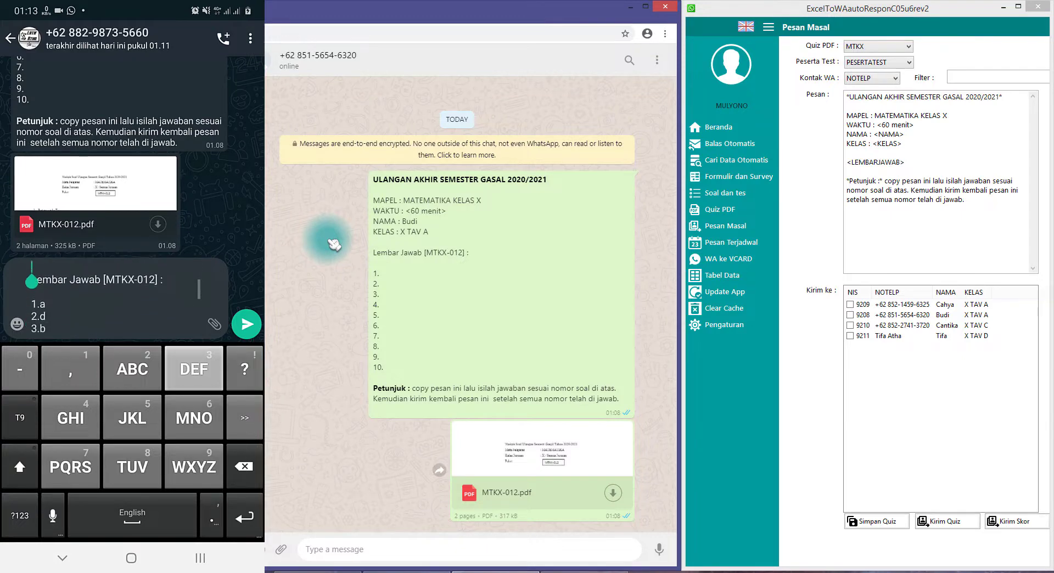
left_click_drag(32, 299, 46, 332)
scroll(116, 298, "down", 2)
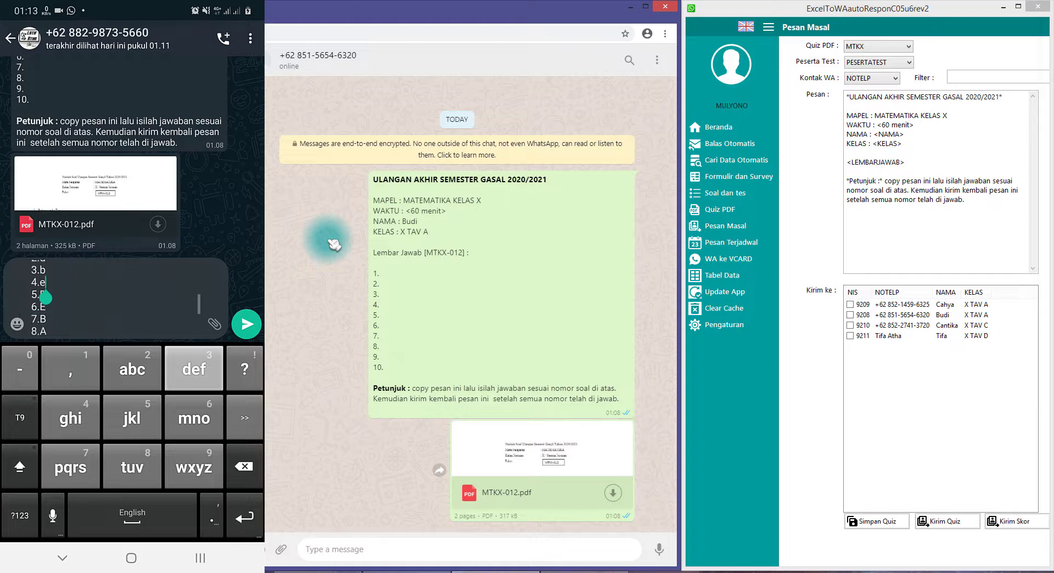
- Send the completed MTKX-012 answer sheet from the phone and hide the on-screen keyboard
scroll(116, 298, "down", 1)
left_click(32, 276)
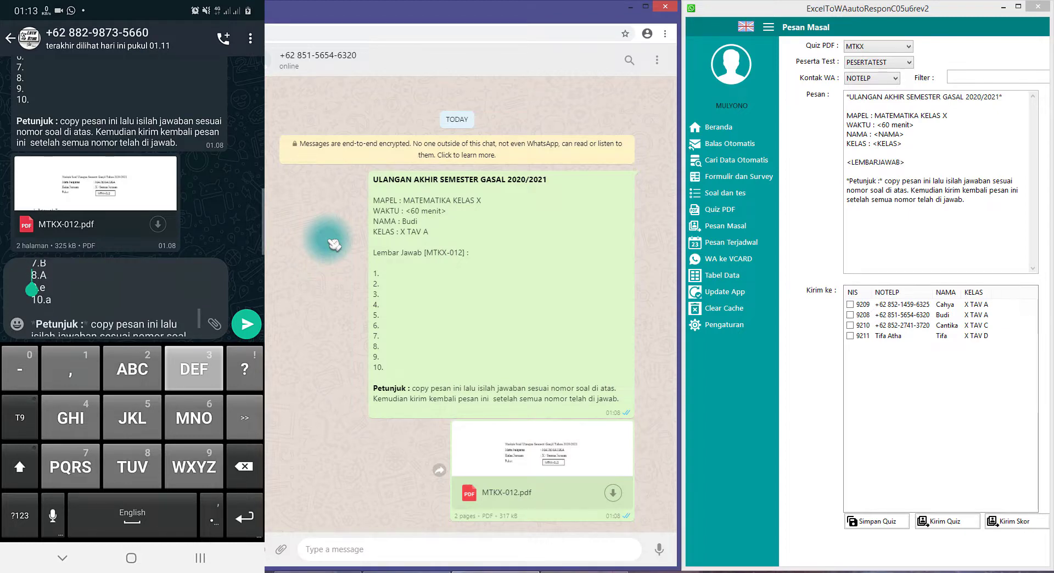
left_click(247, 324)
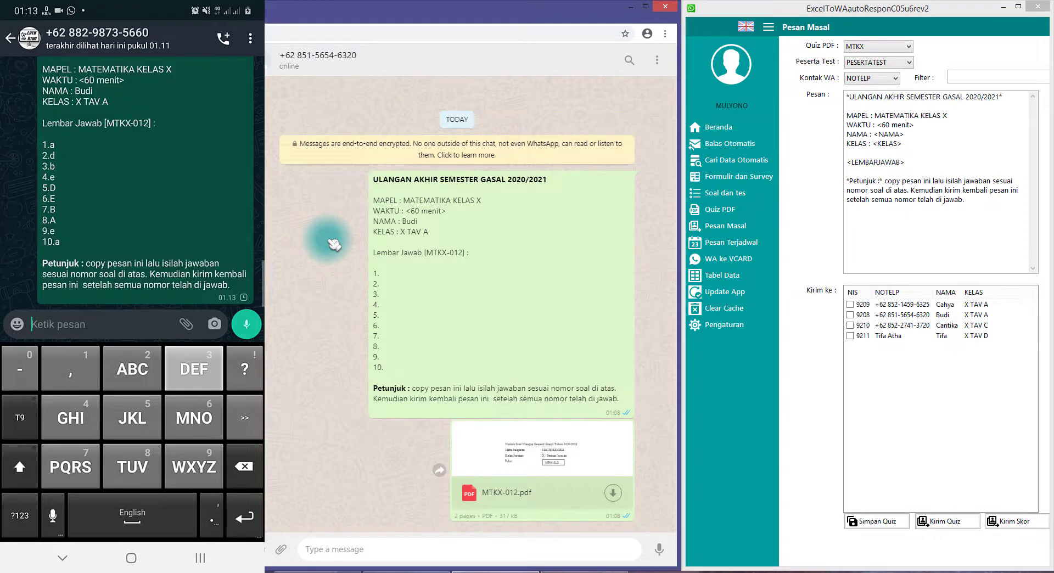
left_click(62, 559)
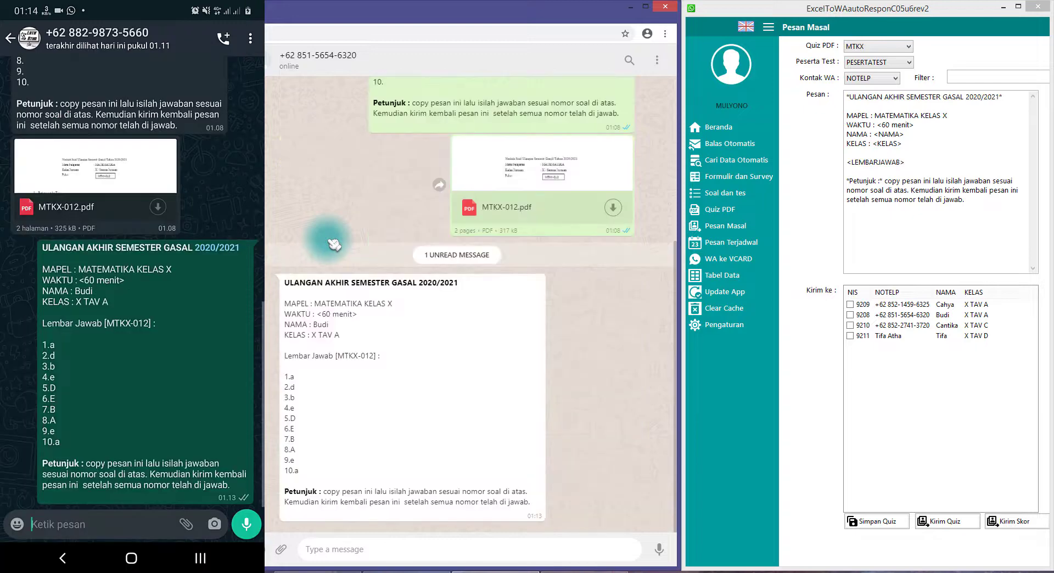
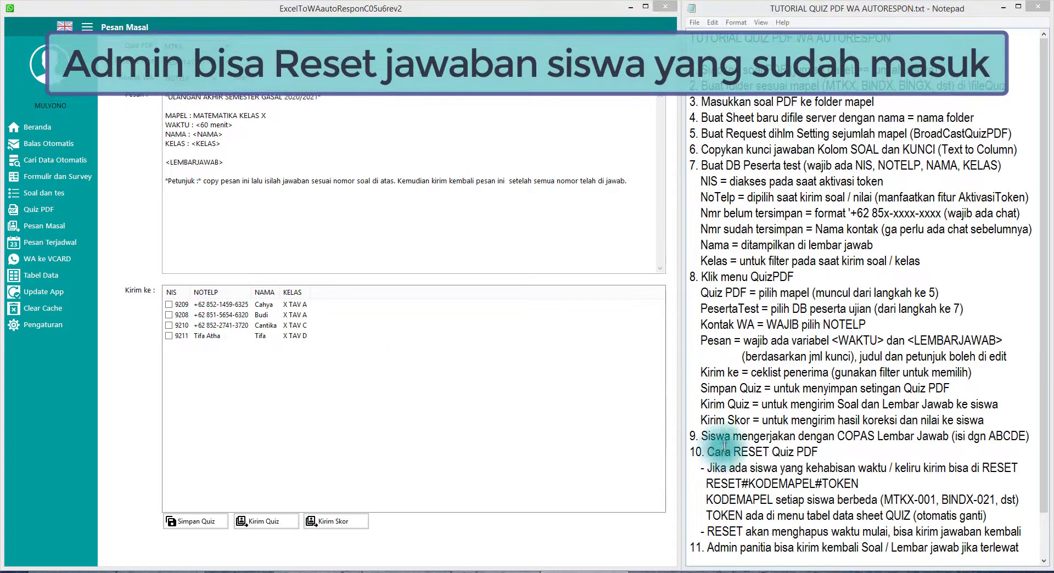
- Highlight the heading Cara RESET Quiz PDF in the Notepad tutorial and start the phone's chat message with RESET#MTKX-012#
scroll(721, 439, "down", 1)
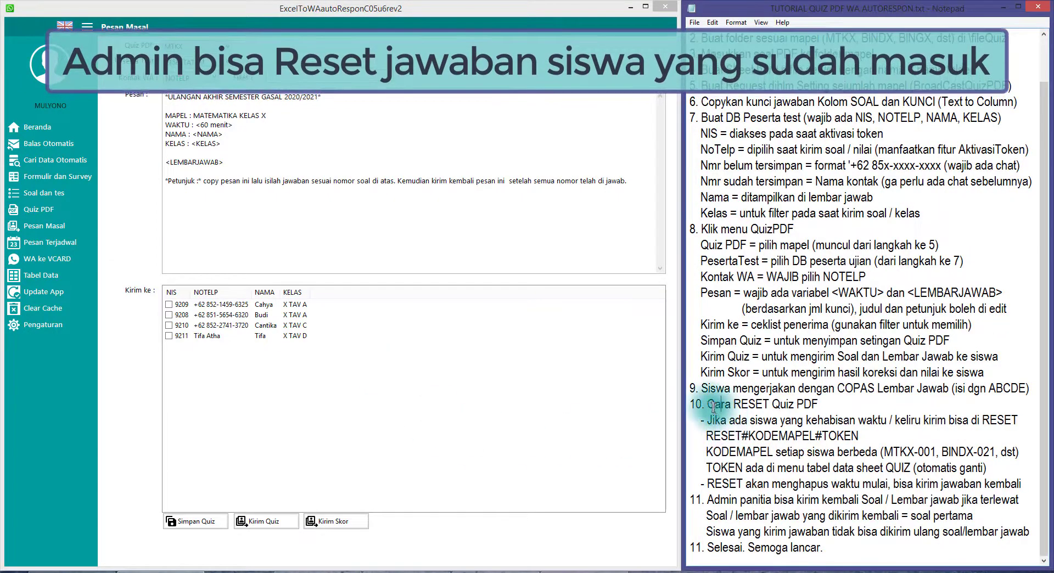
left_click_drag(708, 404, 840, 411)
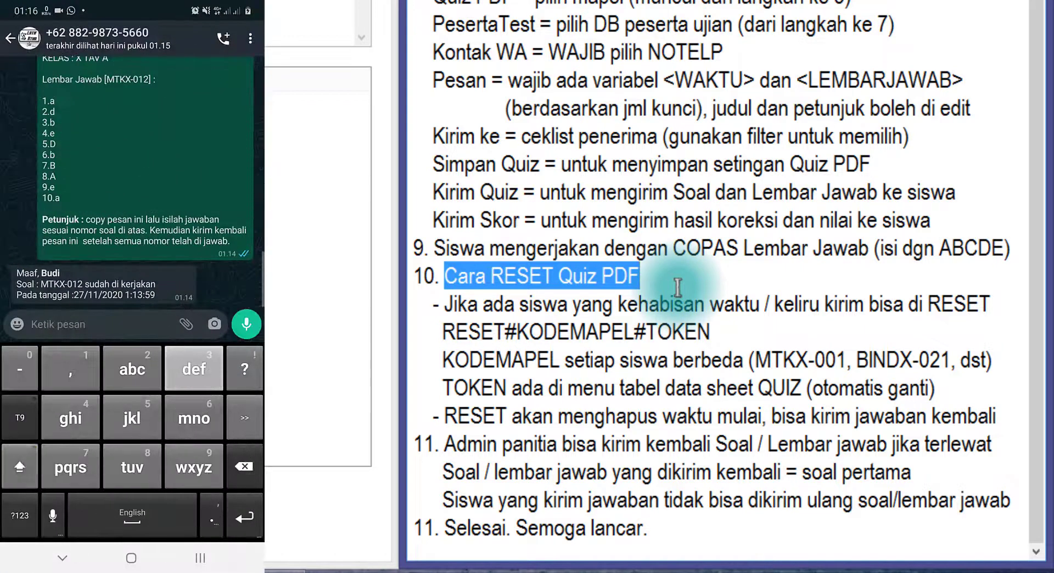
type("RES")
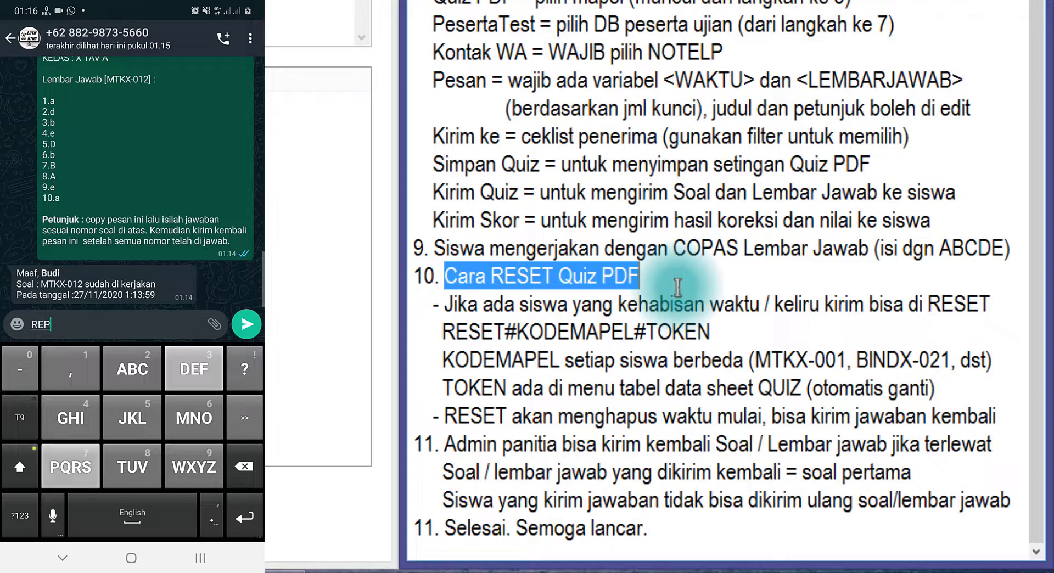
type("ET#")
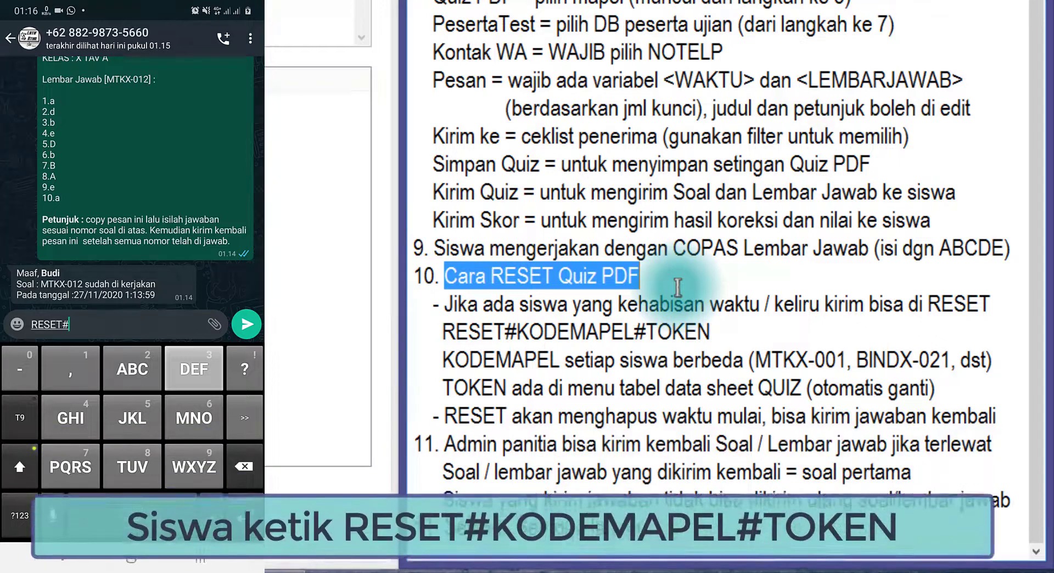
scroll(132, 181, "up", 2)
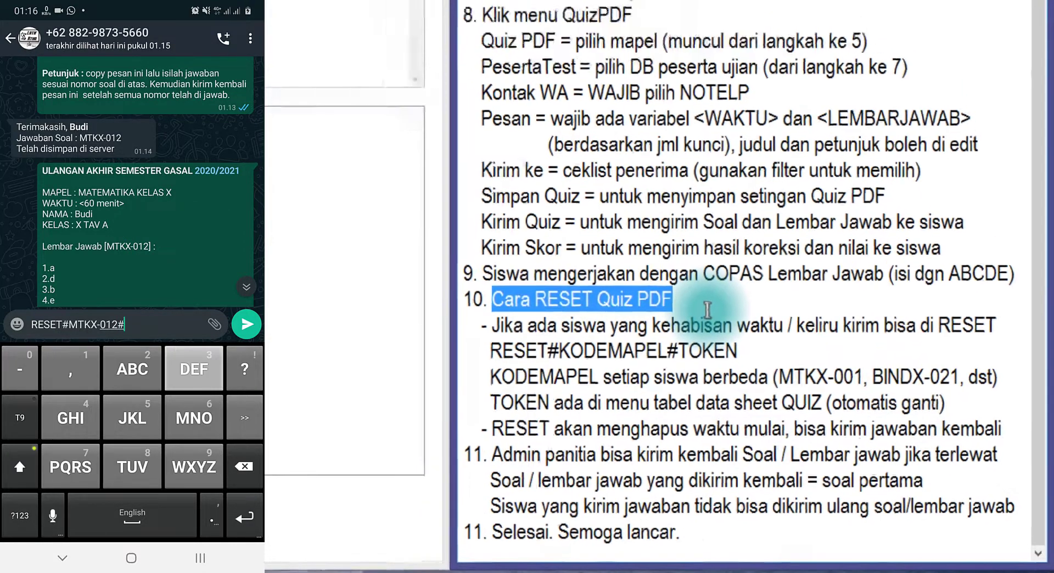
- Highlight the Notepad line on where the TOKEN is found, and open the QUIZ table under Tabel Data in ExcelToWAautoRespon
left_click_drag(490, 403, 546, 403)
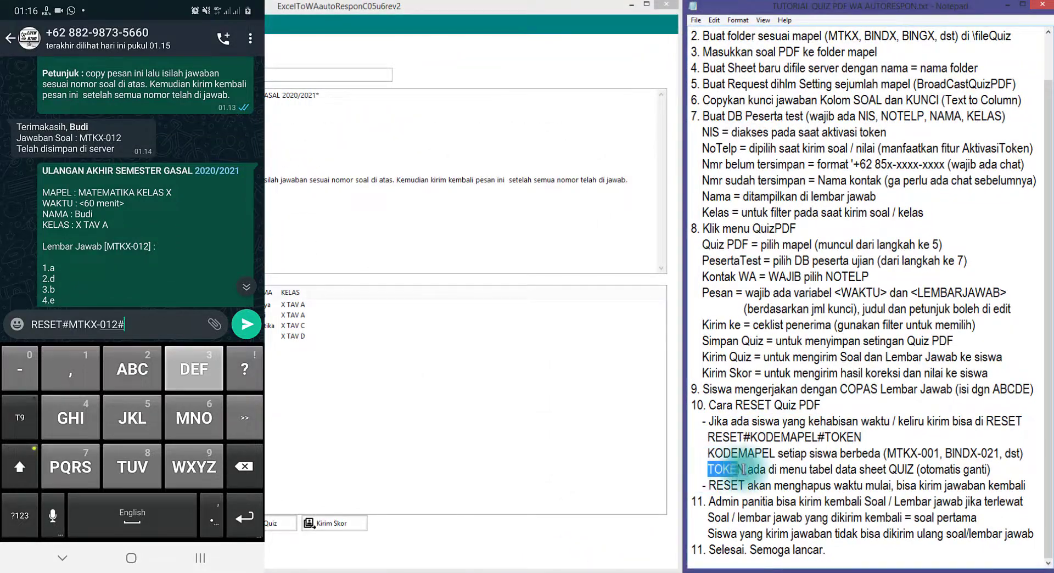
left_click_drag(745, 471, 839, 470)
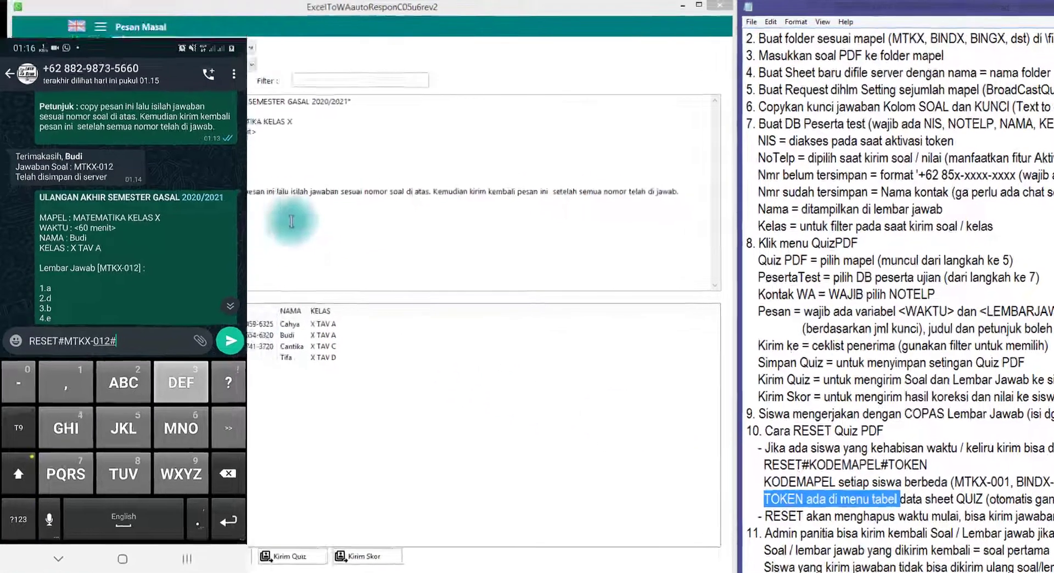
left_click(292, 221)
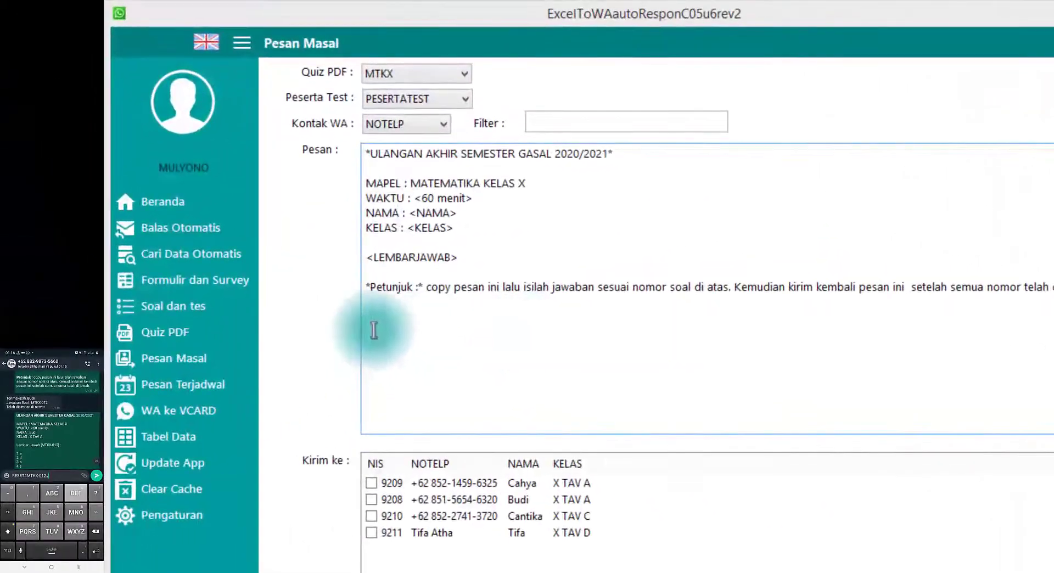
left_click(199, 439)
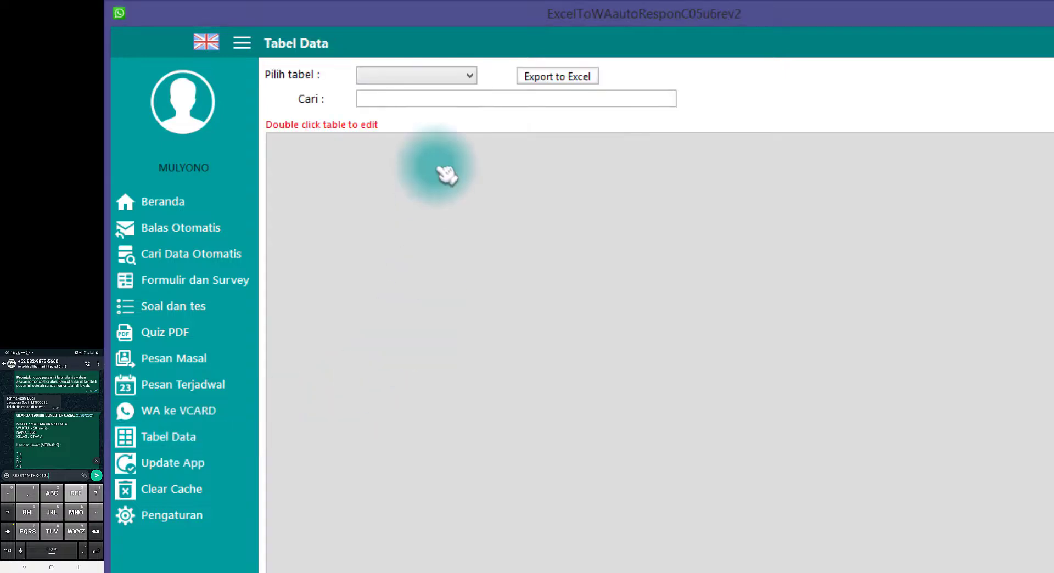
left_click(428, 76)
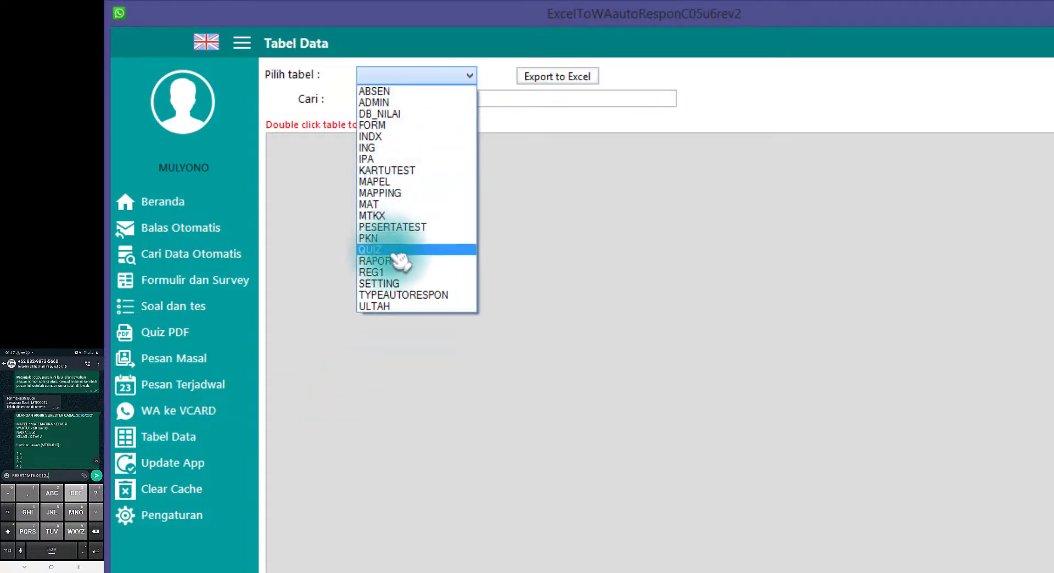
left_click(393, 251)
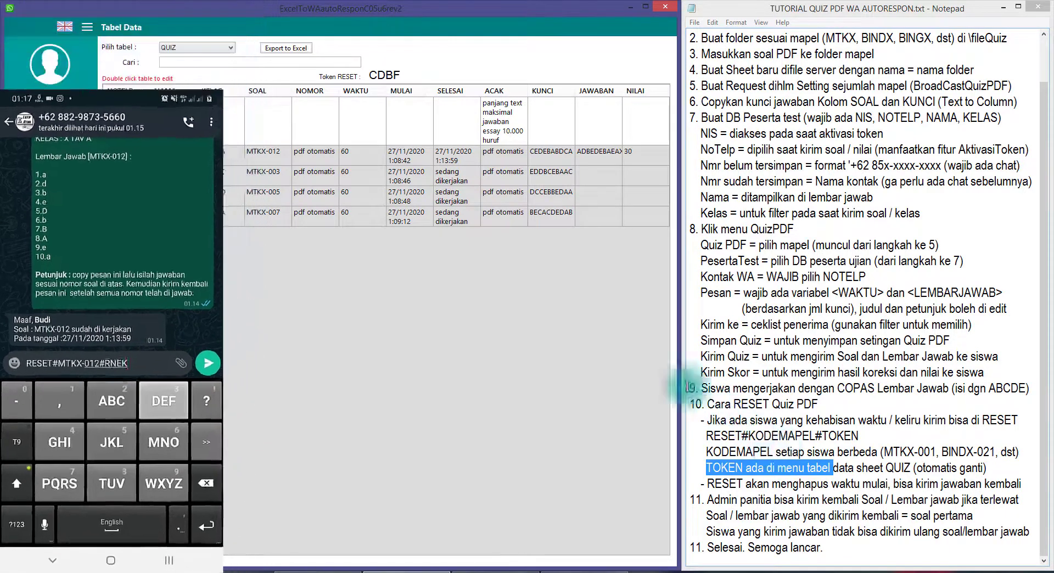
- Reload the QUIZ table twice to generate a fresh reset token
left_click(205, 51)
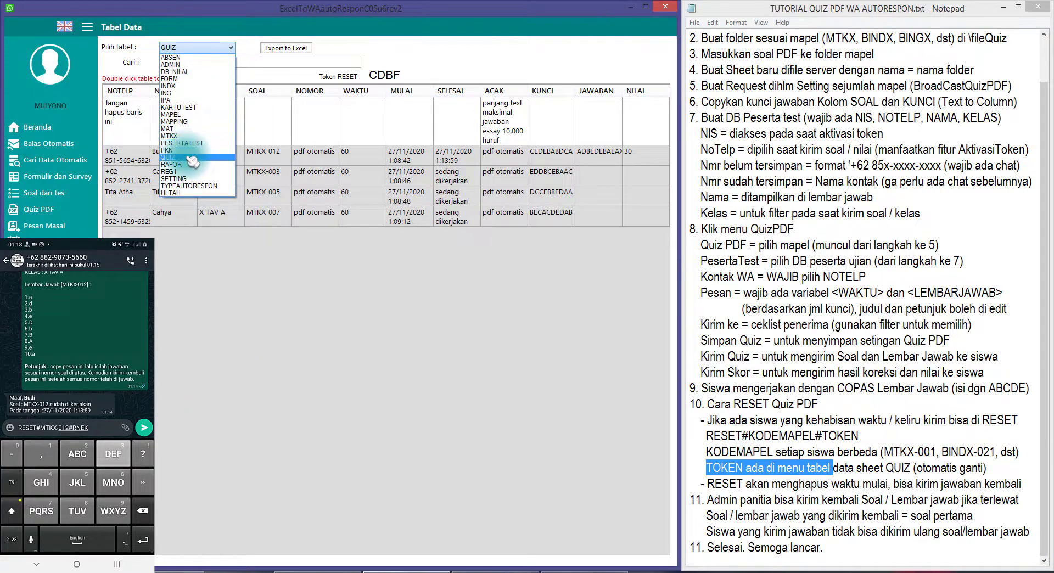
left_click(190, 158)
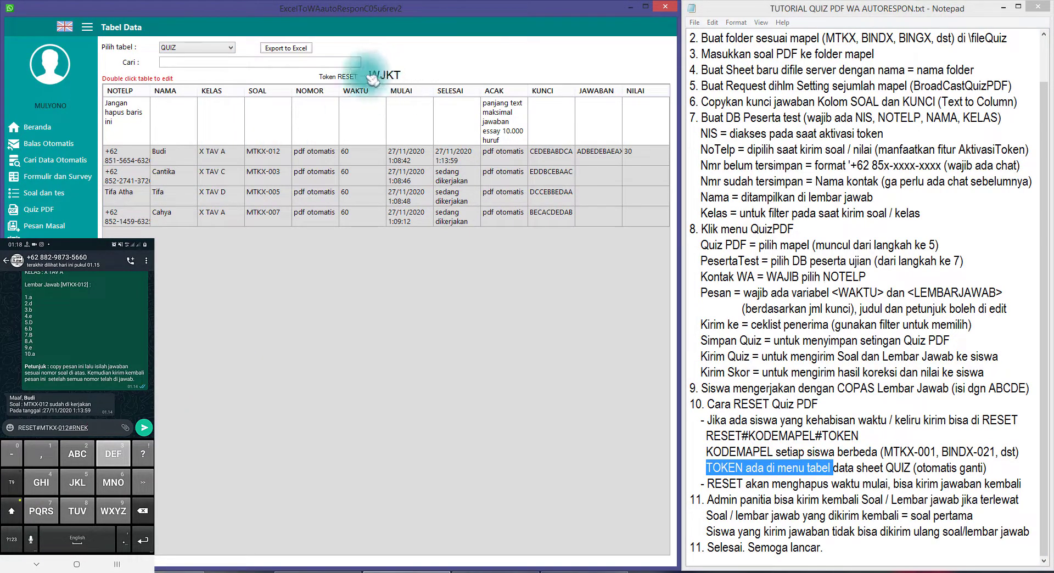
left_click(225, 47)
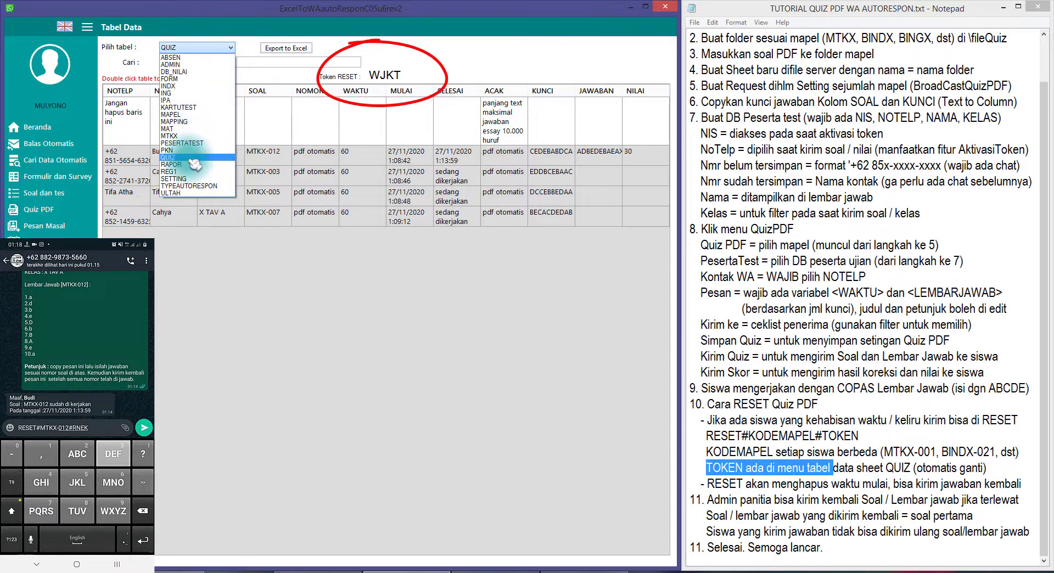
left_click(191, 158)
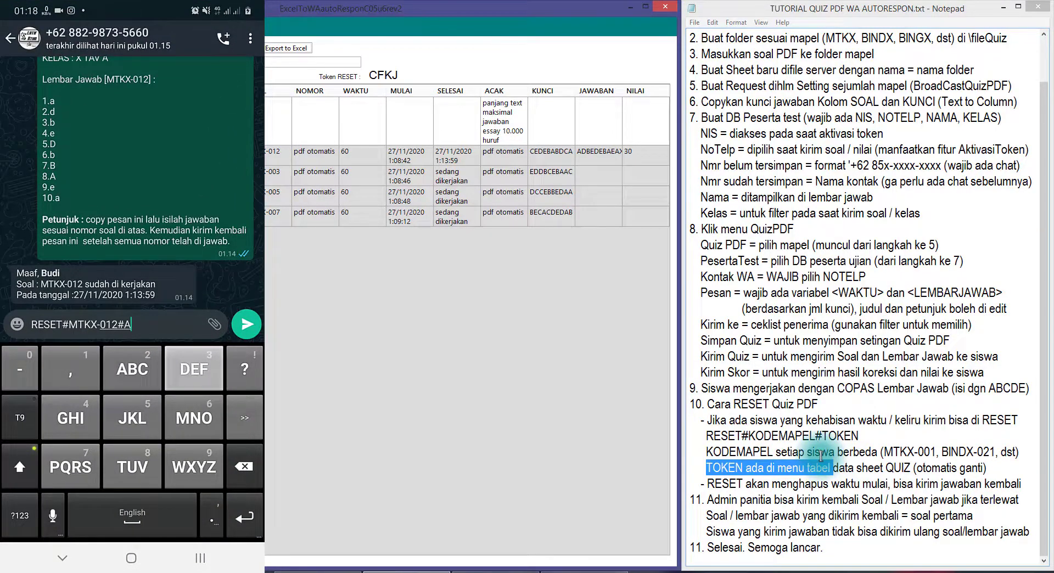
- Complete the RESET#MTKX-012# message with the reset token, send it from the phone, and bring up the student's chat in WhatsApp Web
type("KJ")
left_click(247, 324)
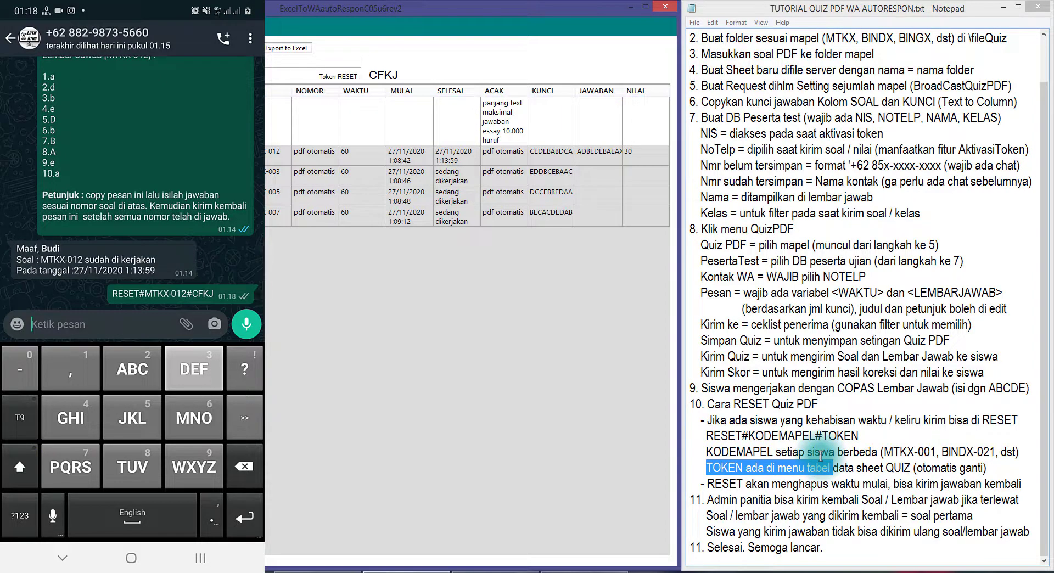
left_click(509, 569)
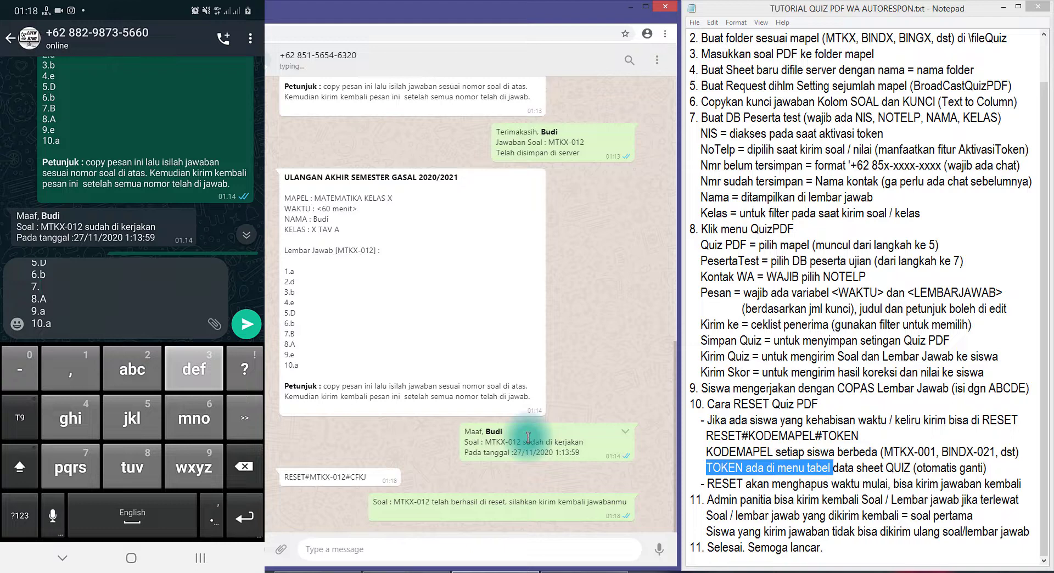
- Change answer 7 to c and answer 5 to e in the copied MTKX-012 answer sheet on the phone
type("c")
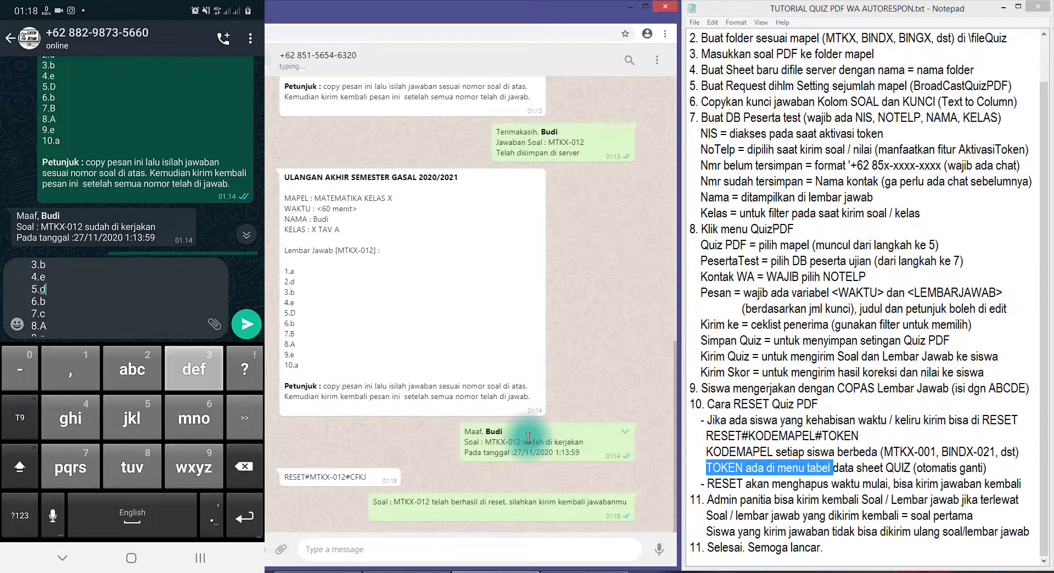
type("e")
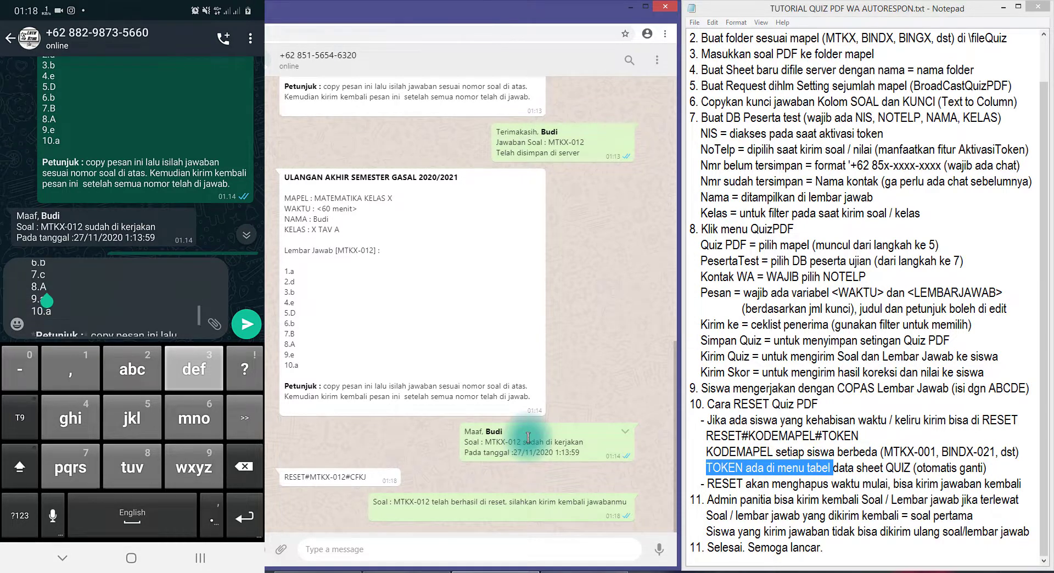
scroll(115, 297, "down", 1)
left_click(51, 292)
scroll(116, 296, "down", 1)
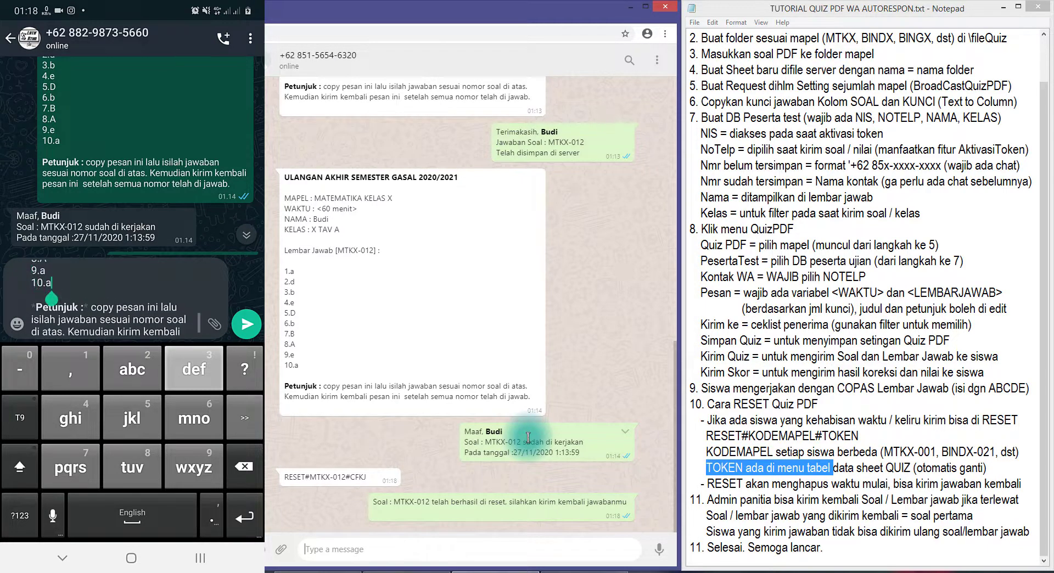
- Check the end of the revised MTKX-012 answer sheet and send it from the phone
scroll(116, 297, "up", 1)
scroll(115, 296, "down", 1)
left_click(31, 273)
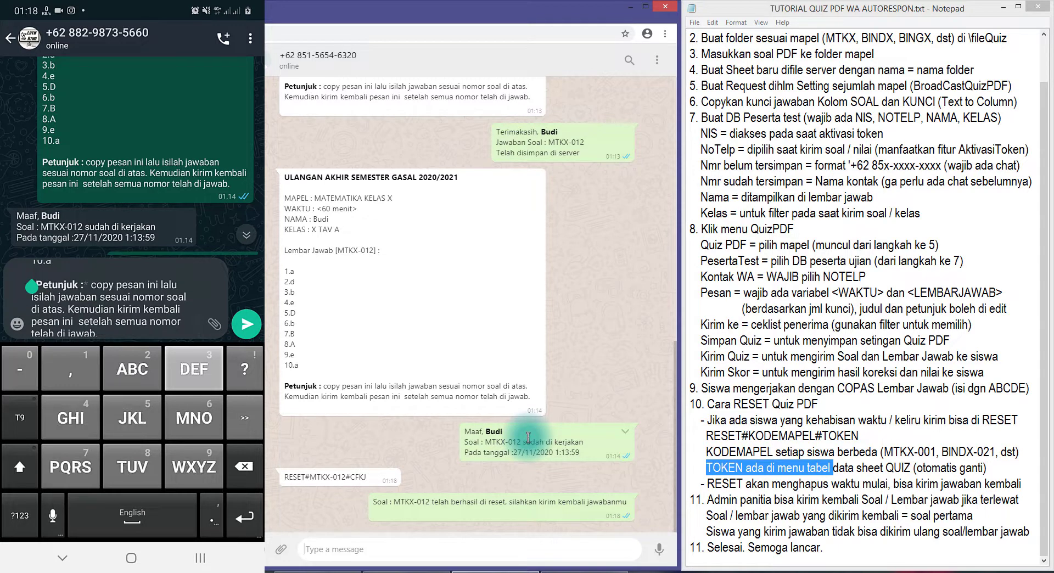
left_click(246, 324)
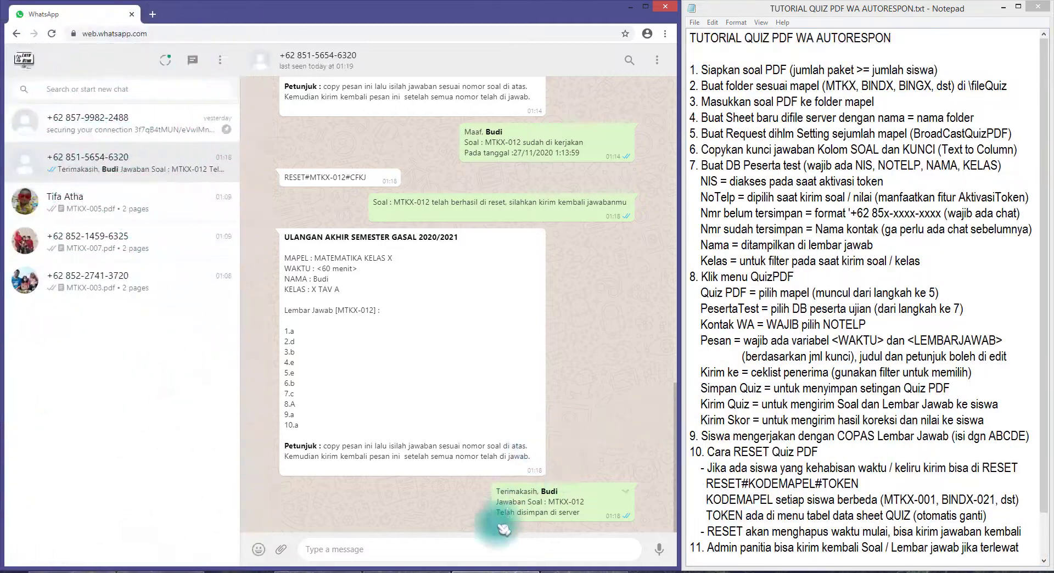
- Switch back to ExcelToWAautoRespon and open the Quiz PDF page
left_click(406, 570)
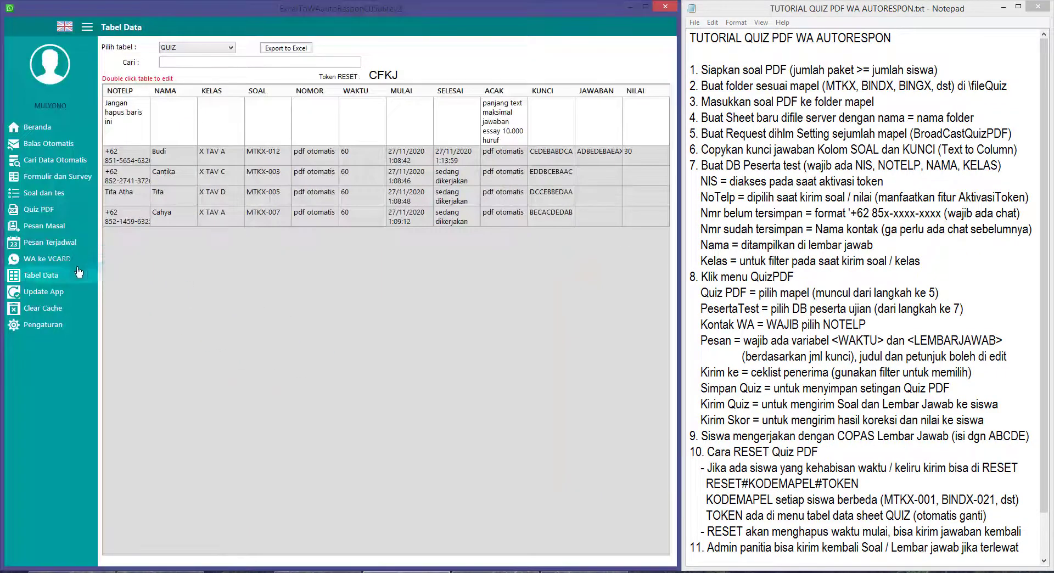
left_click(50, 213)
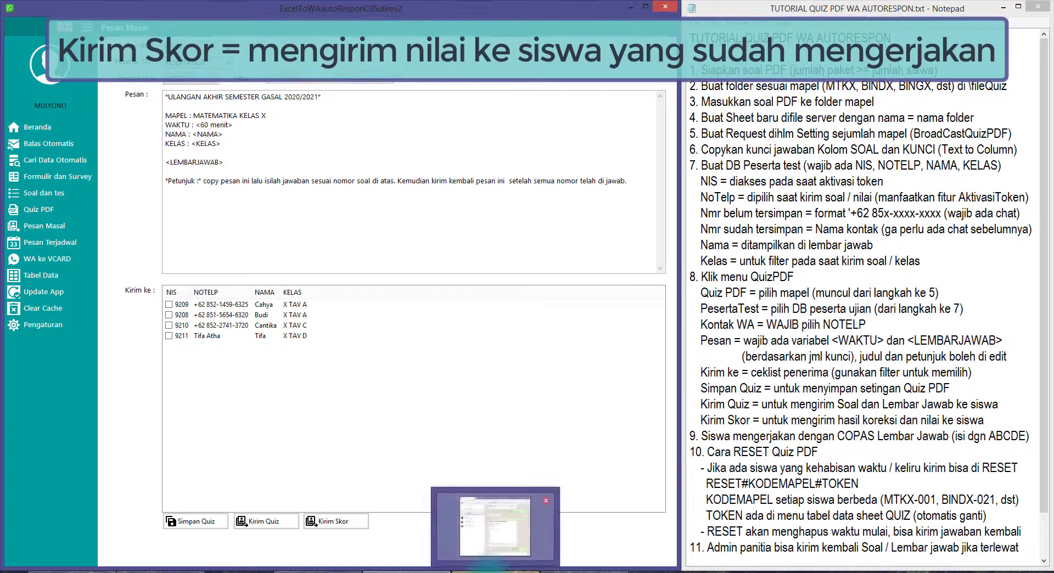
- Check the autoresponder's latest MTKX-012 reply in the student's WhatsApp Web chat and return to ExcelToWAautoRespon
left_click(494, 572)
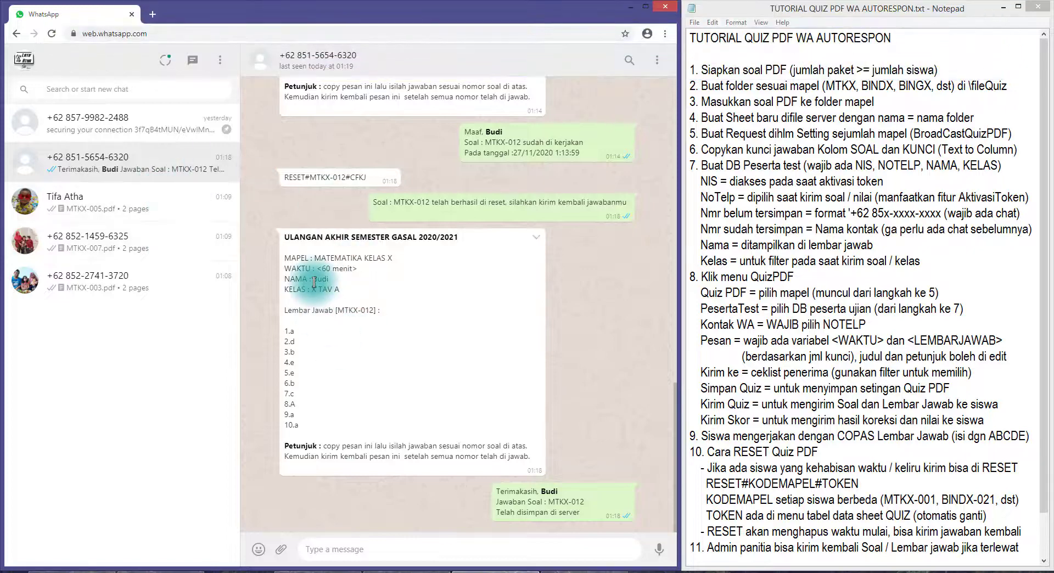
left_click_drag(509, 492, 564, 512)
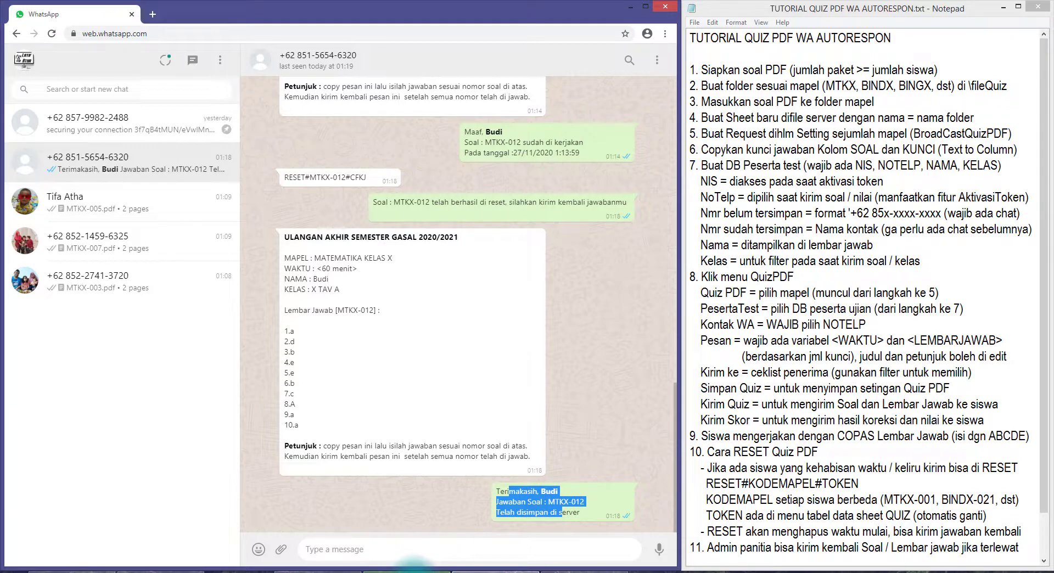
left_click(414, 571)
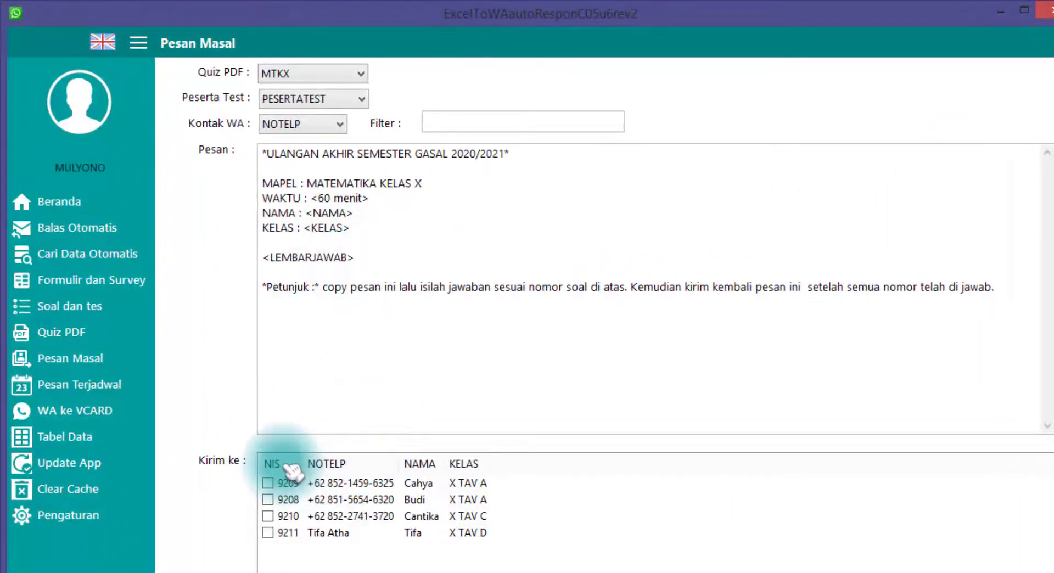
- Select all listed participants and send them their MTKX scores
left_click(286, 466)
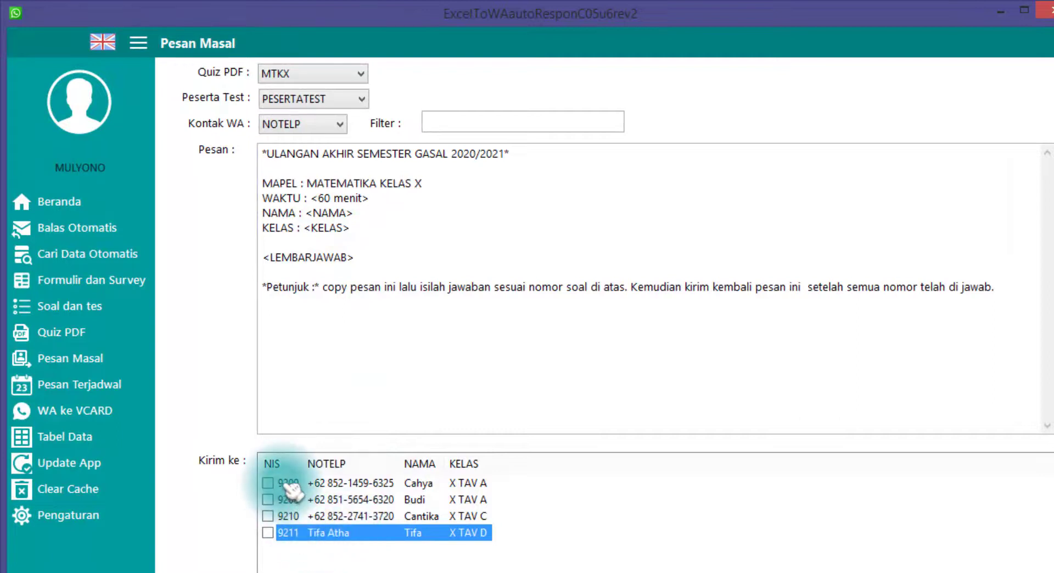
left_click(275, 464)
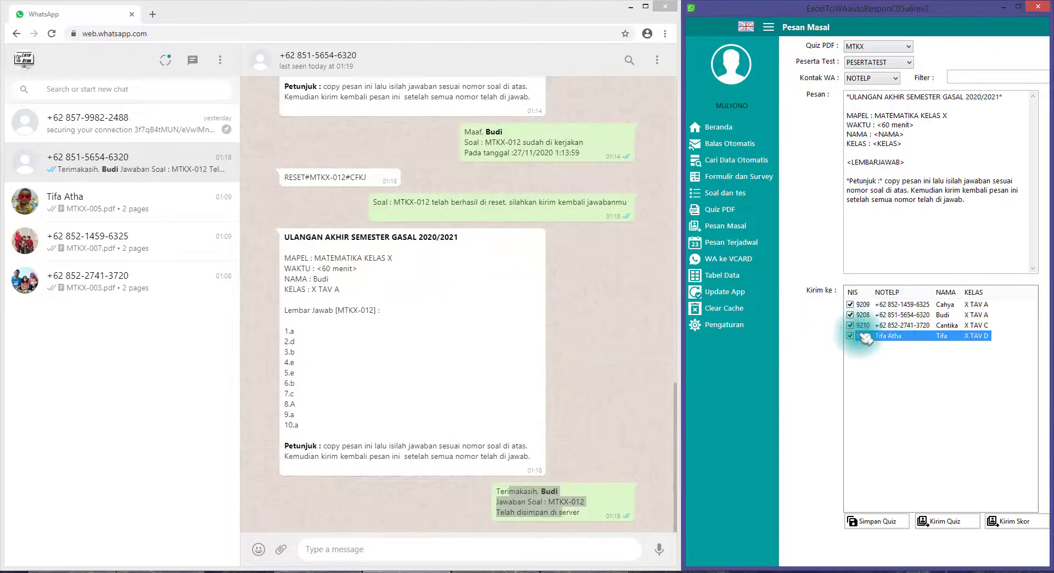
left_click(1005, 519)
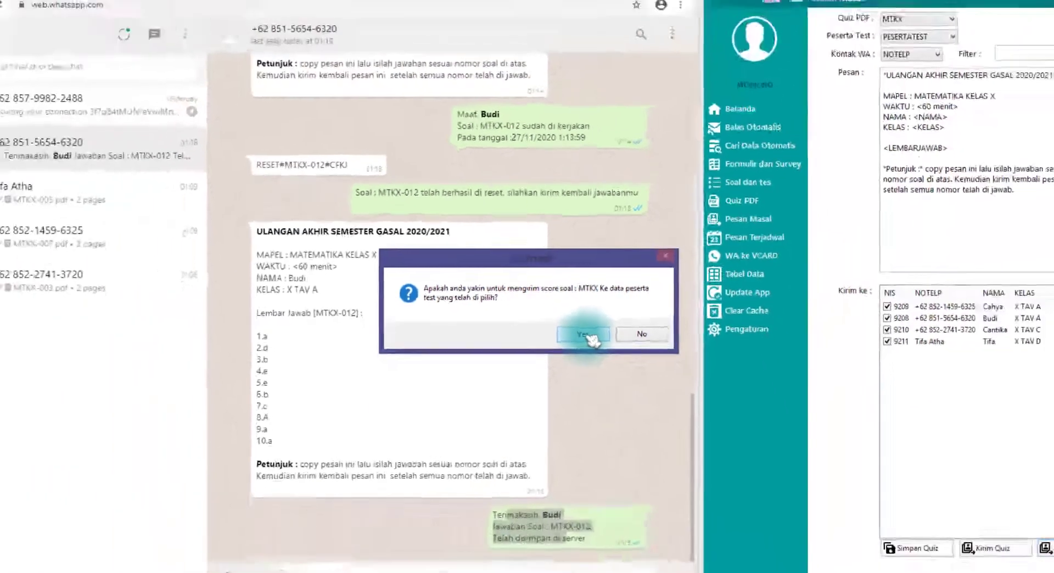
left_click(631, 375)
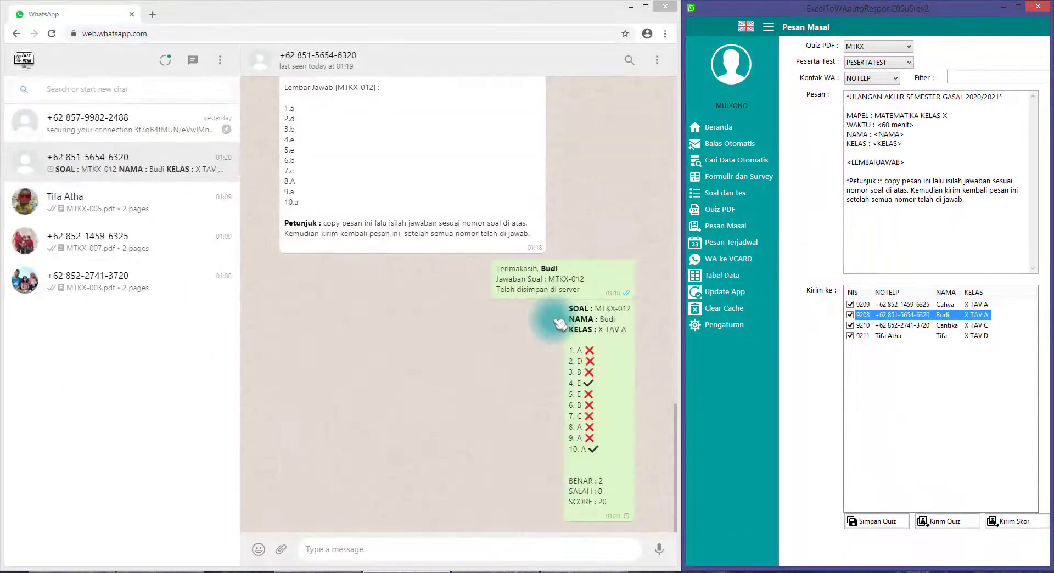
left_click_drag(538, 259, 418, 282)
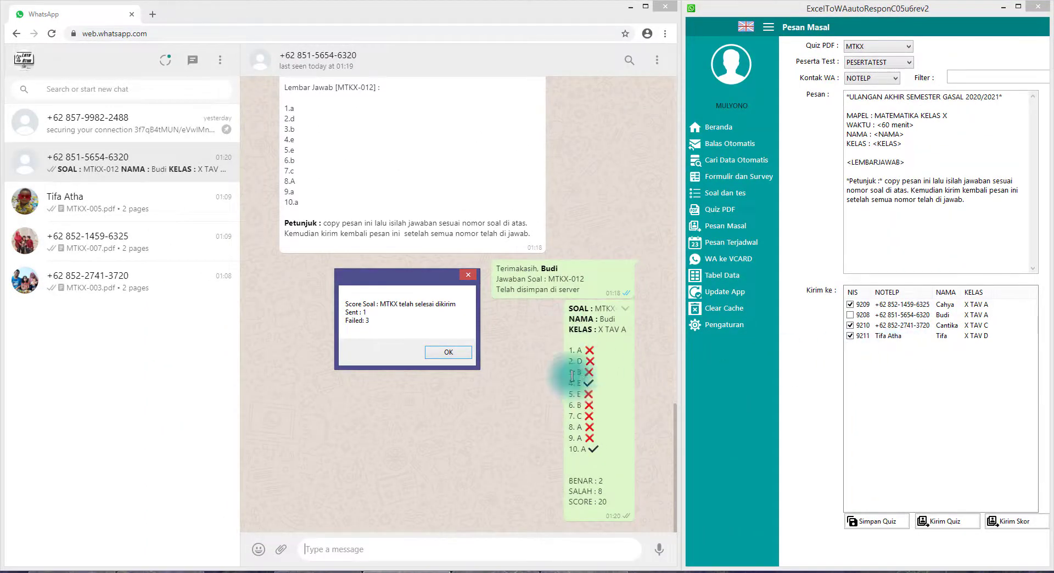
- Dismiss the sending report and examine the answer marks and score summary in the MTKX-012 score message in WhatsApp Web
left_click(560, 323)
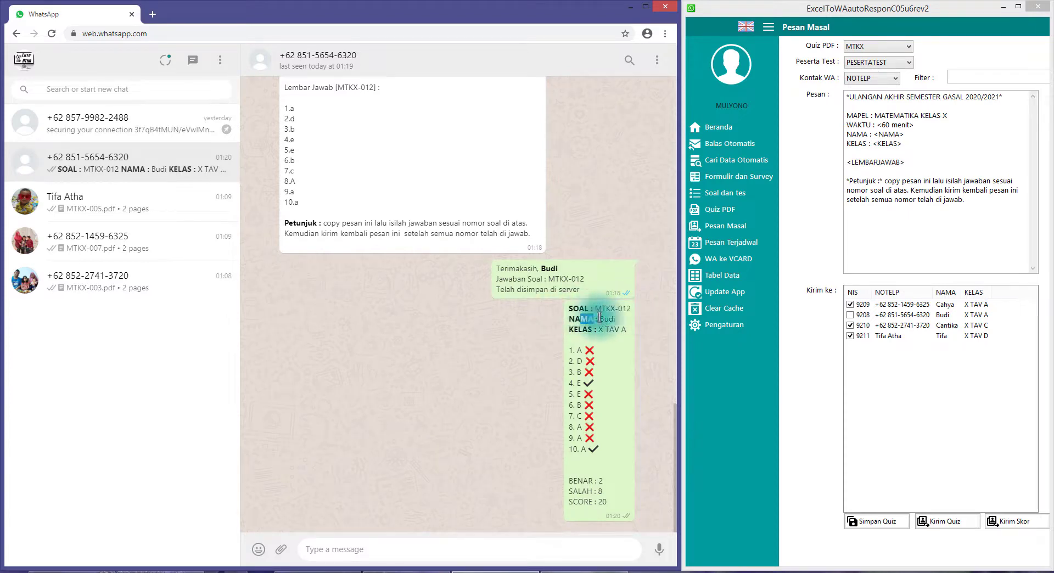
left_click_drag(583, 330, 614, 432)
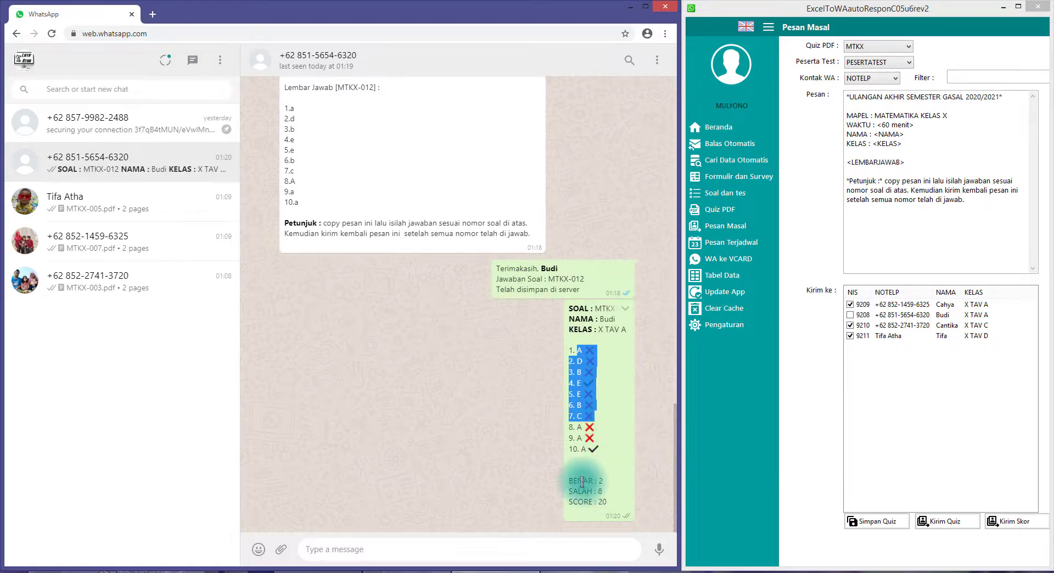
mouse_move(582, 482)
left_mouse_down()
mouse_move(590, 501)
mouse_move(579, 489)
left_mouse_up()
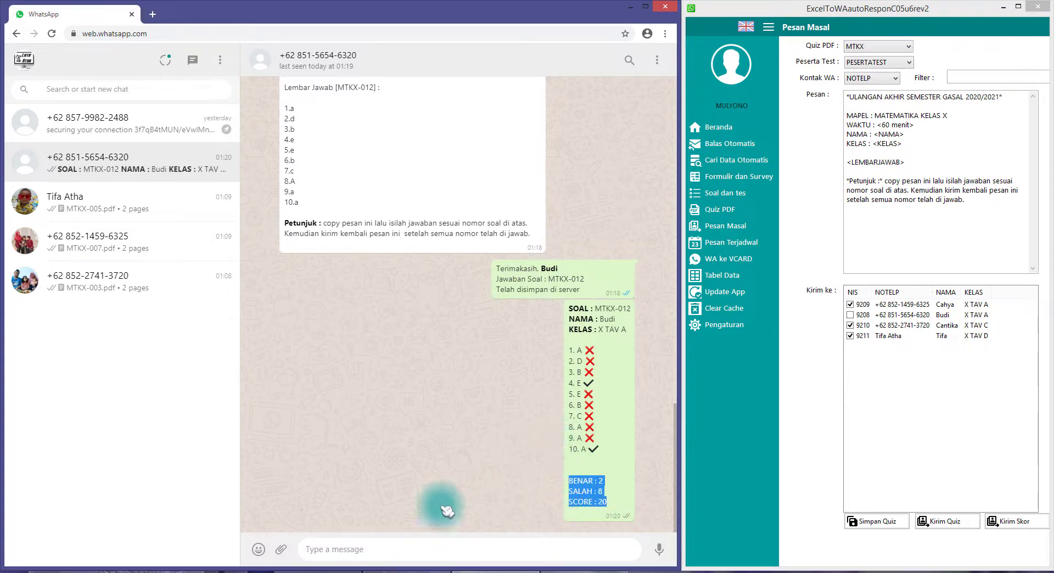
- Maximize ExcelToWAautoRespon and reload the QUIZ table on the Tabel Data page
left_click(414, 572)
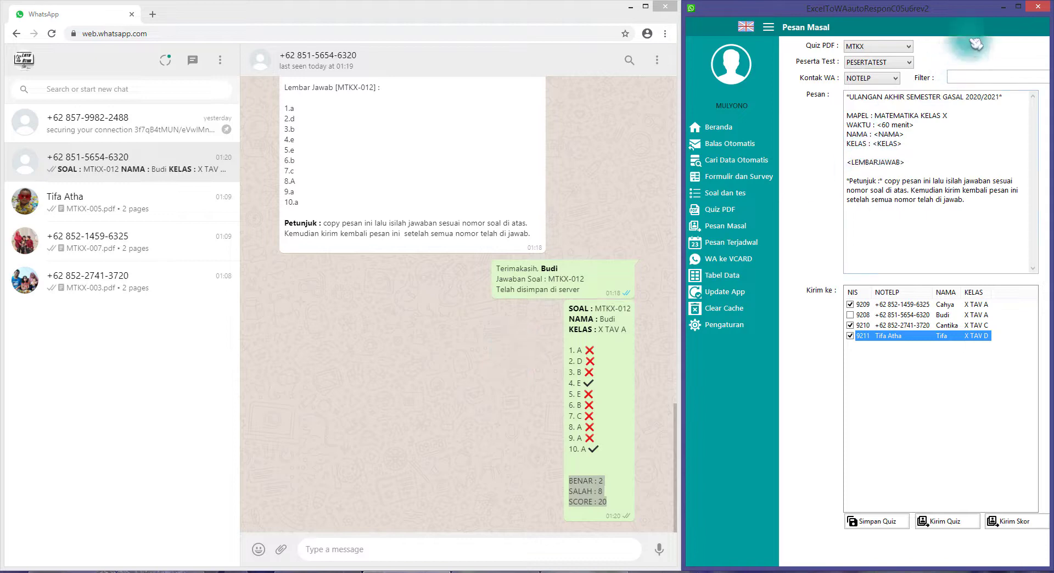
left_click(1019, 7)
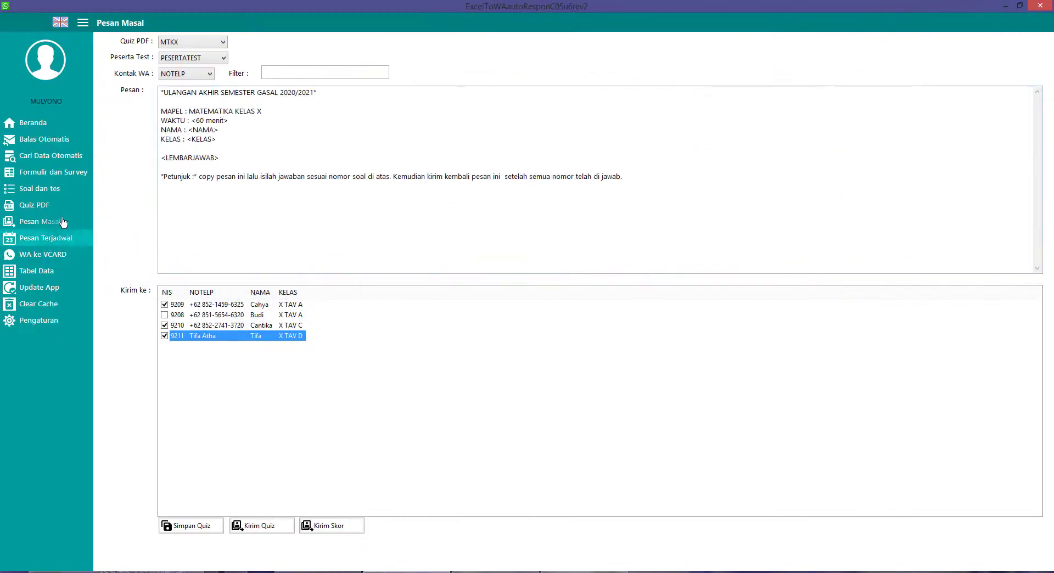
left_click(67, 277)
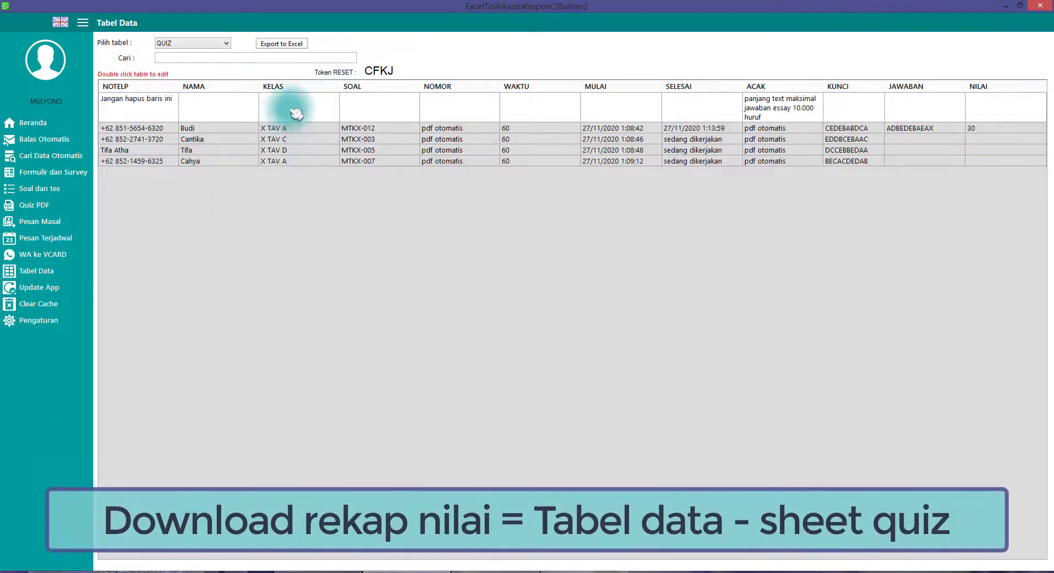
left_click(204, 45)
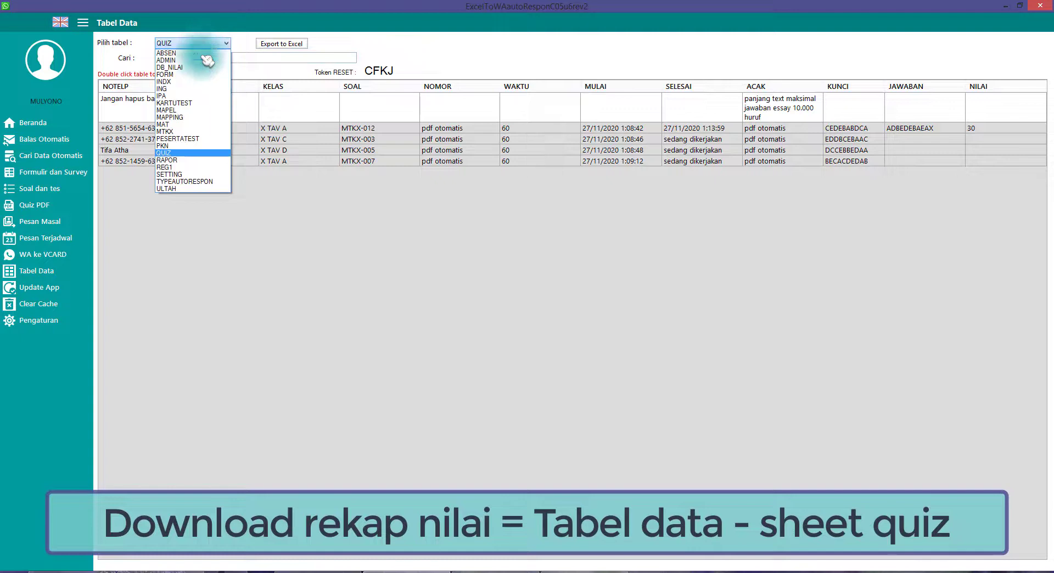
left_click(190, 153)
left_click(929, 131)
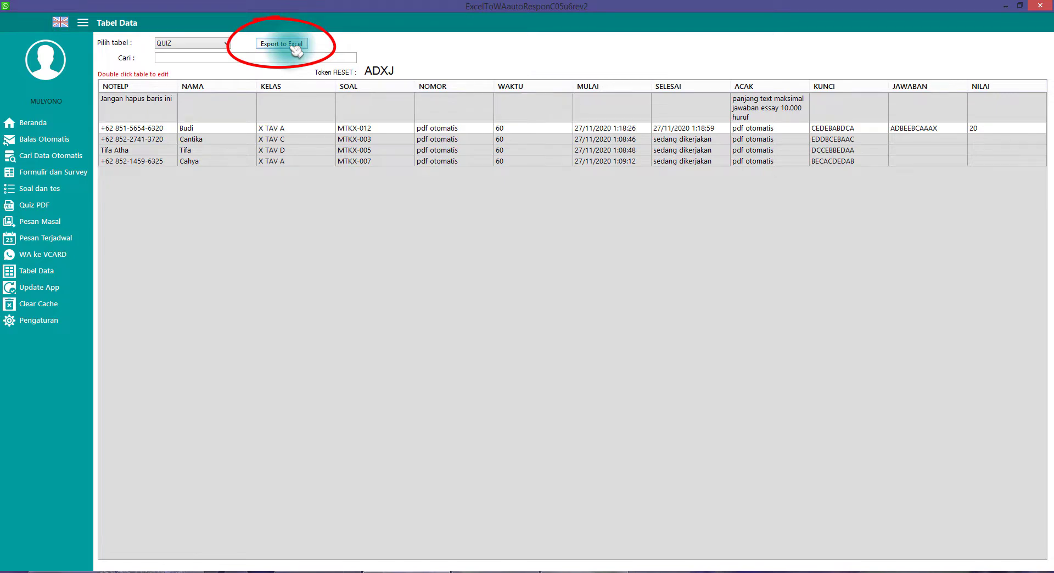
- Export the QUIZ table to an Excel file named uas on the Desktop
left_click(296, 45)
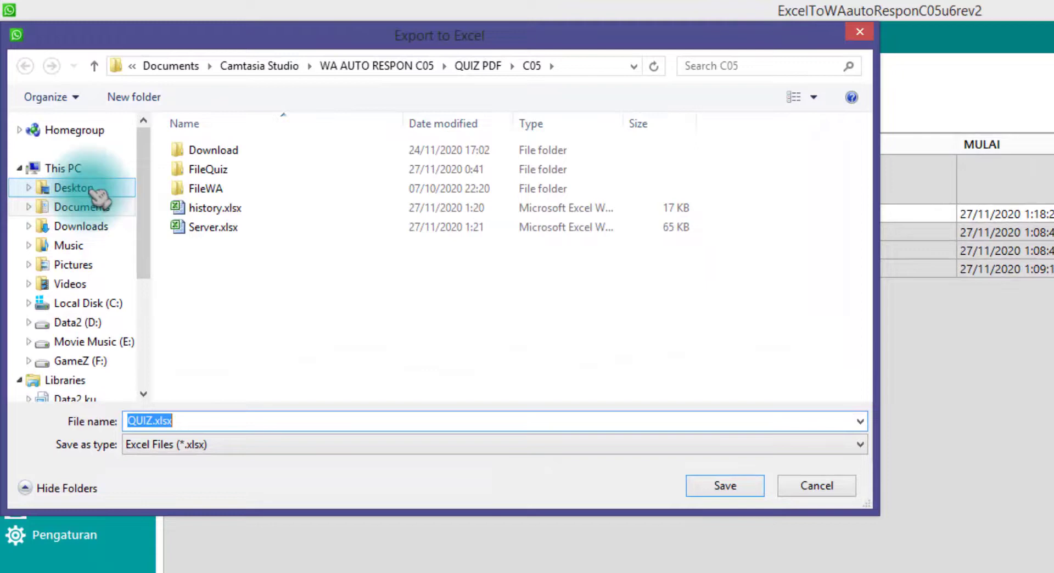
left_click(44, 127)
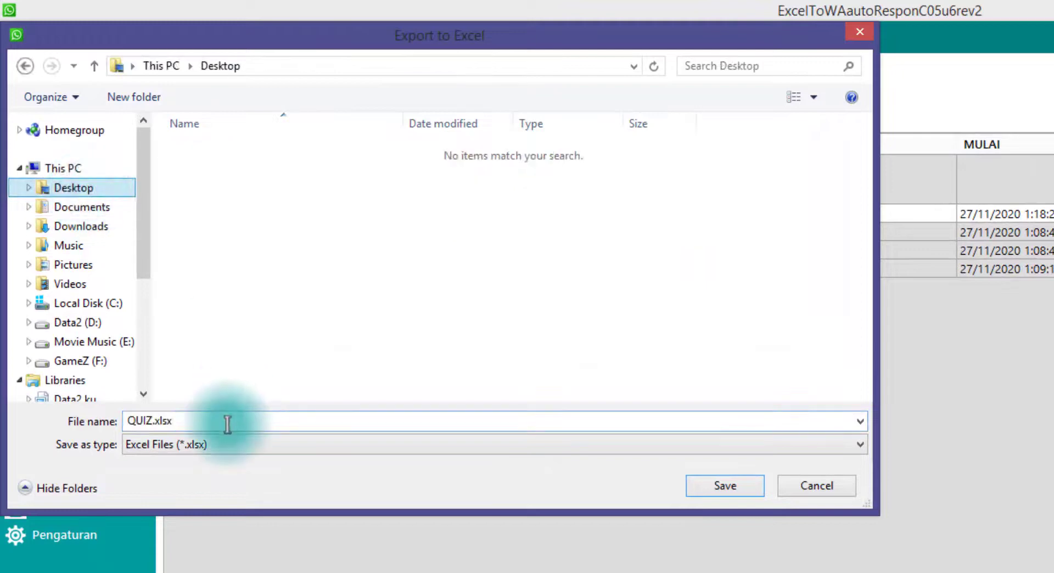
left_click(153, 284)
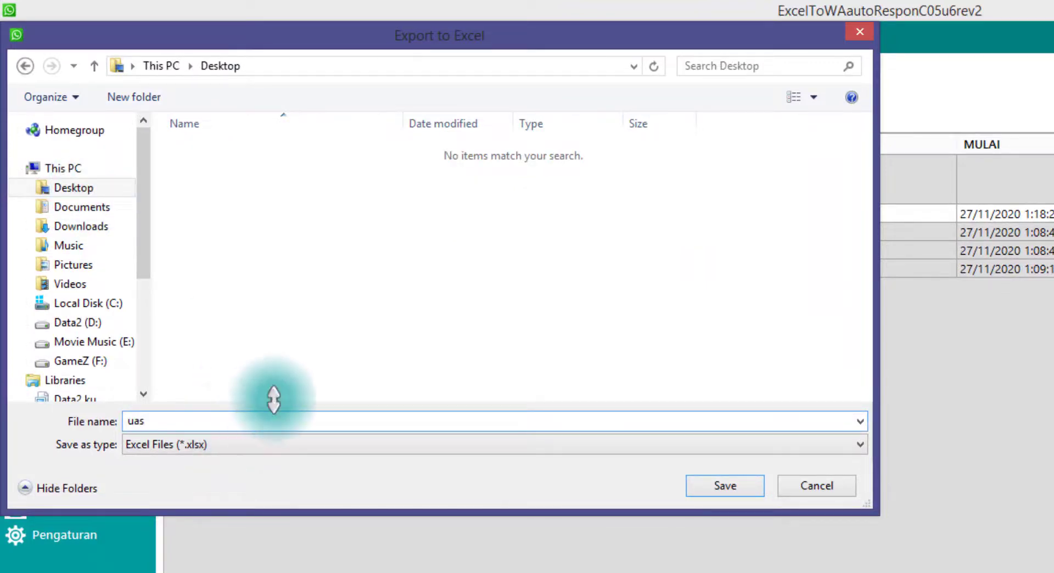
left_click(691, 474)
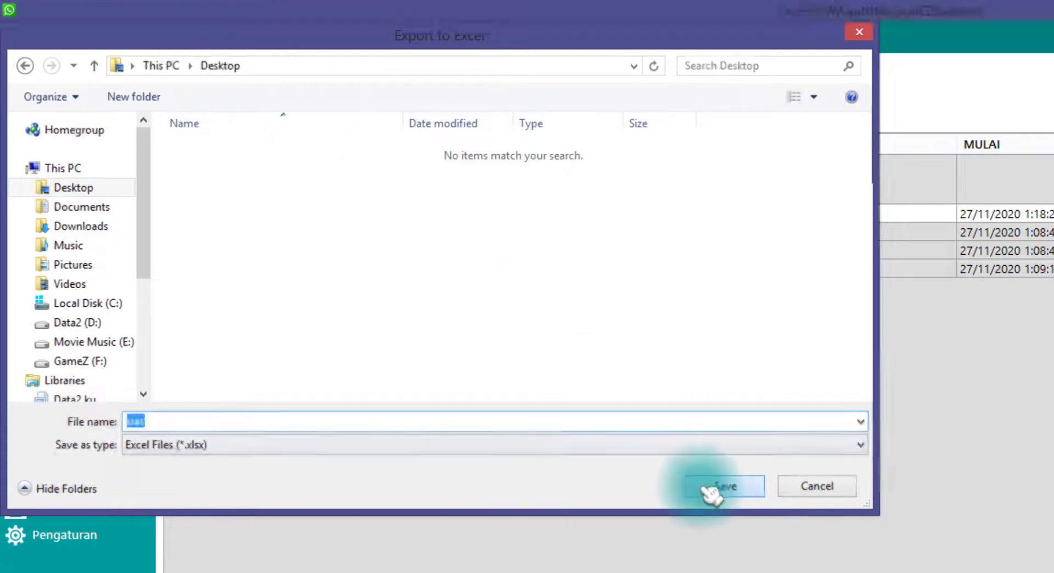
- Switch to File Explorer and open the exported uas.xlsx from the Desktop in Excel
left_click(933, 543)
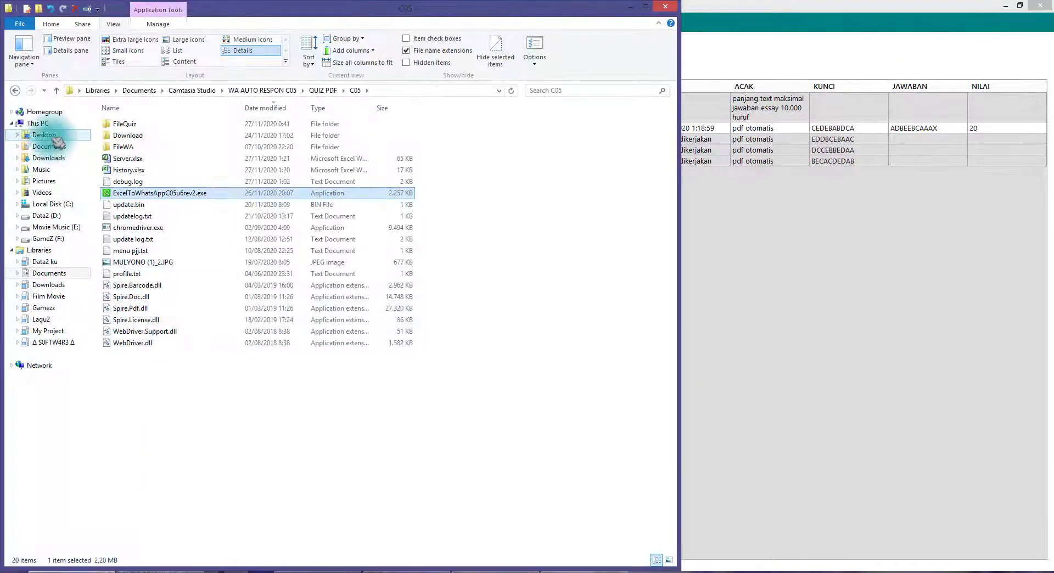
left_click(44, 134)
left_click(140, 161)
double_click(137, 159)
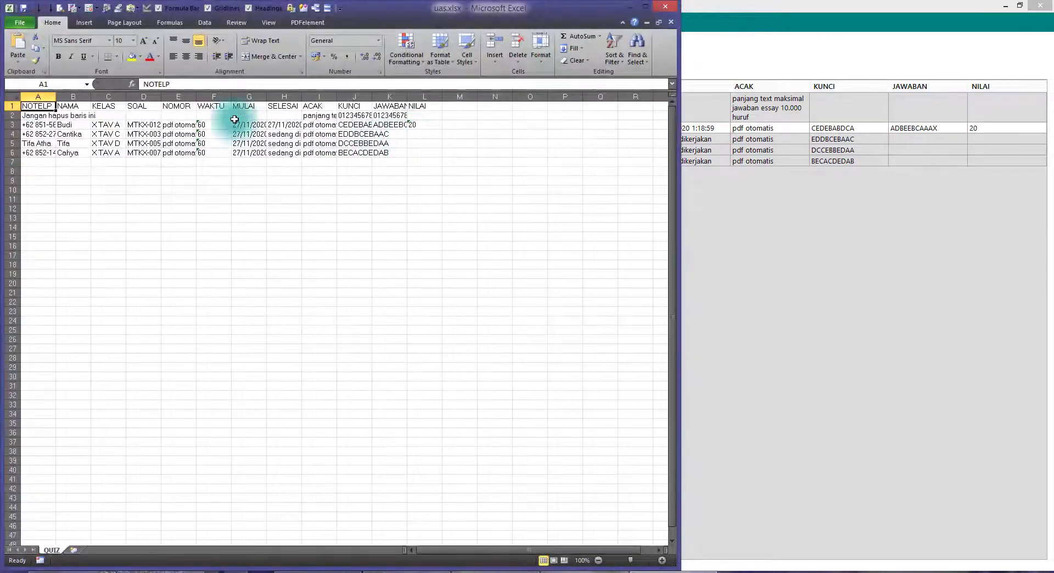
- Auto-fit the widths of columns A to K in the QUIZ sheet
left_click_drag(44, 96, 414, 96)
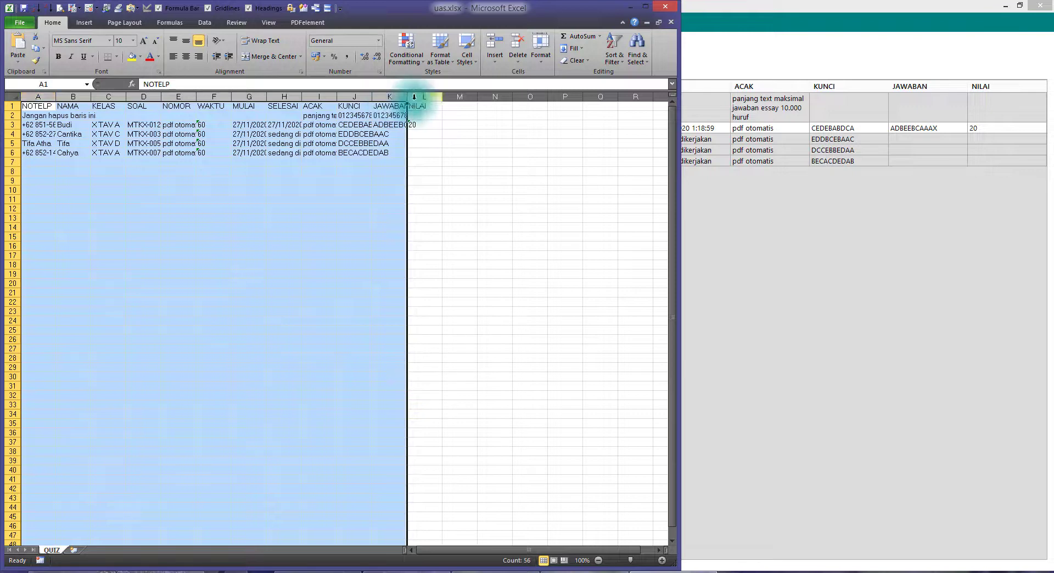
double_click(409, 97)
left_click(424, 148)
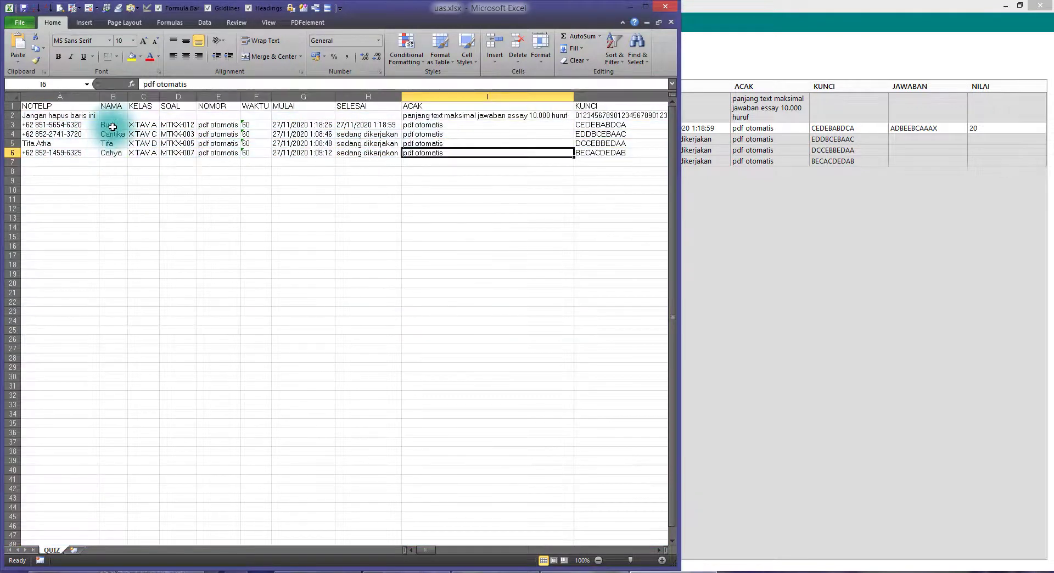
- Examine the exported student names, phone contacts, quiz codes and NILAI column in the QUIZ sheet
left_click_drag(112, 125, 83, 154)
left_click_drag(147, 124, 172, 153)
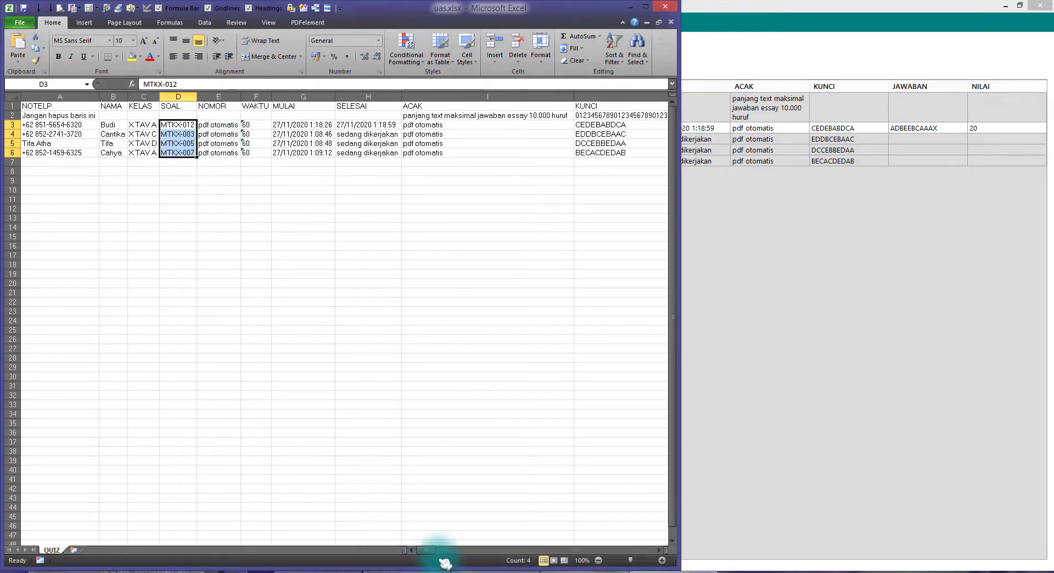
left_click_drag(440, 558, 650, 546)
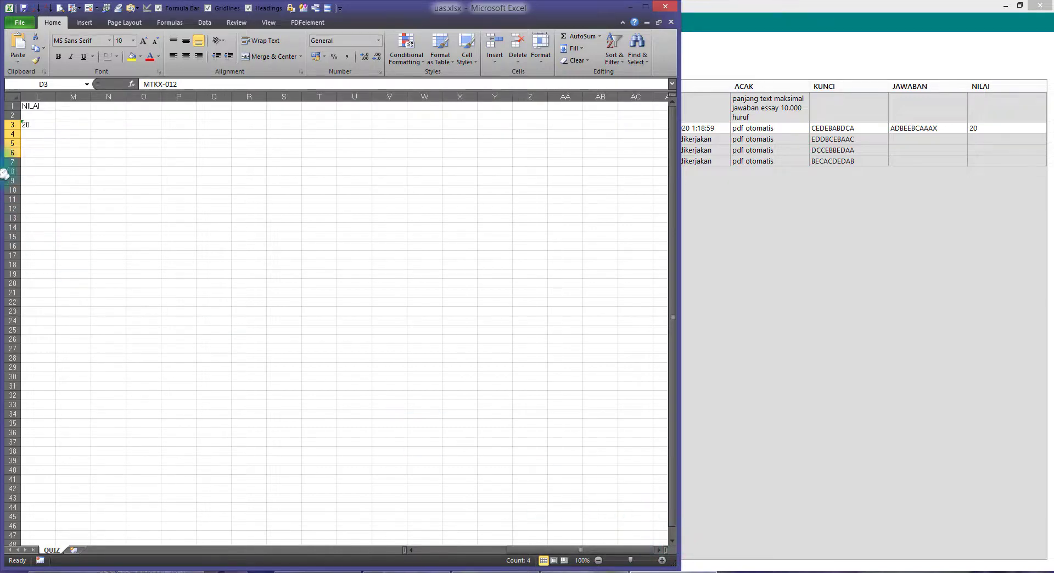
left_click(30, 125)
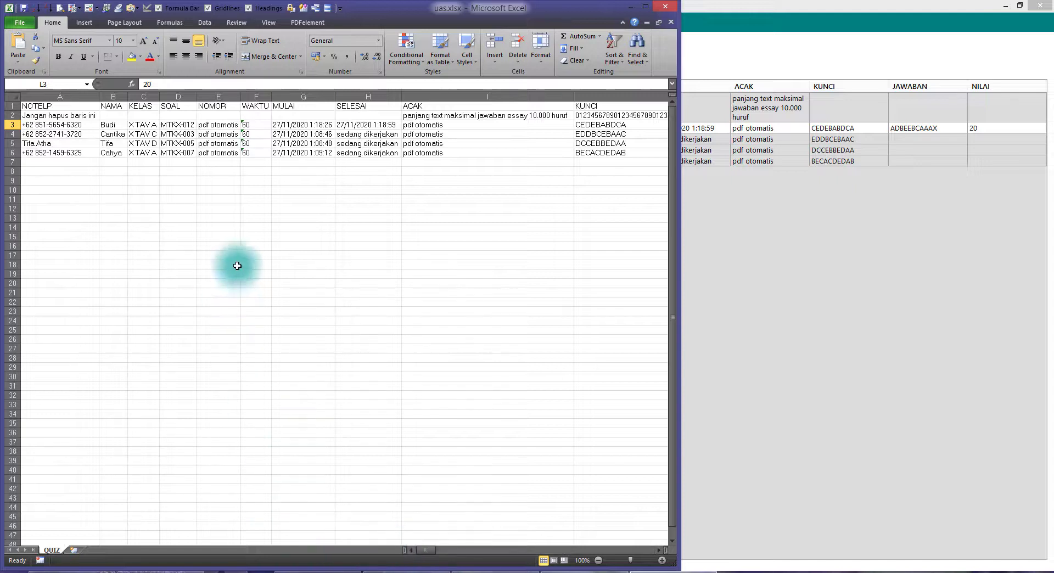
left_click_drag(47, 125, 82, 315)
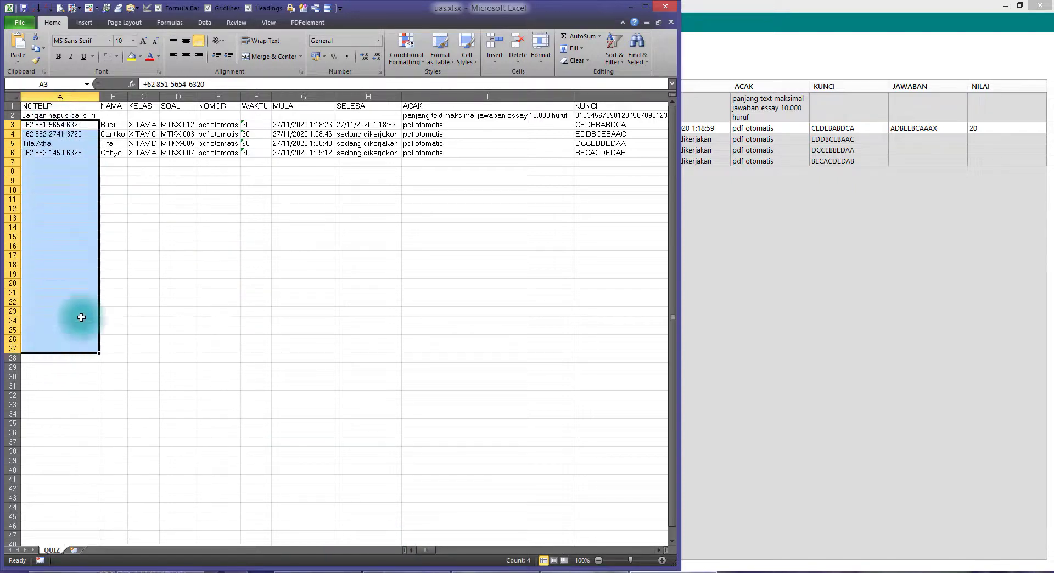
left_click(178, 237)
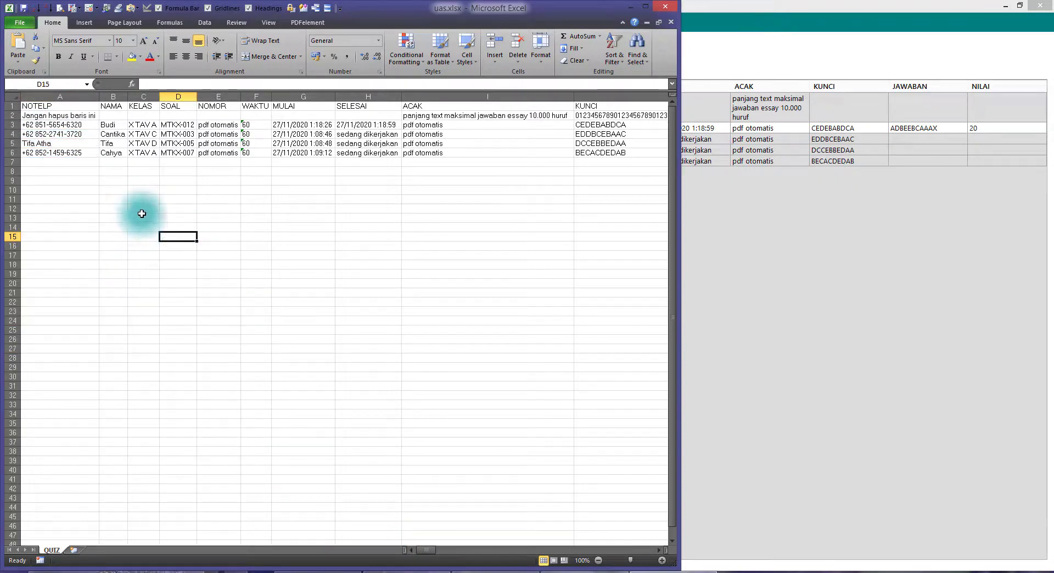
left_click(107, 126)
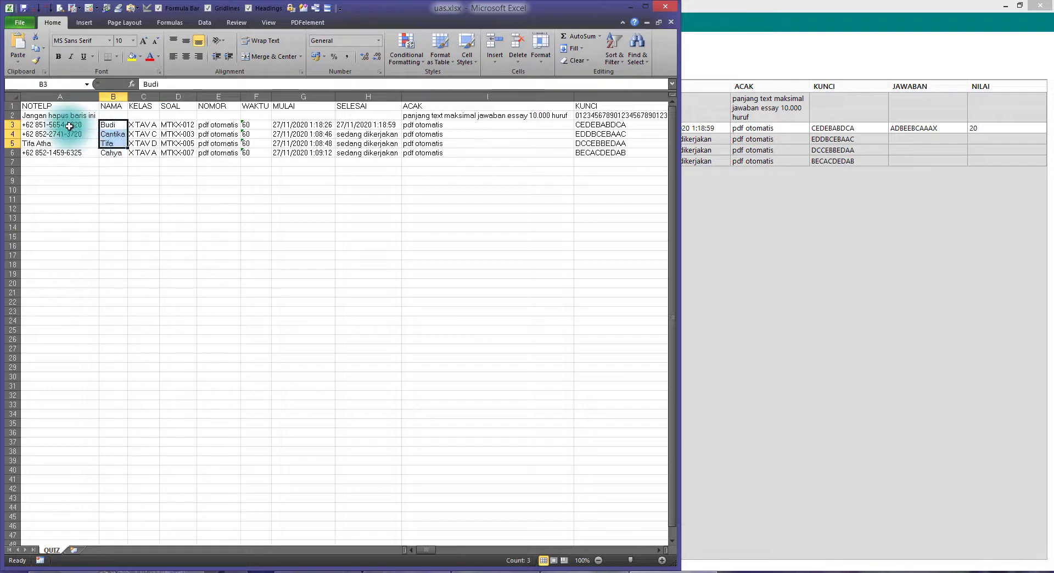
left_click_drag(55, 126, 64, 156)
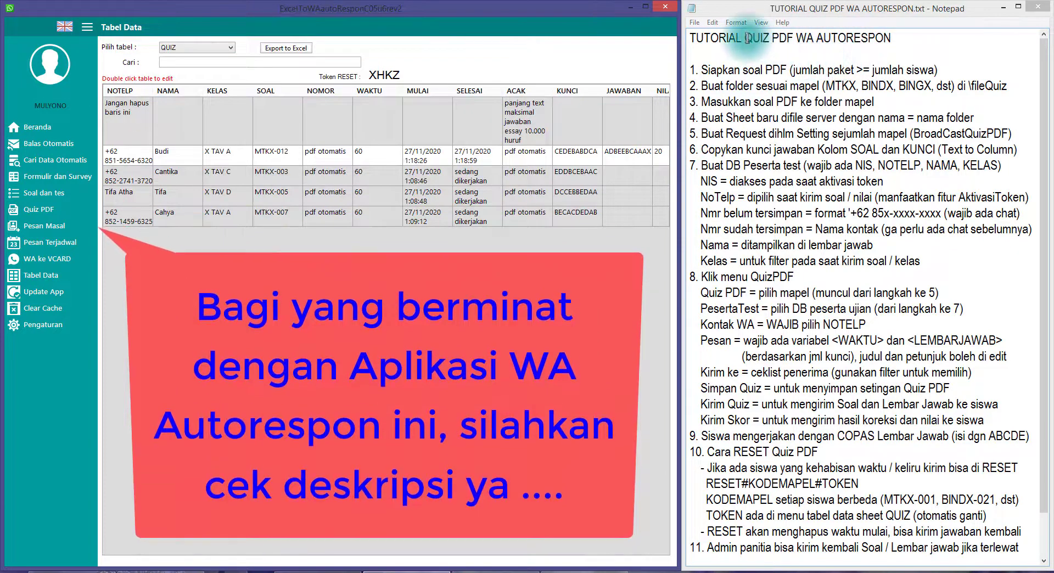
- Review the quiz PDF tutorial notes in Notepad from the title to the closing line
left_click_drag(746, 38, 891, 38)
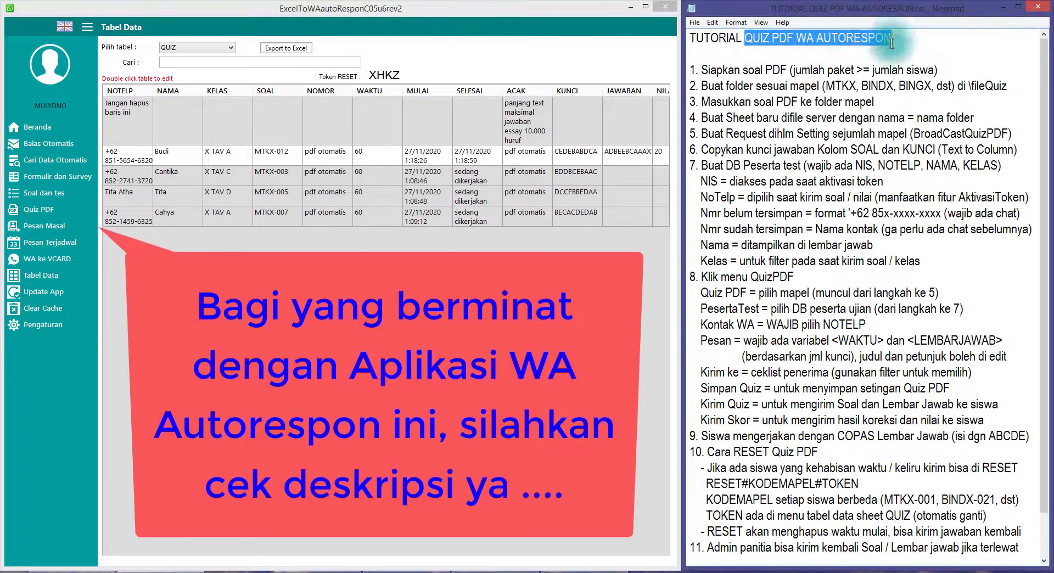
left_click(812, 130)
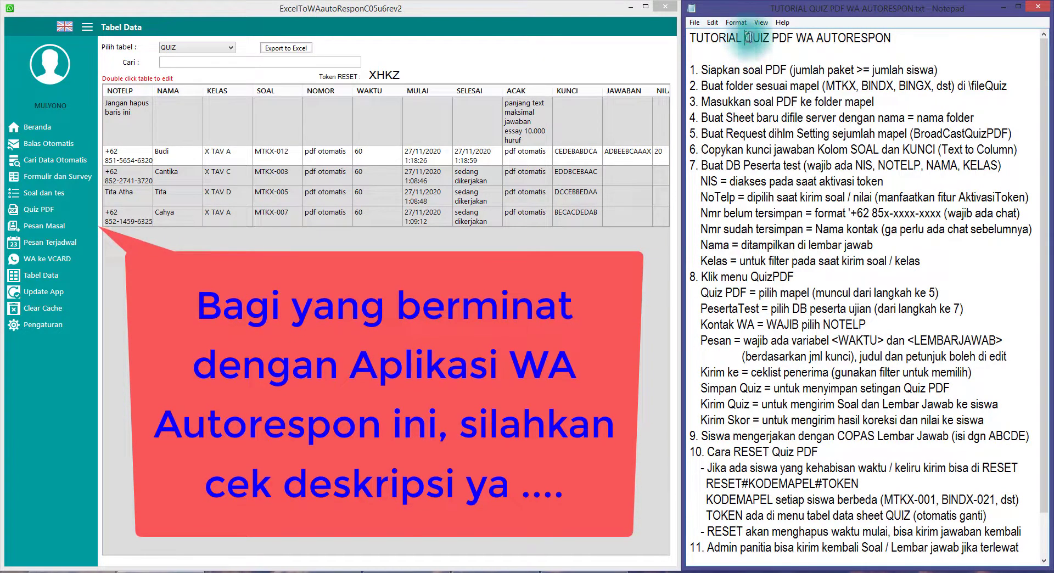
left_click_drag(746, 38, 906, 38)
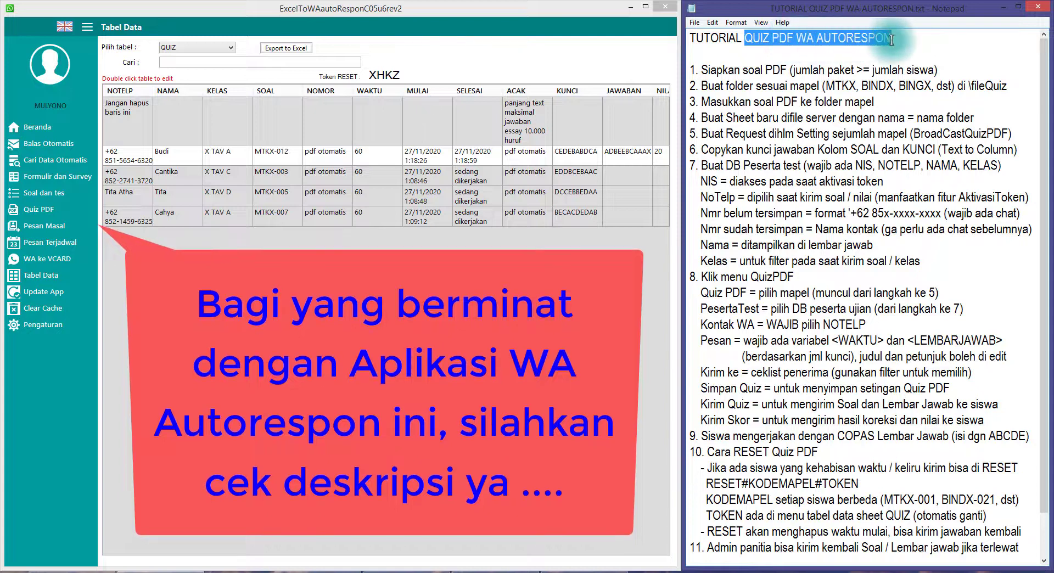
left_click(878, 102)
scroll(876, 305, "down", 1)
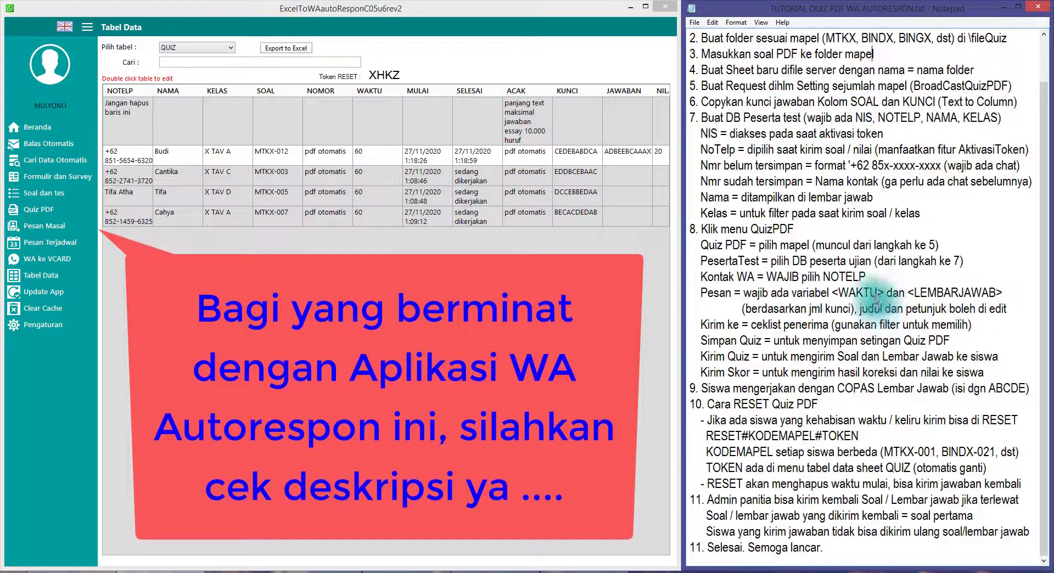